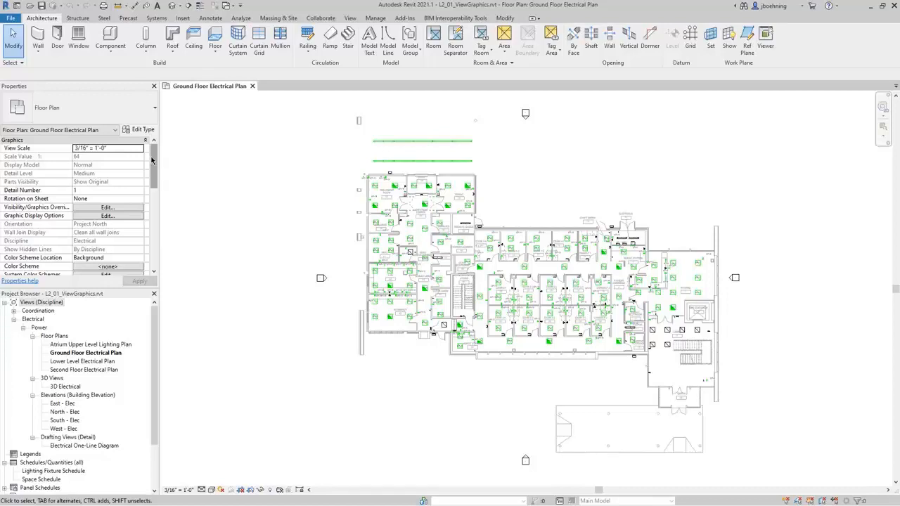
# Review the available view scales and detail levels for the Ground Floor Electrical Plan.
pyautogui.click(119, 149)
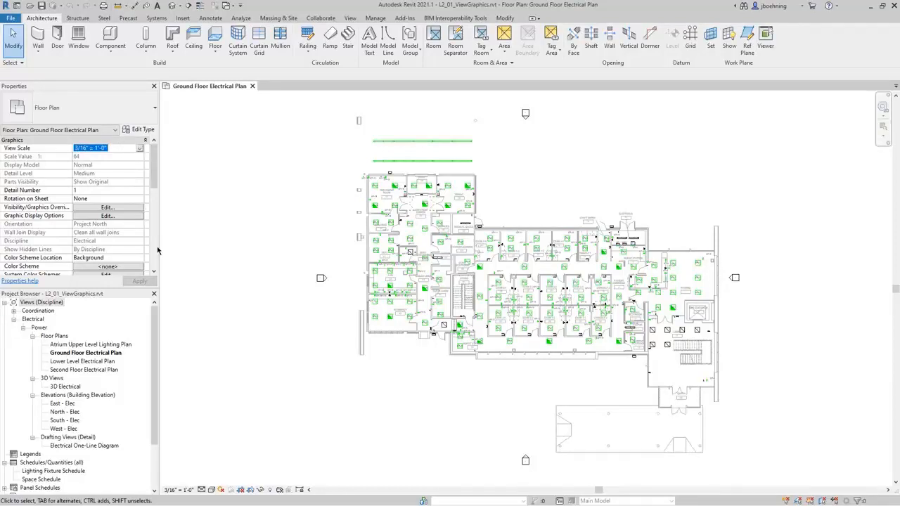
pyautogui.click(187, 489)
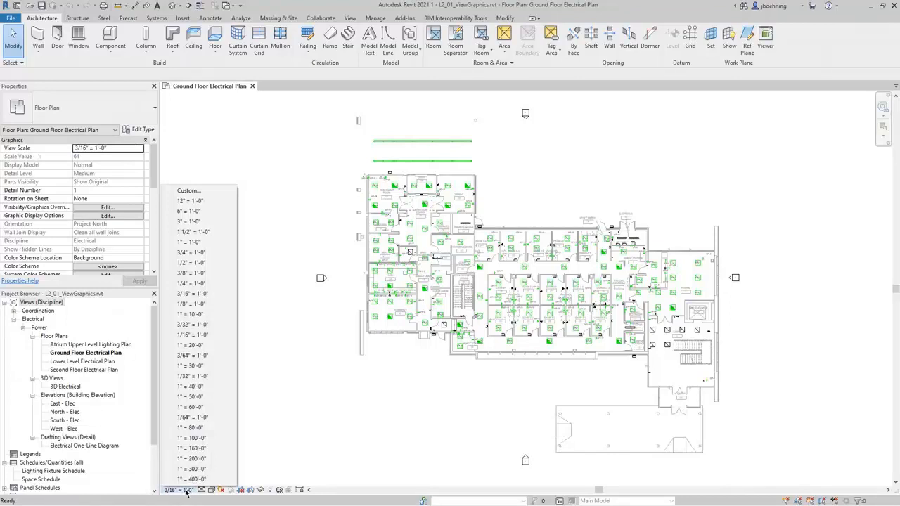
pyautogui.click(273, 451)
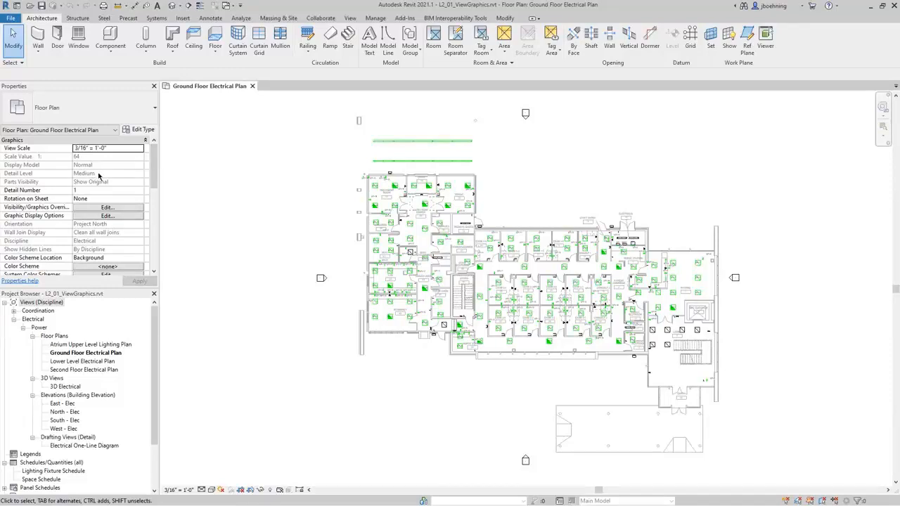
pyautogui.click(202, 489)
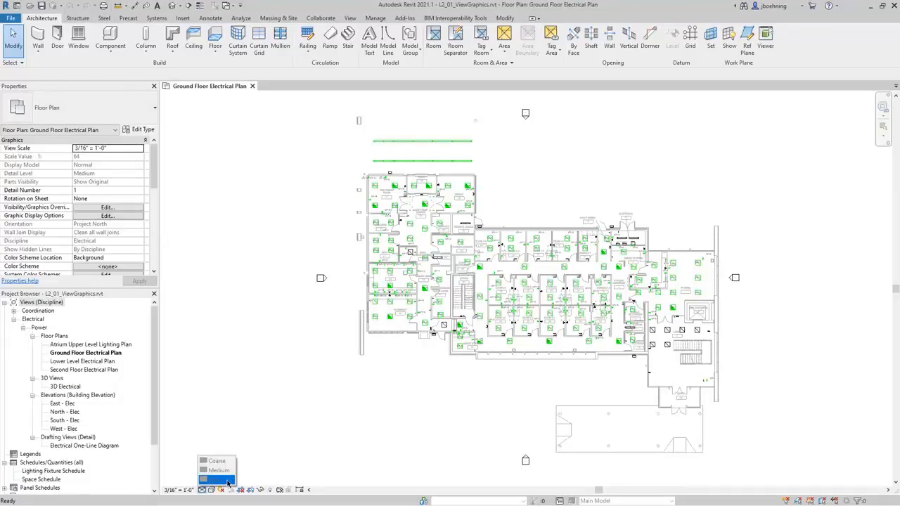
pyautogui.click(244, 355)
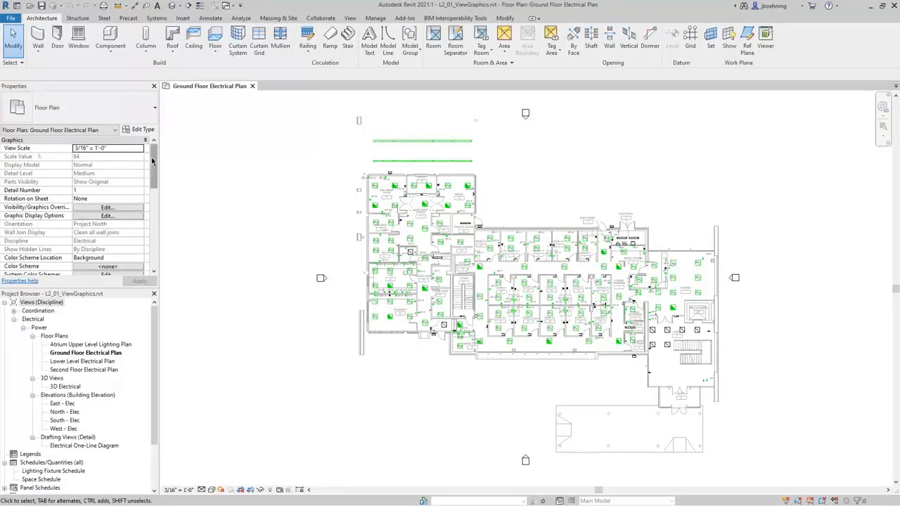
# Review the included view properties of the Electrical Plan view template assigned to the floor plan and accept the assignment.
pyautogui.moveTo(153, 161); pyautogui.dragTo(151, 240)
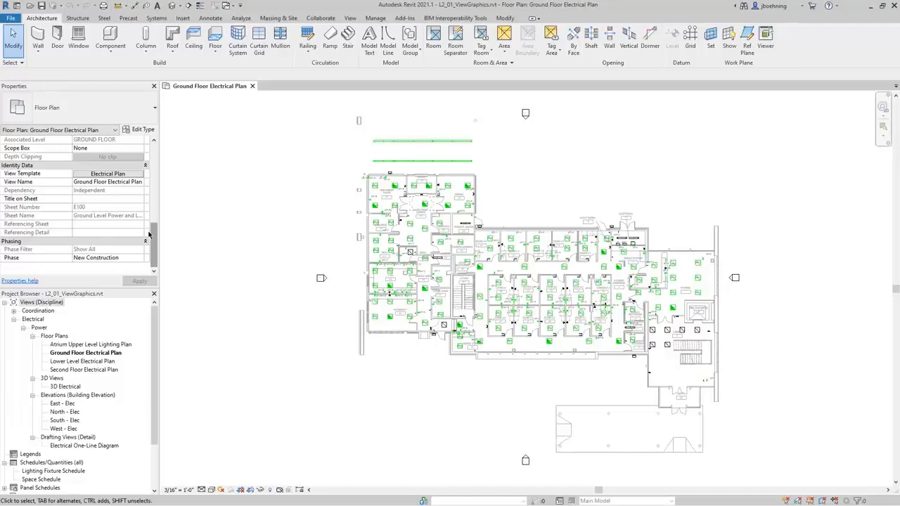
pyautogui.click(132, 177)
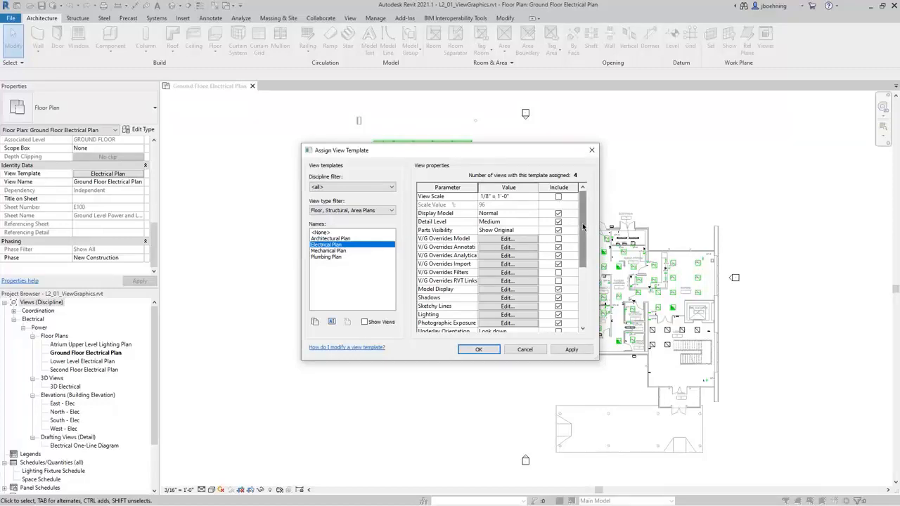
pyautogui.moveTo(581, 227)
pyautogui.mouseDown()
pyautogui.moveTo(582, 288)
pyautogui.moveTo(588, 222)
pyautogui.mouseUp()
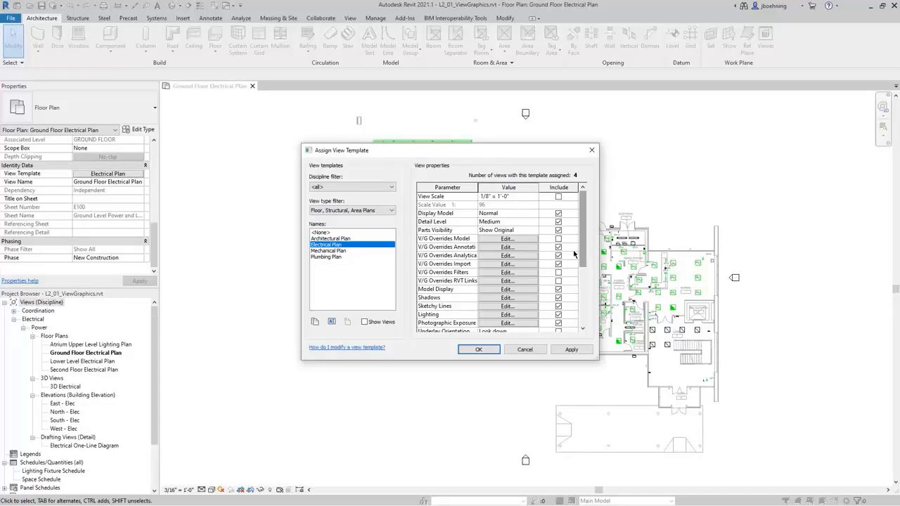
pyautogui.click(478, 350)
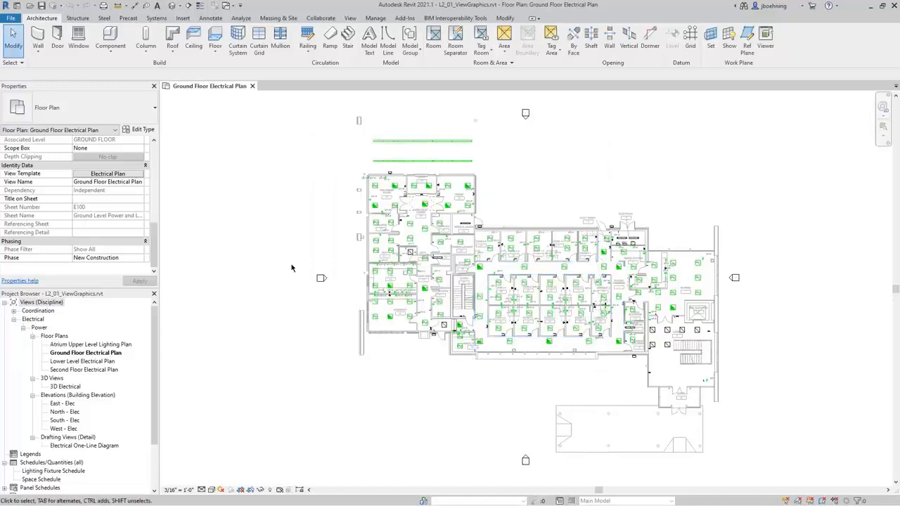
# Look over the commands for applying and managing view templates.
pyautogui.click(350, 19)
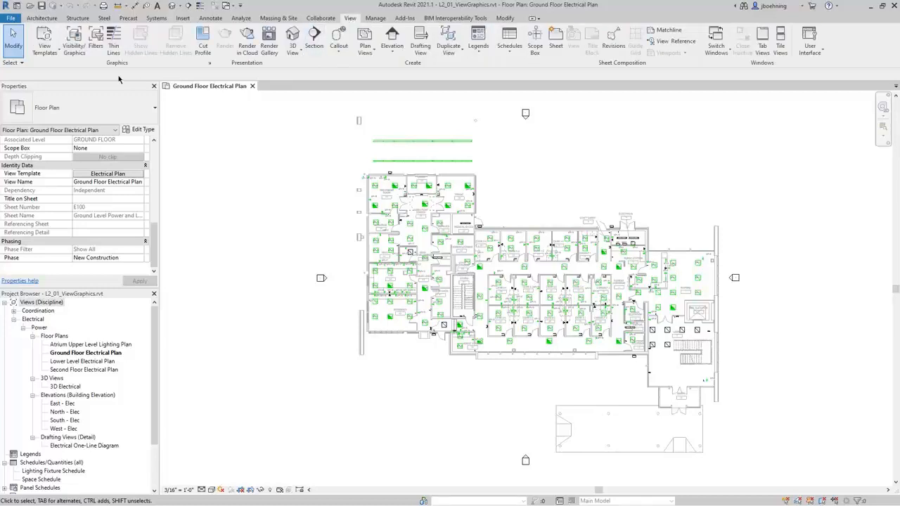
pyautogui.click(43, 58)
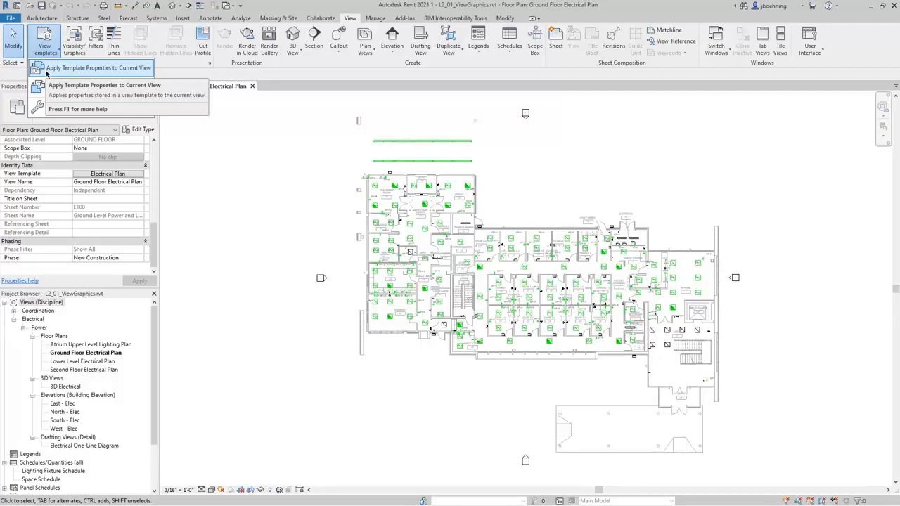
pyautogui.click(154, 238)
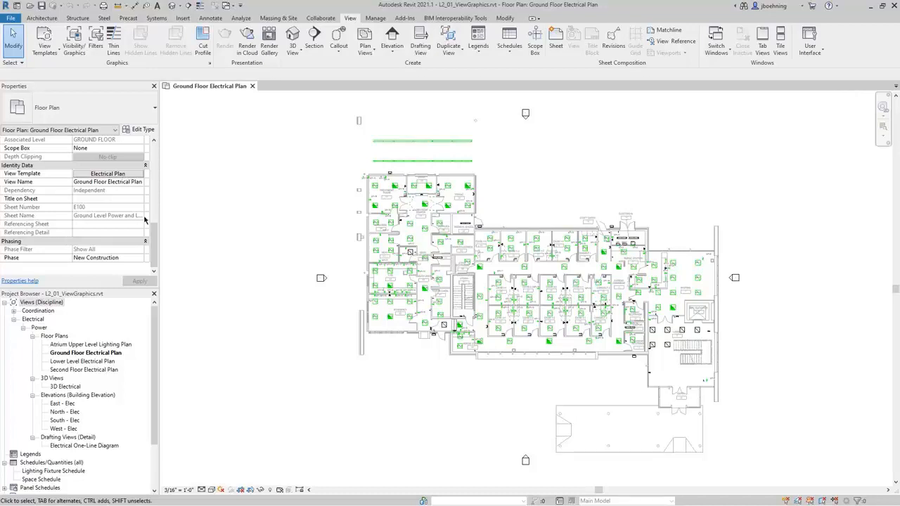
# Open the floor plan's view range settings and show the sample view range diagram.
pyautogui.moveTo(152, 233); pyautogui.dragTo(156, 149)
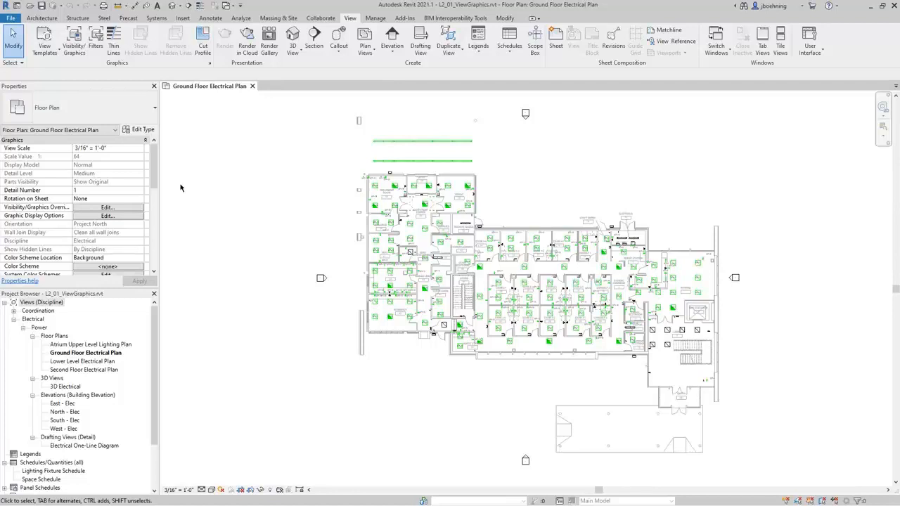
pyautogui.moveTo(155, 179); pyautogui.dragTo(152, 187)
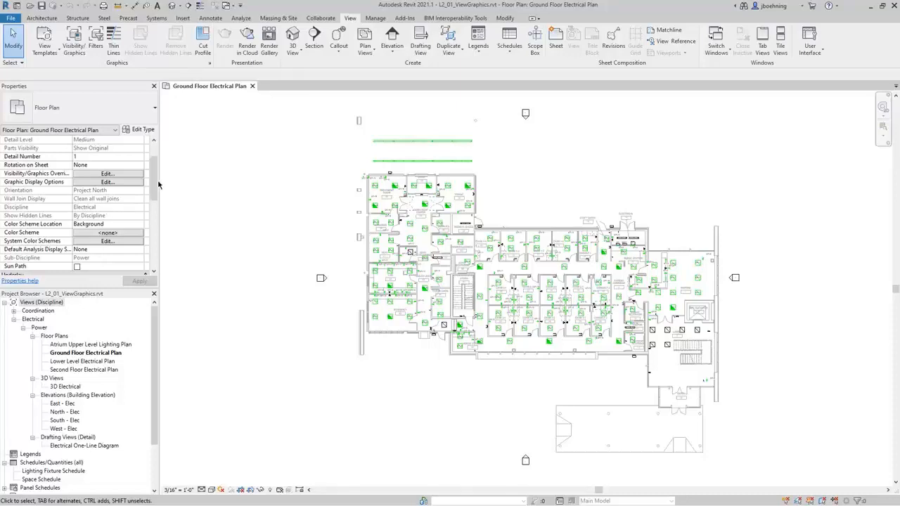
pyautogui.moveTo(155, 185); pyautogui.dragTo(153, 227)
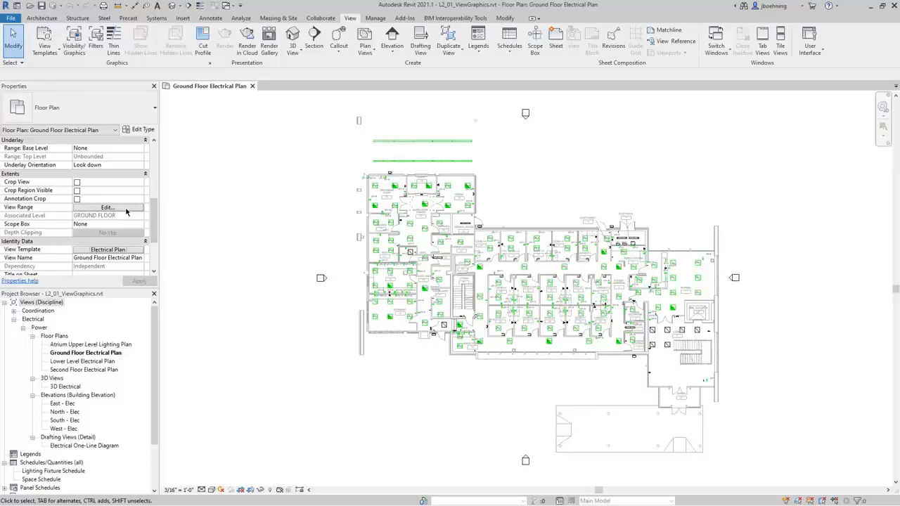
pyautogui.click(125, 210)
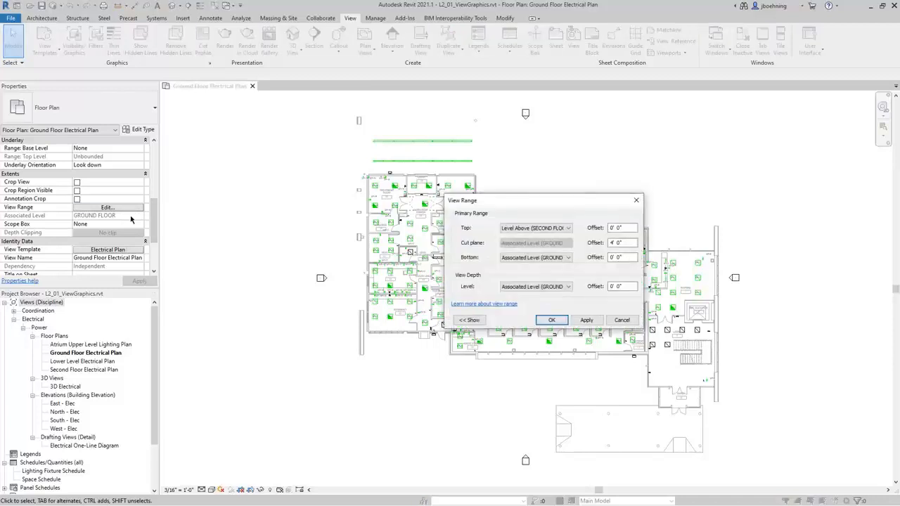
pyautogui.click(471, 321)
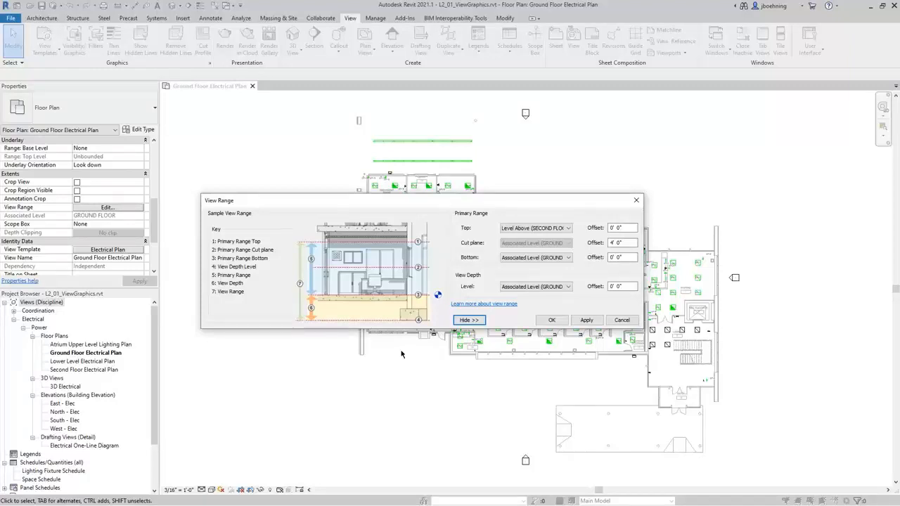
# Check the view range offsets, set the cut plane offset to 4', hide the sample diagram and accept the settings.
pyautogui.doubleClick(632, 286)
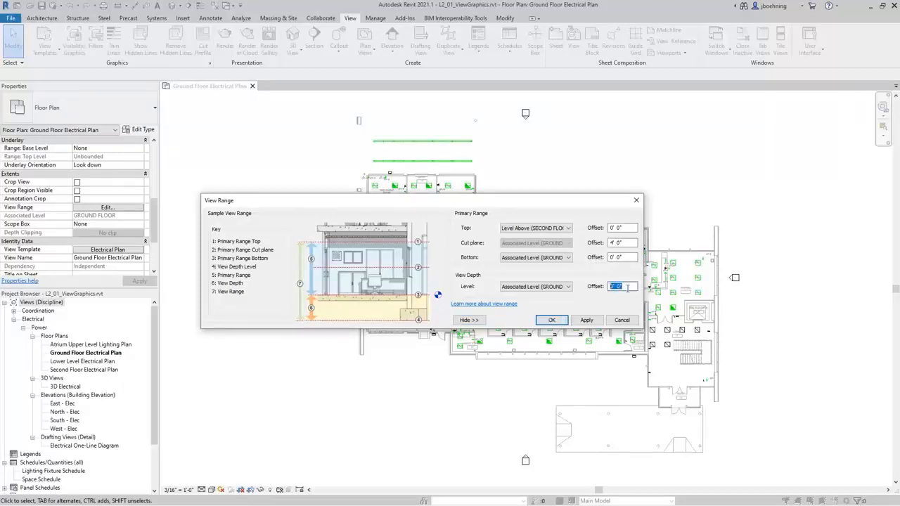
pyautogui.click(630, 257)
pyautogui.click(632, 228)
pyautogui.click(628, 242)
pyautogui.doubleClick(627, 242)
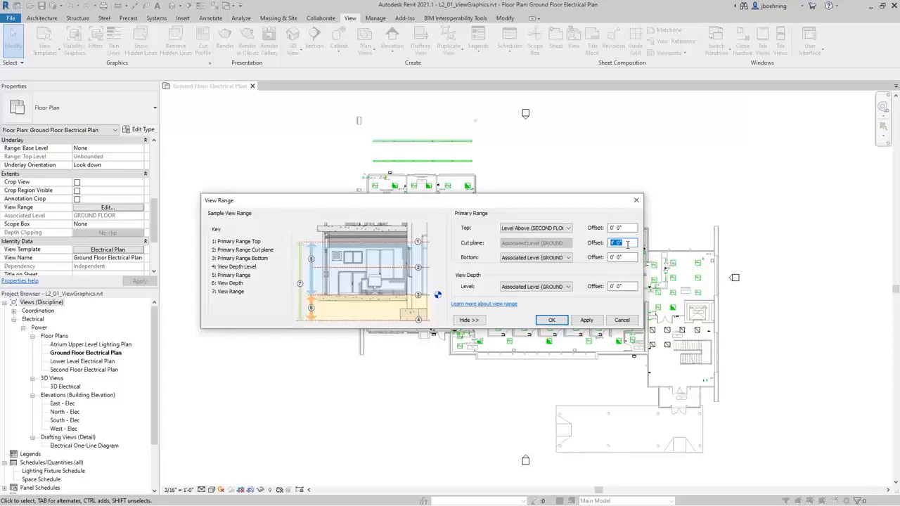
pyautogui.write('4')
pyautogui.click(469, 320)
pyautogui.click(551, 320)
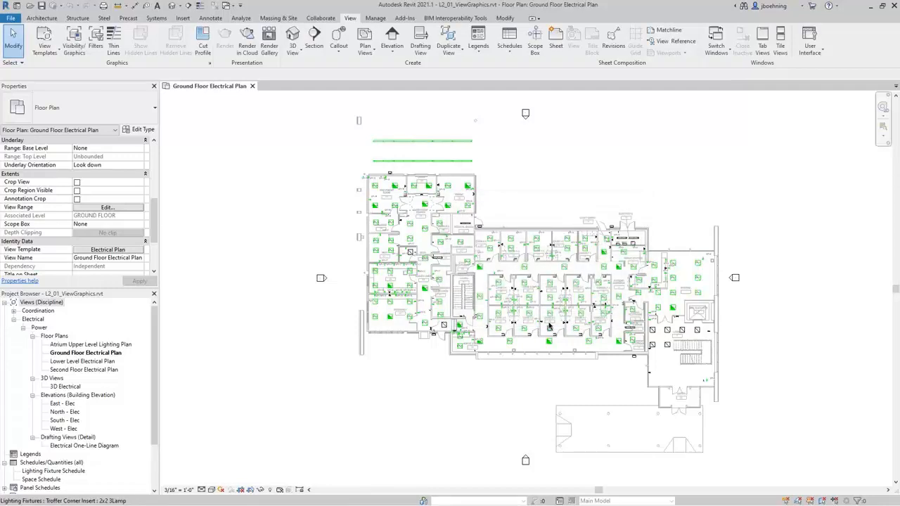
# Open the floor plan's Visibility/Graphic Overrides and review the model, annotation, analytical model and imported categories.
pyautogui.moveTo(155, 241); pyautogui.dragTo(156, 183)
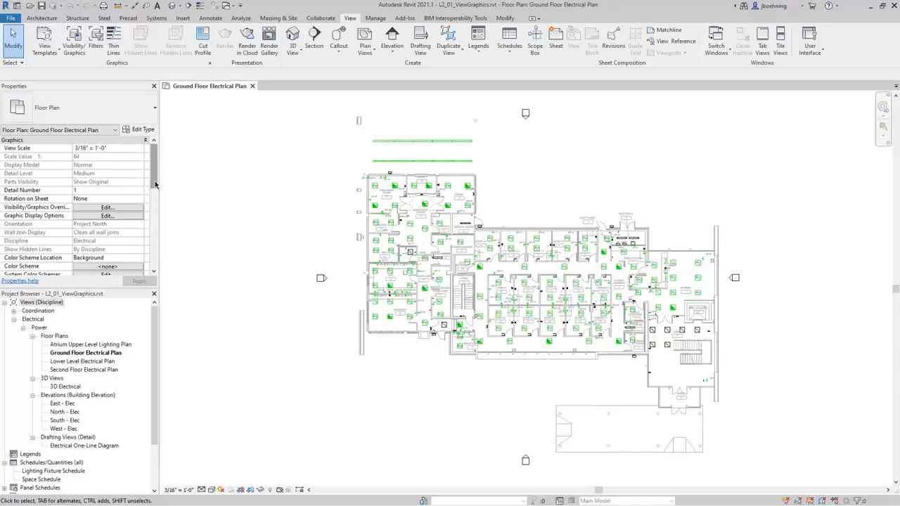
pyautogui.click(119, 210)
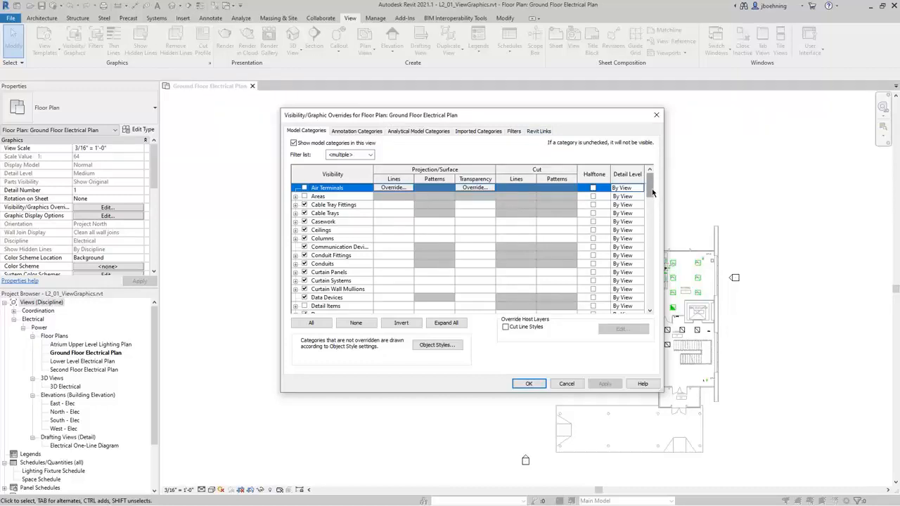
pyautogui.moveTo(651, 192)
pyautogui.mouseDown()
pyautogui.moveTo(650, 278)
pyautogui.moveTo(653, 184)
pyautogui.mouseUp()
pyautogui.moveTo(649, 184); pyautogui.dragTo(649, 229)
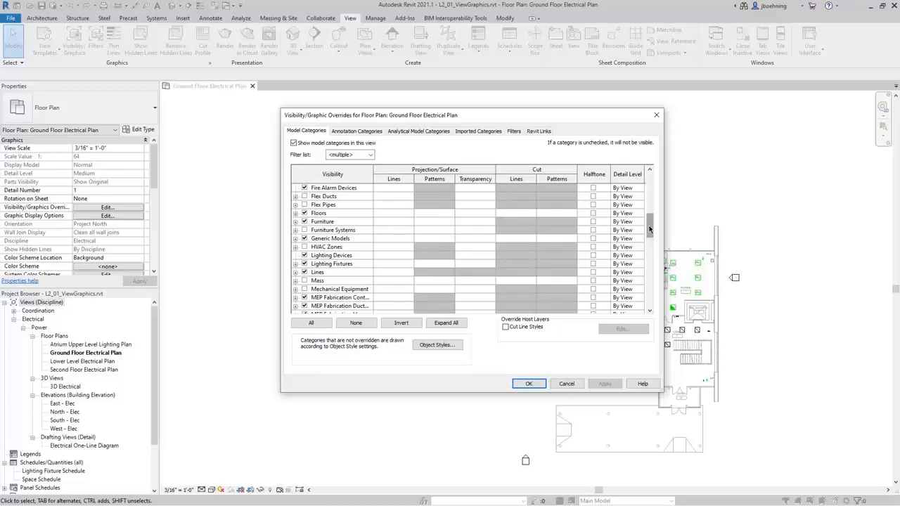
pyautogui.click(370, 133)
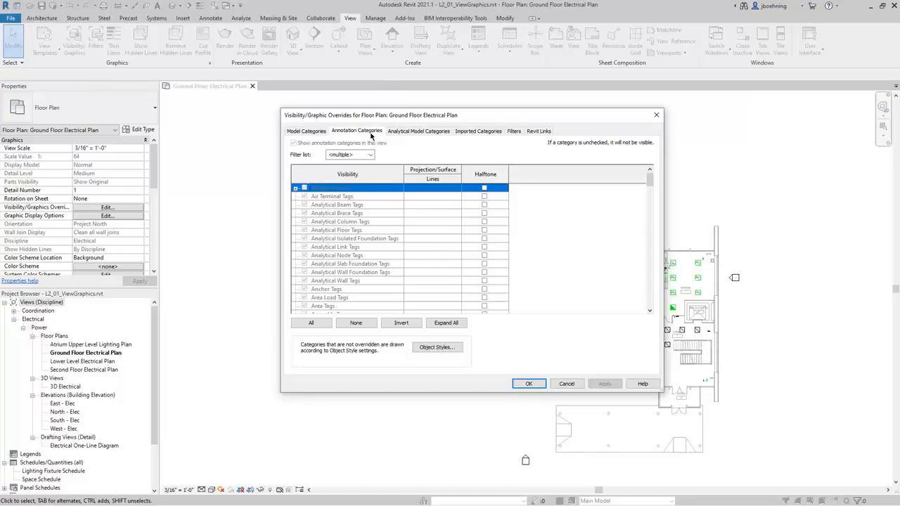
pyautogui.click(417, 133)
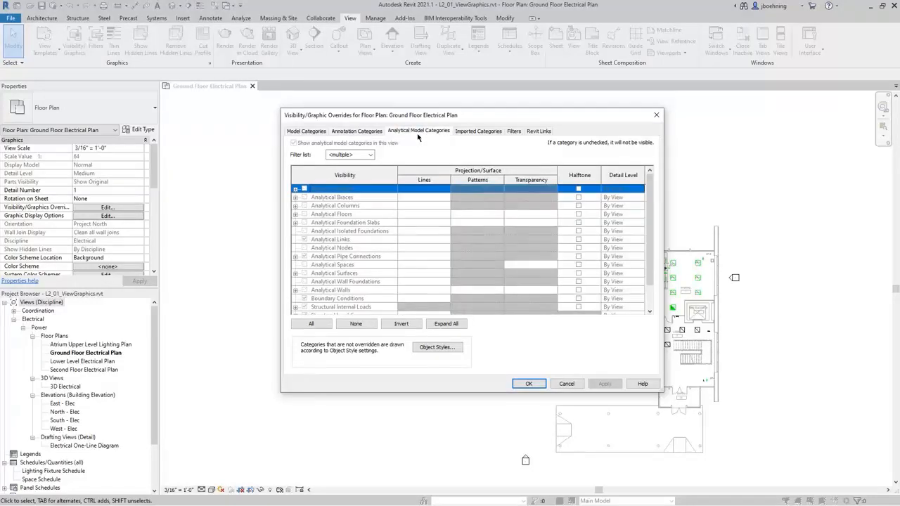
pyautogui.click(475, 133)
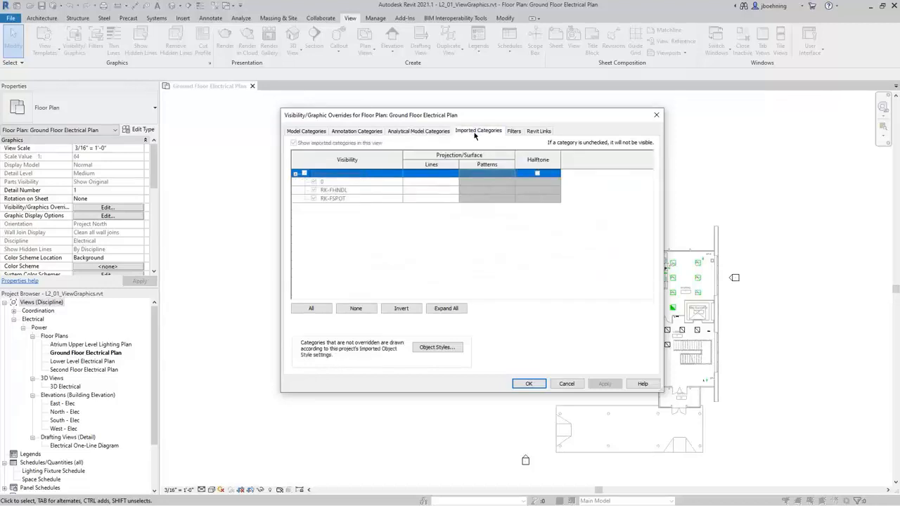
# Examine the Electrical Check filter's definition with un-checked categories hidden, including its Circuit Number rule, and close the definition.
pyautogui.click(515, 132)
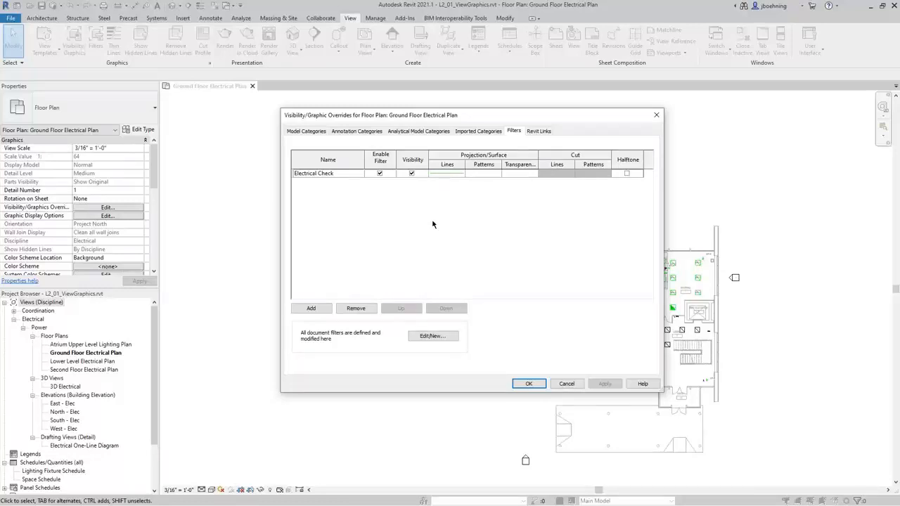
pyautogui.click(342, 176)
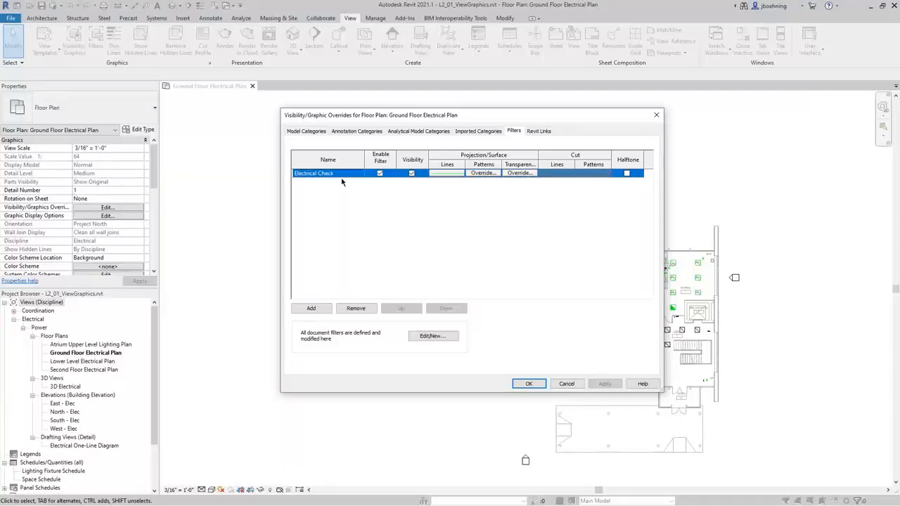
pyautogui.click(426, 337)
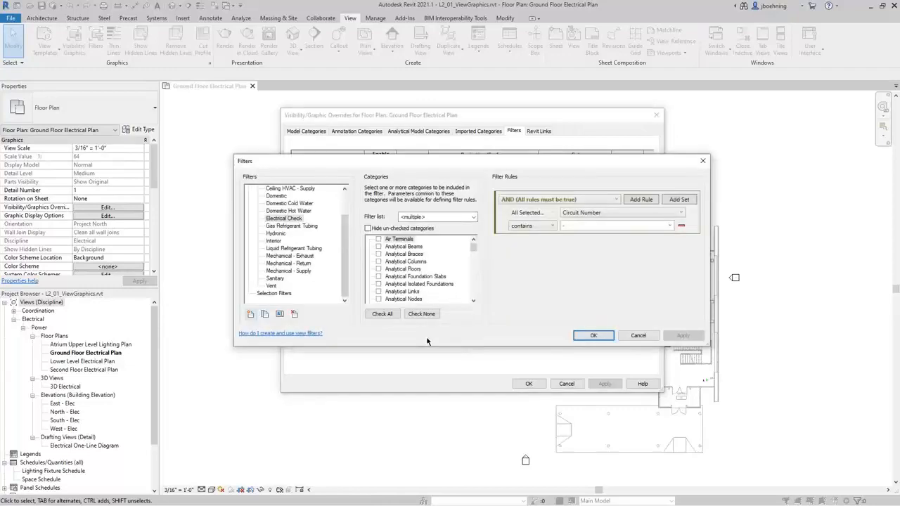
pyautogui.click(368, 228)
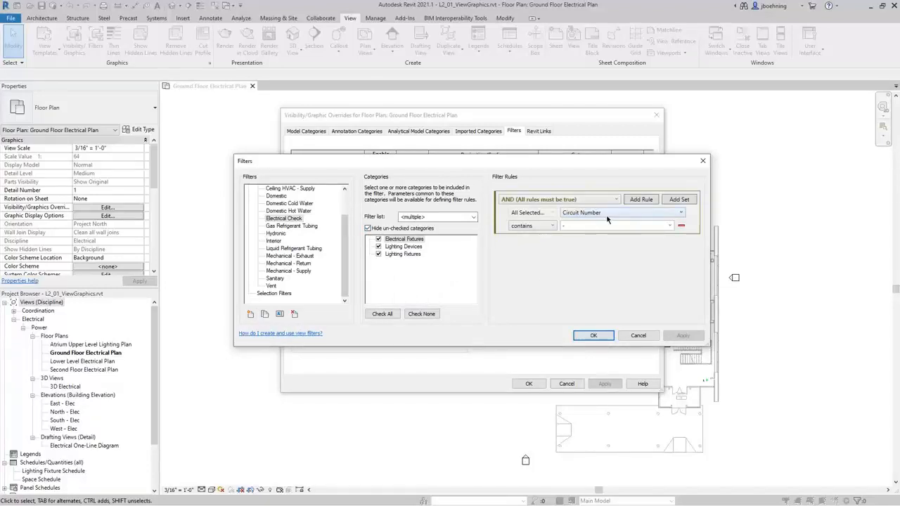
pyautogui.click(565, 226)
pyautogui.click(593, 336)
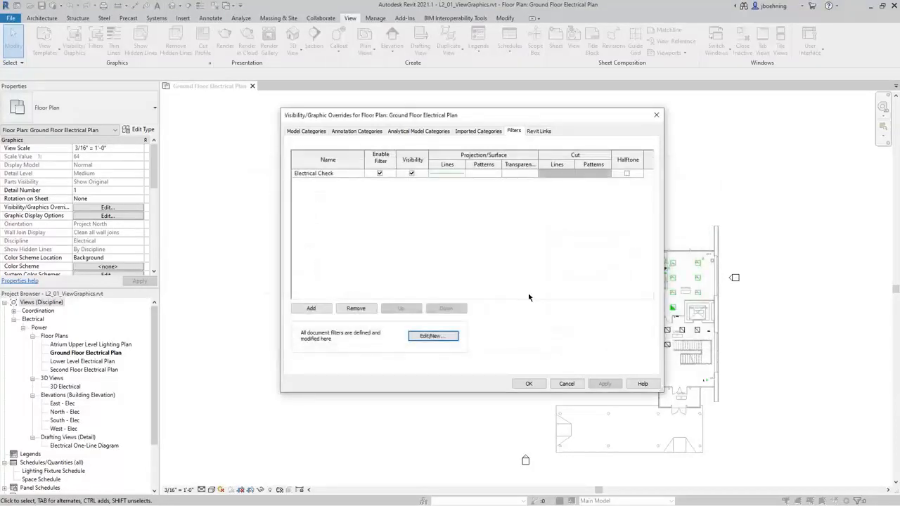
# Inspect the projection line graphics override of the Electrical Check filter and accept it.
pyautogui.click(446, 174)
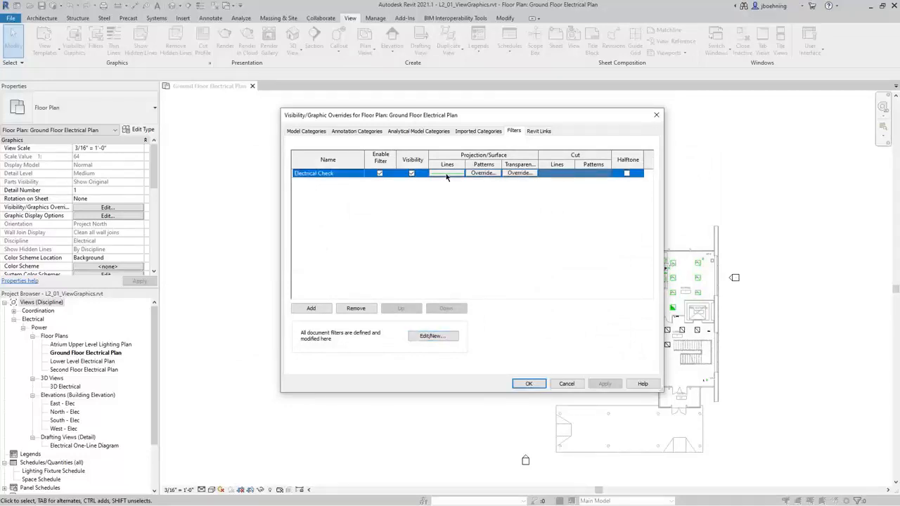
pyautogui.click(446, 174)
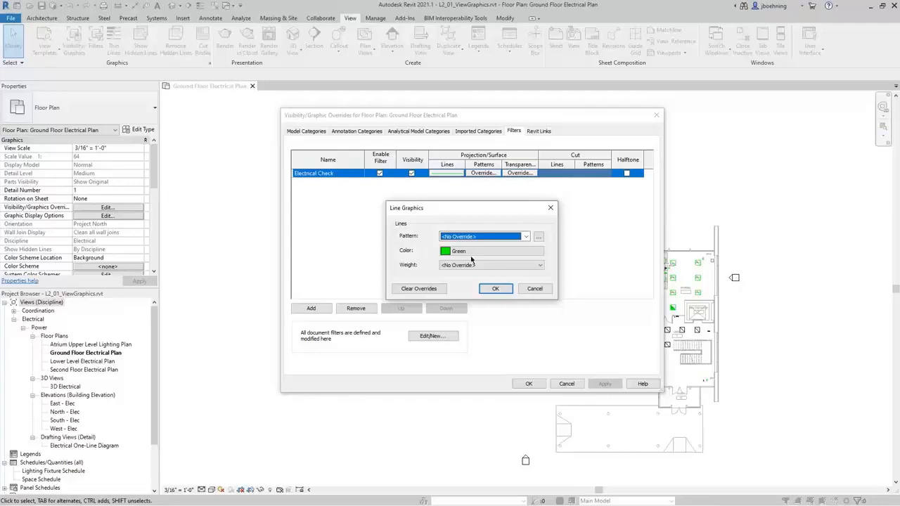
pyautogui.click(495, 288)
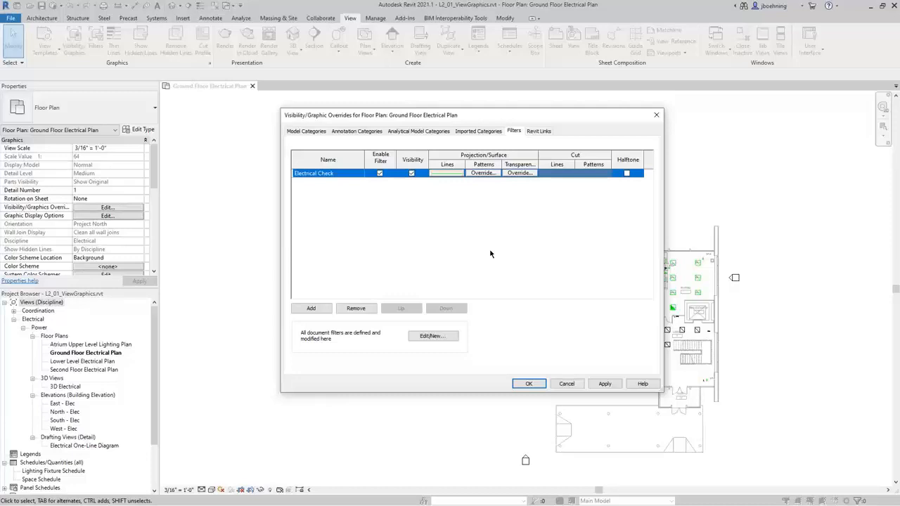
# Open the display settings of the ARCH_LINK.rvt link and set its display to Custom.
pyautogui.click(539, 131)
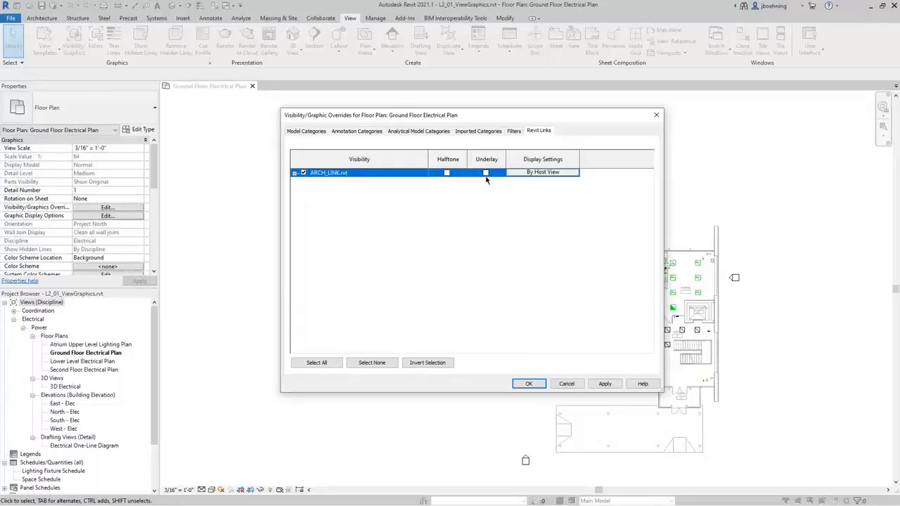
pyautogui.click(544, 173)
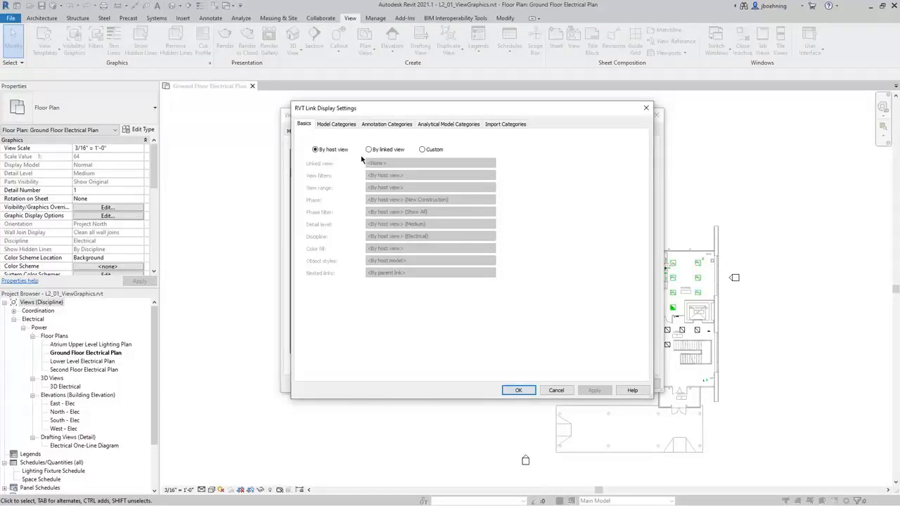
pyautogui.click(422, 150)
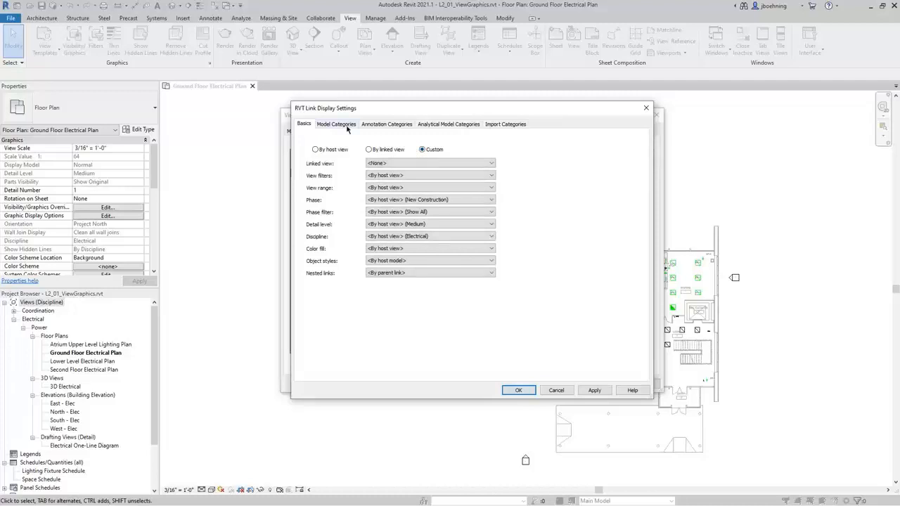
# Set the link's model categories to Custom, hide its Lighting Fixtures category and accept the link and visibility settings.
pyautogui.click(345, 124)
pyautogui.click(431, 139)
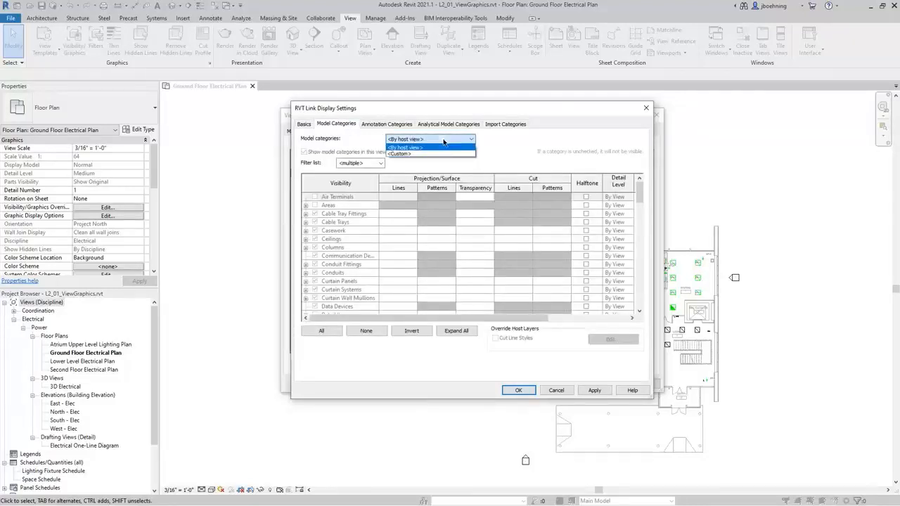
pyautogui.click(437, 154)
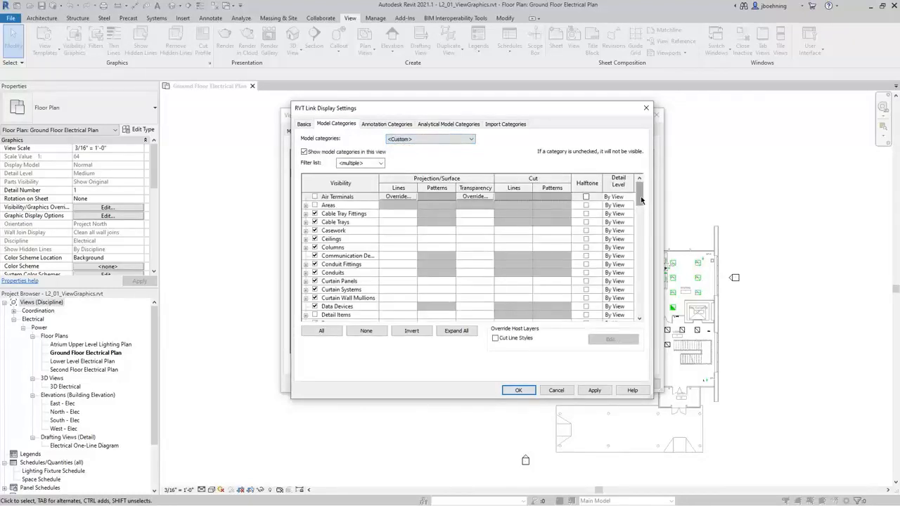
pyautogui.moveTo(640, 200); pyautogui.dragTo(640, 246)
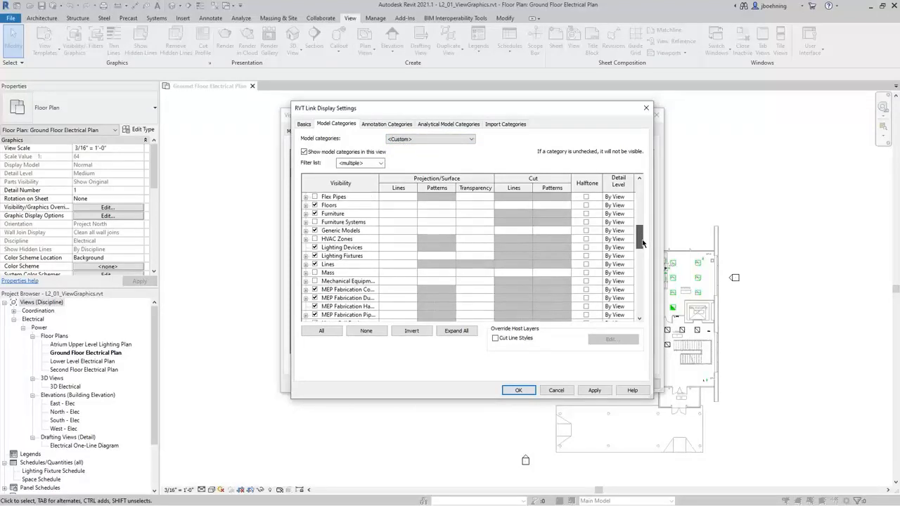
pyautogui.click(328, 256)
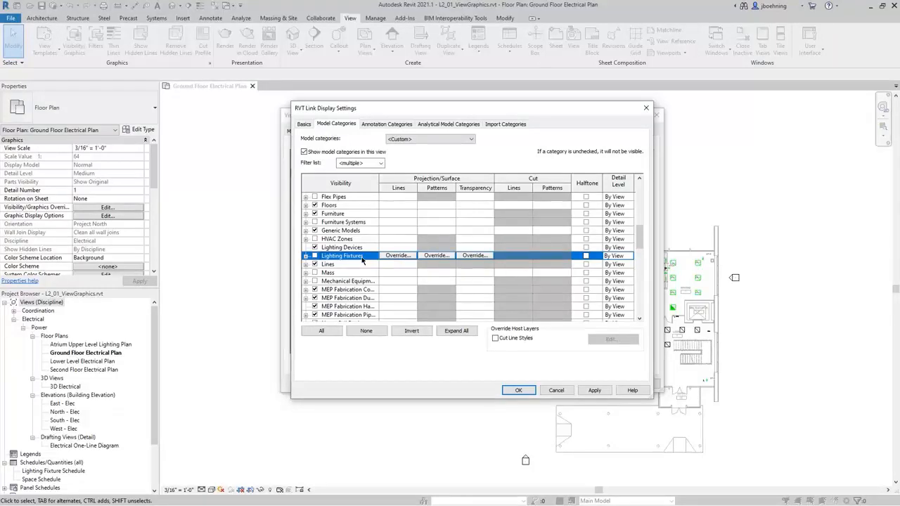
pyautogui.click(511, 390)
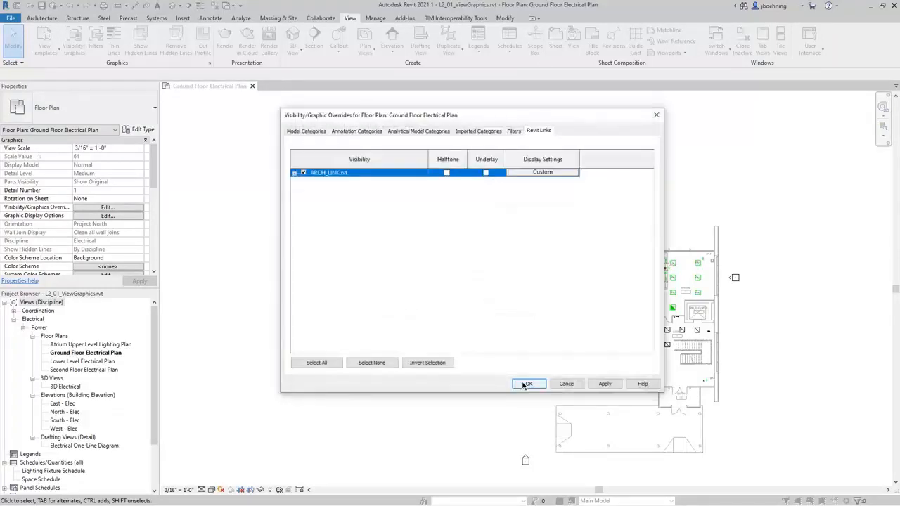
pyautogui.click(520, 384)
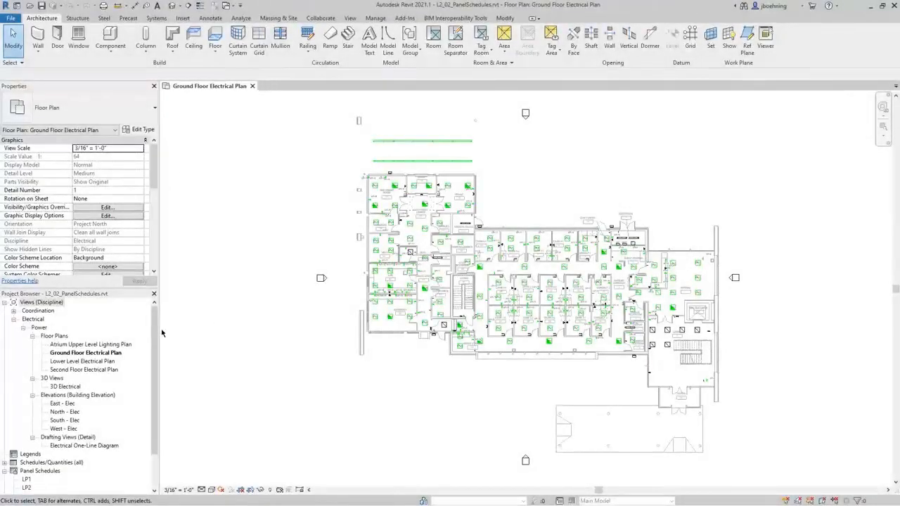
# Open the panel schedule template manager and check how templates are applied to the project's panel schedules.
pyautogui.moveTo(155, 337); pyautogui.dragTo(150, 379)
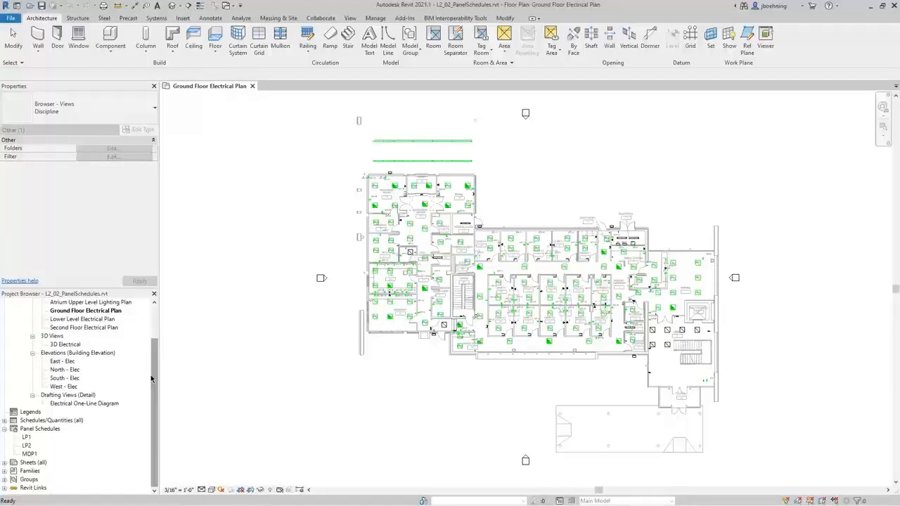
pyautogui.click(384, 22)
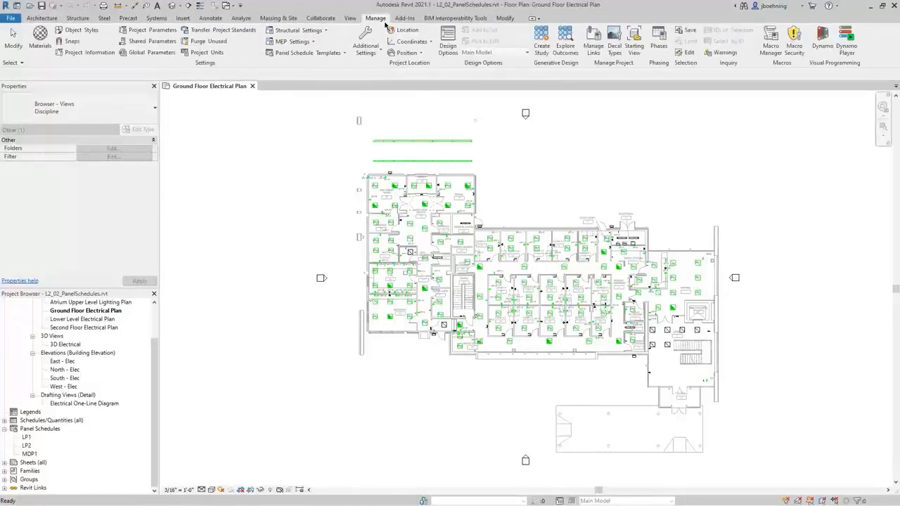
pyautogui.click(344, 54)
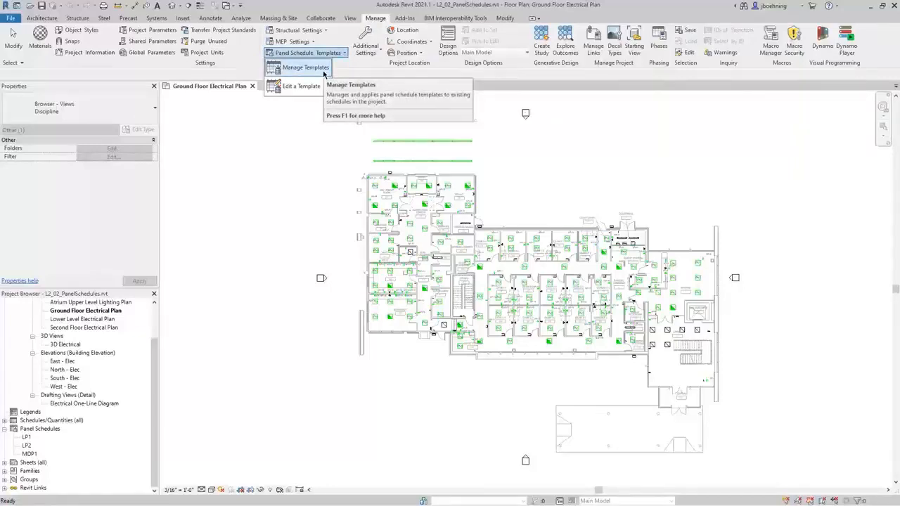
pyautogui.click(305, 68)
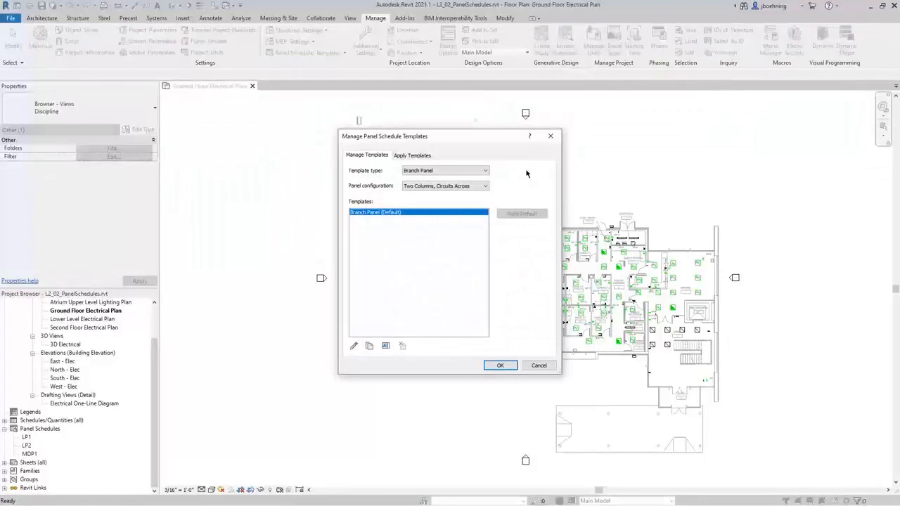
pyautogui.click(429, 156)
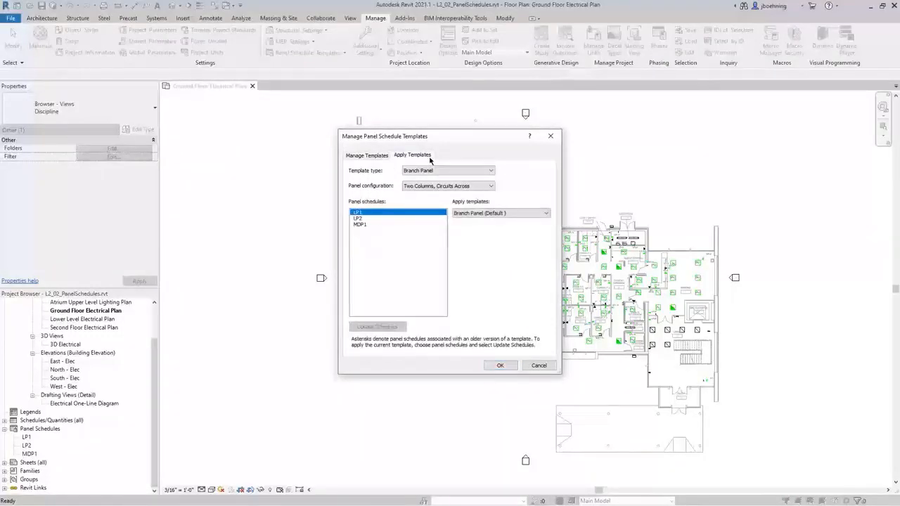
pyautogui.click(385, 156)
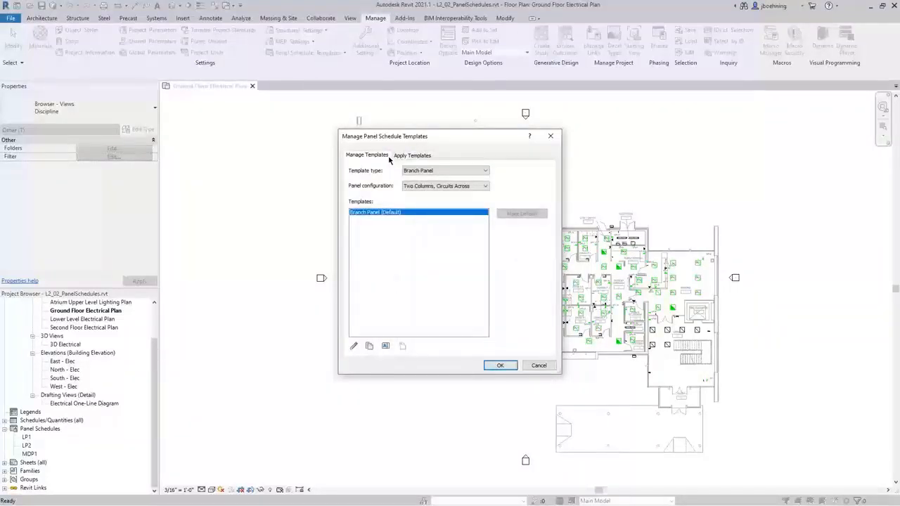
# Review the Switchboard template type, return to Branch Panel and keep the Two Columns, Circuits Across configuration.
pyautogui.click(482, 172)
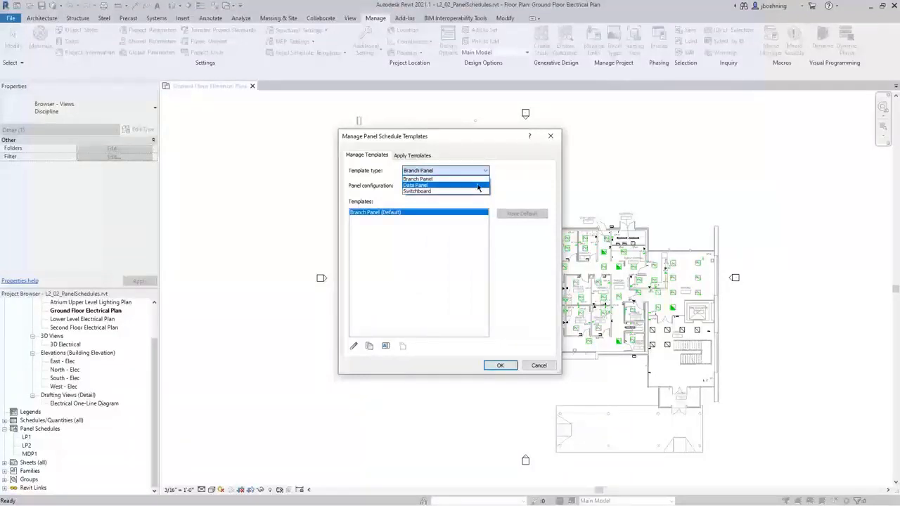
pyautogui.click(476, 192)
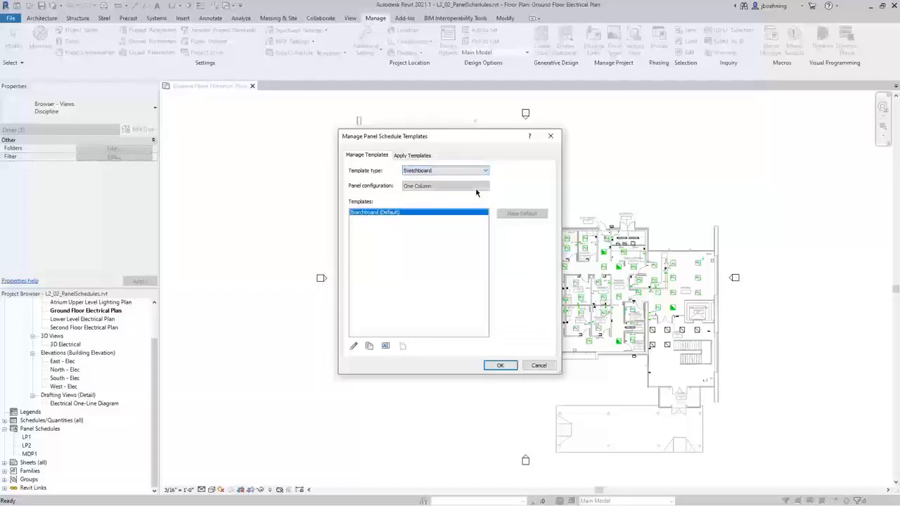
pyautogui.click(484, 171)
pyautogui.click(478, 180)
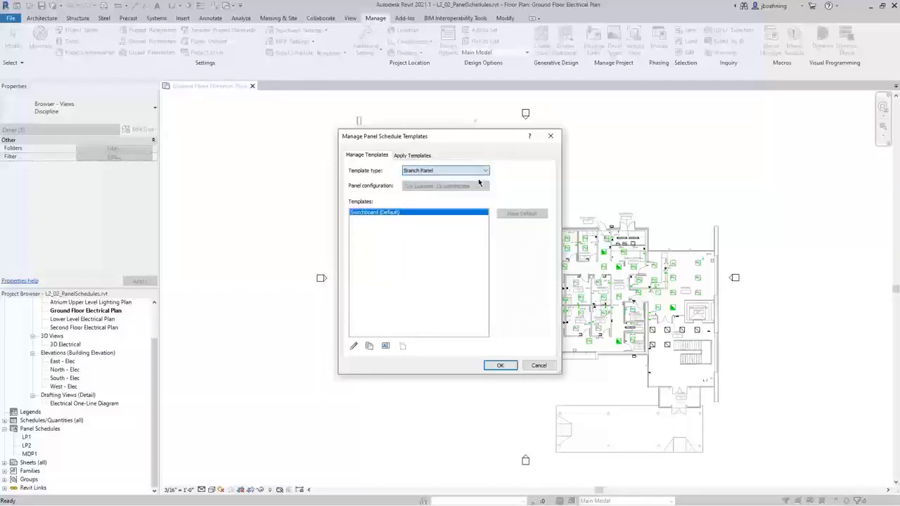
pyautogui.click(482, 186)
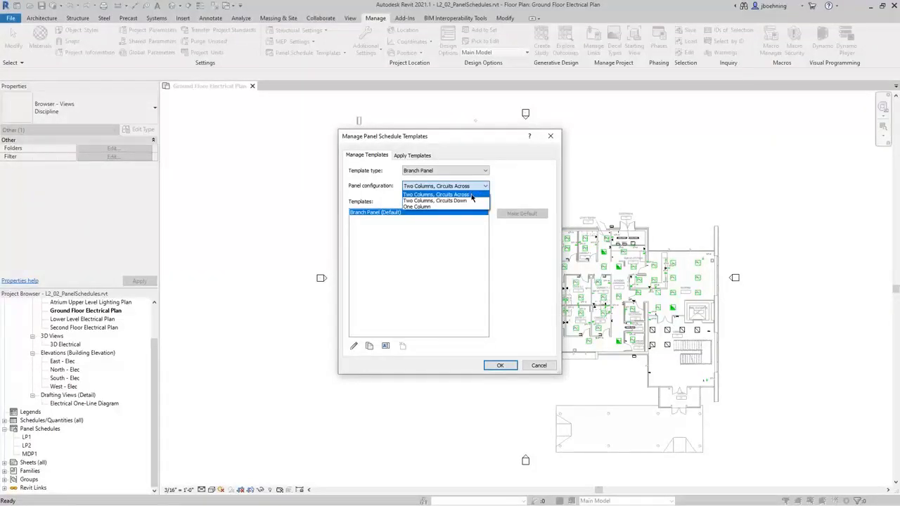
pyautogui.click(471, 195)
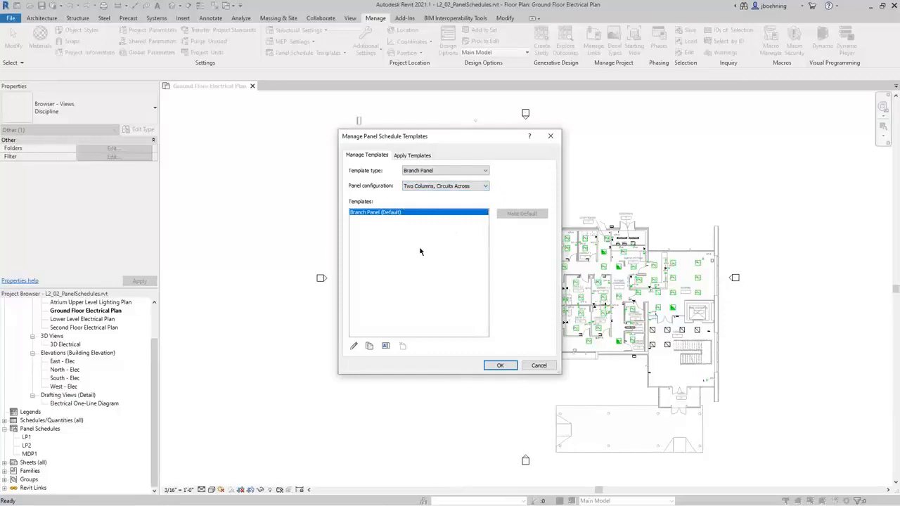
# Open the default Branch Panel template for editing and review its general, circuit table and loads summary options.
pyautogui.click(353, 346)
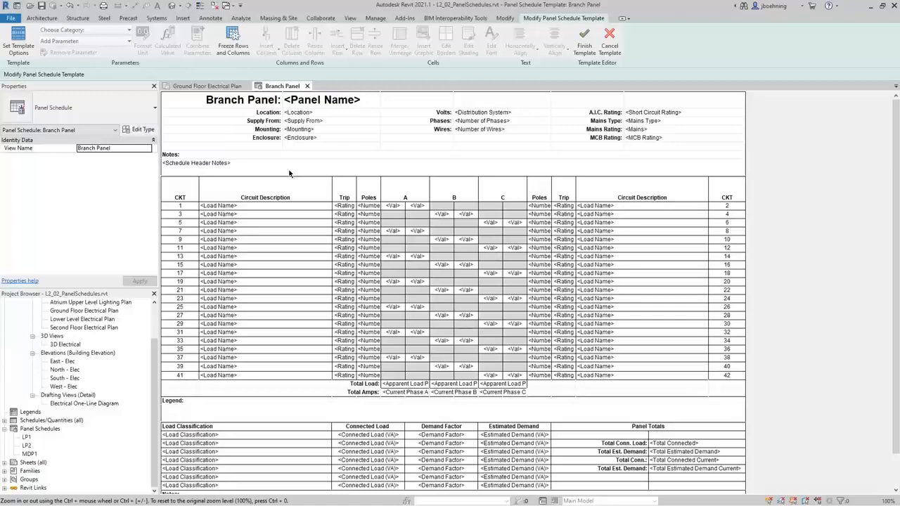
pyautogui.click(26, 55)
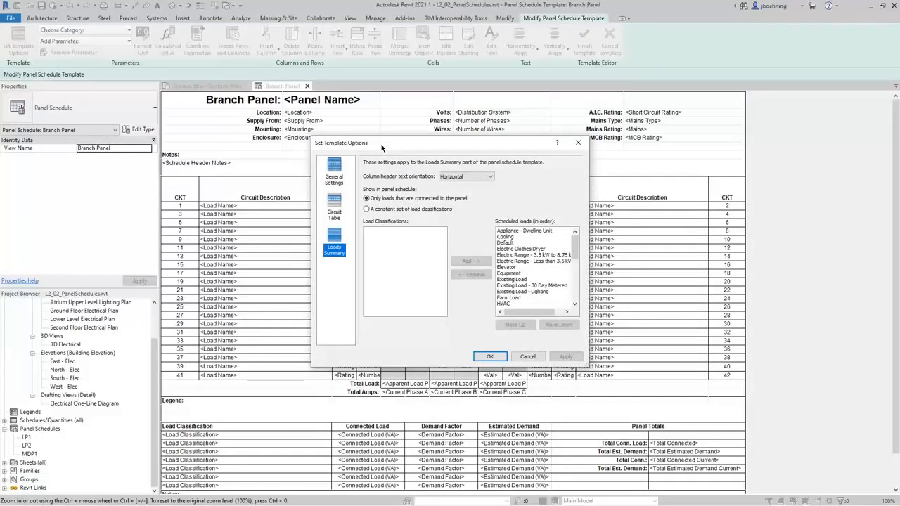
pyautogui.click(335, 179)
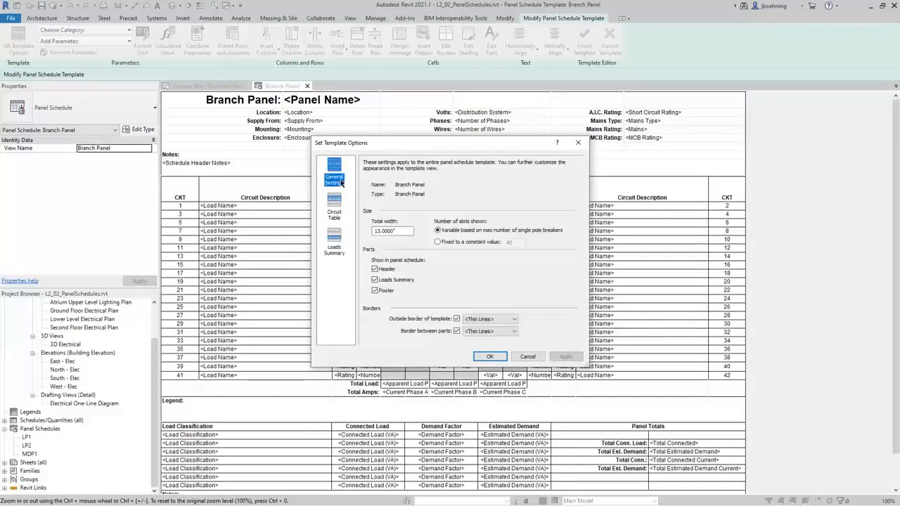
pyautogui.click(335, 209)
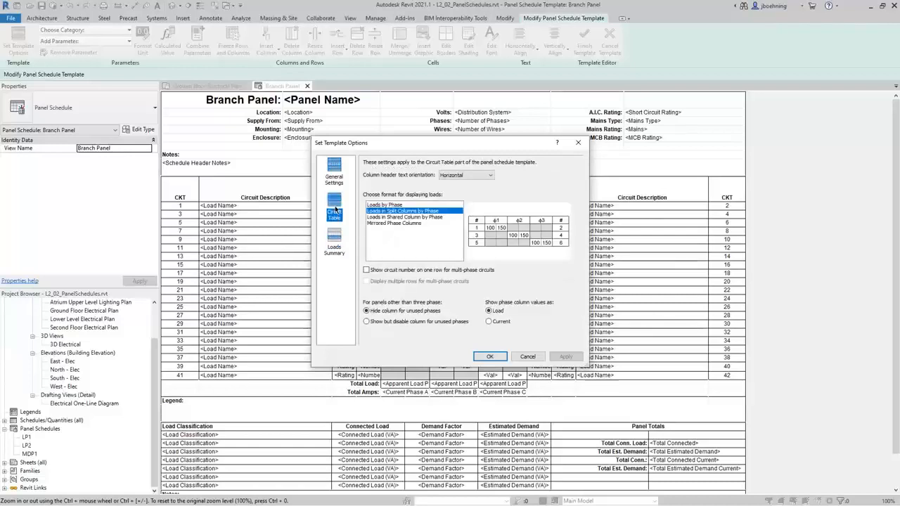
pyautogui.click(336, 253)
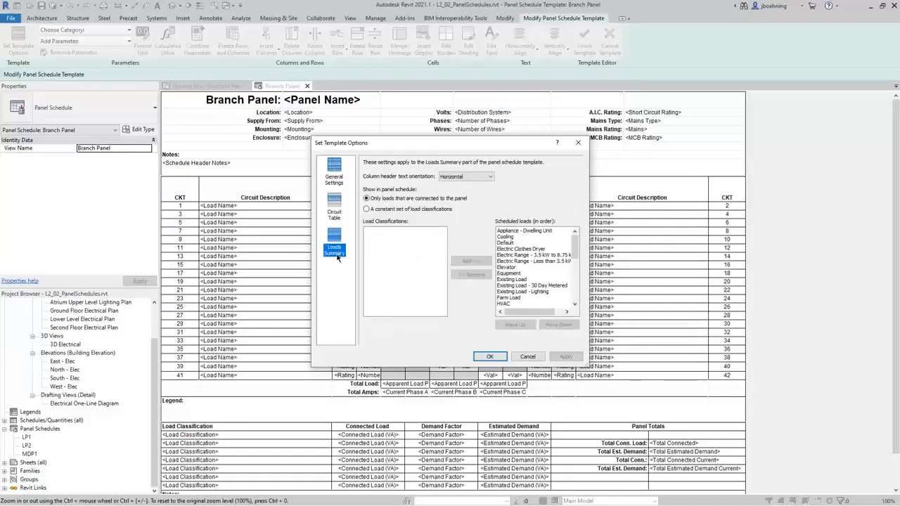
pyautogui.click(338, 184)
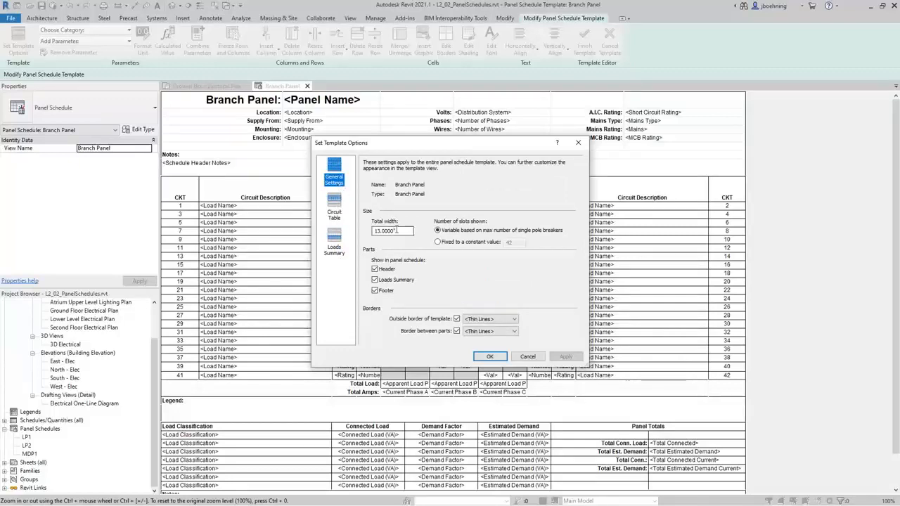
# Fix the number of slots shown to a constant value of 42 and check the line styles for the template's outside border.
pyautogui.moveTo(376, 230); pyautogui.dragTo(405, 231)
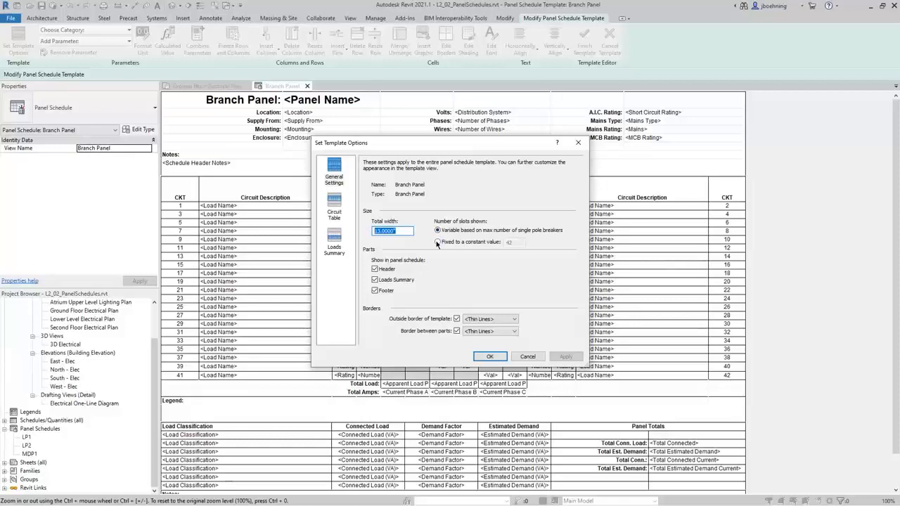
pyautogui.click(437, 242)
pyautogui.doubleClick(523, 243)
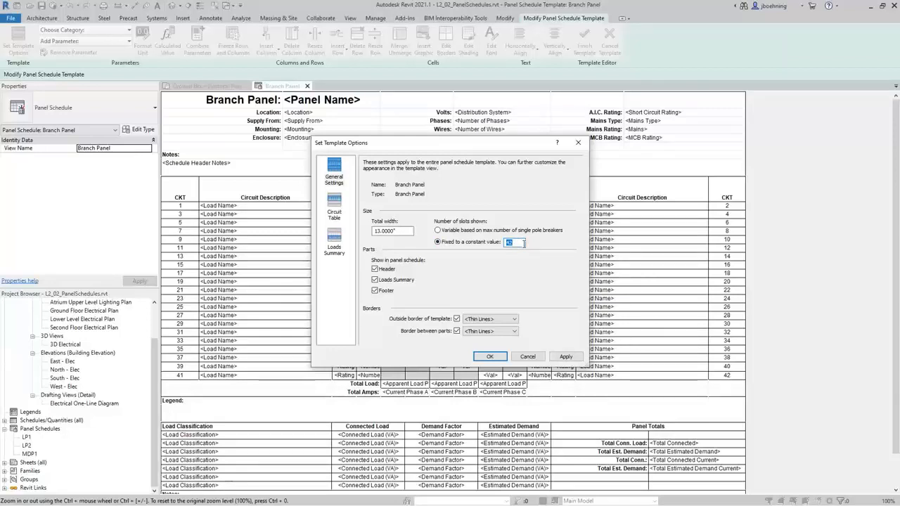
pyautogui.click(514, 320)
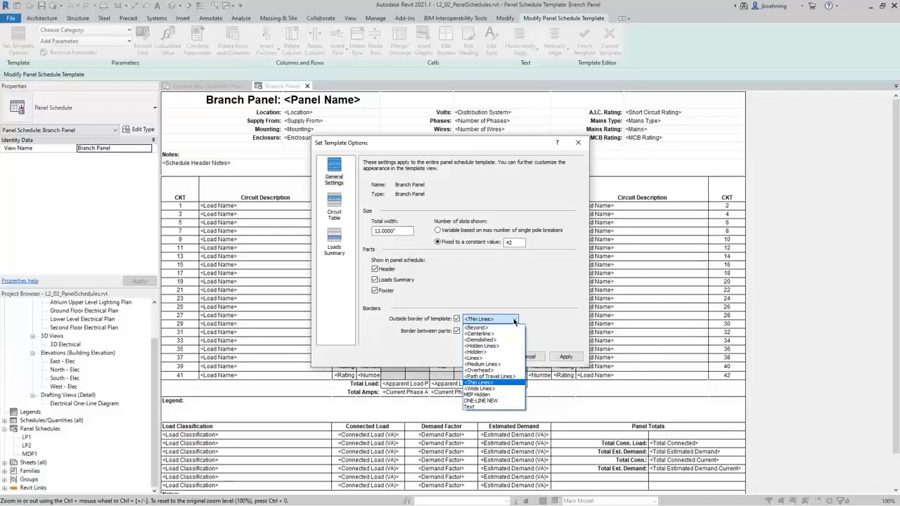
pyautogui.click(514, 320)
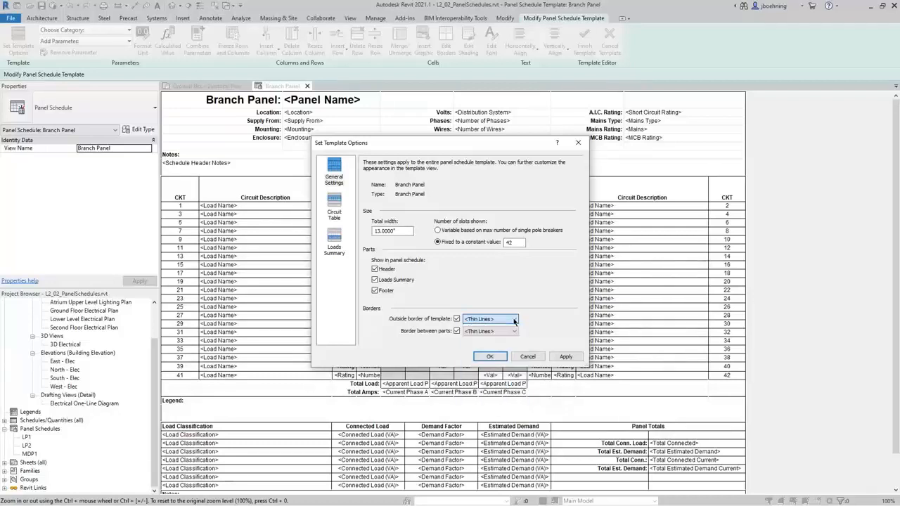
# Keep the circuit table's column headers horizontal, compare the load display formats and select Loads in Split Columns by Phase.
pyautogui.click(338, 215)
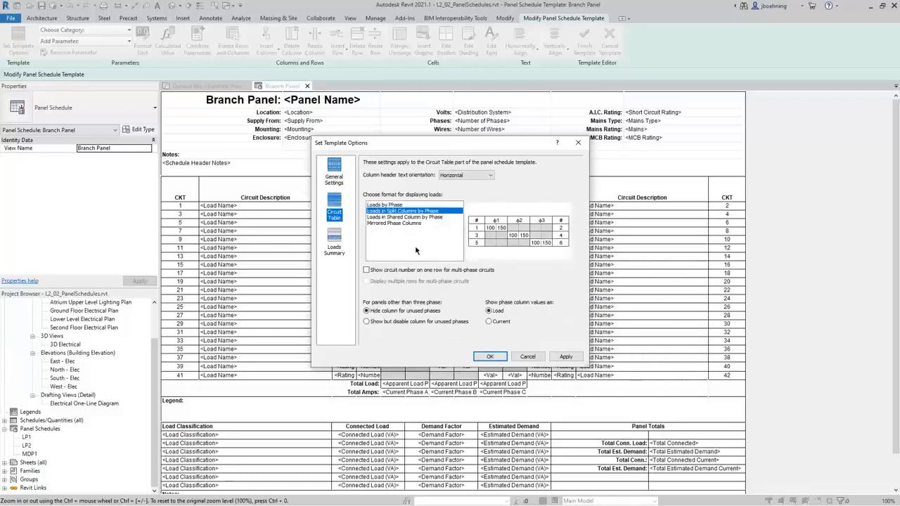
pyautogui.click(481, 175)
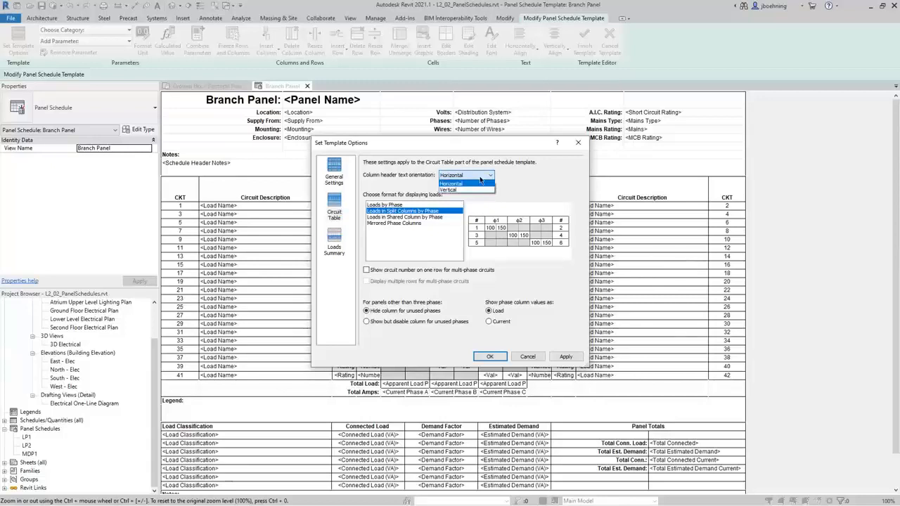
pyautogui.click(480, 182)
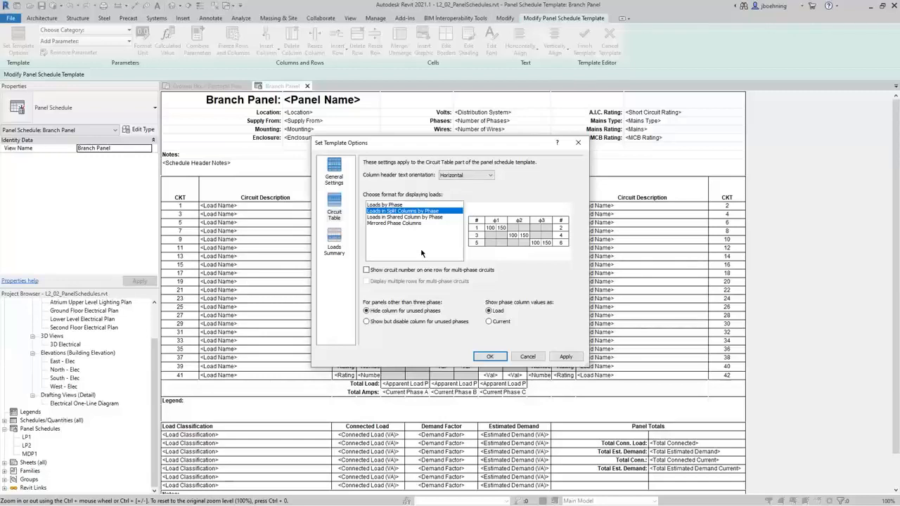
pyautogui.click(397, 209)
pyautogui.click(425, 217)
pyautogui.click(419, 223)
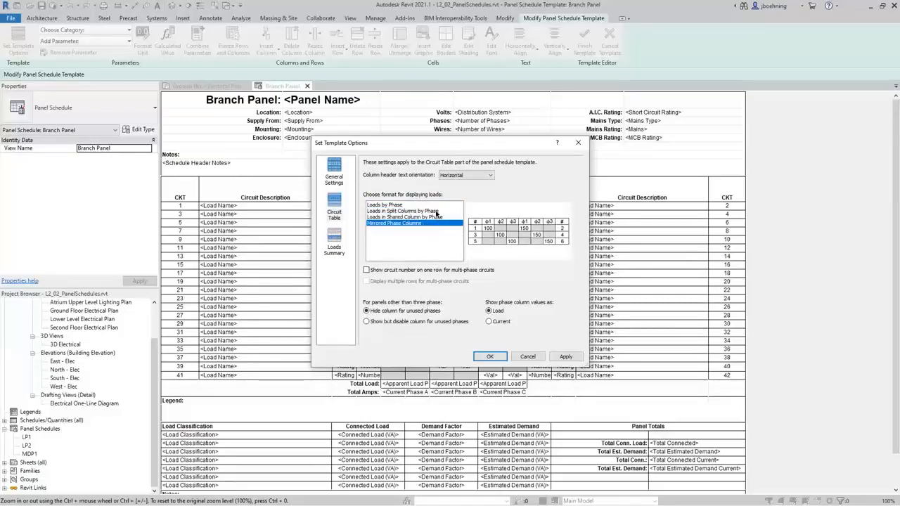
pyautogui.click(437, 212)
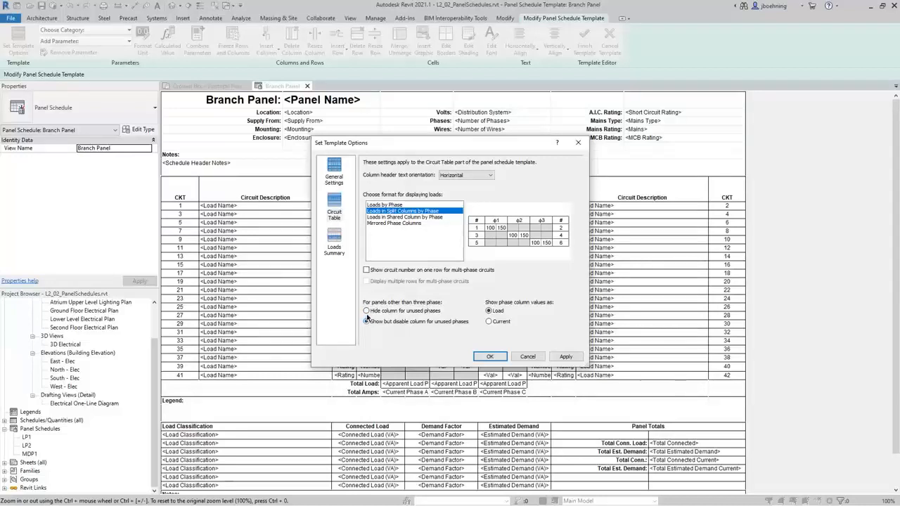
# Set the circuit table to hide columns for unused phases, compare the phase value options and keep Load.
pyautogui.click(367, 311)
pyautogui.click(488, 322)
pyautogui.click(488, 311)
# Review the Loads Summary settings, keep Horizontal headers and Only loads that are connected to the panel, and accept the template options.
pyautogui.click(340, 251)
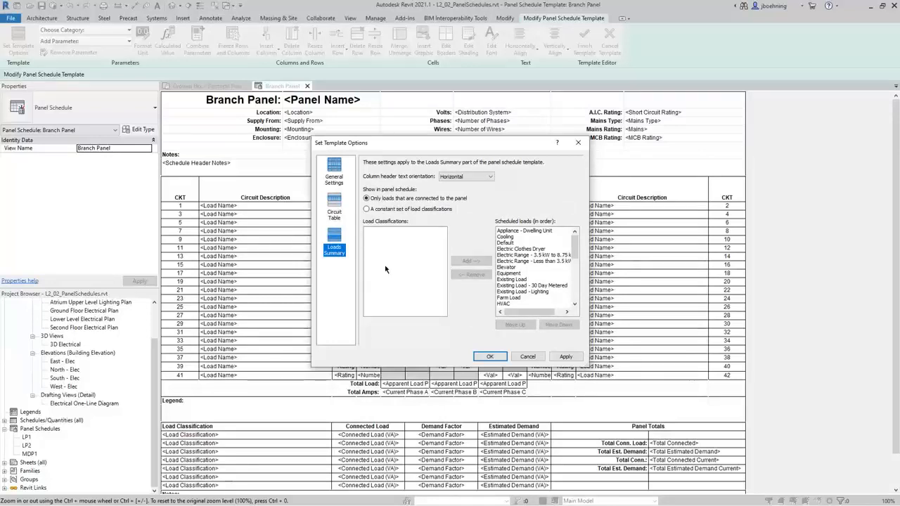
pyautogui.click(479, 180)
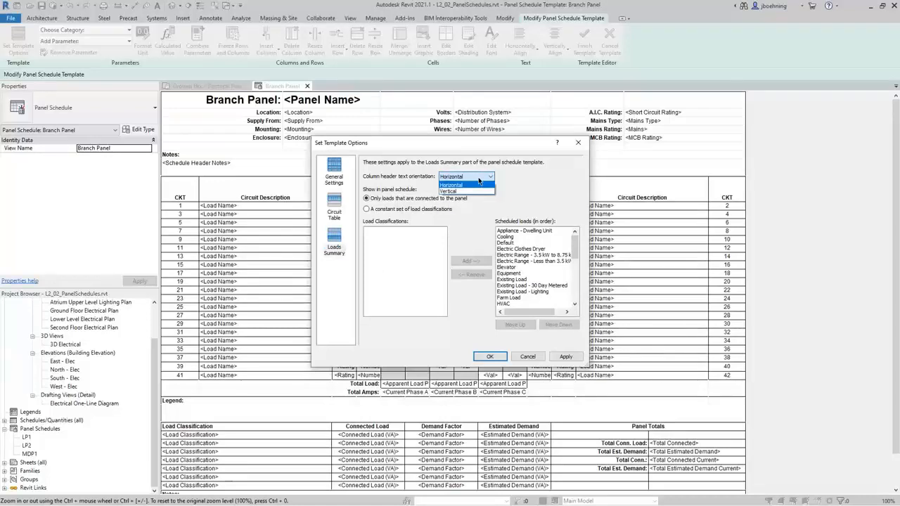
pyautogui.click(479, 183)
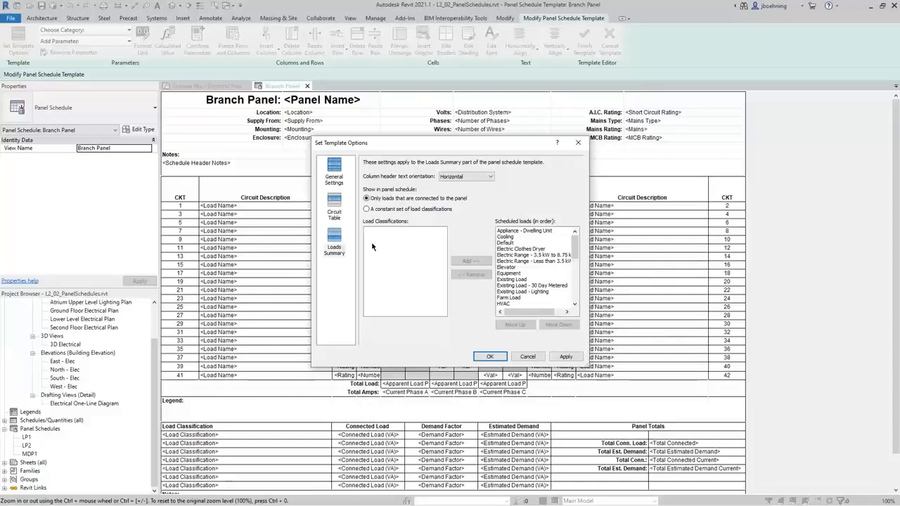
pyautogui.click(367, 211)
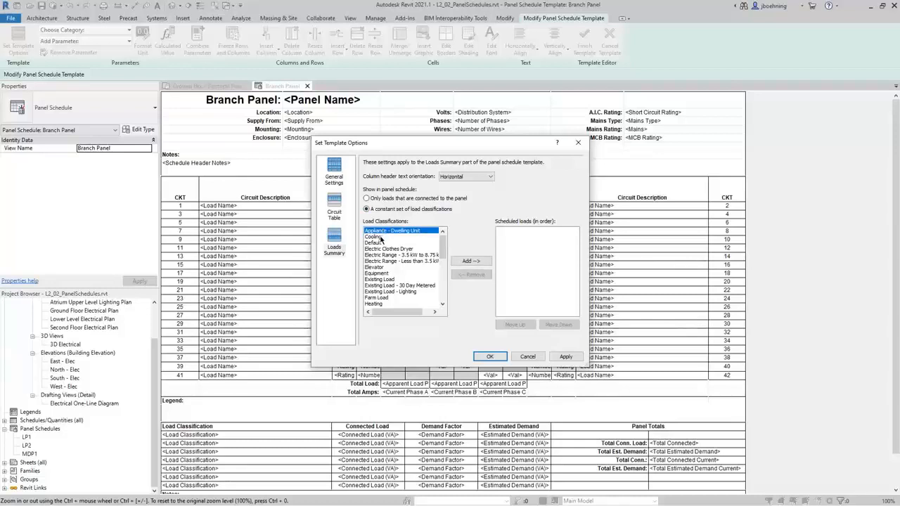
pyautogui.click(380, 238)
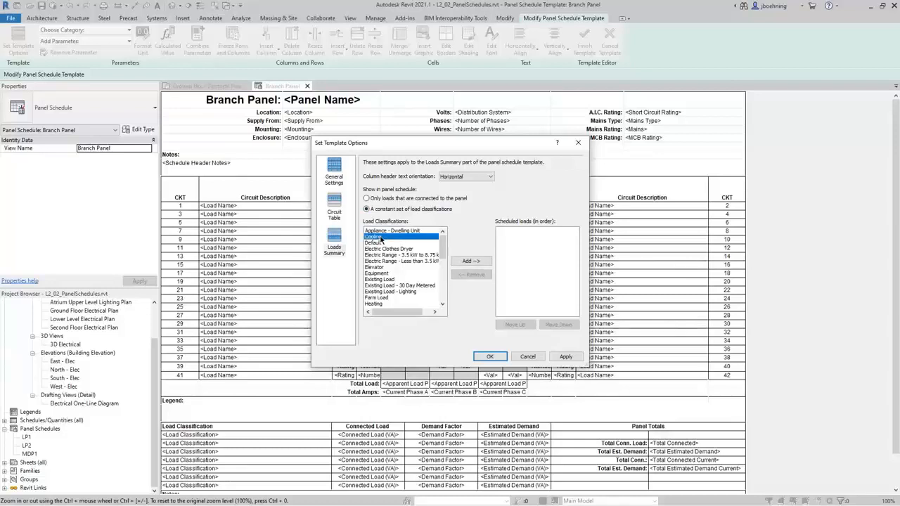
pyautogui.click(366, 198)
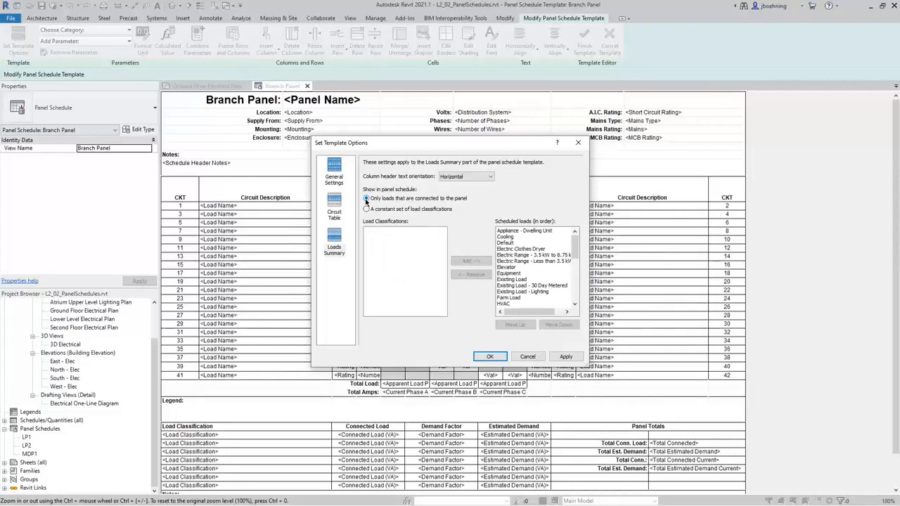
pyautogui.click(490, 357)
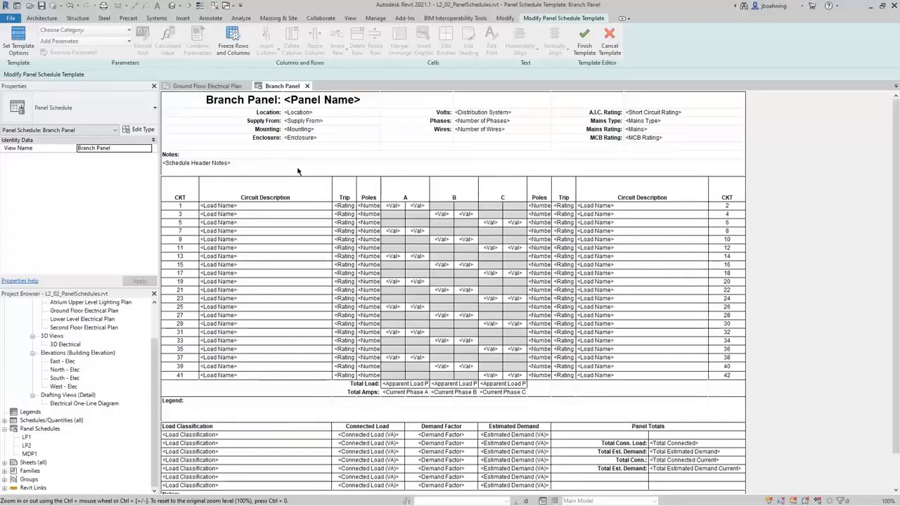
# Inspect the parameter cells from Panel Name to Enclosure in the template header and the editable text labels beside them.
pyautogui.click(368, 106)
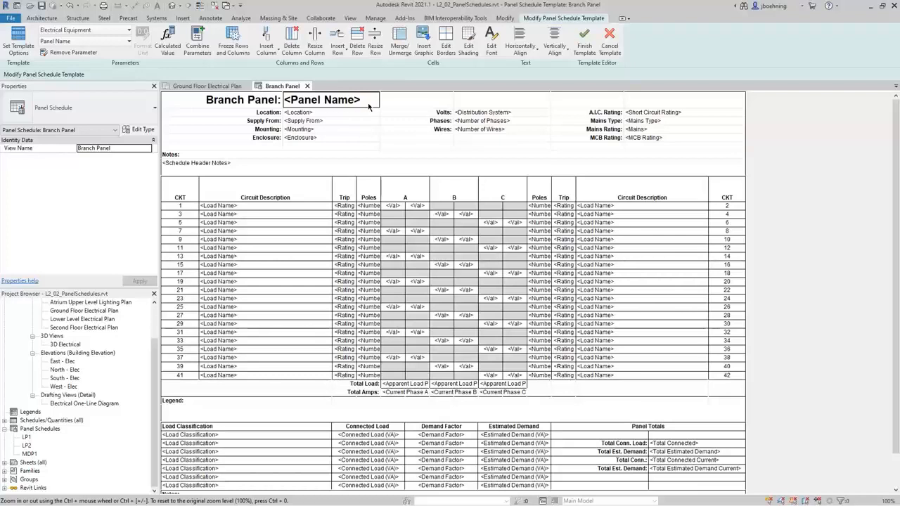
pyautogui.click(364, 112)
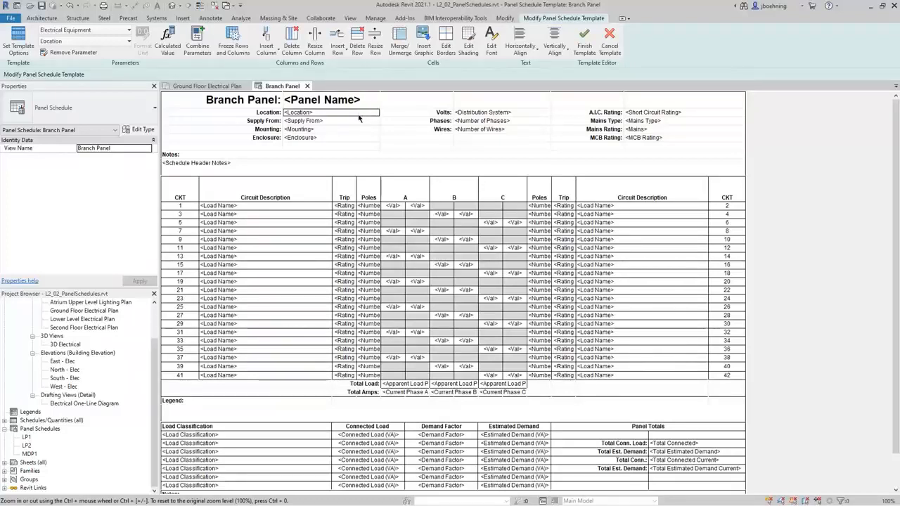
pyautogui.click(352, 130)
pyautogui.click(351, 137)
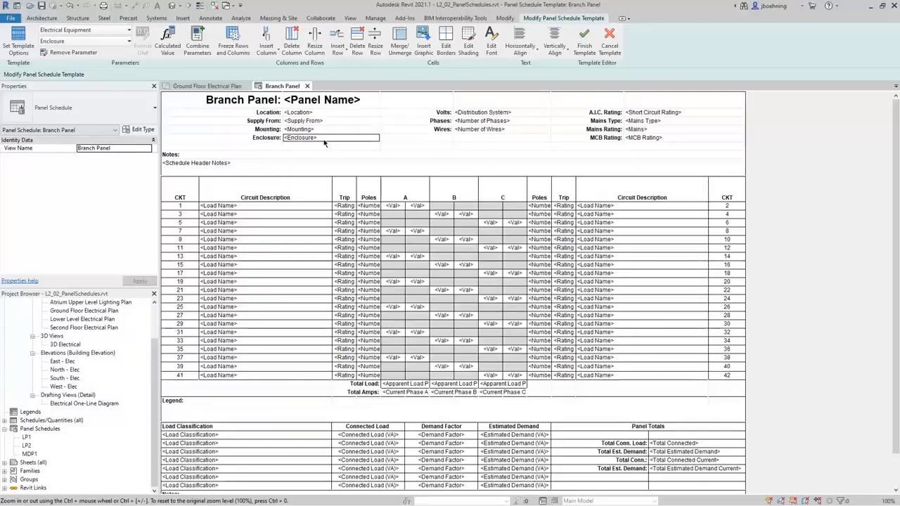
pyautogui.click(257, 138)
pyautogui.moveTo(253, 137); pyautogui.dragTo(281, 137)
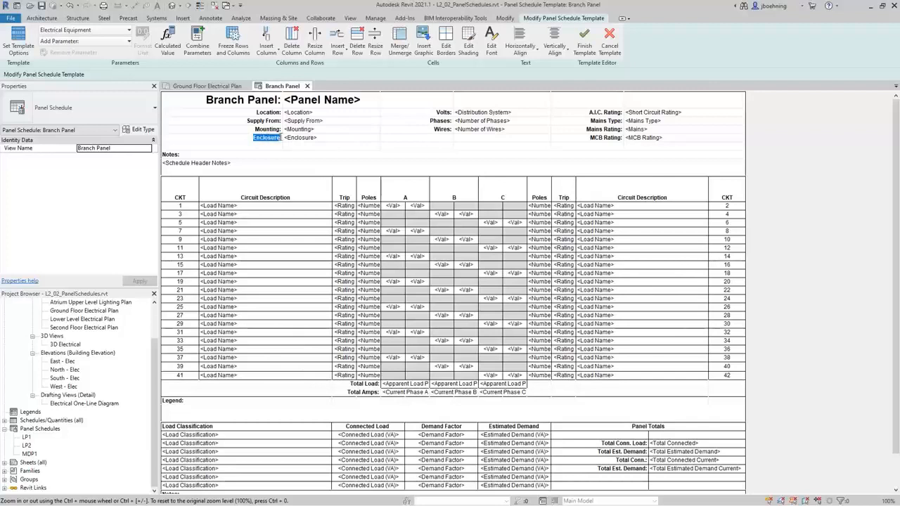
pyautogui.doubleClick(260, 129)
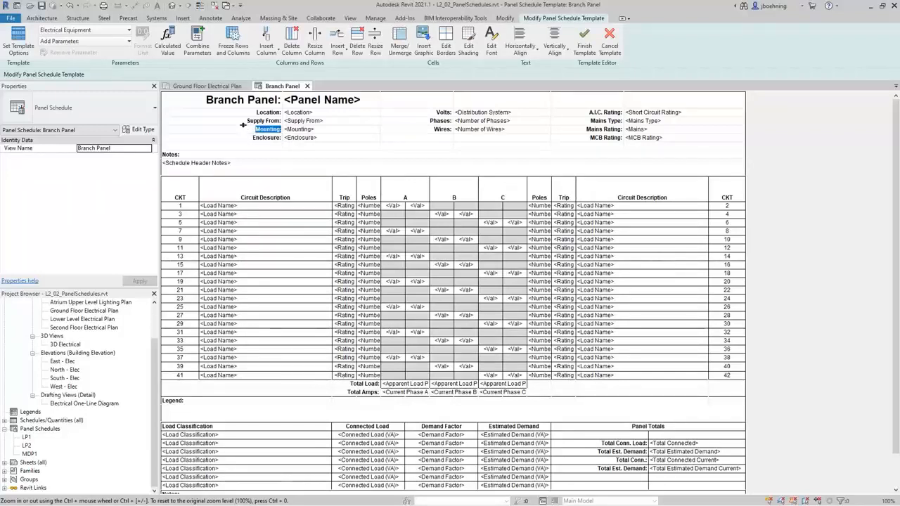
pyautogui.doubleClick(240, 123)
# Check which categories and Electrical Equipment parameters are available for the Supply From cell in the template header.
pyautogui.click(332, 124)
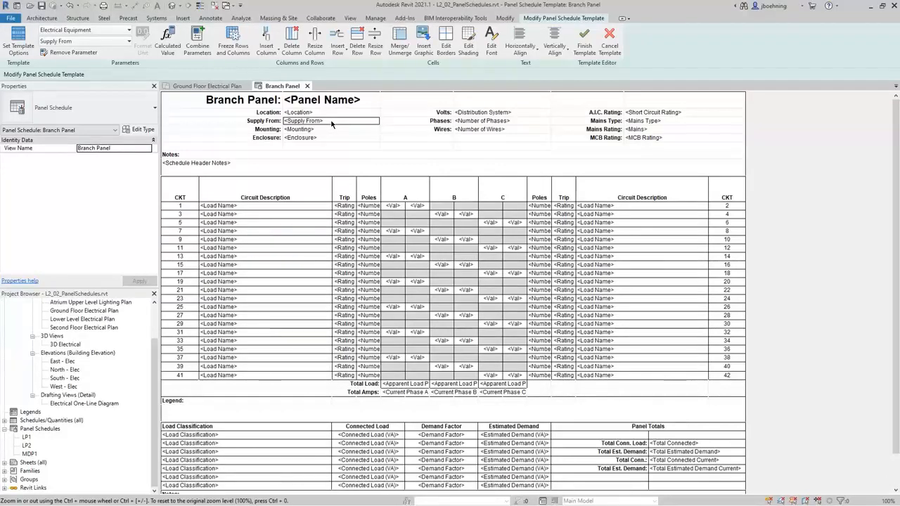
pyautogui.click(125, 31)
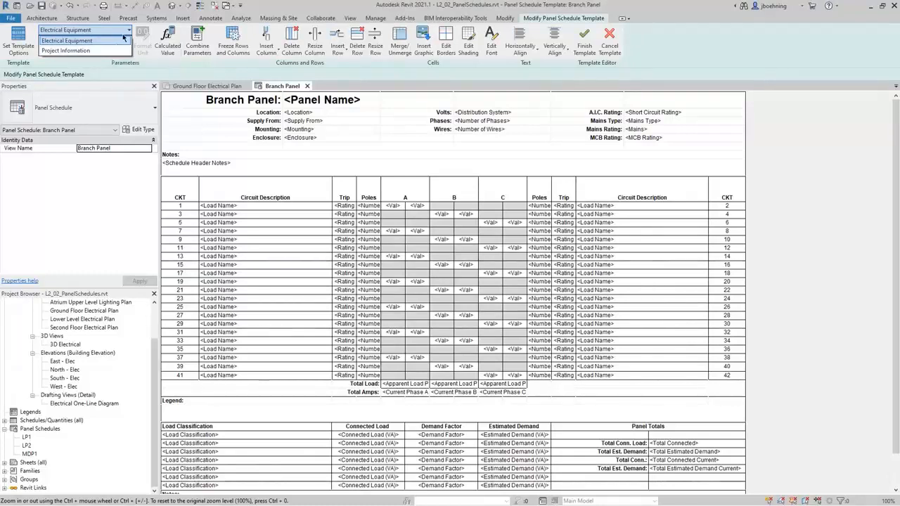
pyautogui.click(124, 35)
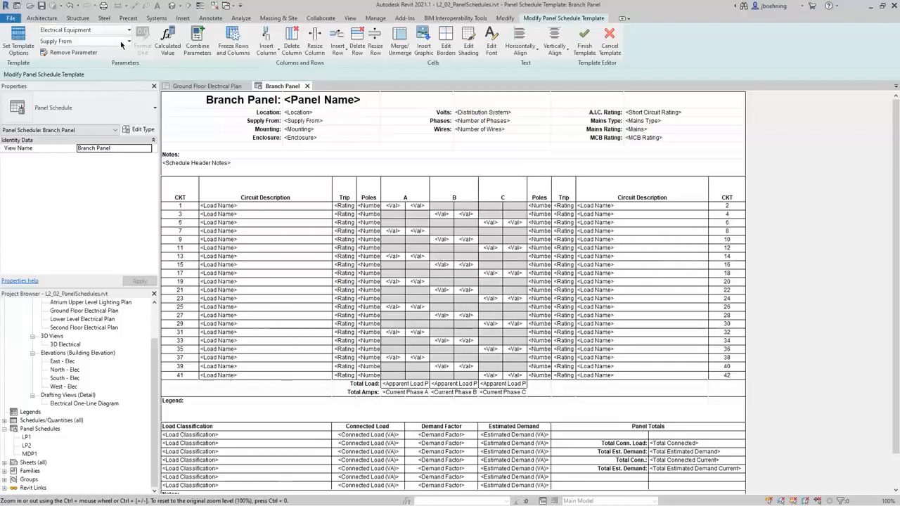
pyautogui.click(121, 43)
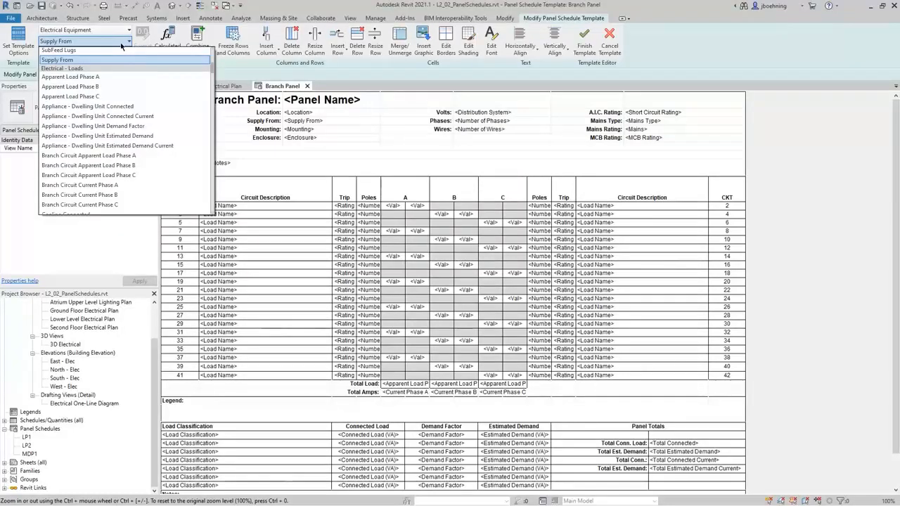
pyautogui.click(121, 45)
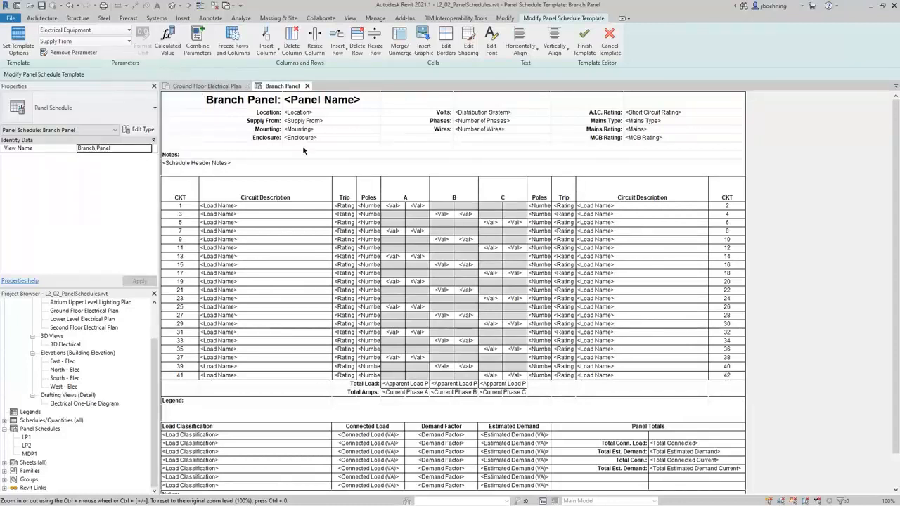
# Check which parameter categories are available for the Load Name cell of circuit 1 in the circuit table.
pyautogui.click(293, 208)
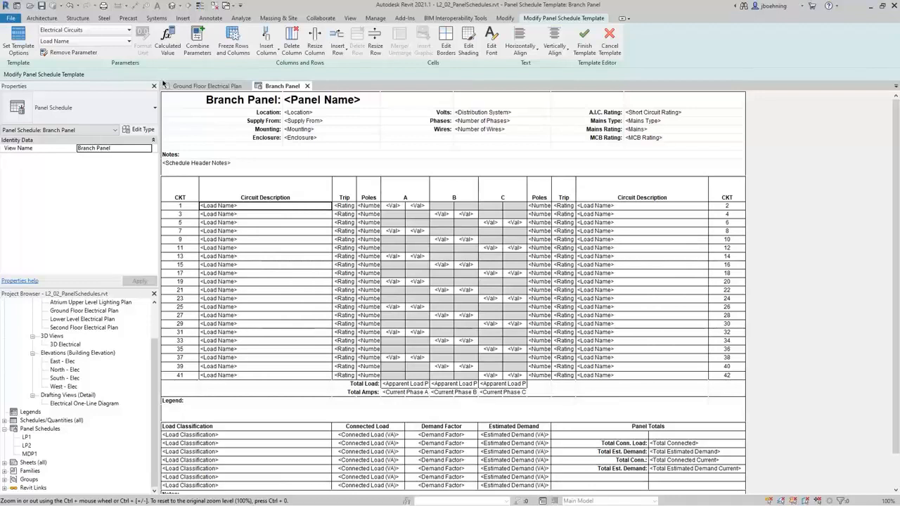
pyautogui.click(116, 32)
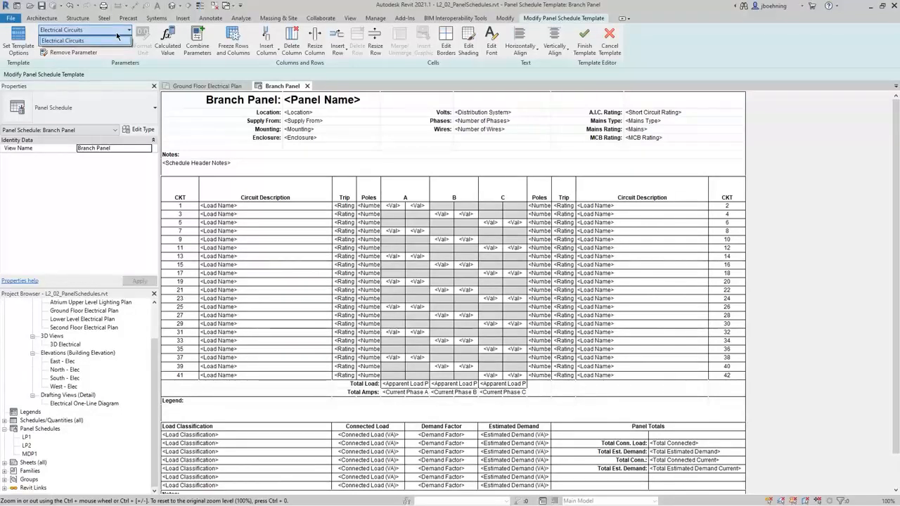
pyautogui.click(273, 206)
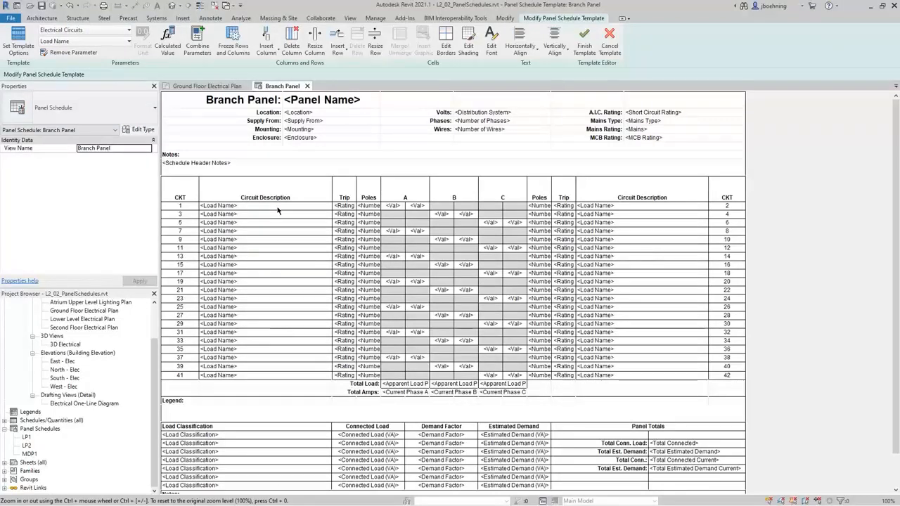
# Insert a blank column to the right of the Poles column in the circuit table.
pyautogui.doubleClick(369, 194)
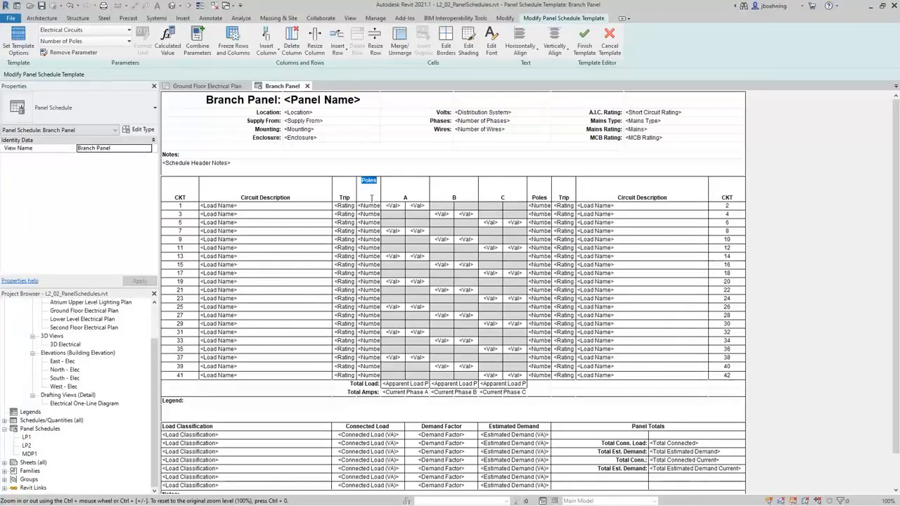
pyautogui.click(273, 56)
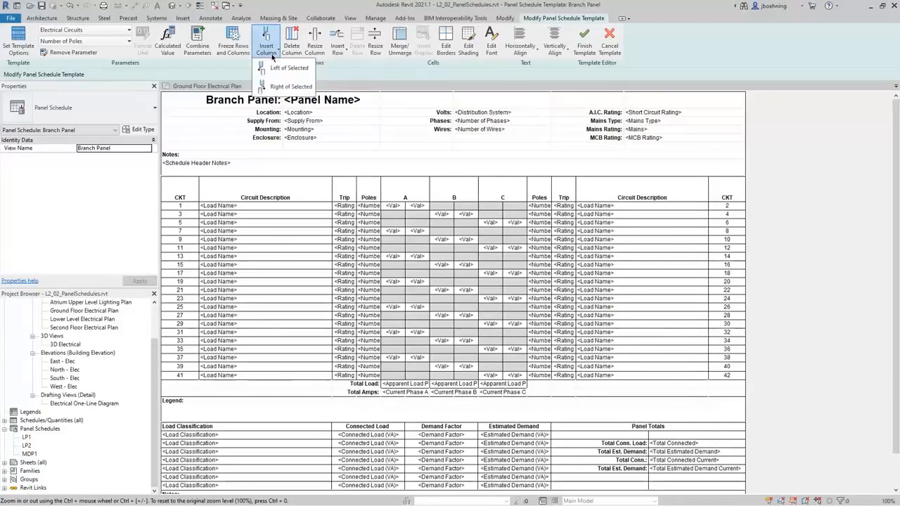
pyautogui.click(294, 90)
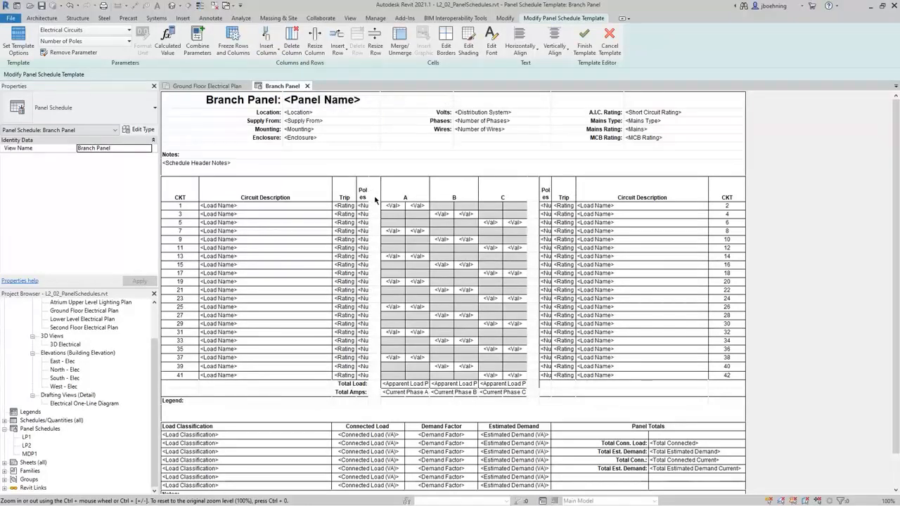
# Narrow the Circuit Description column and adjust the Trip and Poles widths to make room for the blank column beside Poles.
pyautogui.moveTo(332, 197); pyautogui.dragTo(295, 196)
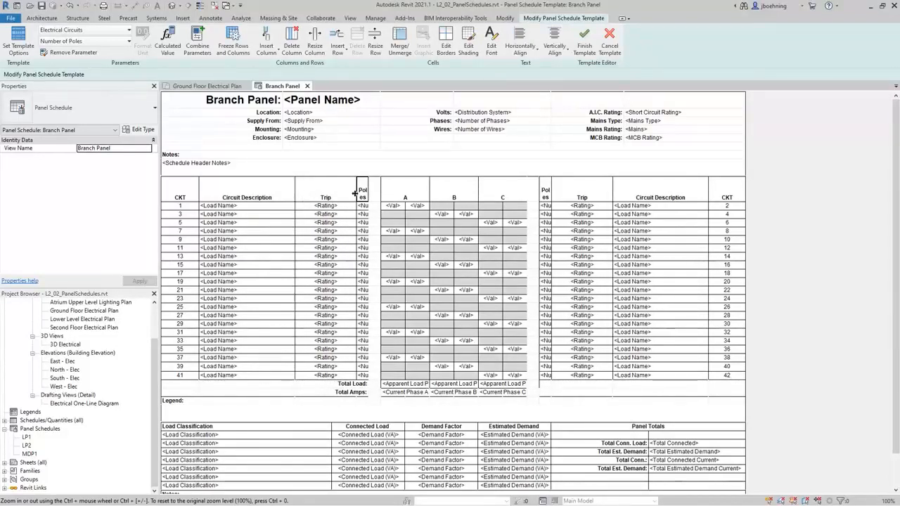
pyautogui.moveTo(355, 195); pyautogui.dragTo(336, 195)
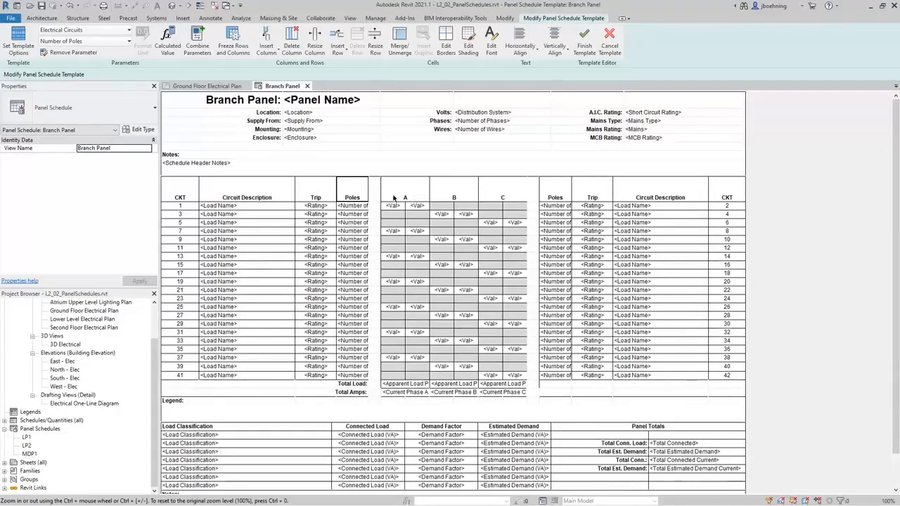
pyautogui.moveTo(335, 196); pyautogui.dragTo(351, 191)
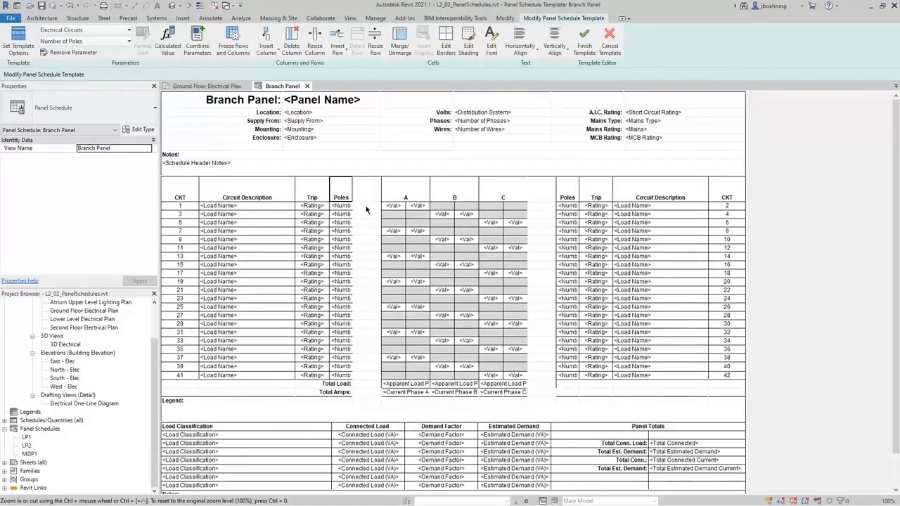
# Add the Electrical Circuits parameter Connection Type to the blank column next to Poles.
pyautogui.click(369, 201)
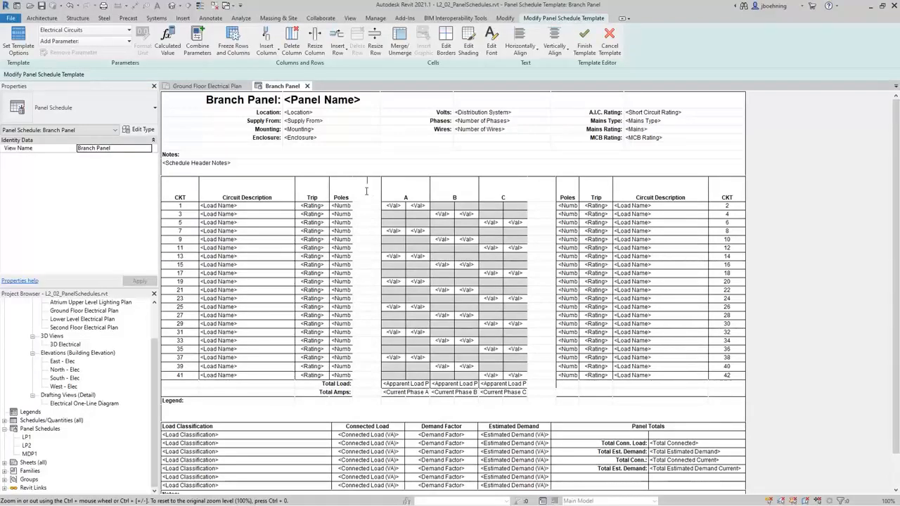
pyautogui.click(365, 207)
pyautogui.click(110, 43)
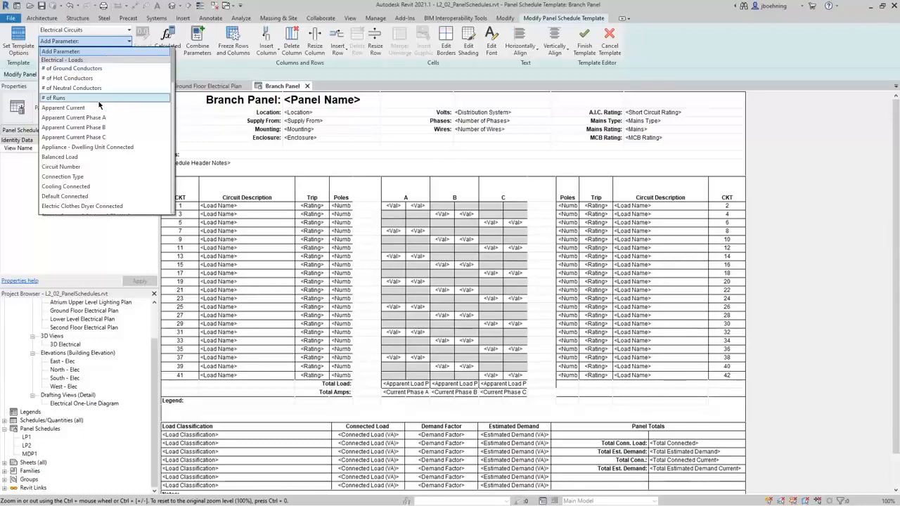
pyautogui.scroll(-1, 101, 127)
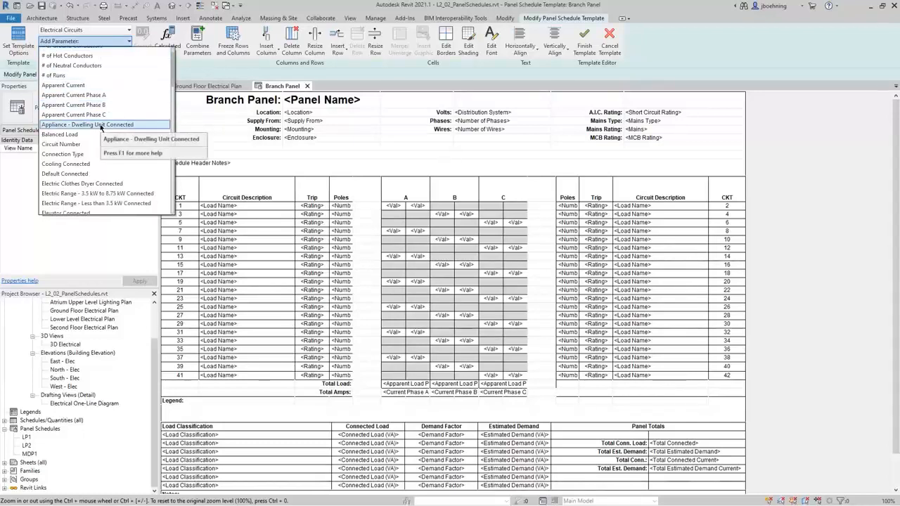
pyautogui.scroll(-1, 101, 129)
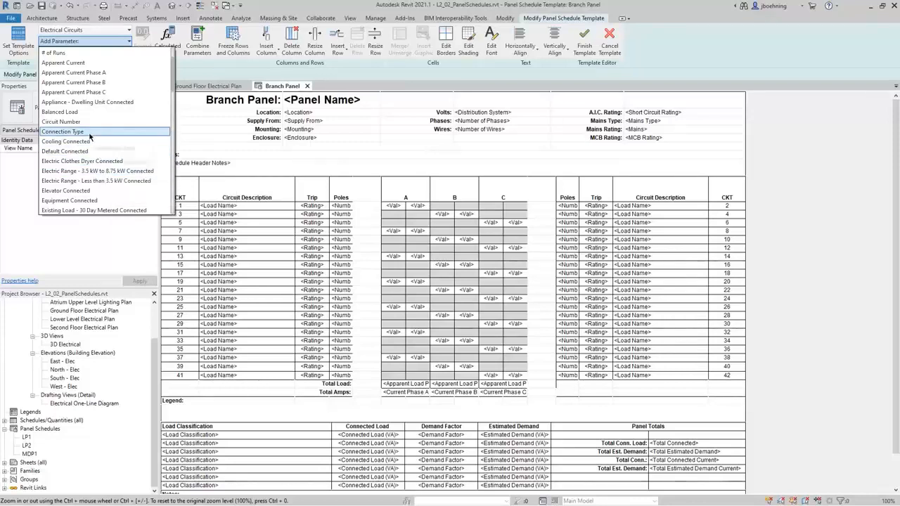
pyautogui.click(77, 131)
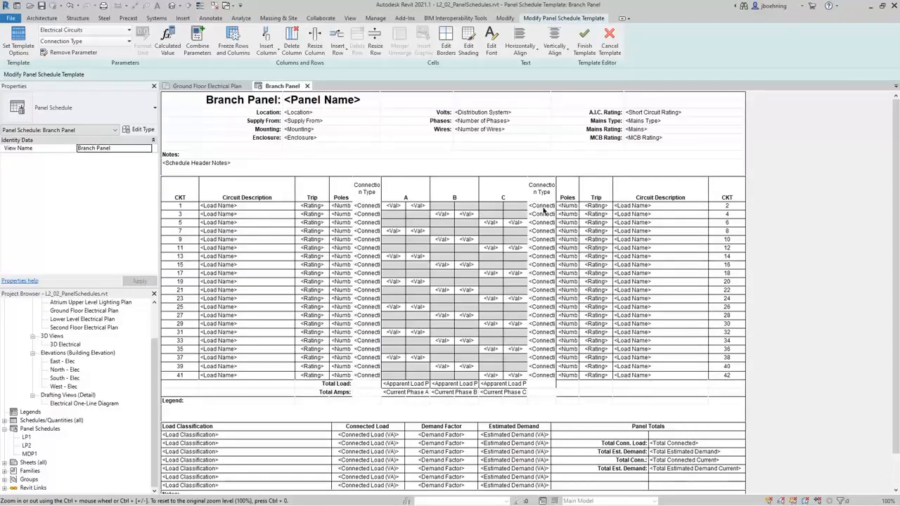
# Widen the Connection Type column slightly and make its header bold on the odd-numbered circuit side.
pyautogui.click(369, 196)
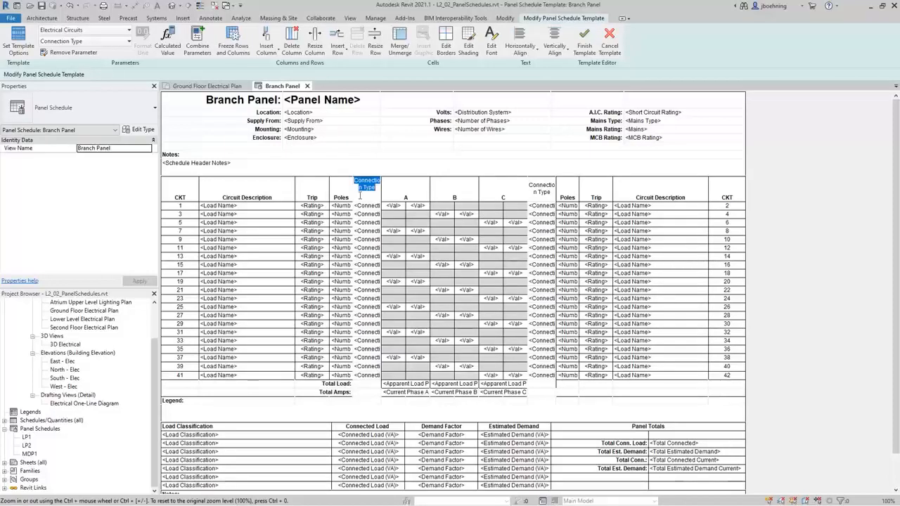
pyautogui.moveTo(353, 196); pyautogui.dragTo(347, 194)
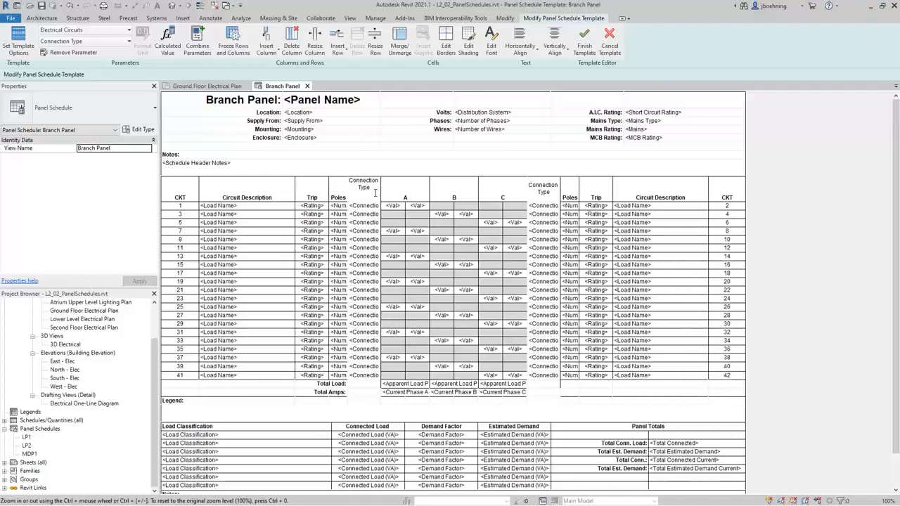
pyautogui.click(490, 58)
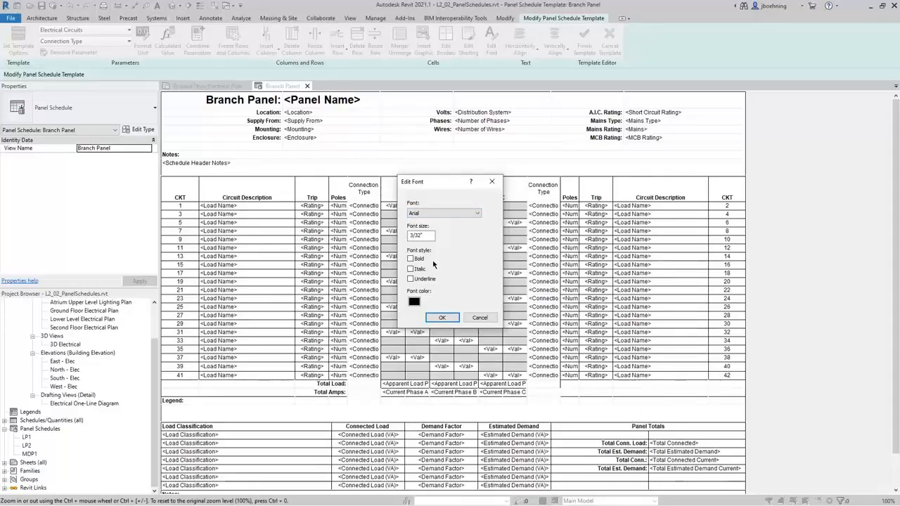
pyautogui.click(411, 259)
pyautogui.click(443, 318)
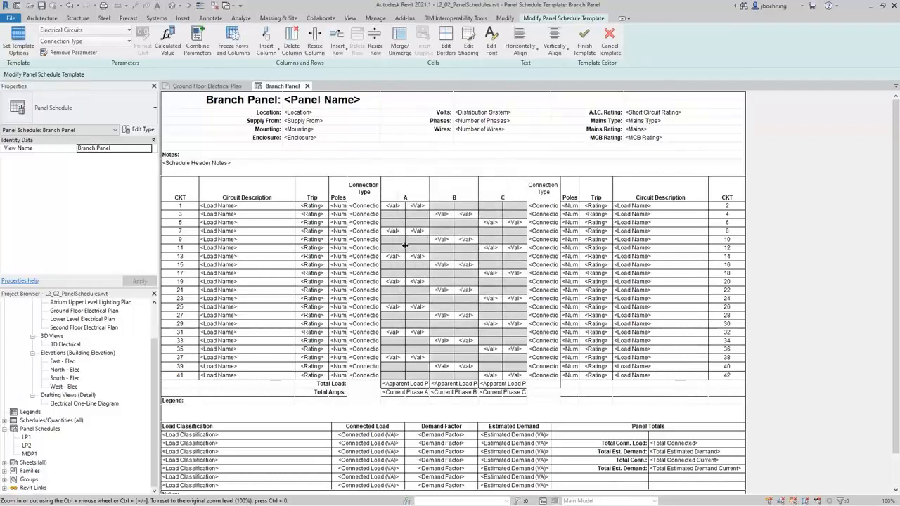
# Make the Connection Type header bold on the even-numbered circuit side.
pyautogui.doubleClick(542, 200)
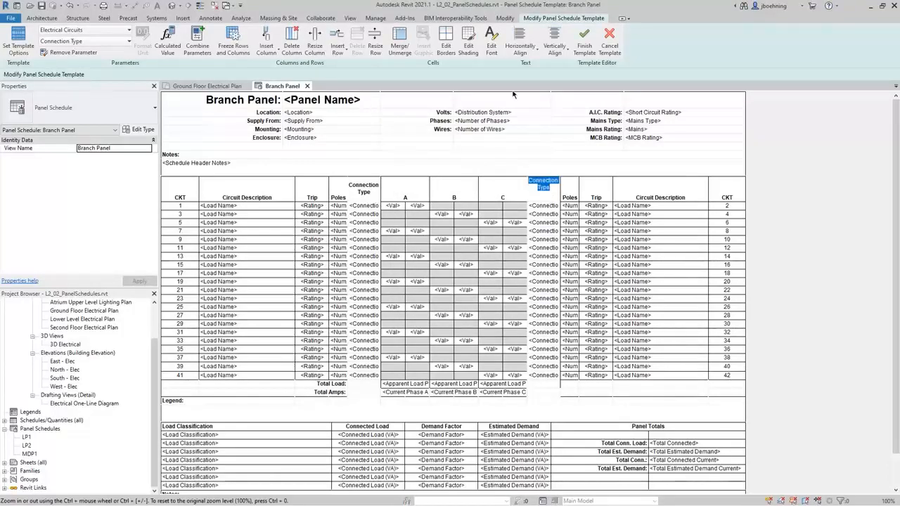
pyautogui.click(492, 43)
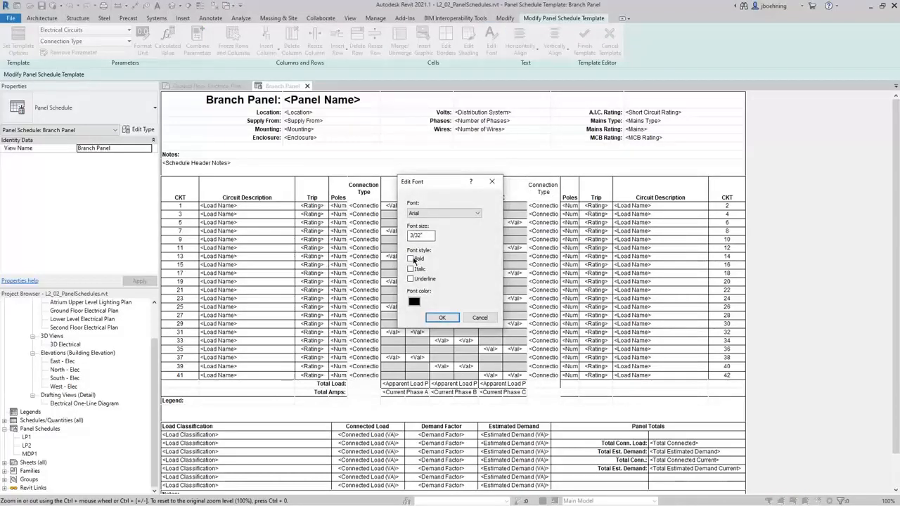
pyautogui.click(479, 317)
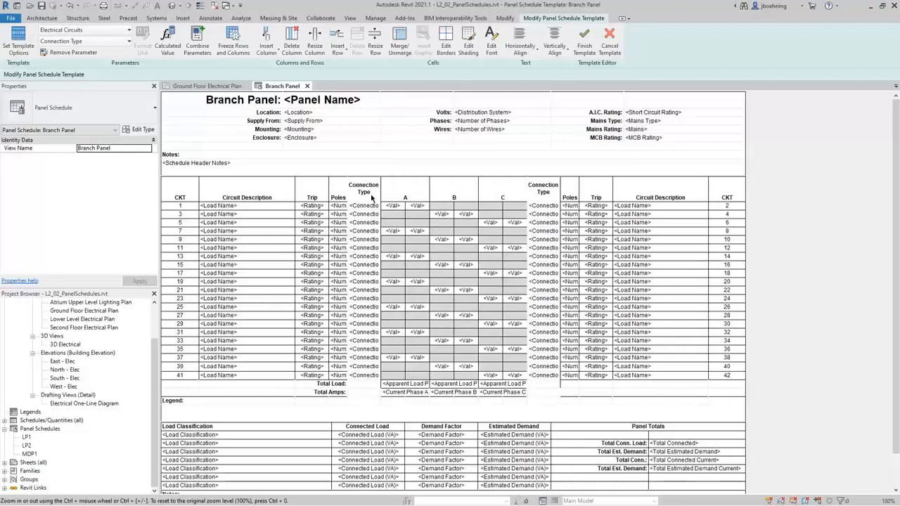
# Apply inside cell borders in the <Thin Lines> style to the odd-side Connection Type column, from the header through circuit 41.
pyautogui.moveTo(355, 194); pyautogui.dragTo(357, 377)
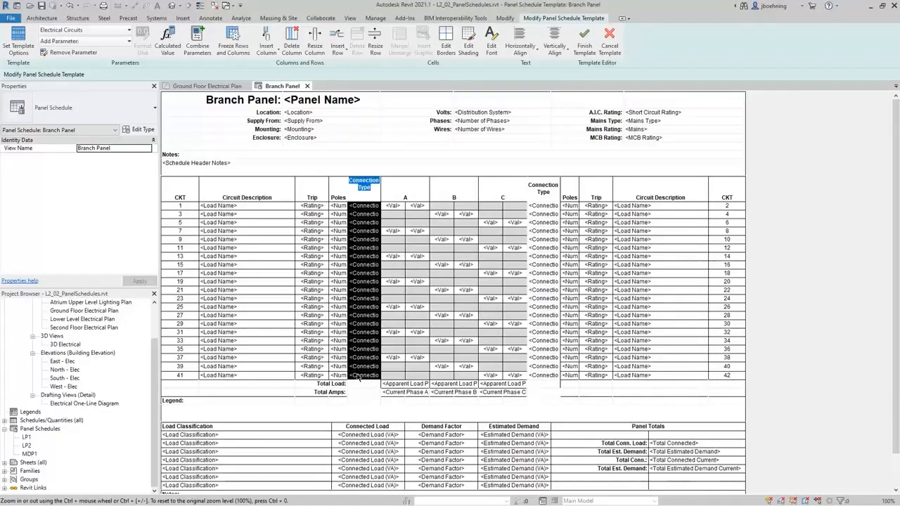
pyautogui.moveTo(539, 191); pyautogui.dragTo(538, 378)
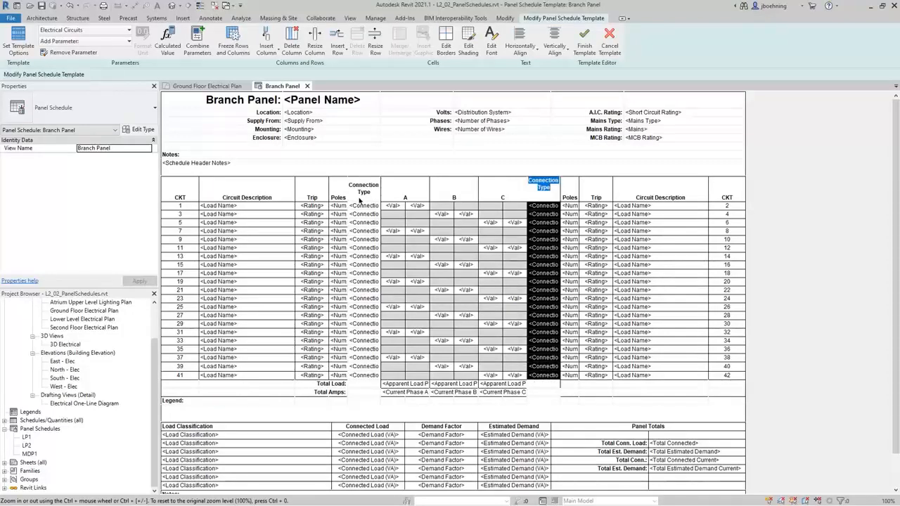
pyautogui.moveTo(359, 201); pyautogui.dragTo(357, 378)
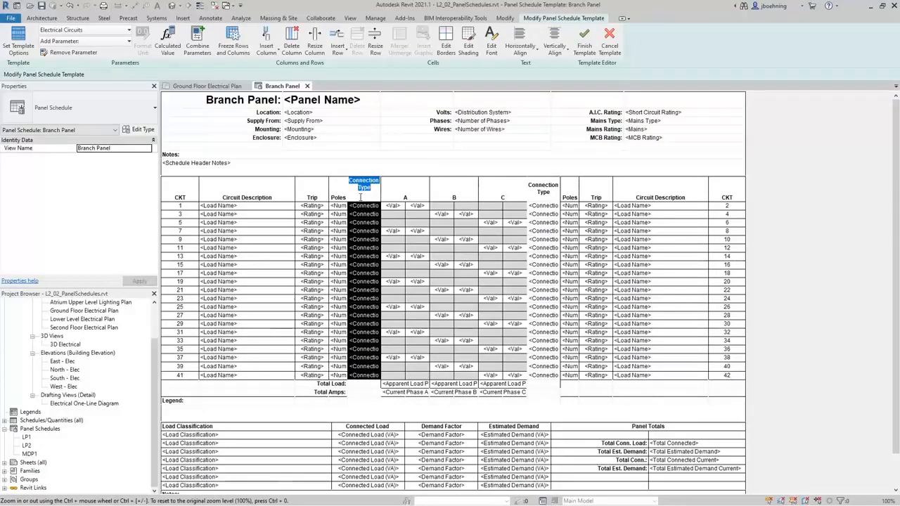
pyautogui.click(445, 50)
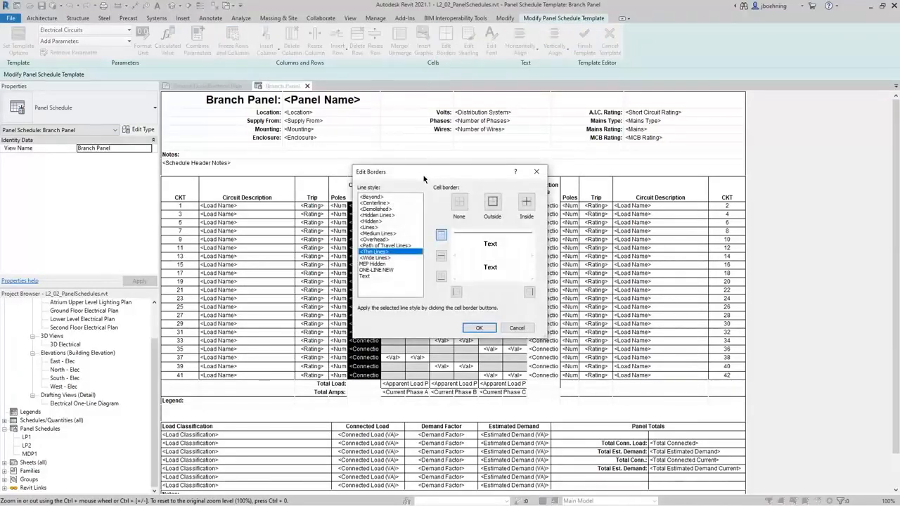
pyautogui.click(523, 208)
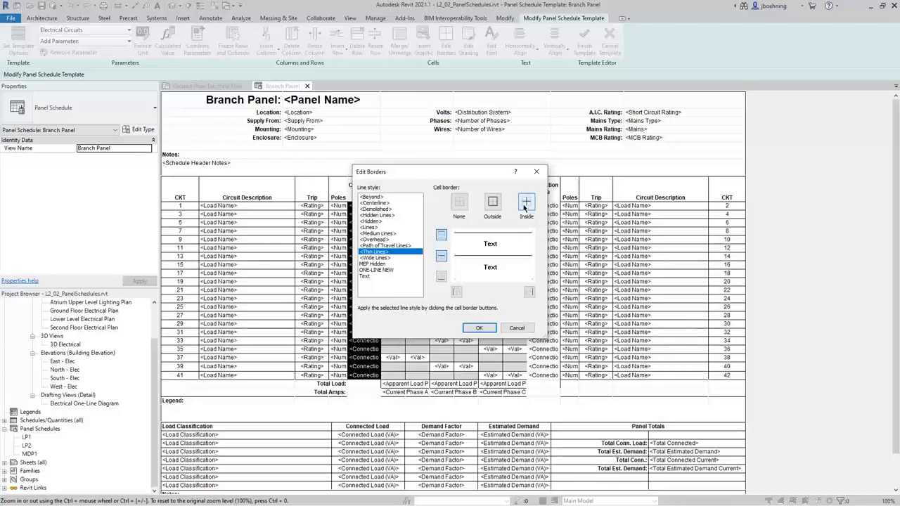
pyautogui.click(488, 330)
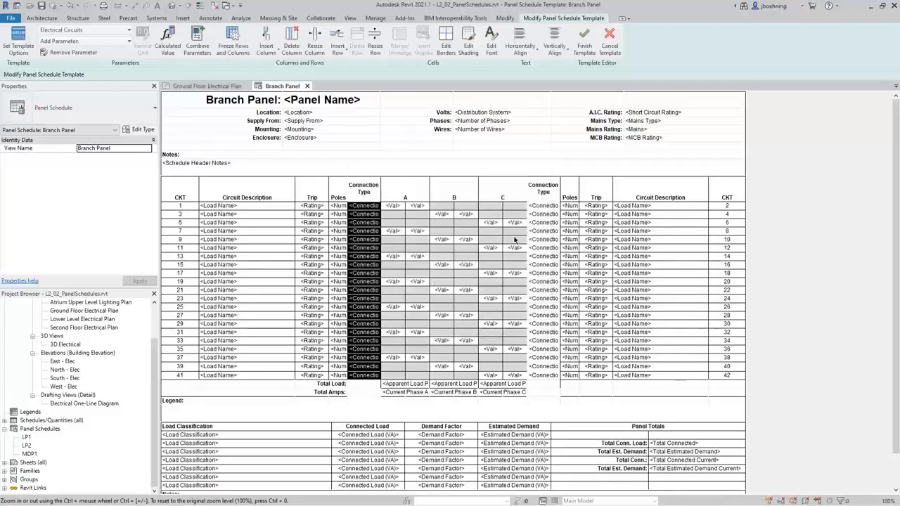
# Apply inside and outside <Thin Lines> borders to the even-side Connection Type column, from the header through circuit 42.
pyautogui.click(534, 200)
pyautogui.moveTo(534, 200); pyautogui.dragTo(540, 379)
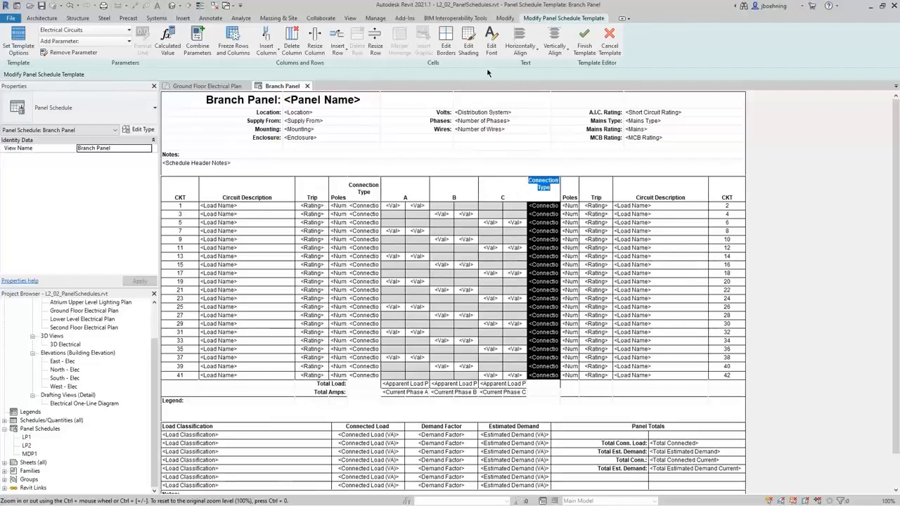
pyautogui.click(454, 56)
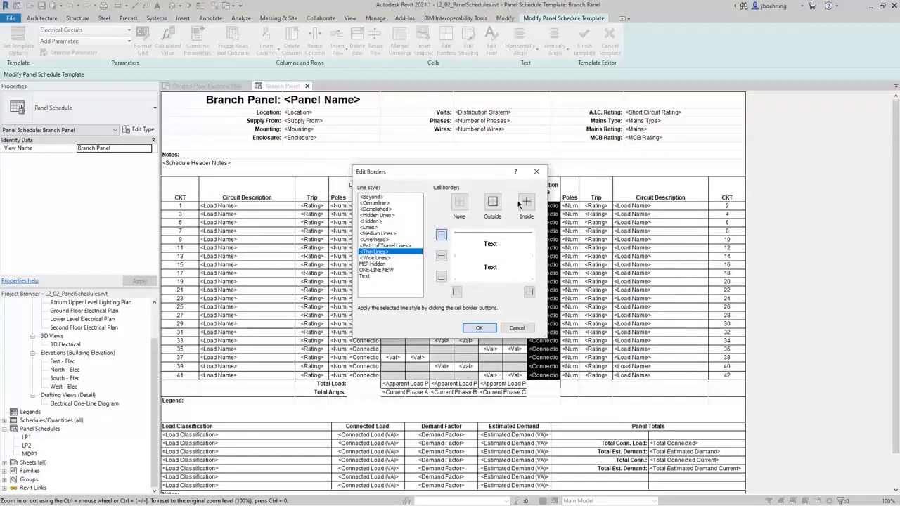
pyautogui.click(526, 204)
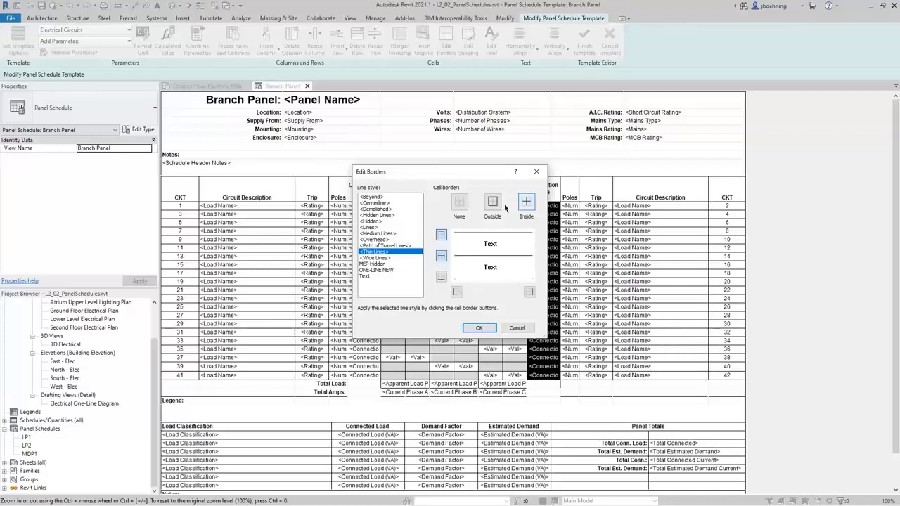
pyautogui.click(493, 204)
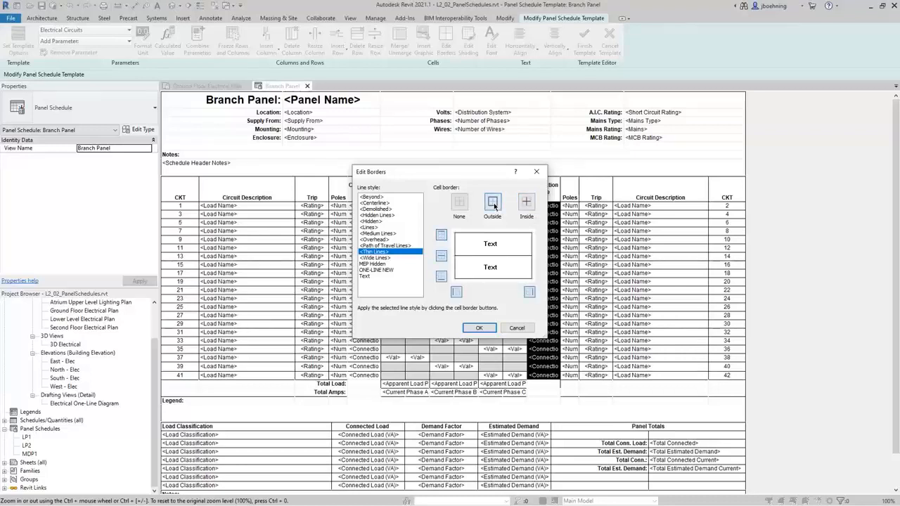
pyautogui.click(484, 328)
pyautogui.click(543, 208)
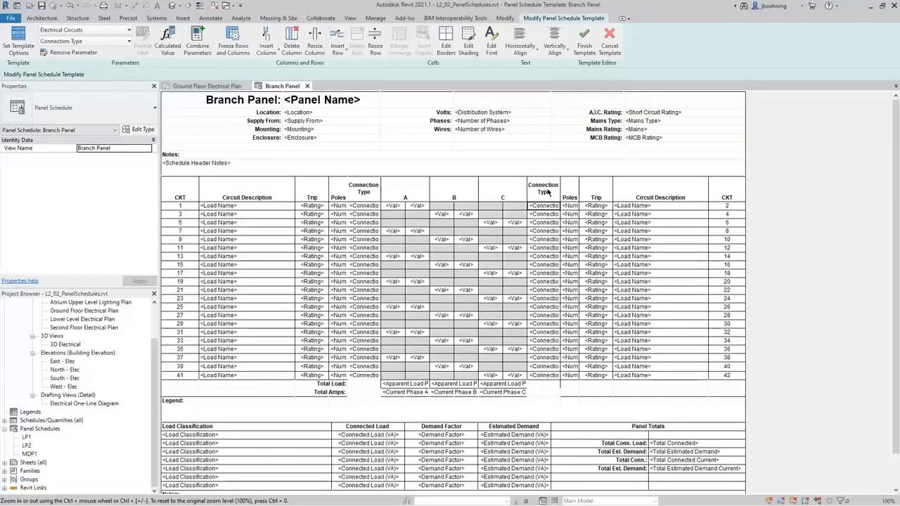
# Apply outside and inside <Thin Lines> borders to the odd-side Connection Type column, from the header through circuit 39.
pyautogui.moveTo(356, 200); pyautogui.dragTo(368, 370)
pyautogui.click(445, 38)
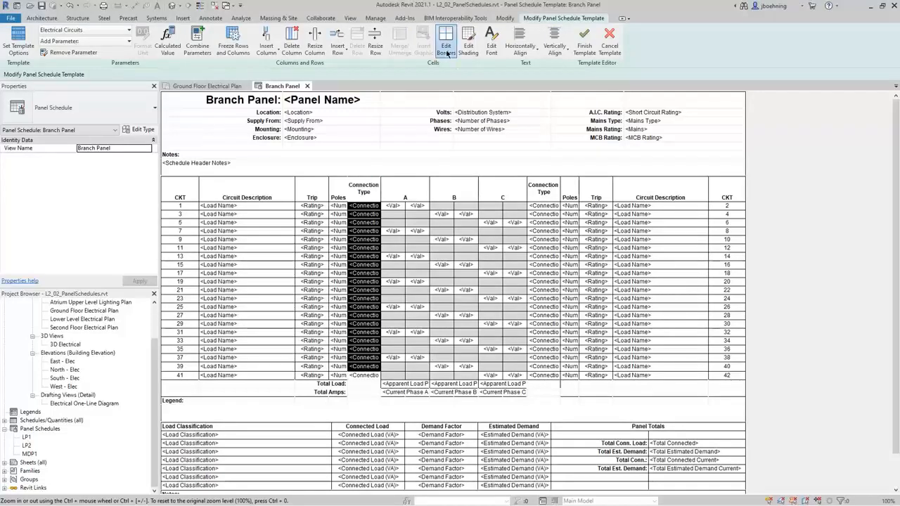
pyautogui.click(499, 205)
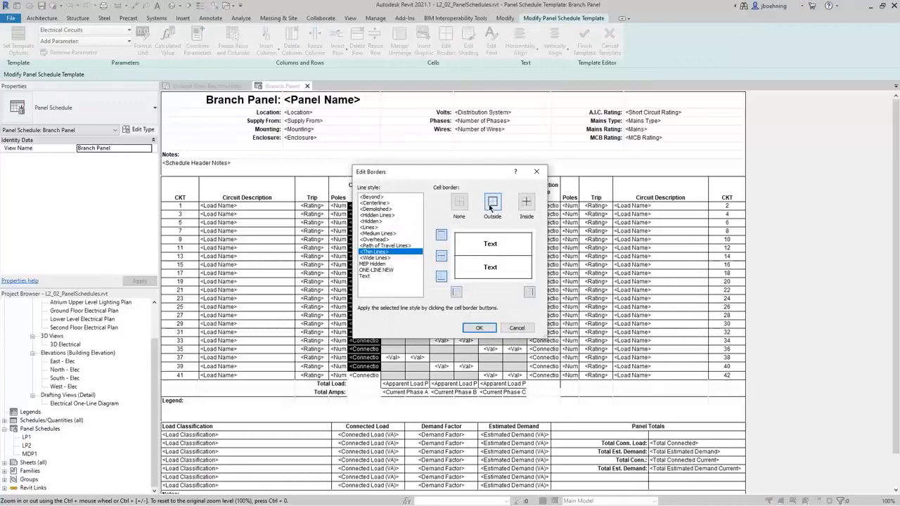
pyautogui.click(527, 204)
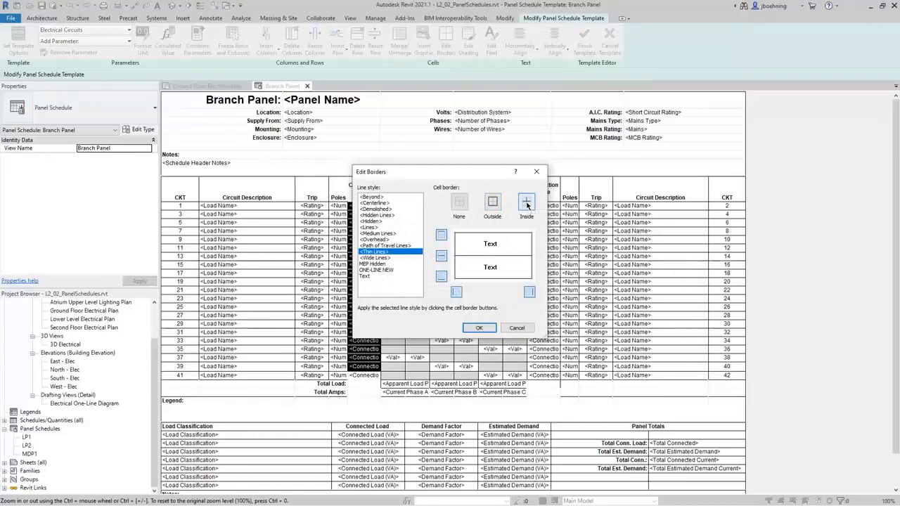
pyautogui.click(478, 329)
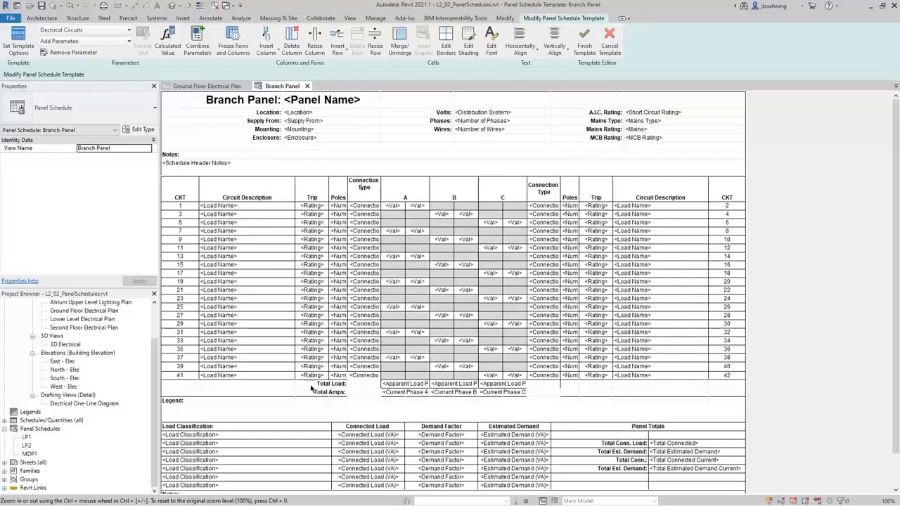
# Apply an outside <Thin Lines> border around the full-width Total Load and Total Amps rows.
pyautogui.moveTo(306, 388); pyautogui.dragTo(583, 396)
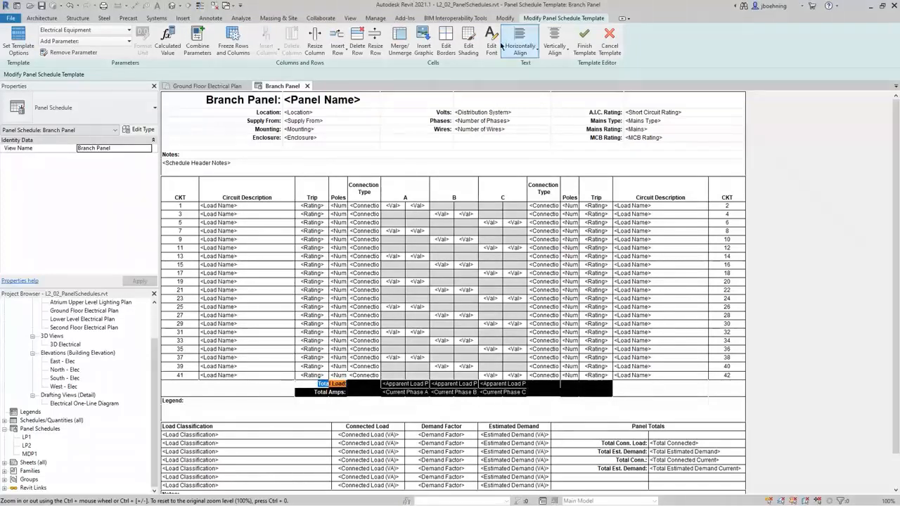
pyautogui.click(189, 387)
pyautogui.moveTo(189, 389); pyautogui.dragTo(712, 393)
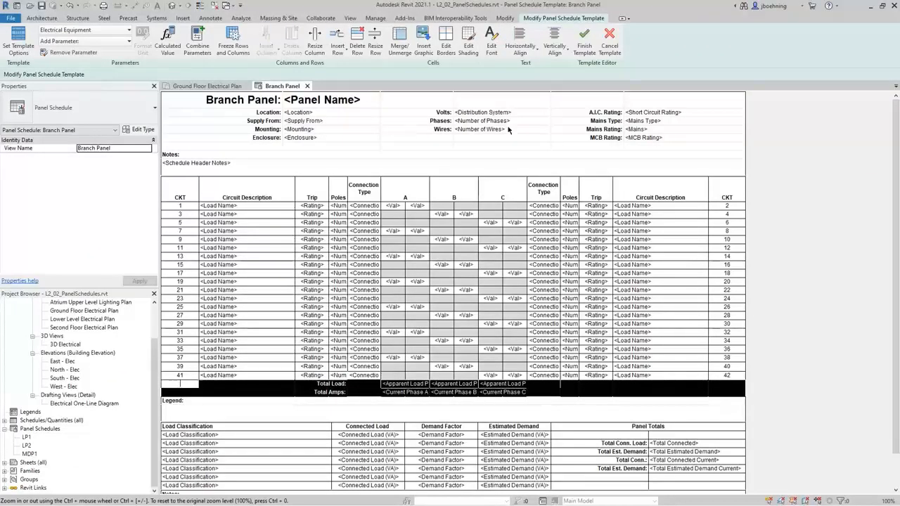
pyautogui.click(446, 44)
pyautogui.click(492, 203)
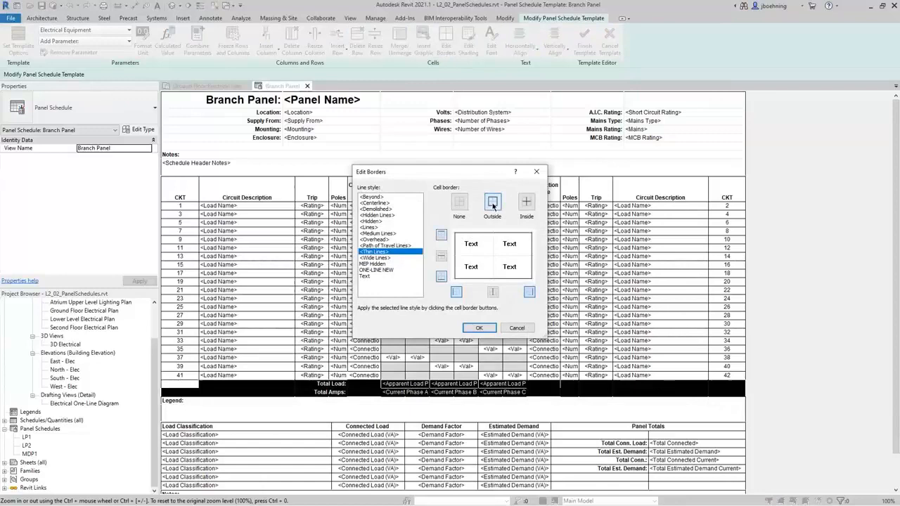
pyautogui.click(479, 327)
# Shift the border between Poles and Connection Type to give the Connection Type header room for whole words on each line.
pyautogui.click(357, 358)
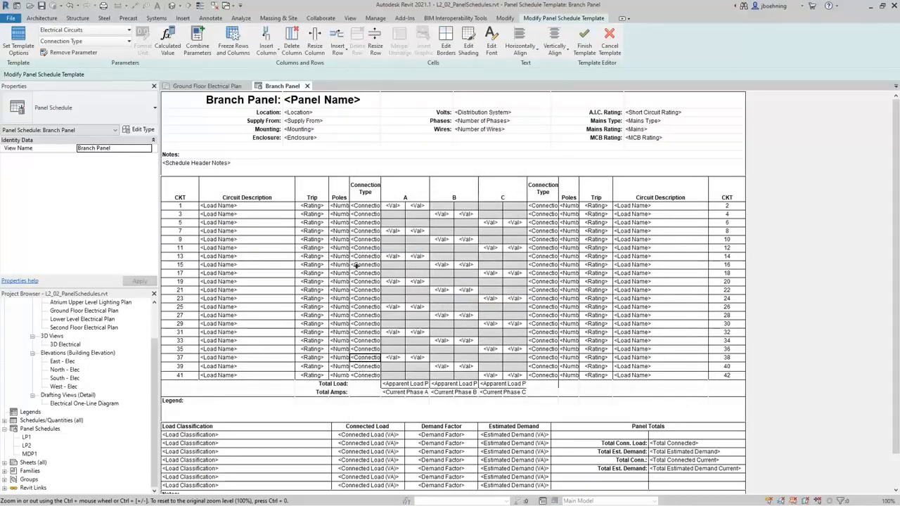
pyautogui.click(370, 198)
pyautogui.click(369, 197)
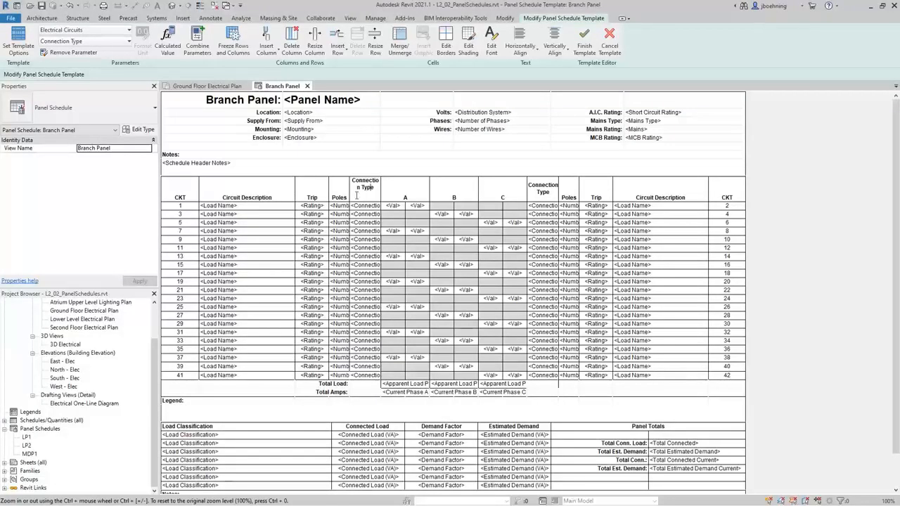
pyautogui.moveTo(349, 194); pyautogui.dragTo(346, 195)
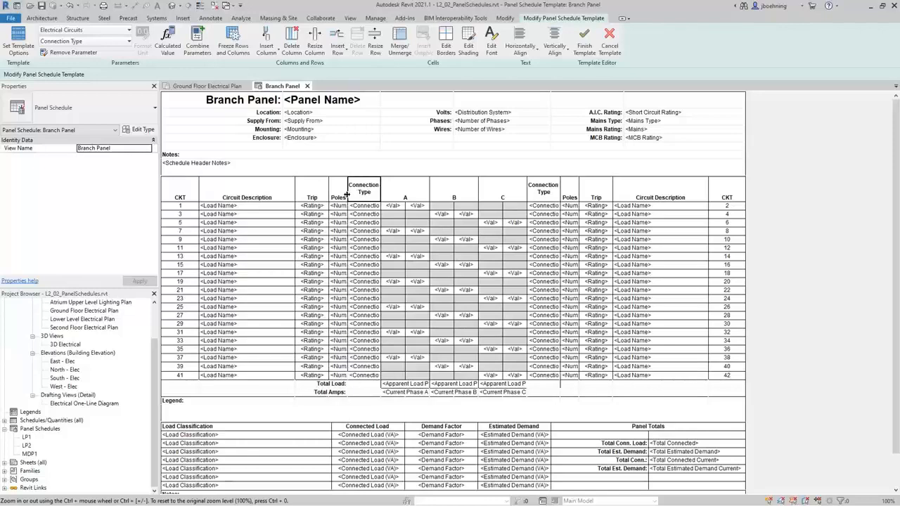
# Examine which parameter categories are available for the Load Classification cells in the load summary table.
pyautogui.scroll(-1, 374, 258)
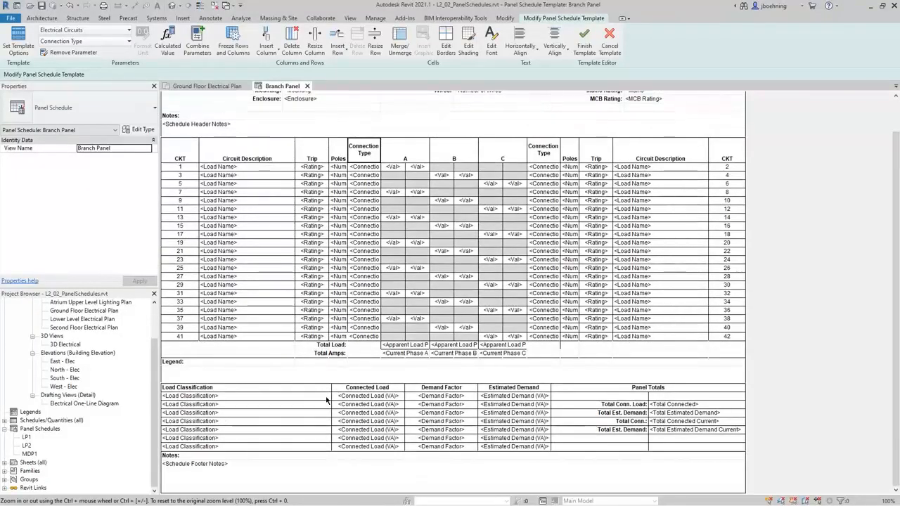
pyautogui.click(293, 399)
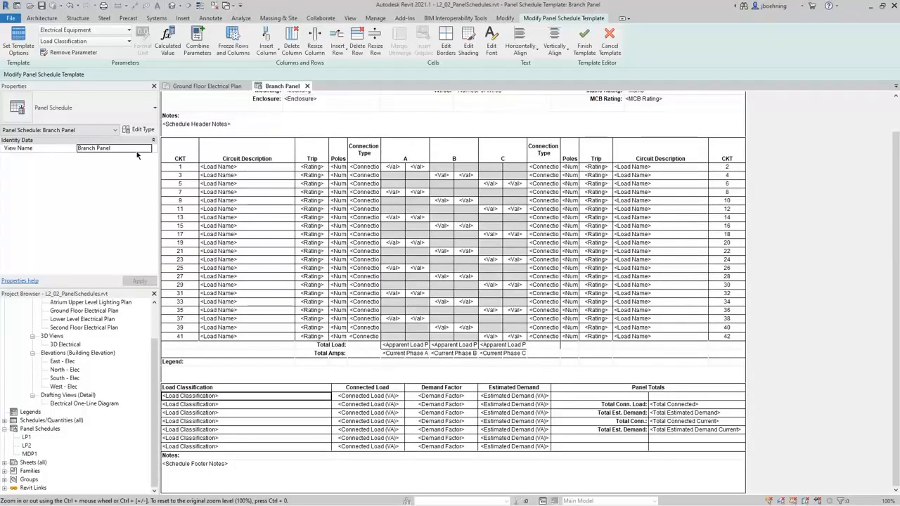
pyautogui.click(120, 31)
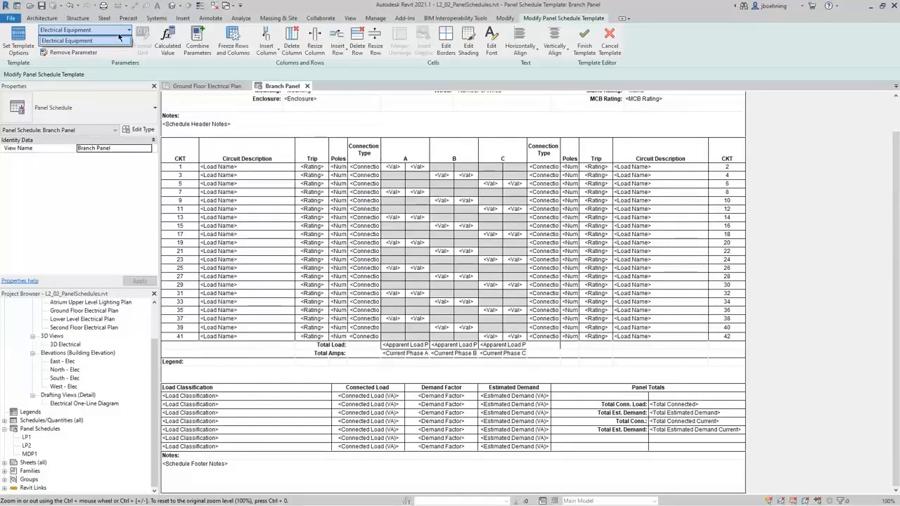
pyautogui.click(119, 34)
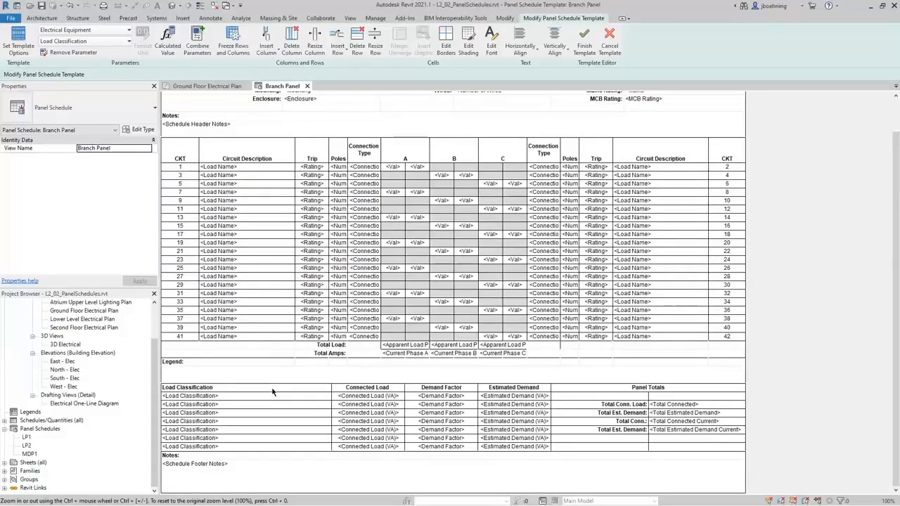
pyautogui.scroll(1, 272, 392)
pyautogui.scroll(3, 273, 391)
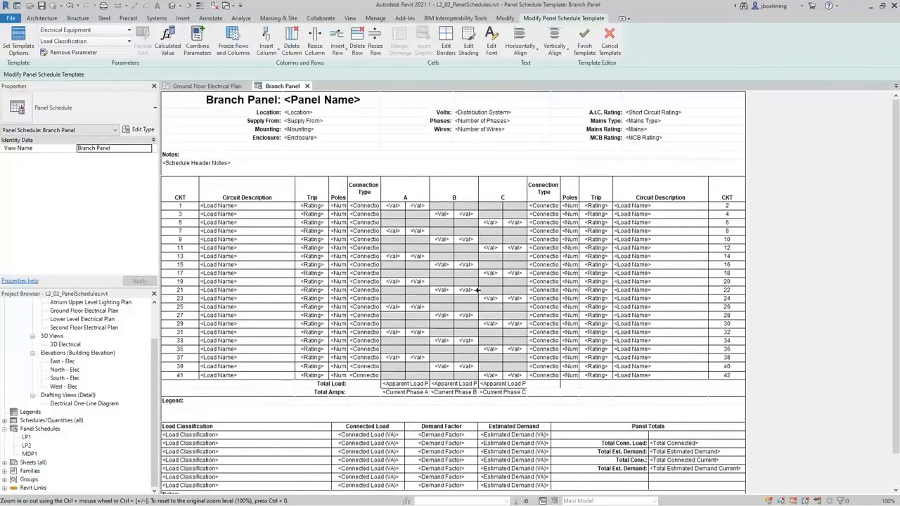
# Finish editing the Branch Panel template and open the options for applying panel schedule templates.
pyautogui.click(584, 44)
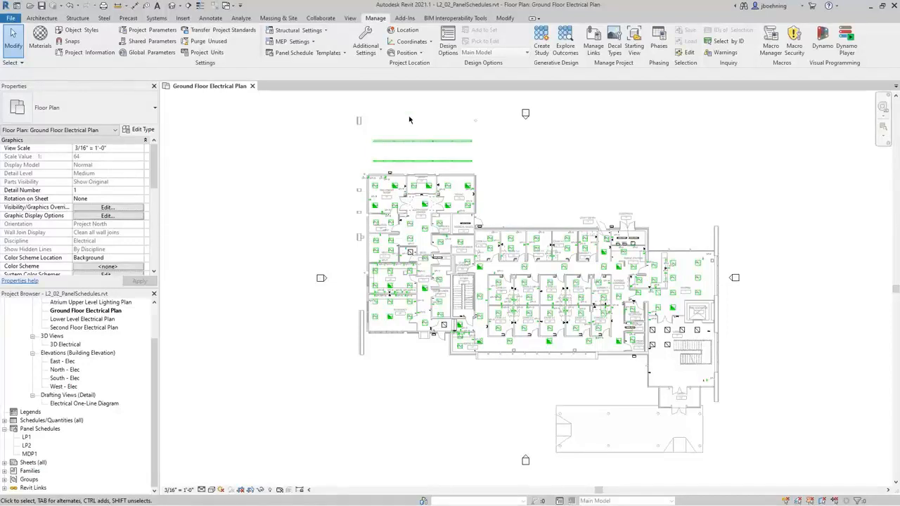
pyautogui.click(342, 56)
pyautogui.click(304, 67)
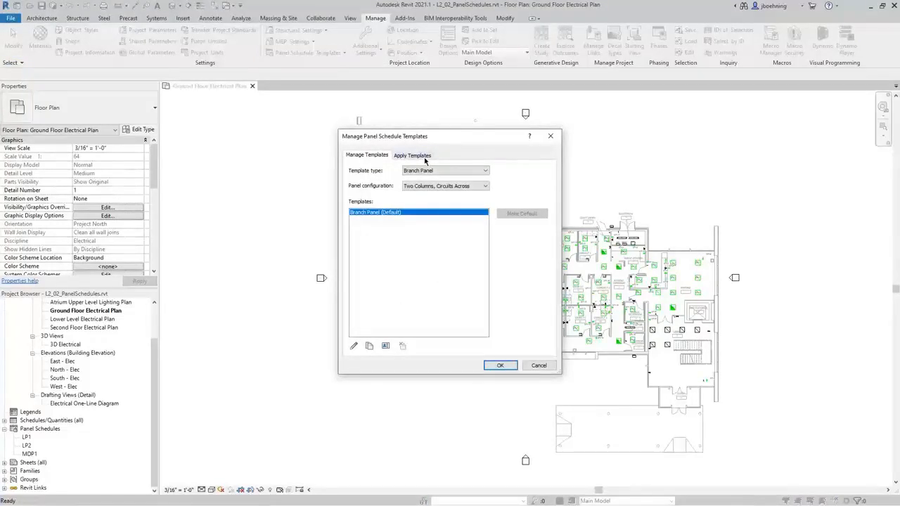
pyautogui.click(421, 156)
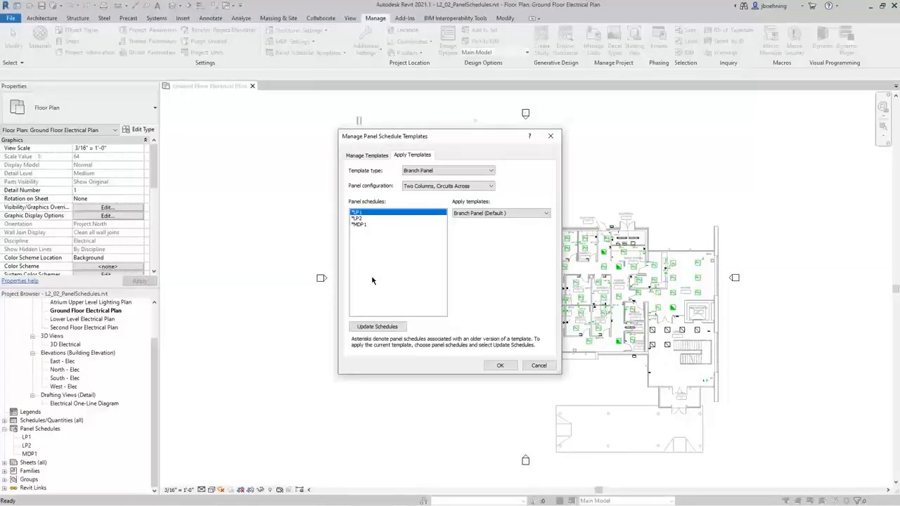
# Update the LP1, LP2 and MDP1 panel schedules with the Branch Panel (Default) template, accepting the loss of unstored text.
pyautogui.keyDown('shift'); pyautogui.click(358, 220); pyautogui.keyUp('shift')
pyautogui.click(362, 213)
pyautogui.keyDown('shift'); pyautogui.click(363, 226); pyautogui.keyUp('shift')
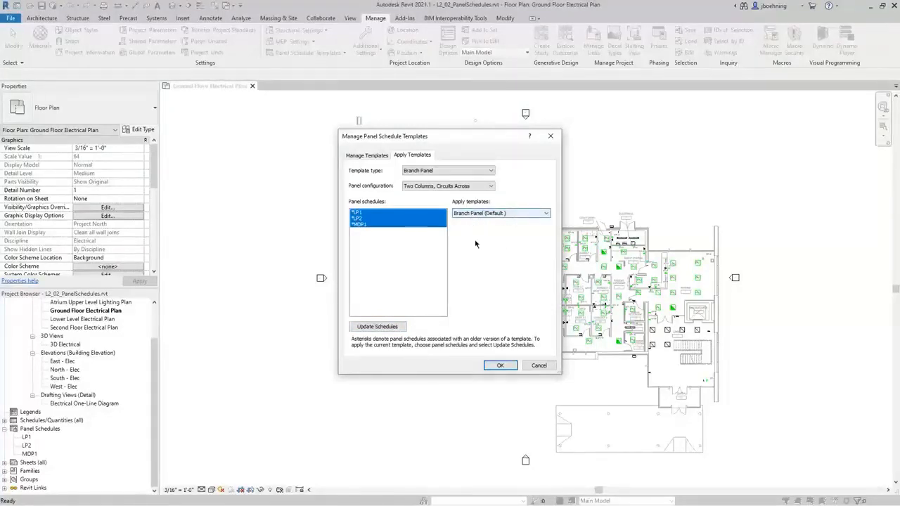
pyautogui.click(390, 328)
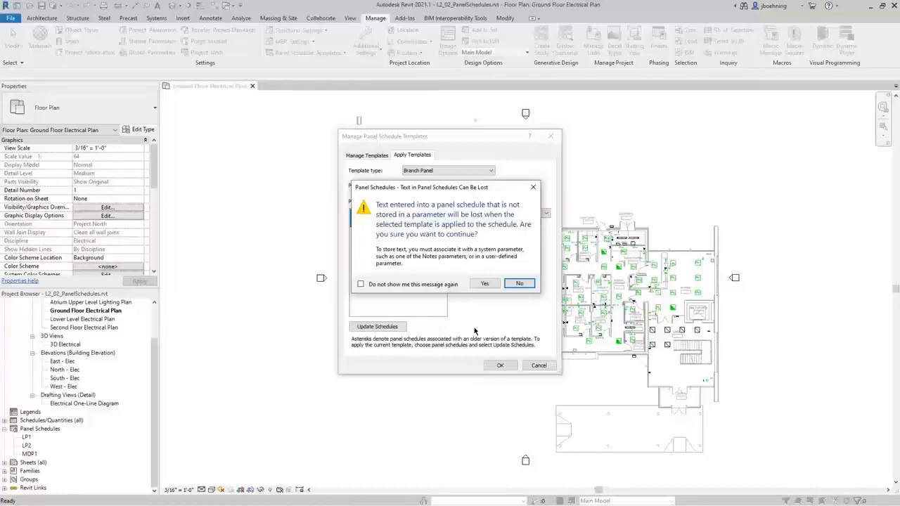
pyautogui.click(483, 284)
pyautogui.click(373, 225)
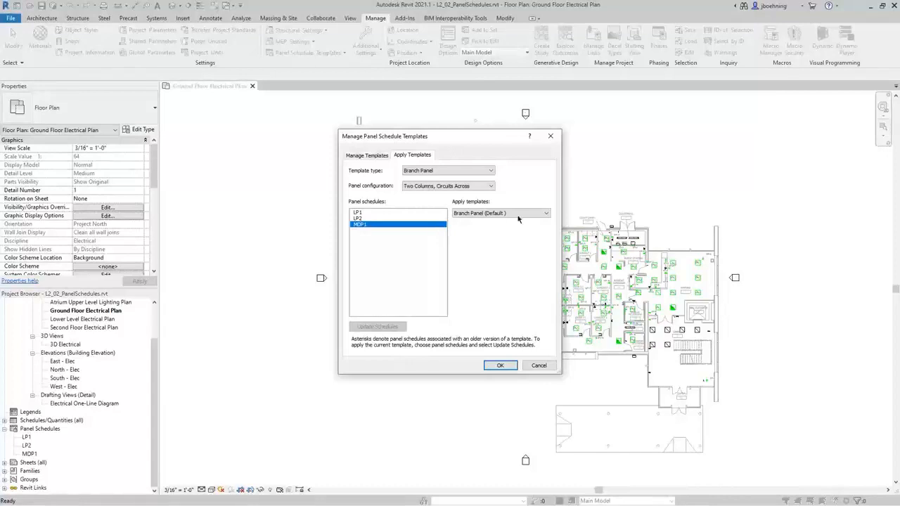
# Keep Branch Panel (Default) as the template for MDP1, accept the template settings, and open the LP1 panel schedule.
pyautogui.click(539, 214)
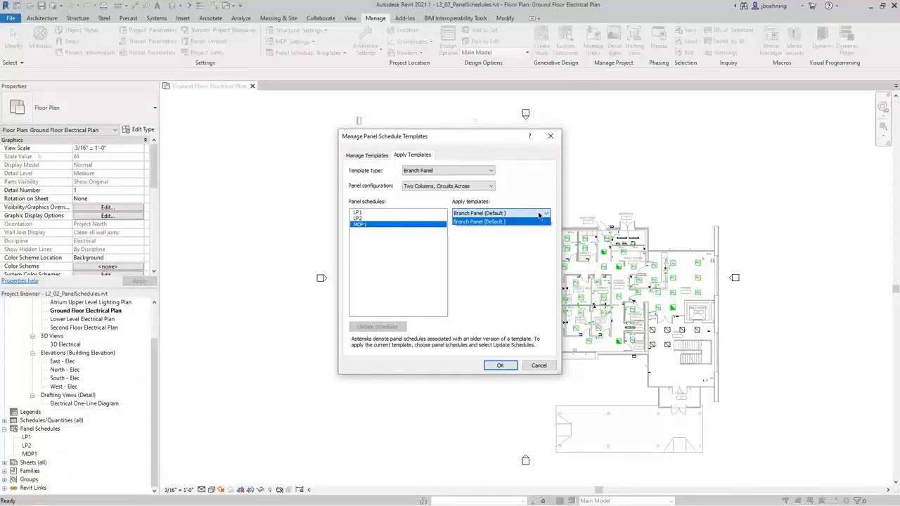
pyautogui.click(538, 221)
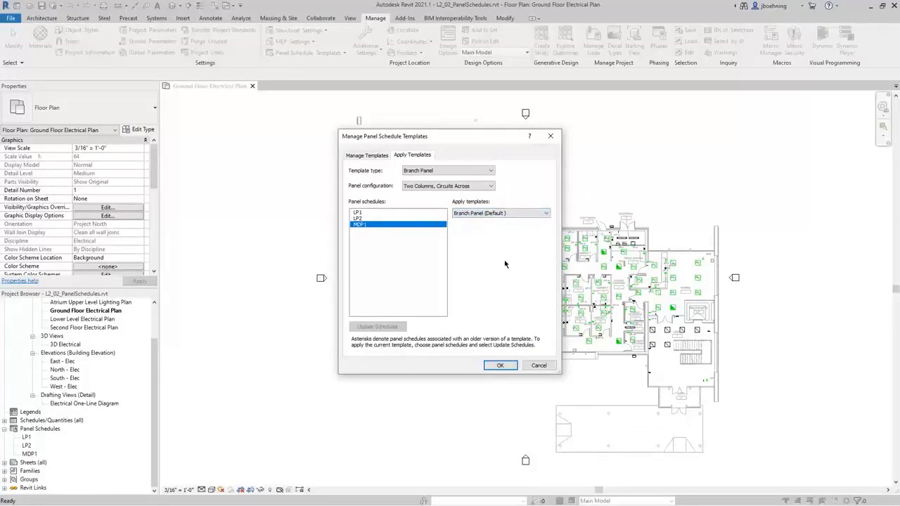
pyautogui.click(500, 365)
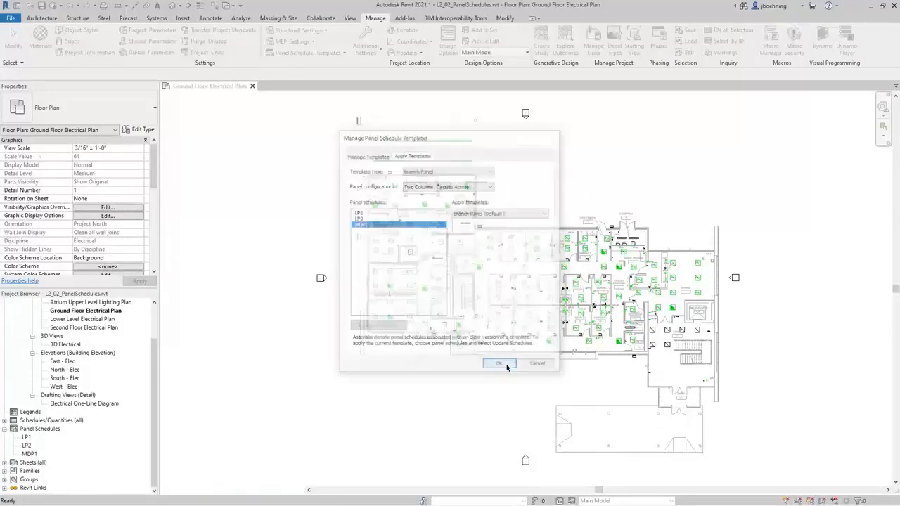
pyautogui.doubleClick(26, 437)
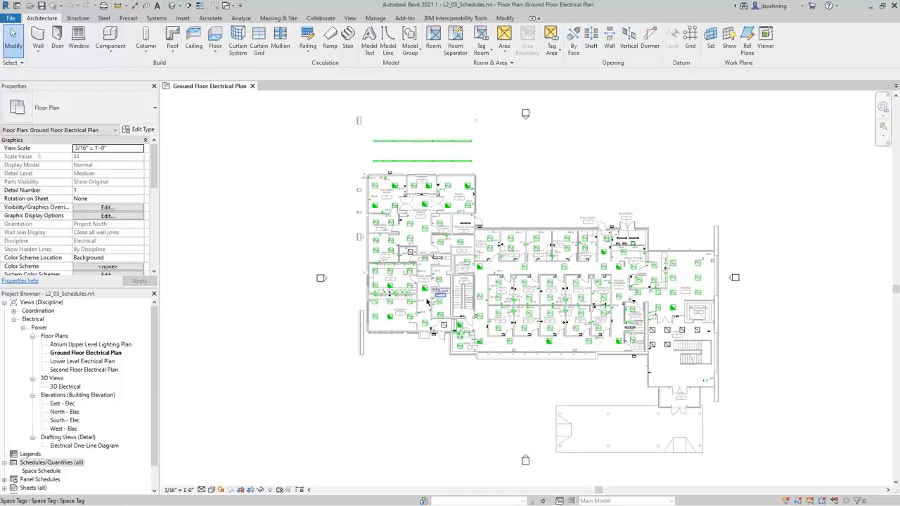
# Start a new schedule under Schedules/Quantities in the project and choose Lighting Fixtures as its category.
pyautogui.moveTo(157, 364); pyautogui.dragTo(157, 386)
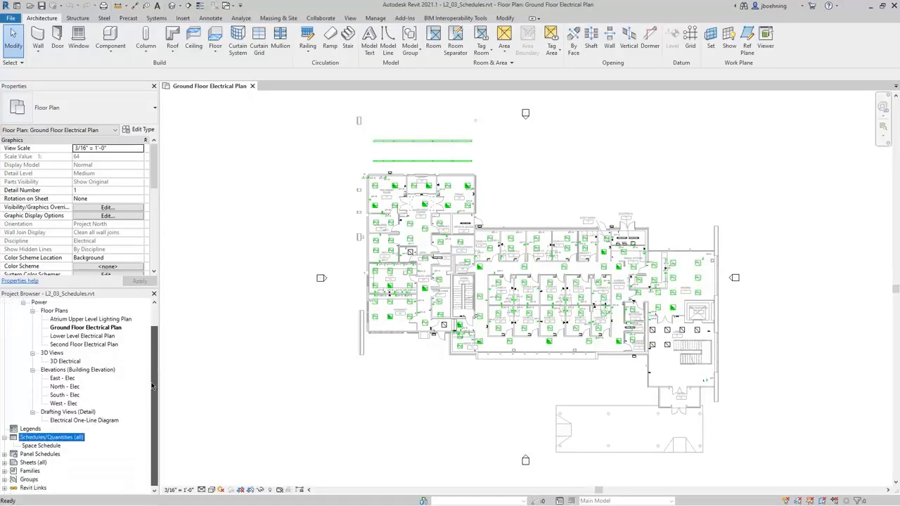
pyautogui.click(98, 437)
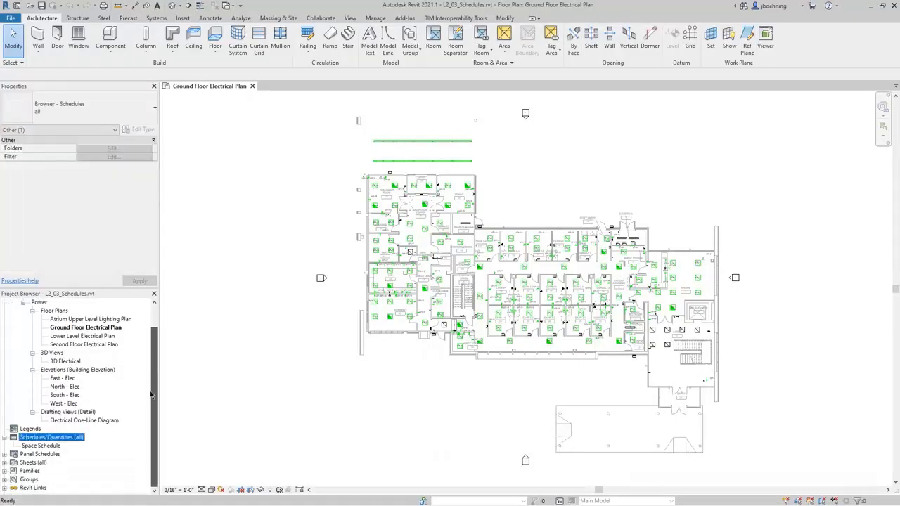
pyautogui.rightClick(68, 440)
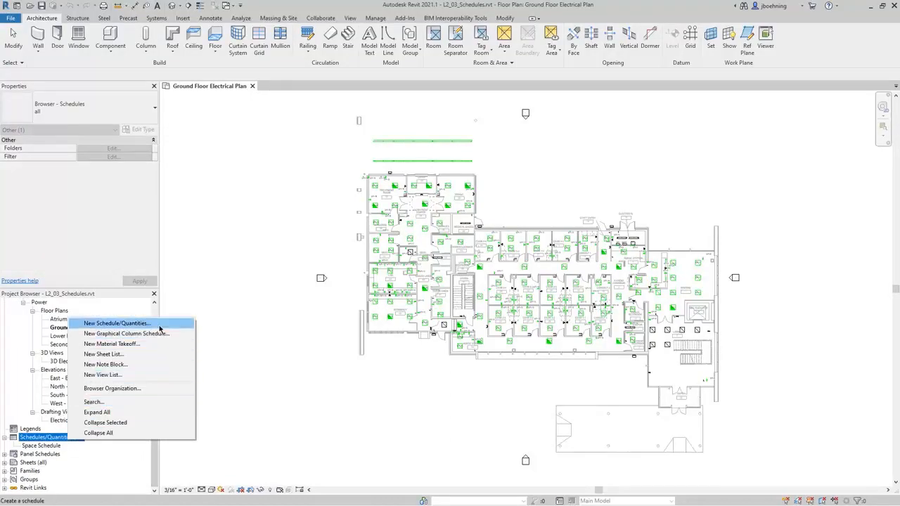
pyautogui.click(117, 323)
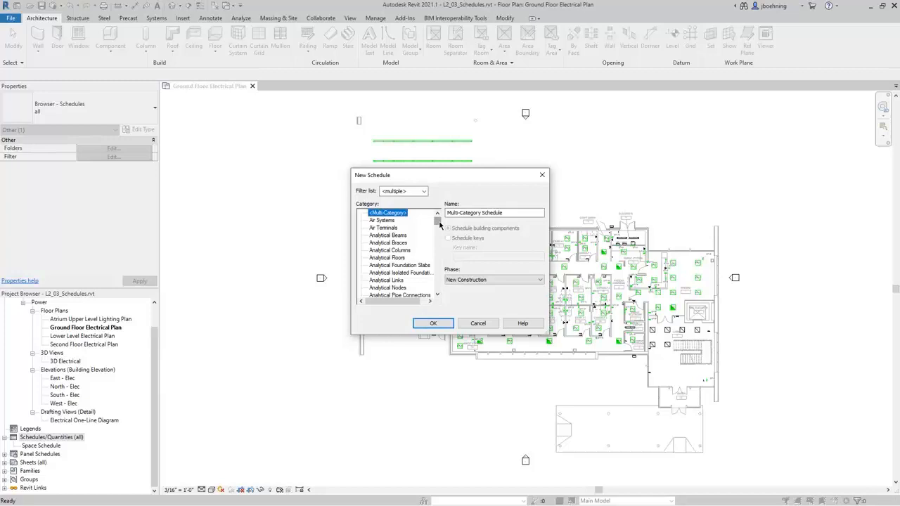
pyautogui.moveTo(438, 222)
pyautogui.mouseDown()
pyautogui.moveTo(436, 259)
pyautogui.moveTo(437, 222)
pyautogui.mouseUp()
pyautogui.moveTo(437, 222); pyautogui.dragTo(434, 255)
pyautogui.click(397, 274)
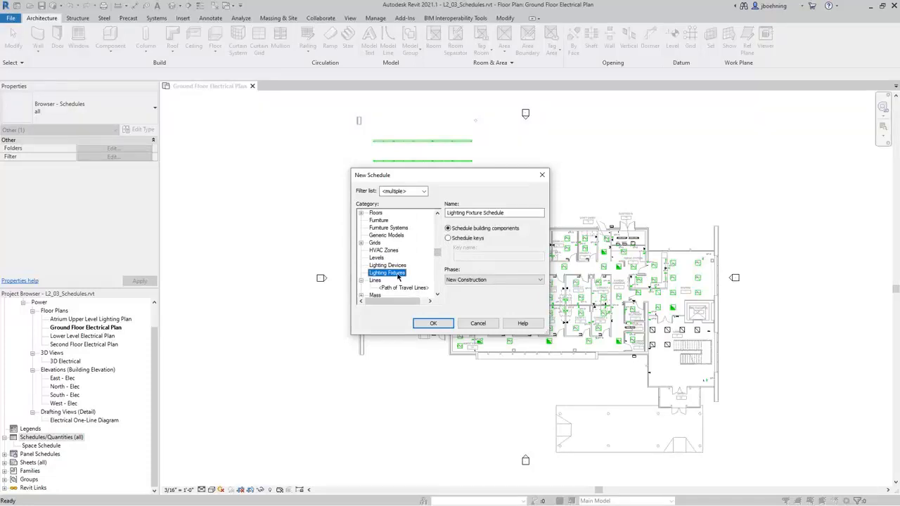
# Create the schedule as Lighting Fixture Schedule, set to schedule building components in the New Construction phase.
pyautogui.click(512, 213)
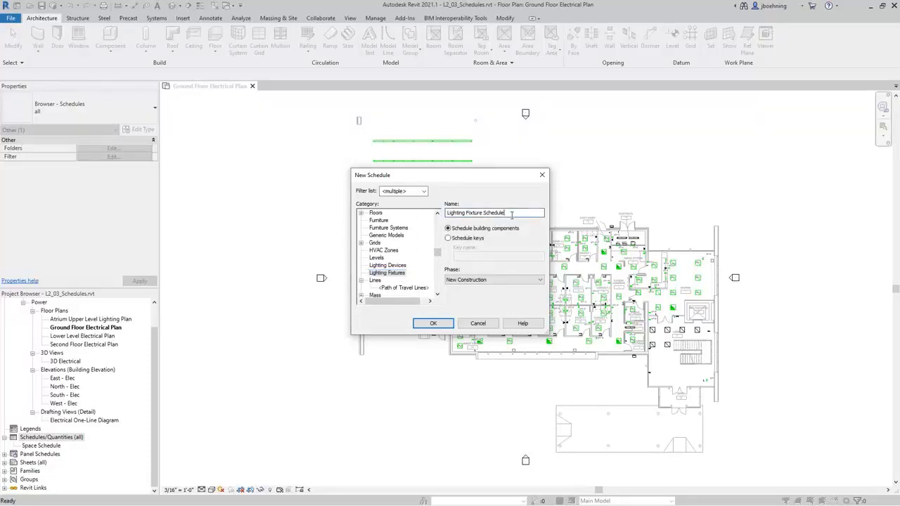
pyautogui.moveTo(511, 213); pyautogui.dragTo(445, 214)
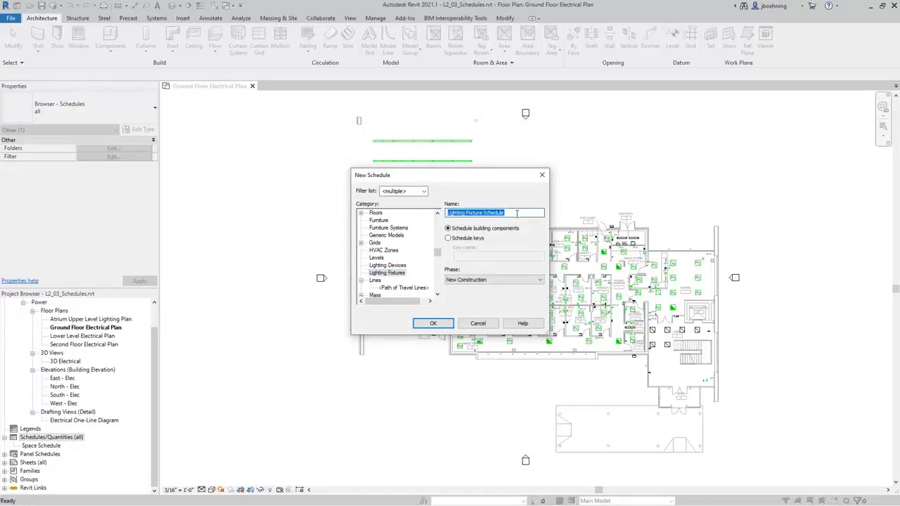
pyautogui.click(448, 239)
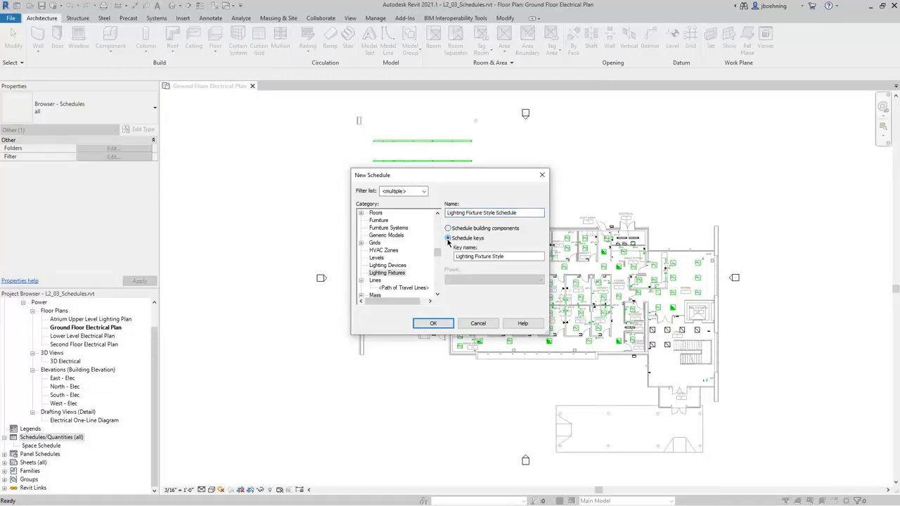
pyautogui.click(448, 228)
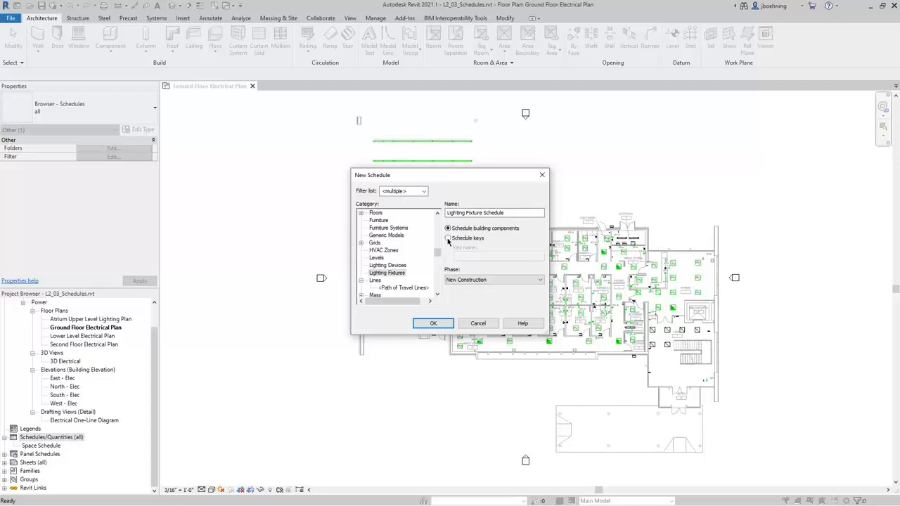
pyautogui.click(523, 281)
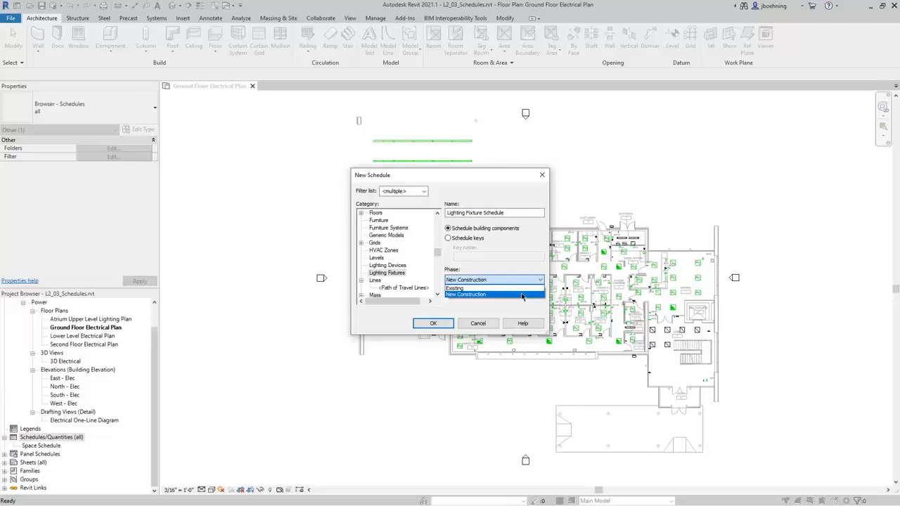
pyautogui.click(521, 294)
pyautogui.click(440, 324)
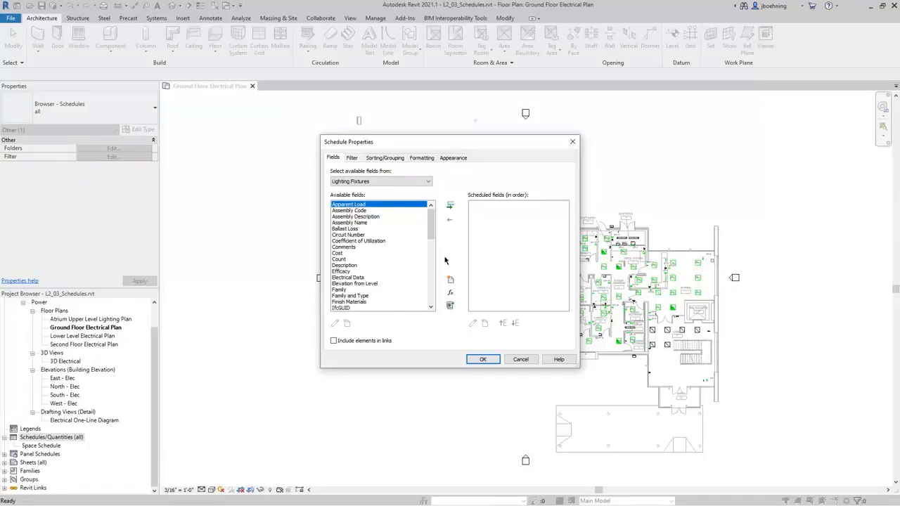
# Examine the fields available from Project Information and return to the Lighting Fixtures fields.
pyautogui.click(425, 184)
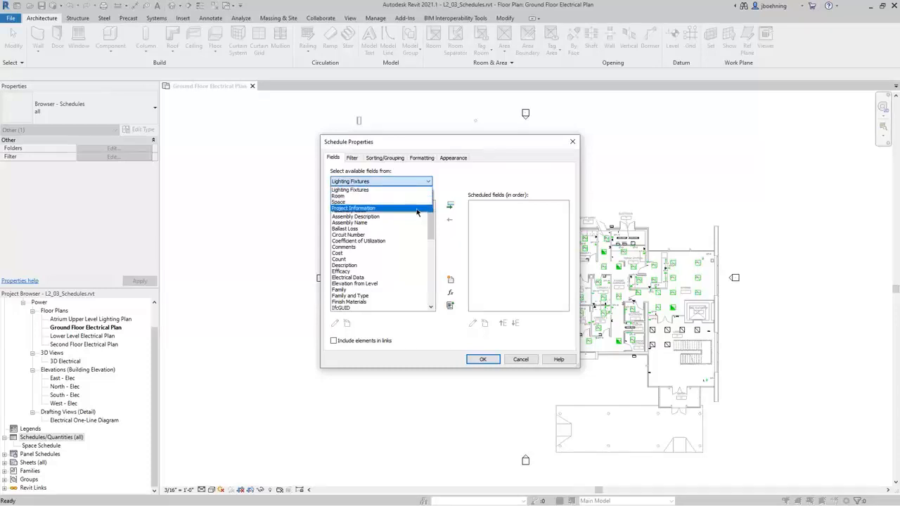
pyautogui.click(416, 210)
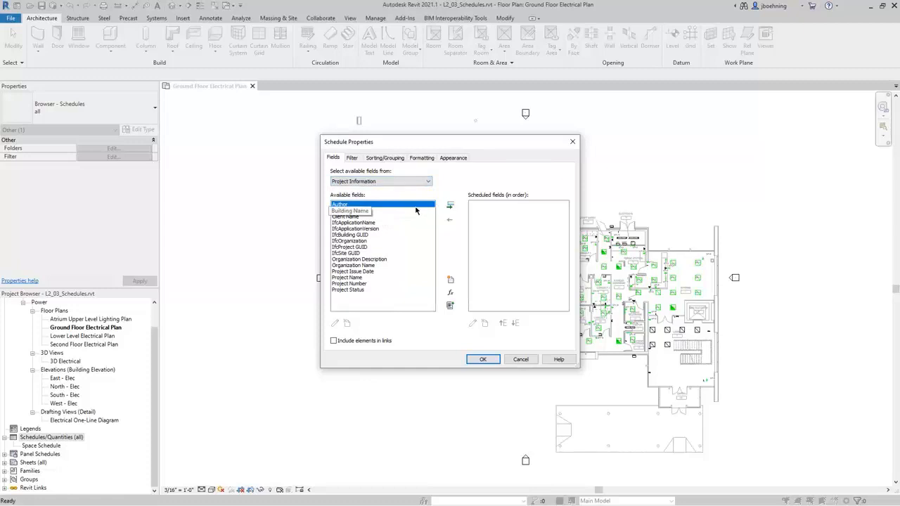
pyautogui.click(423, 182)
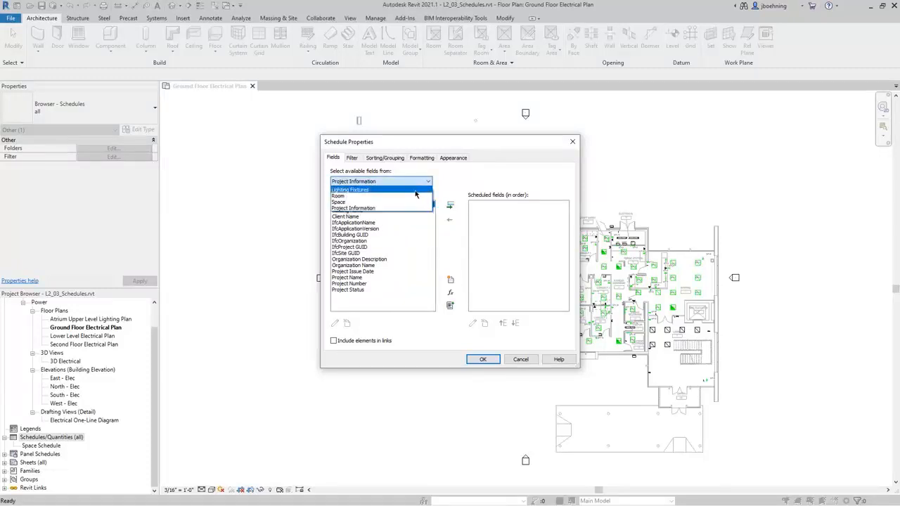
pyautogui.click(415, 191)
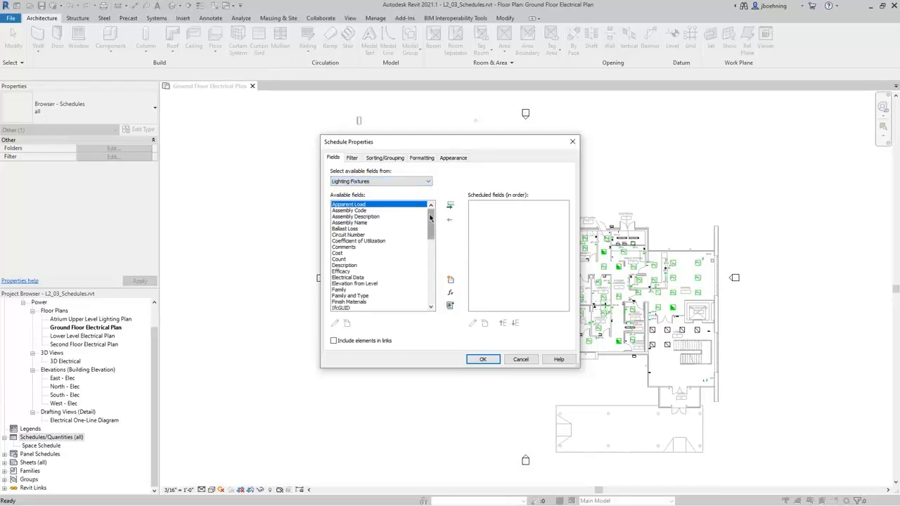
# Add the Type Mark and Family and Type fields to the lighting fixture schedule.
pyautogui.moveTo(430, 218); pyautogui.dragTo(422, 287)
pyautogui.click(357, 277)
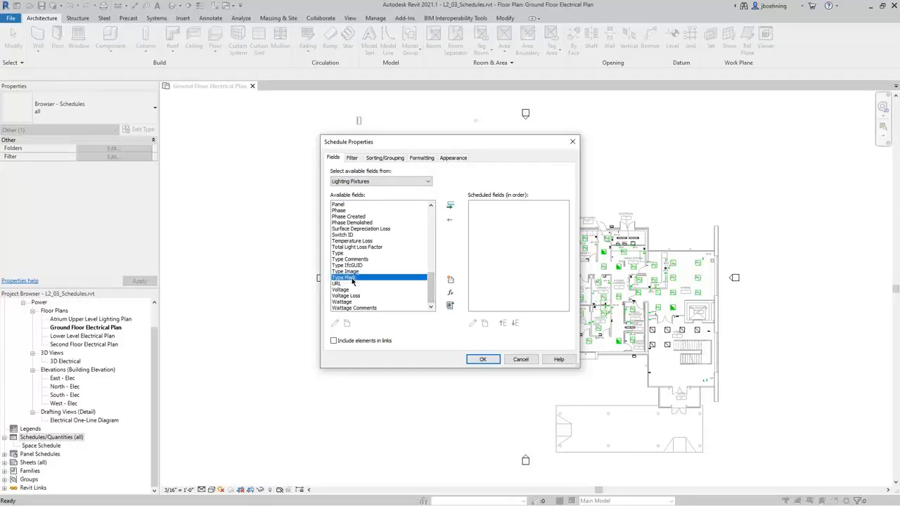
pyautogui.click(449, 206)
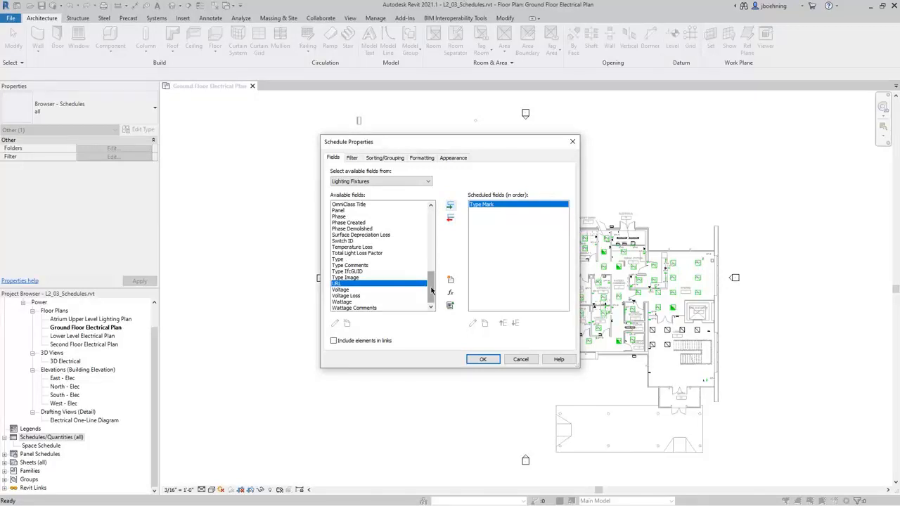
pyautogui.moveTo(432, 290); pyautogui.dragTo(425, 245)
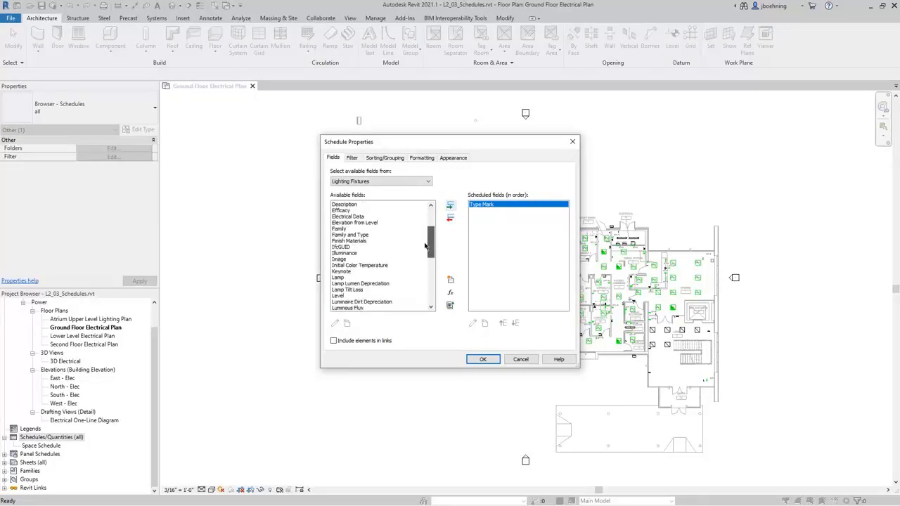
pyautogui.doubleClick(361, 236)
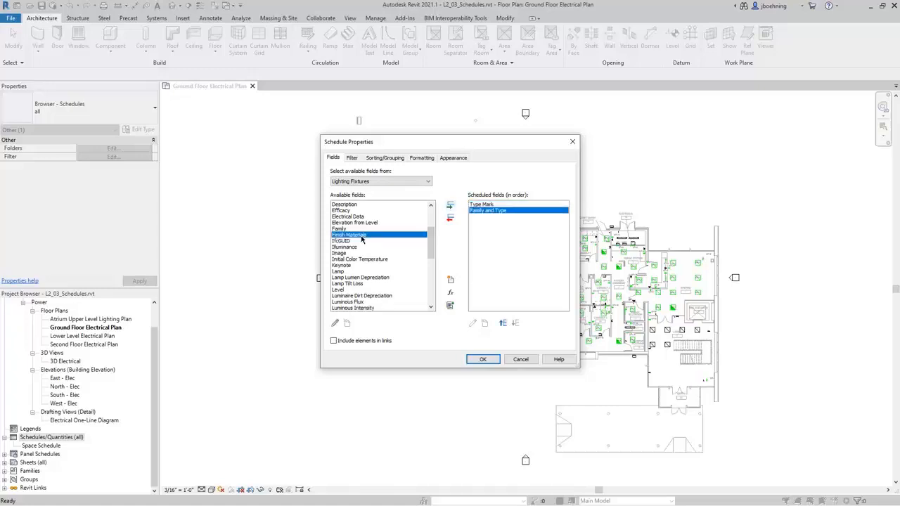
# Add the Voltage and Number of Poles fields to the lighting fixture schedule, following Family and Type.
pyautogui.moveTo(430, 243); pyautogui.dragTo(428, 290)
pyautogui.doubleClick(340, 290)
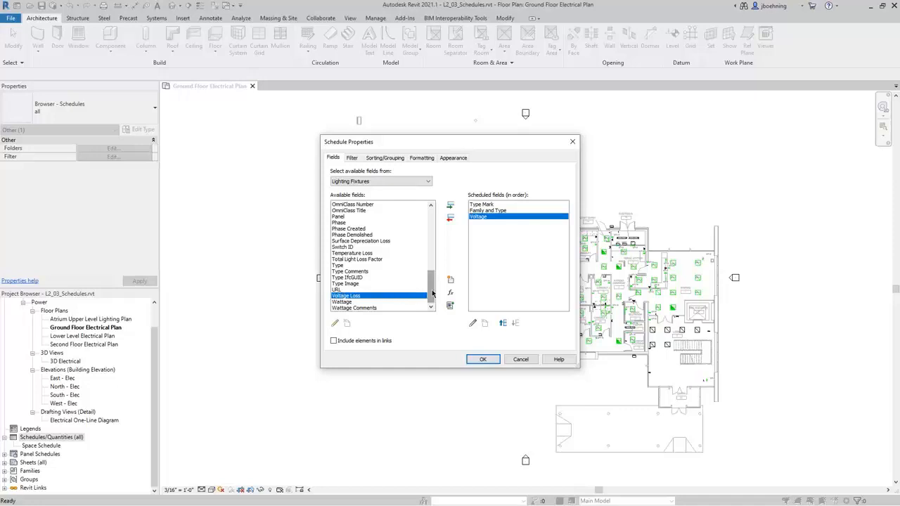
pyautogui.moveTo(431, 292); pyautogui.dragTo(430, 286)
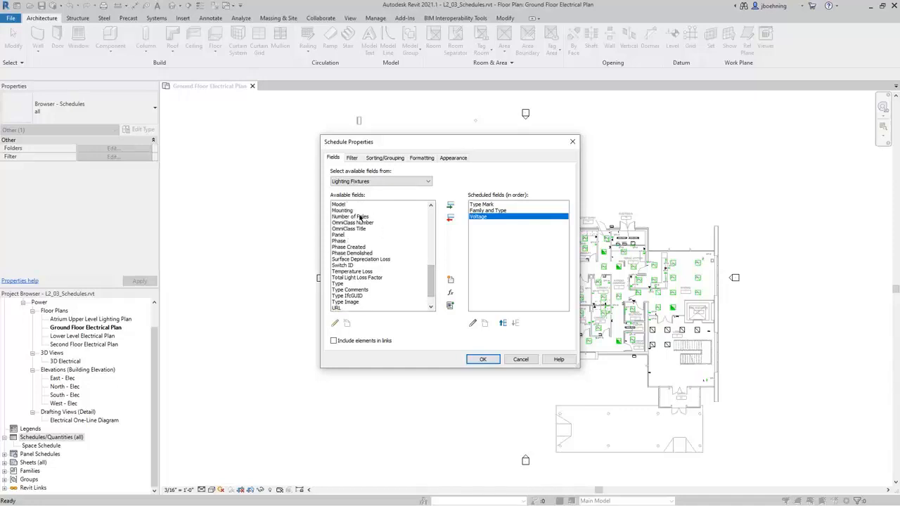
pyautogui.doubleClick(360, 217)
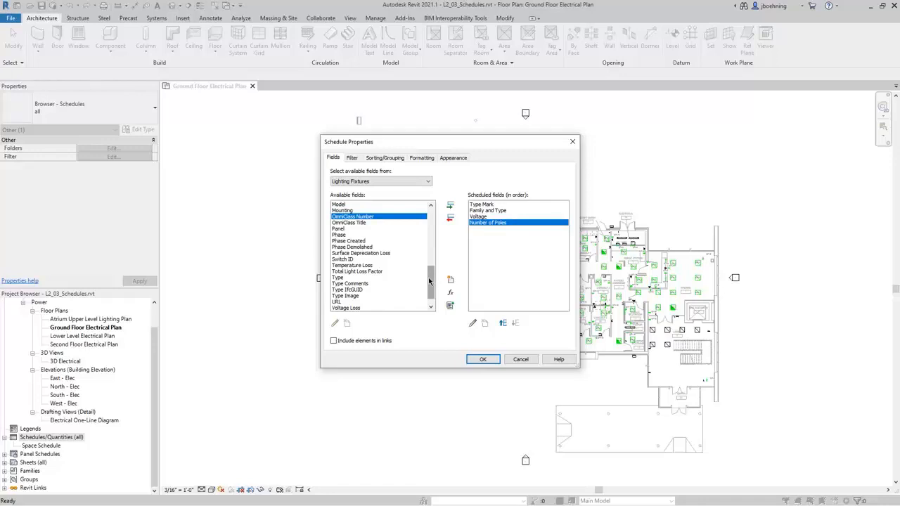
# Add the Lamp, Maximum Wattage, Manufacturer and Model fields, in that order, to the lighting fixture schedule.
pyautogui.moveTo(429, 281); pyautogui.dragTo(428, 257)
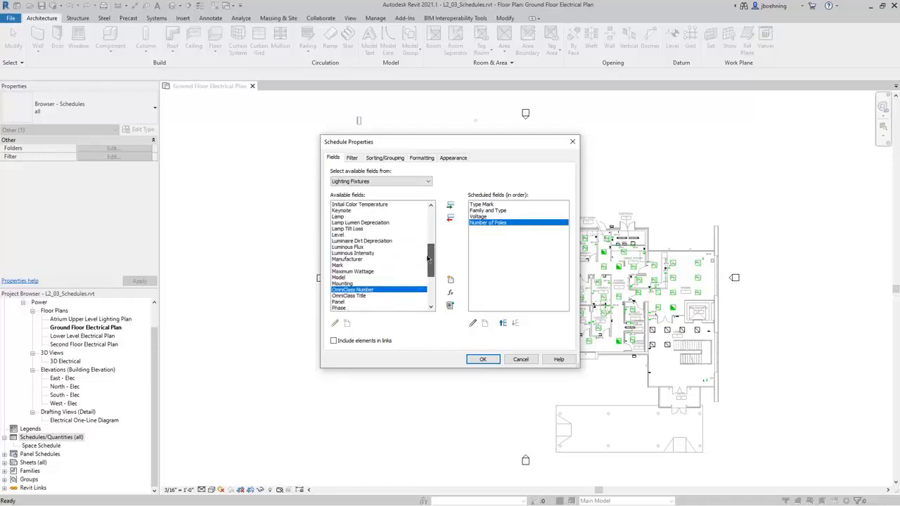
pyautogui.doubleClick(345, 218)
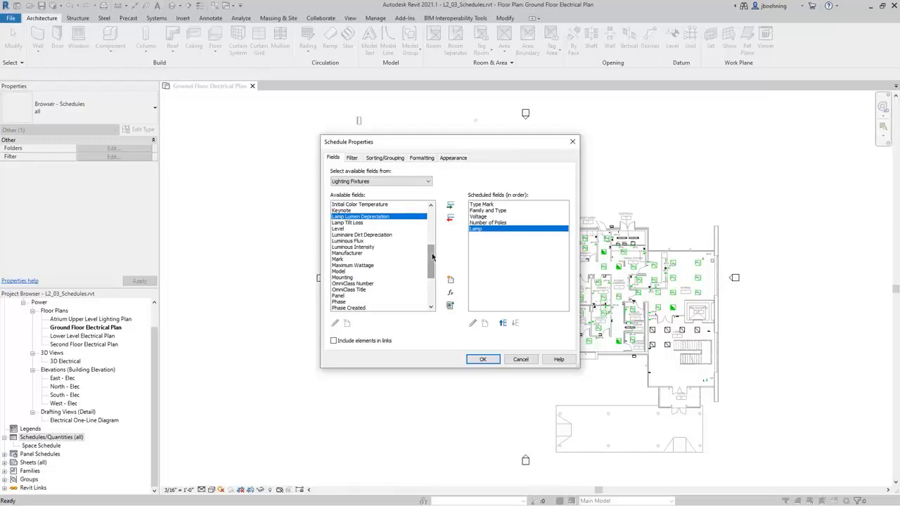
pyautogui.doubleClick(364, 265)
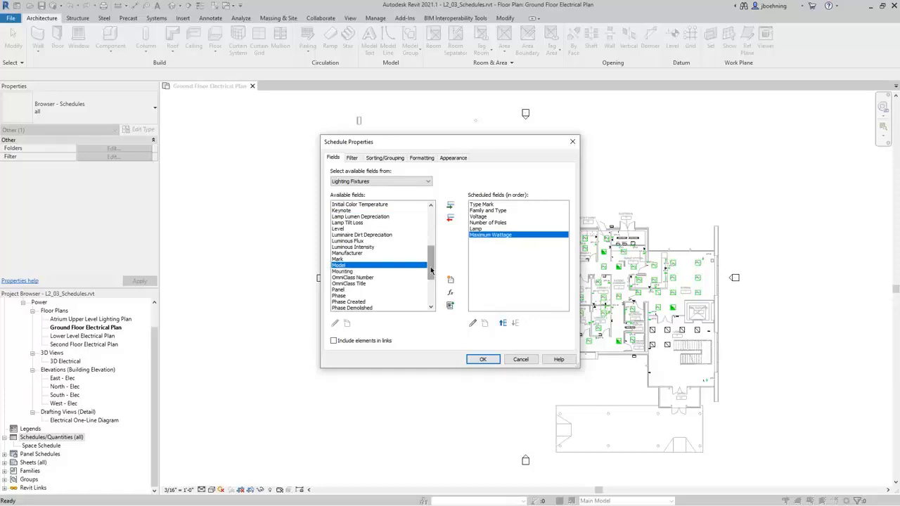
pyautogui.doubleClick(352, 253)
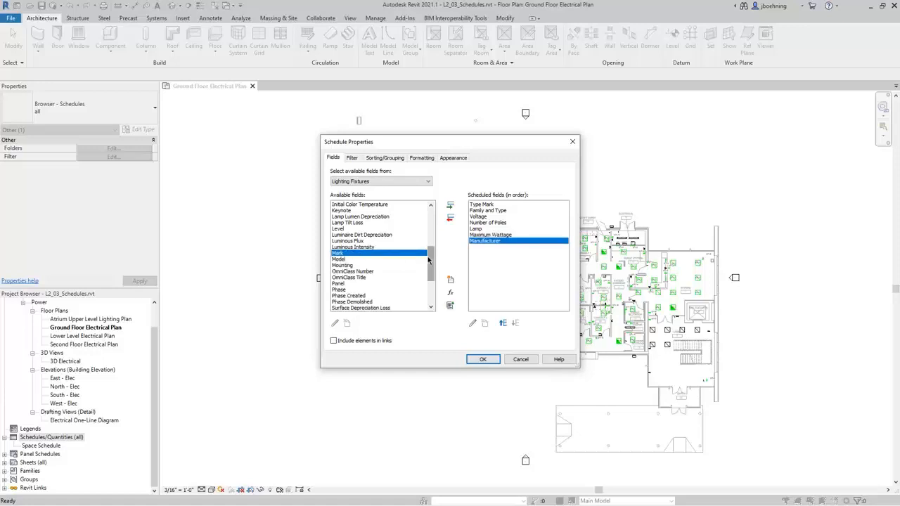
pyautogui.doubleClick(339, 258)
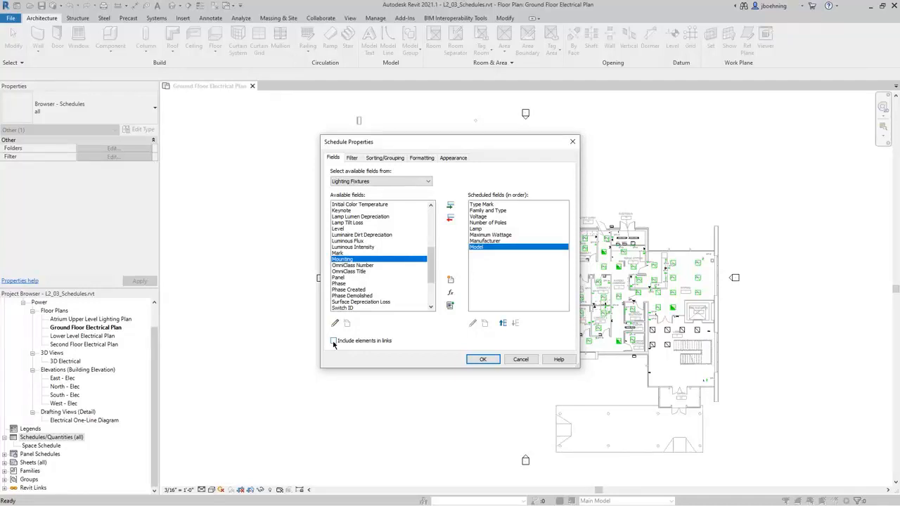
# Examine the Calculated Value and Combine Parameters settings for schedule fields, cancelling each without adding anything.
pyautogui.click(451, 294)
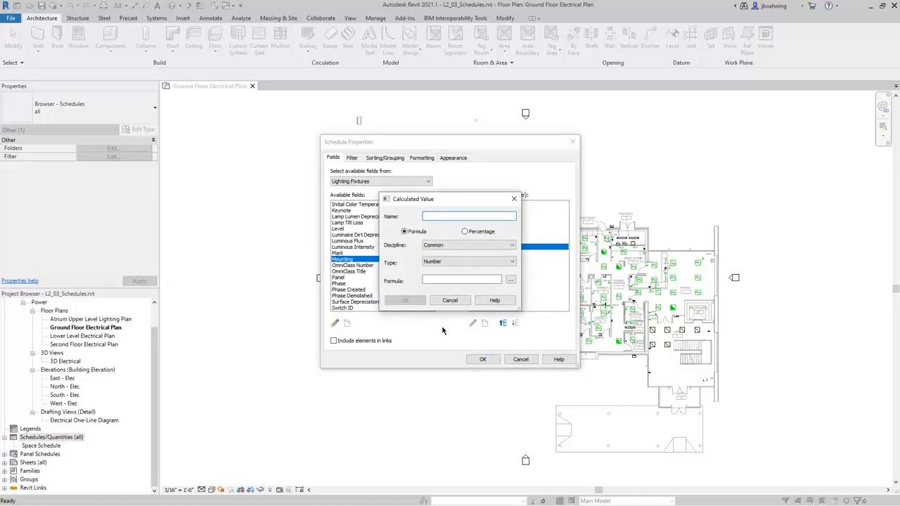
pyautogui.click(450, 300)
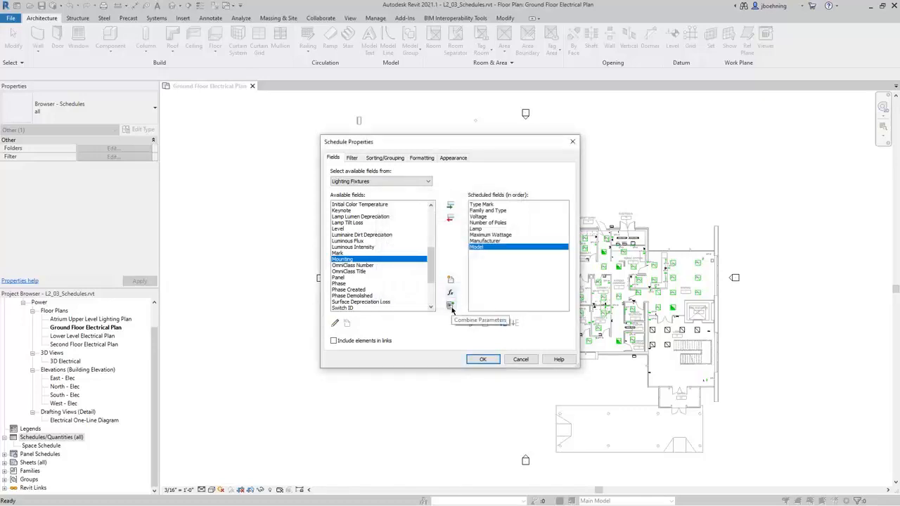
pyautogui.click(450, 306)
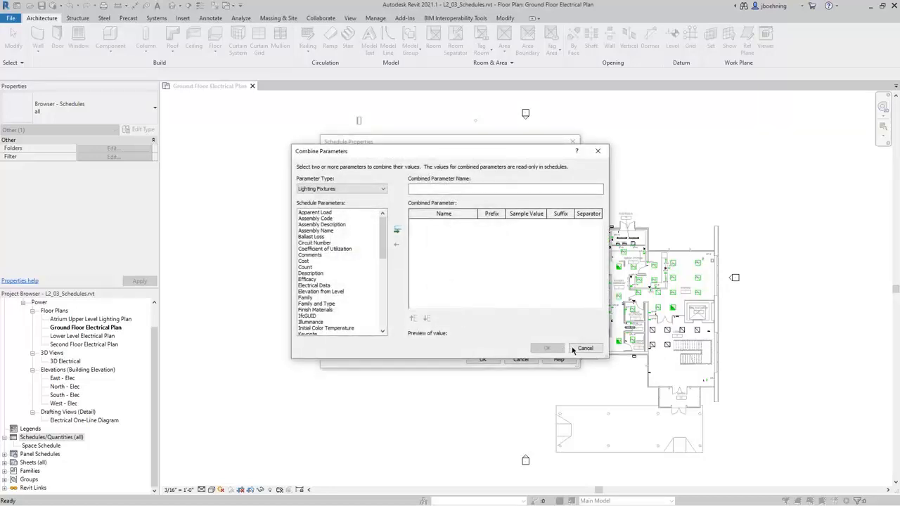
pyautogui.click(584, 347)
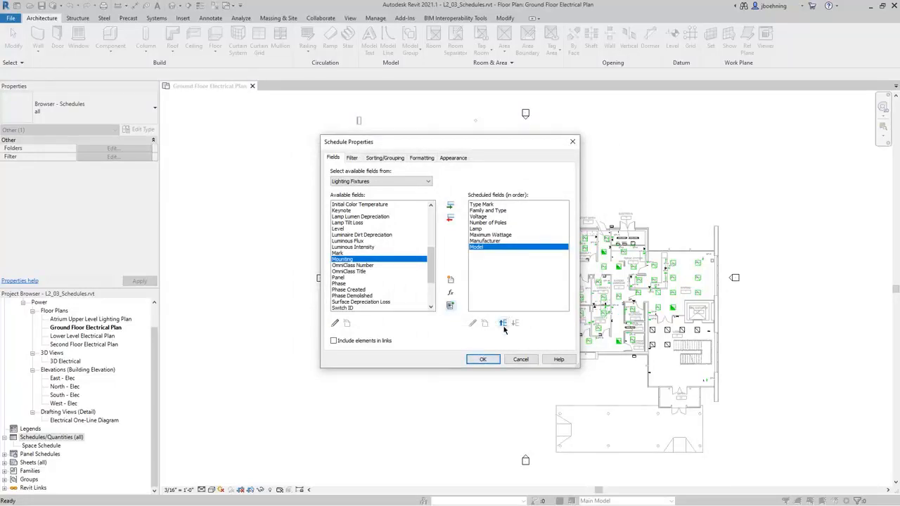
# Try moving the Model field up two places in the scheduled field order and return it to the end.
pyautogui.click(502, 323)
pyautogui.click(502, 323)
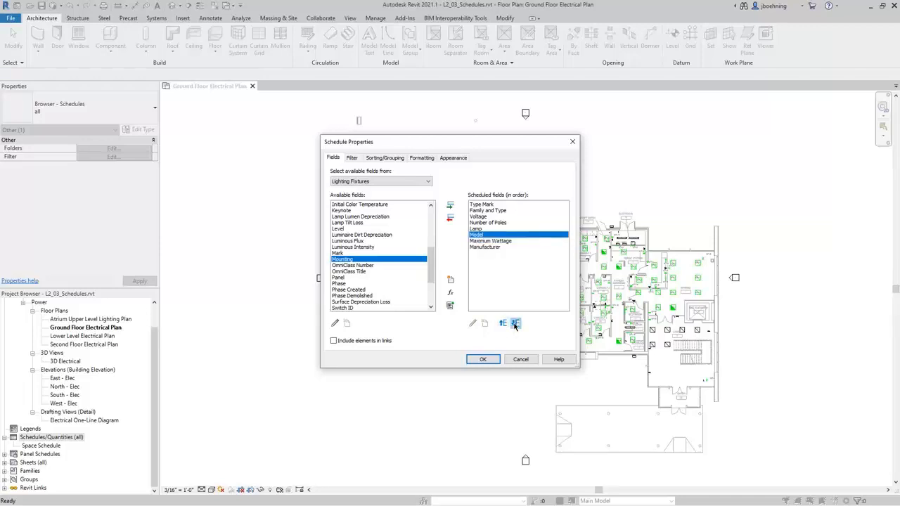
pyautogui.click(515, 323)
pyautogui.click(515, 323)
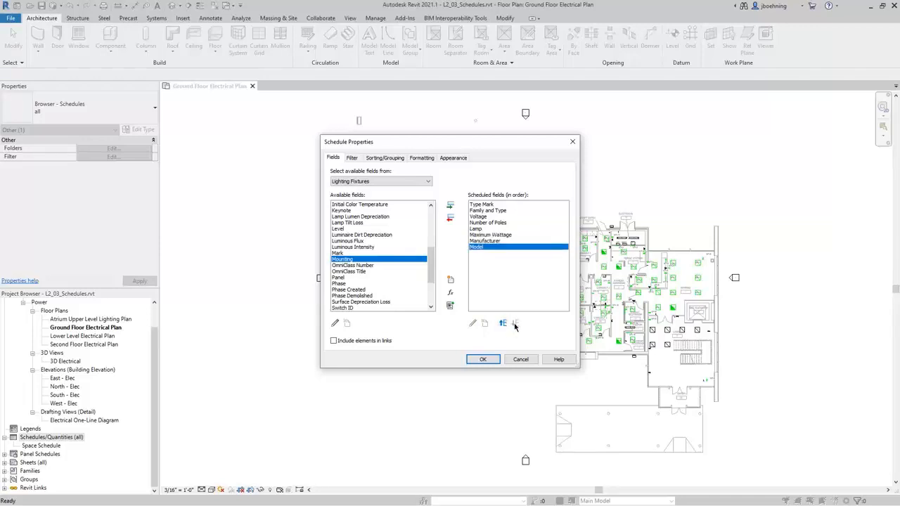
# Create the Lighting Fixture Schedule from the chosen fields.
pyautogui.click(482, 359)
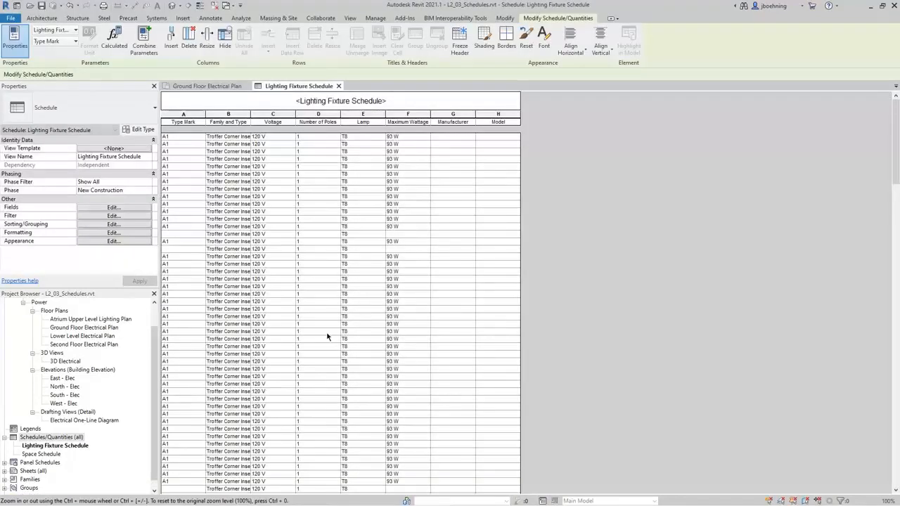
pyautogui.moveTo(896, 148); pyautogui.dragTo(870, 146)
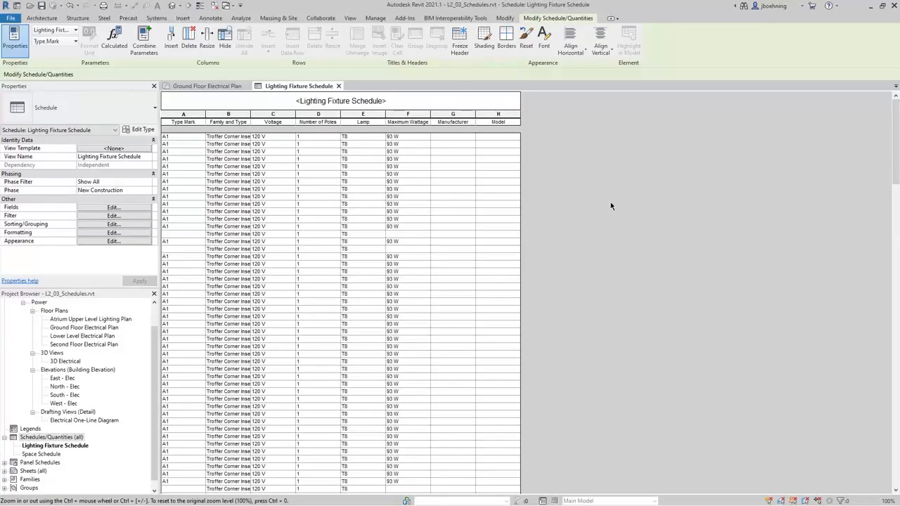
# Sort the schedule by Type Mark ascending without itemizing every instance, and widen the Family and Type column to fit its text.
pyautogui.click(113, 224)
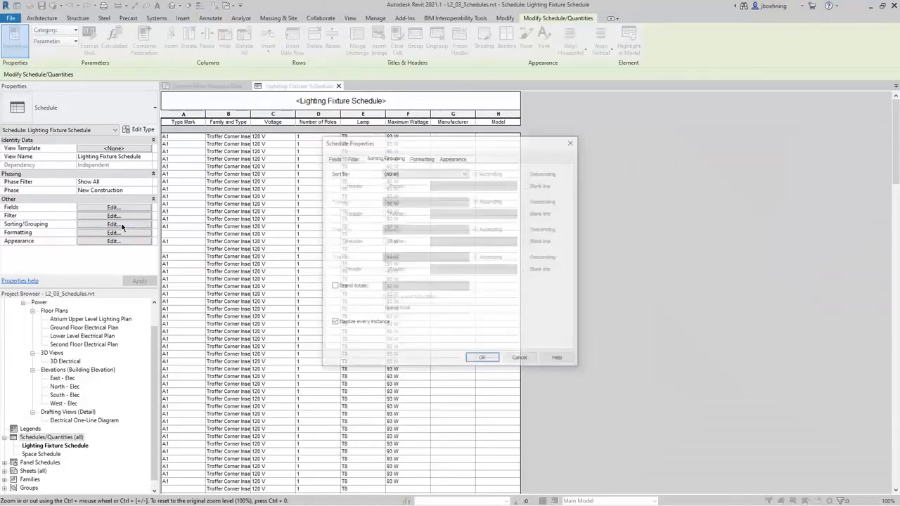
pyautogui.click(333, 324)
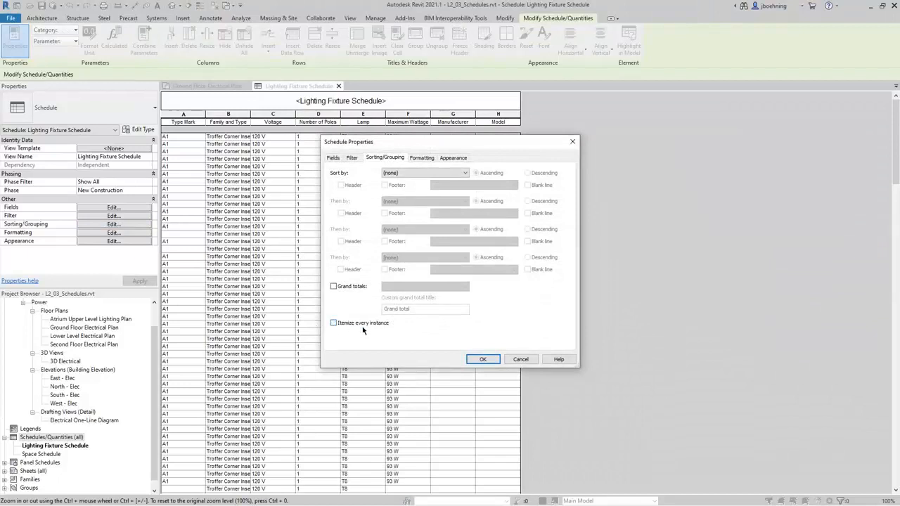
pyautogui.click(464, 172)
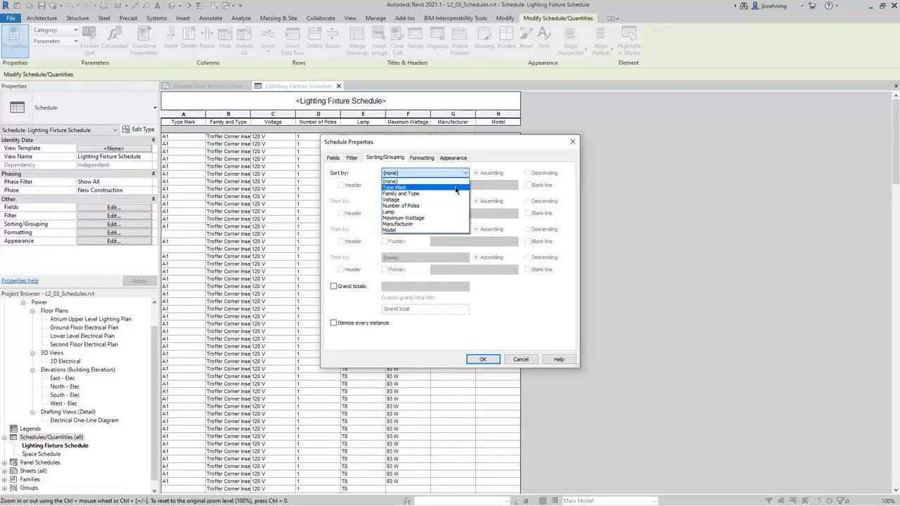
pyautogui.click(455, 188)
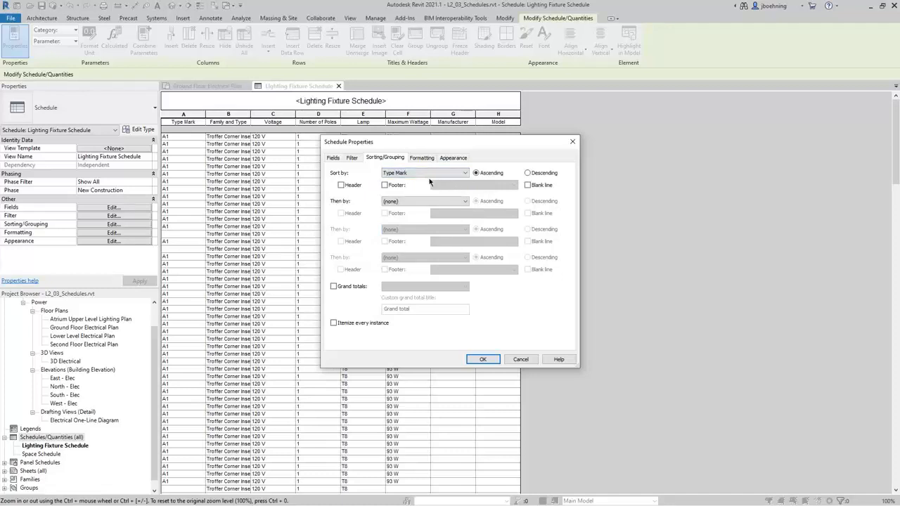
pyautogui.click(481, 359)
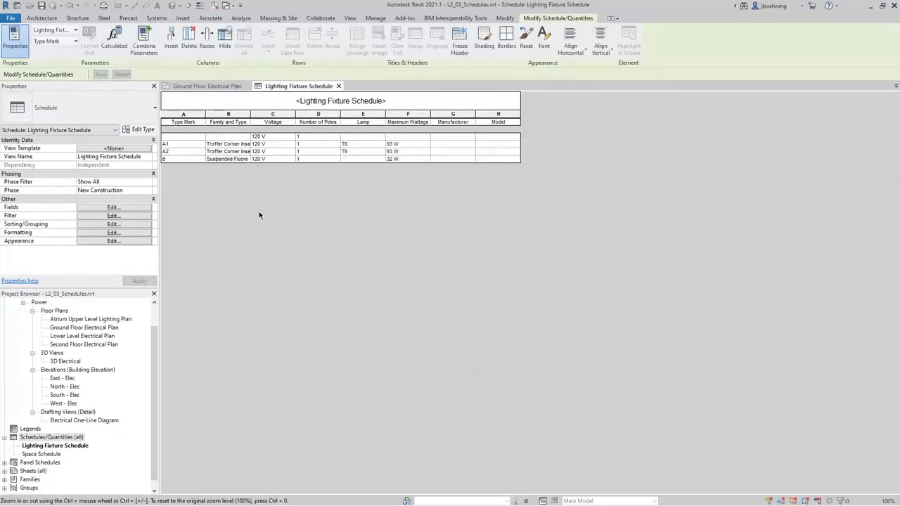
pyautogui.moveTo(251, 115); pyautogui.dragTo(334, 116)
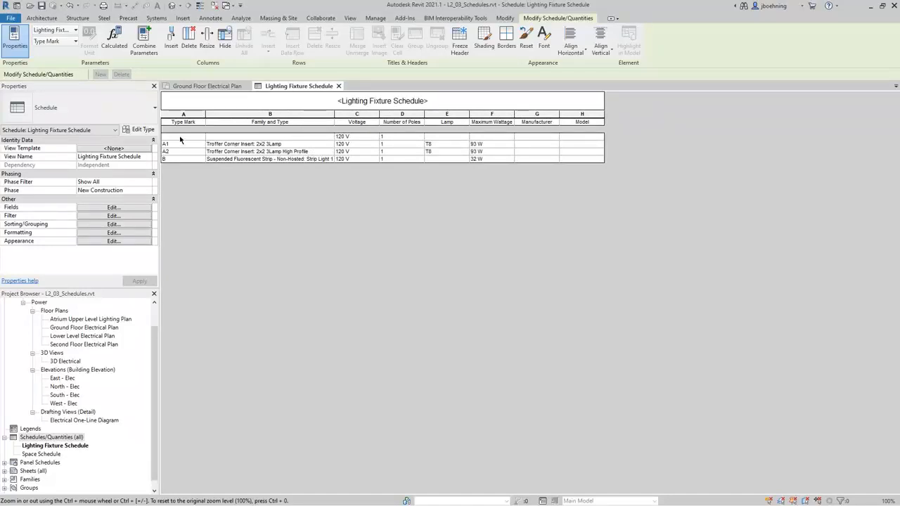
# Set the lighting fixture schedule's first filter to Type Mark has a value, leaving the secondary sort at none.
pyautogui.click(180, 138)
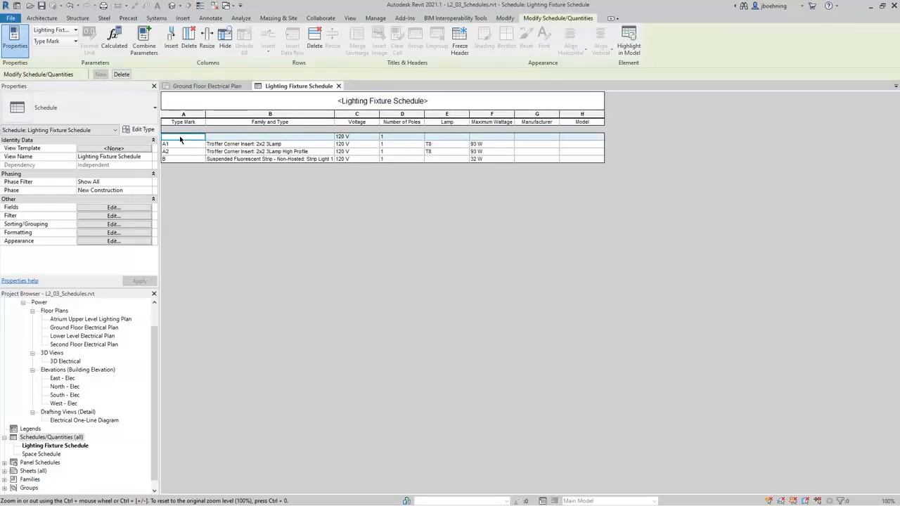
pyautogui.click(127, 225)
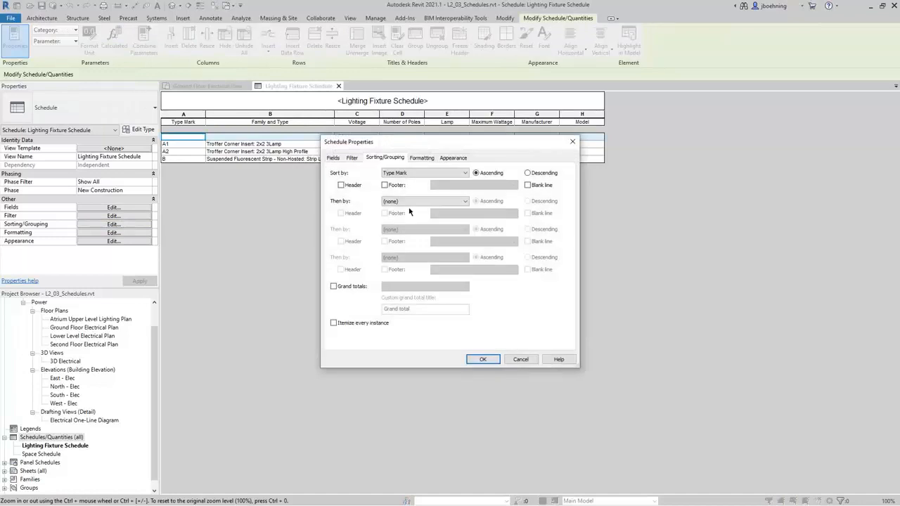
pyautogui.click(451, 202)
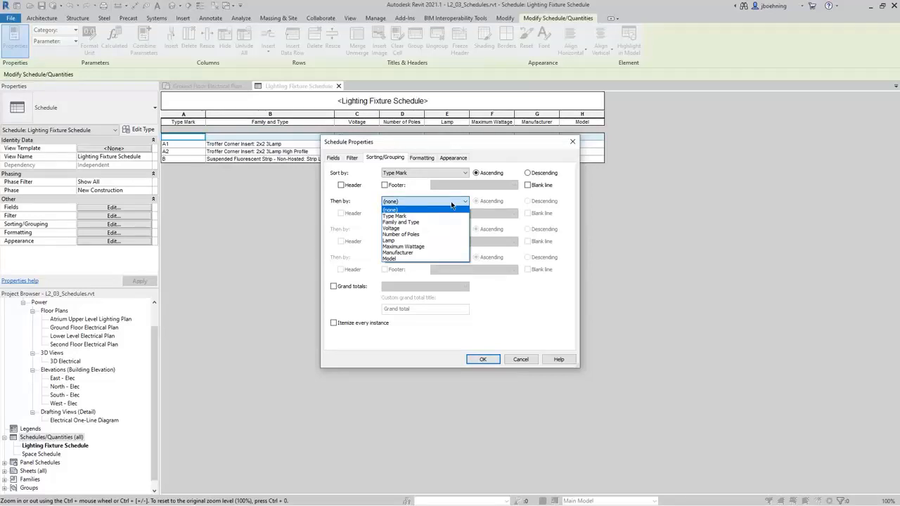
pyautogui.click(450, 201)
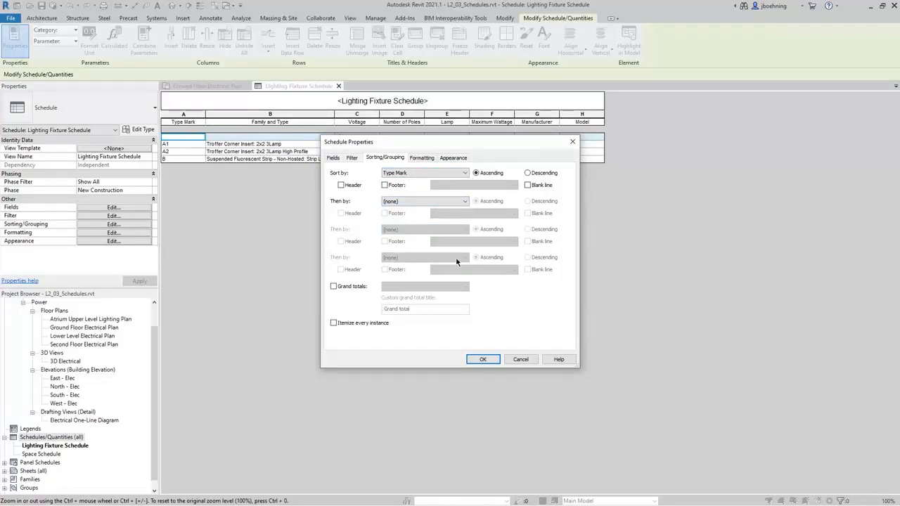
pyautogui.click(354, 161)
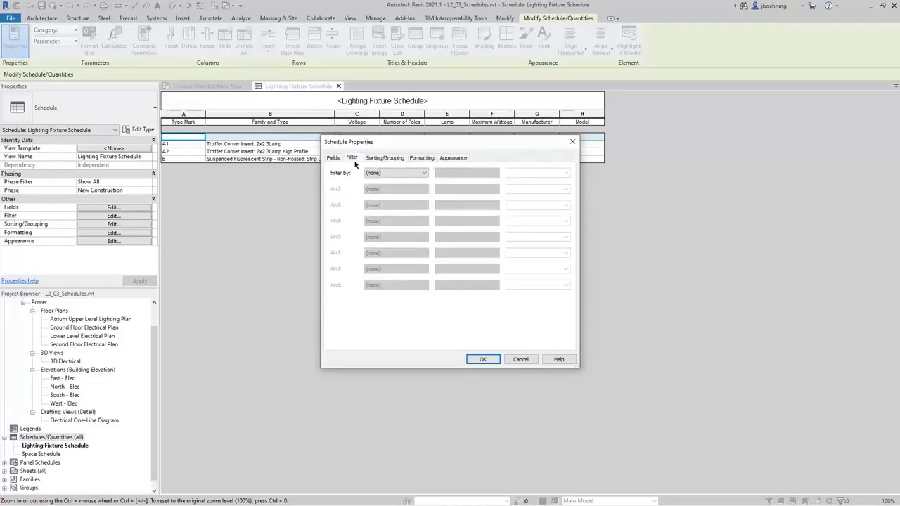
pyautogui.click(411, 176)
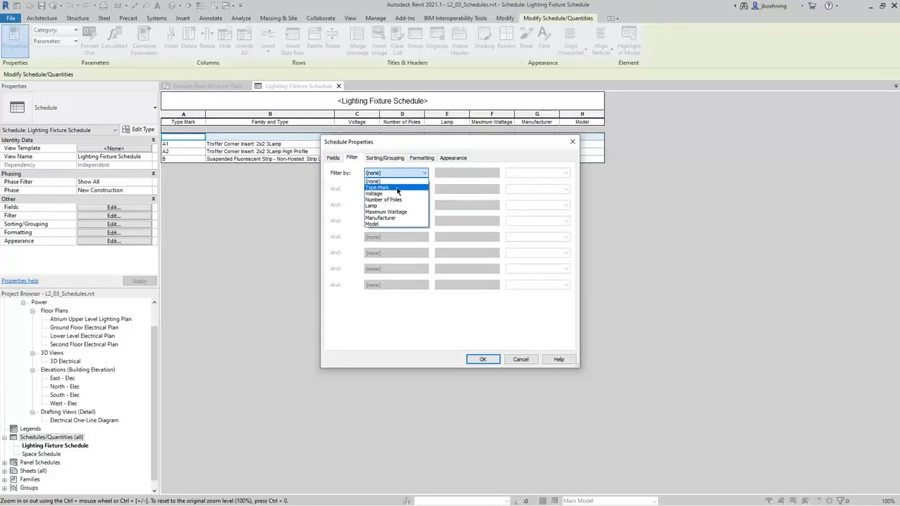
pyautogui.click(397, 188)
pyautogui.click(471, 173)
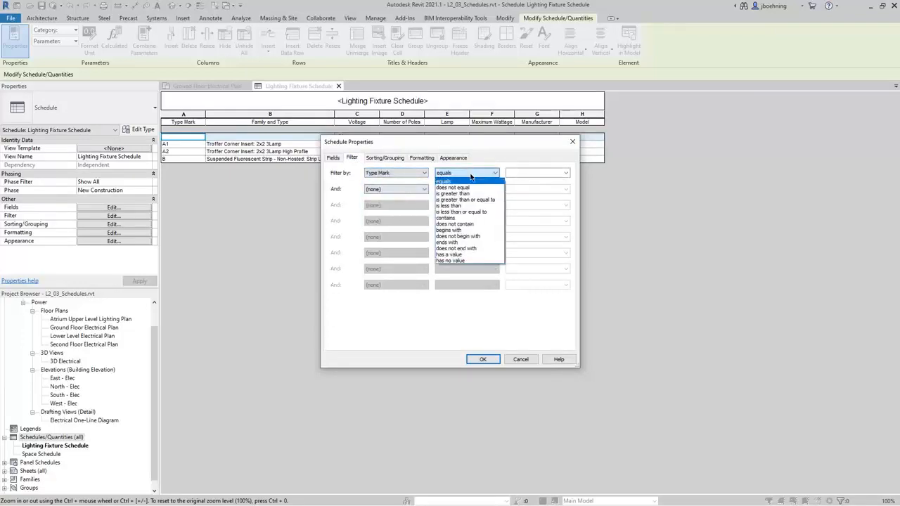
pyautogui.click(471, 255)
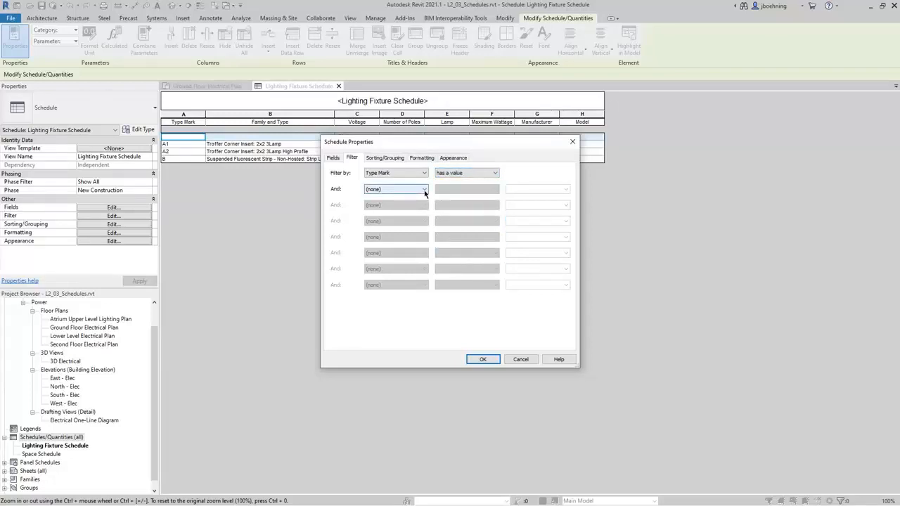
# Try a second filter condition on Voltage using equals, and reset that condition to none.
pyautogui.click(425, 190)
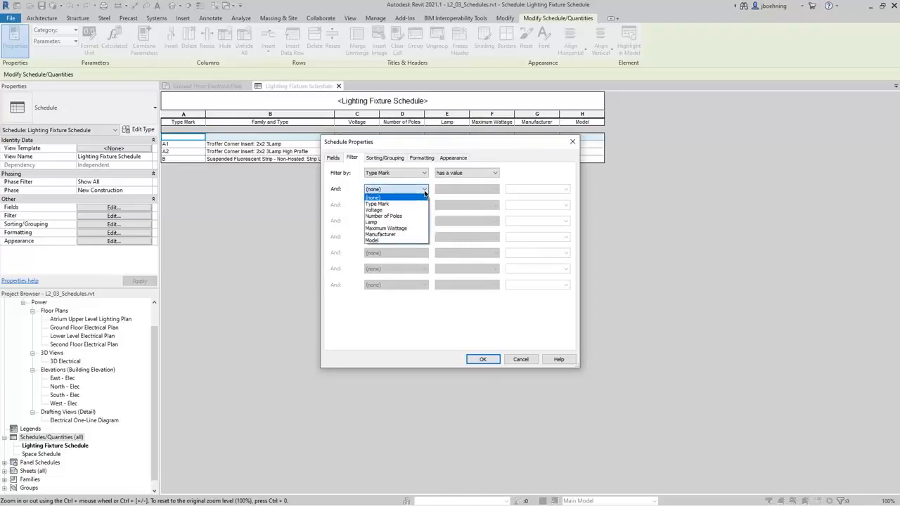
pyautogui.click(413, 210)
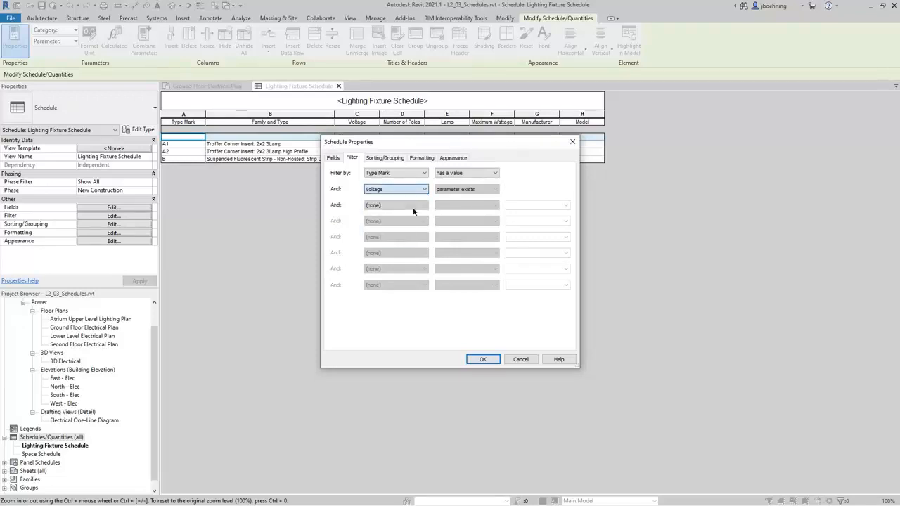
pyautogui.click(471, 193)
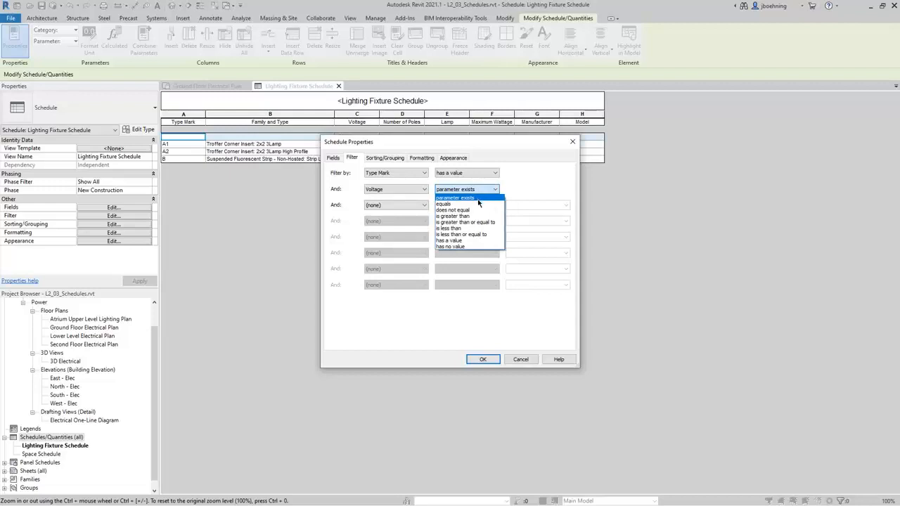
pyautogui.click(477, 204)
pyautogui.click(565, 190)
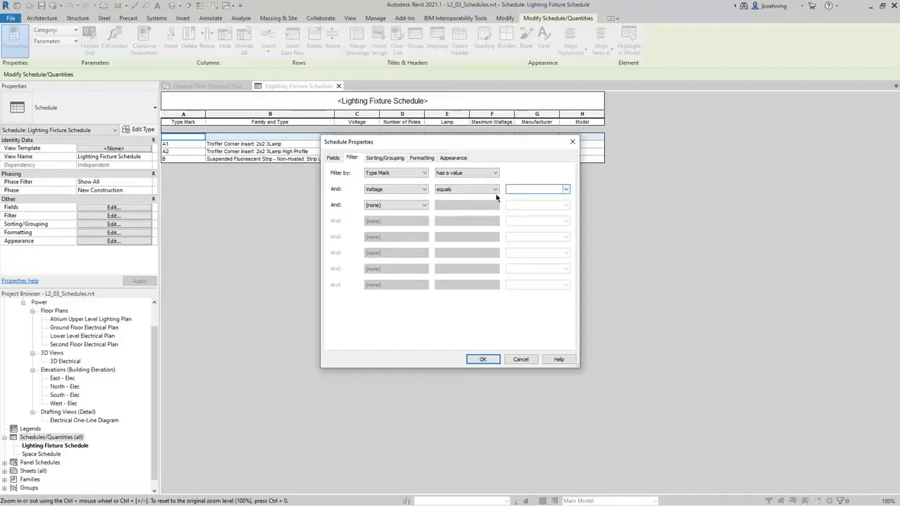
pyautogui.click(420, 189)
pyautogui.click(394, 198)
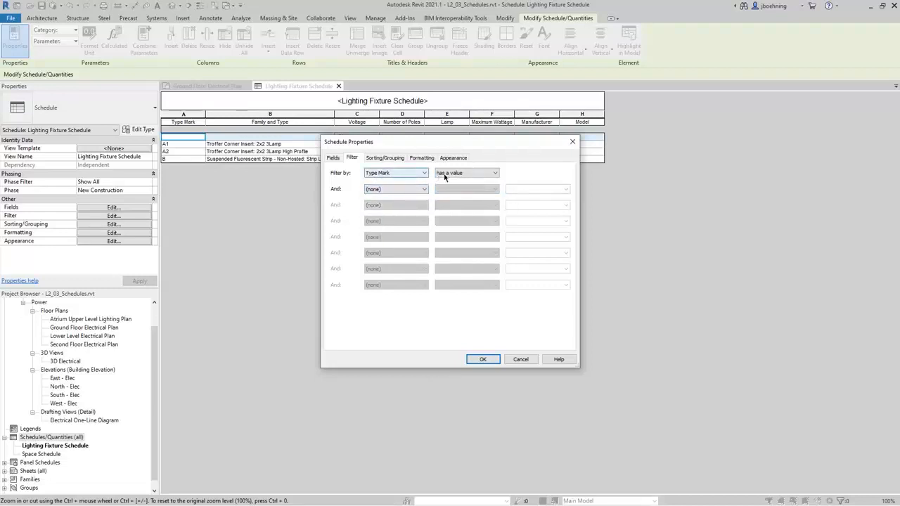
# Apply the Type Mark filter and turn on grand totals showing title, count, and totals for the schedule.
pyautogui.click(485, 359)
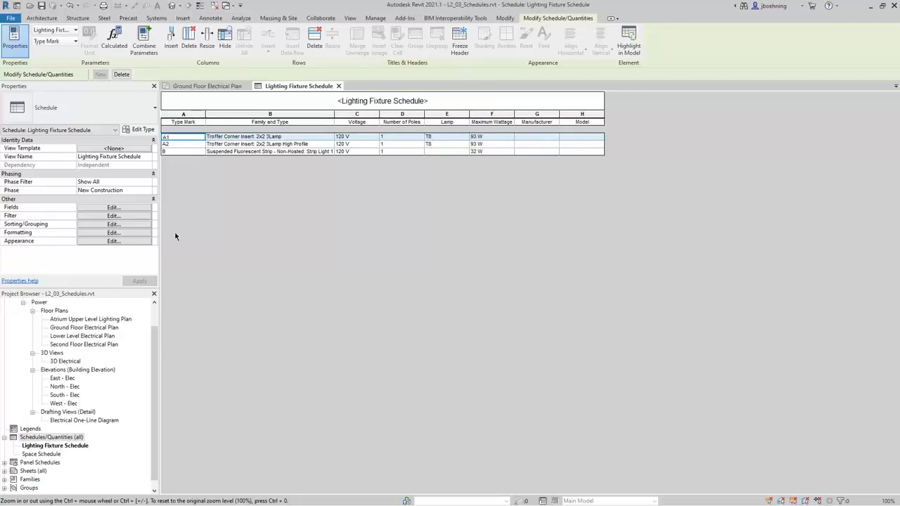
pyautogui.click(132, 218)
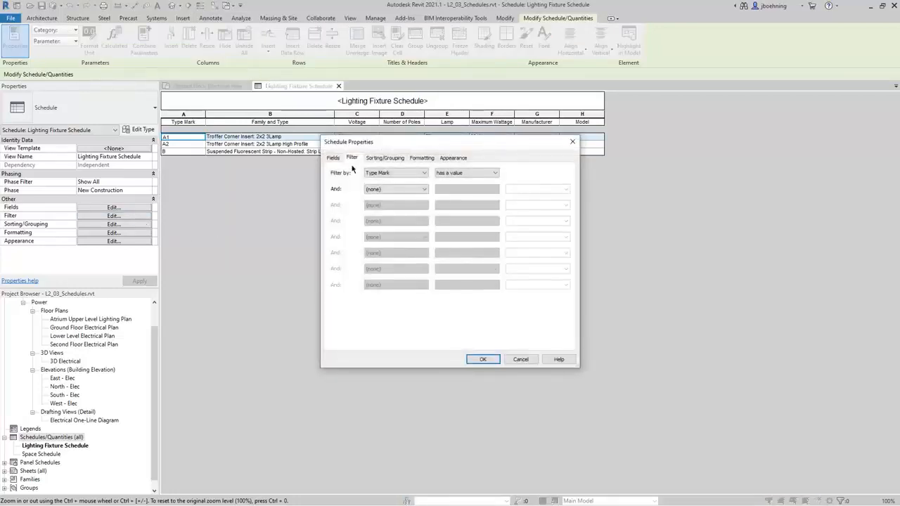
pyautogui.click(373, 159)
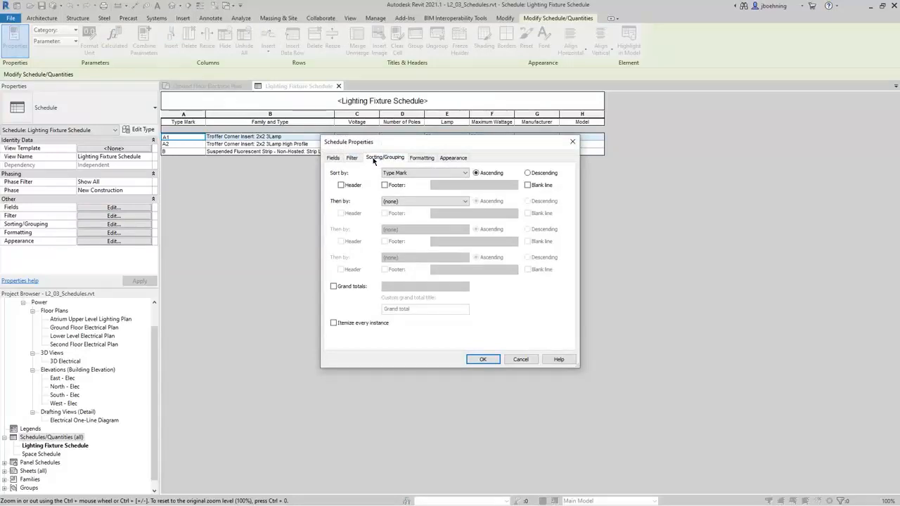
pyautogui.click(334, 286)
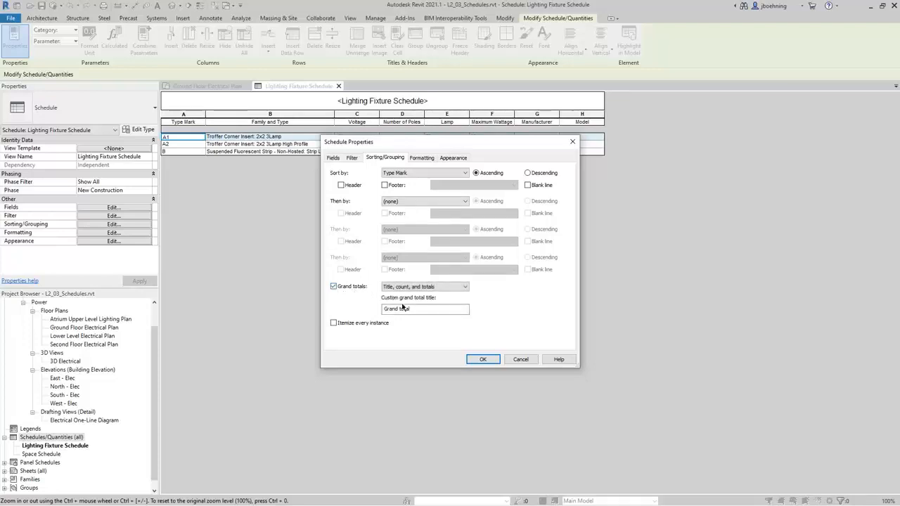
pyautogui.click(491, 358)
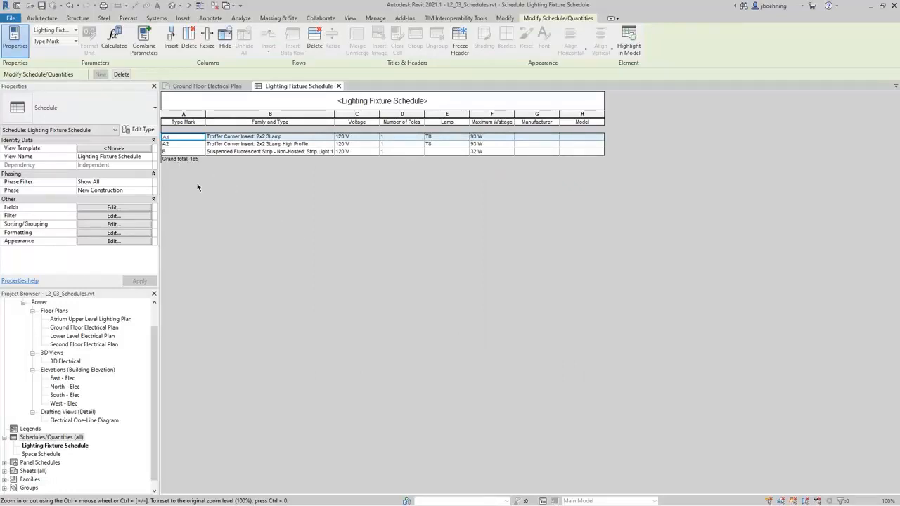
# Examine the Type Mark heading orientation and alignment choices and the schedule's appearance settings, keeping the existing options.
pyautogui.click(144, 232)
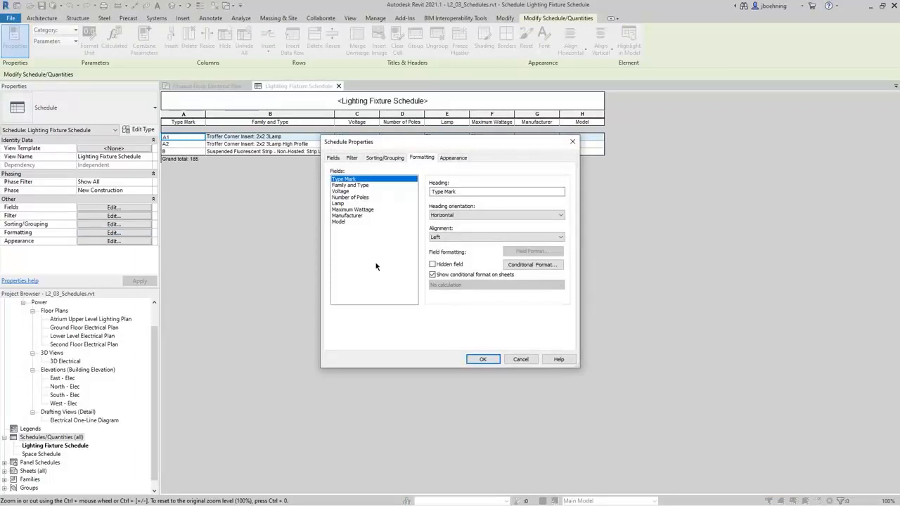
pyautogui.click(471, 215)
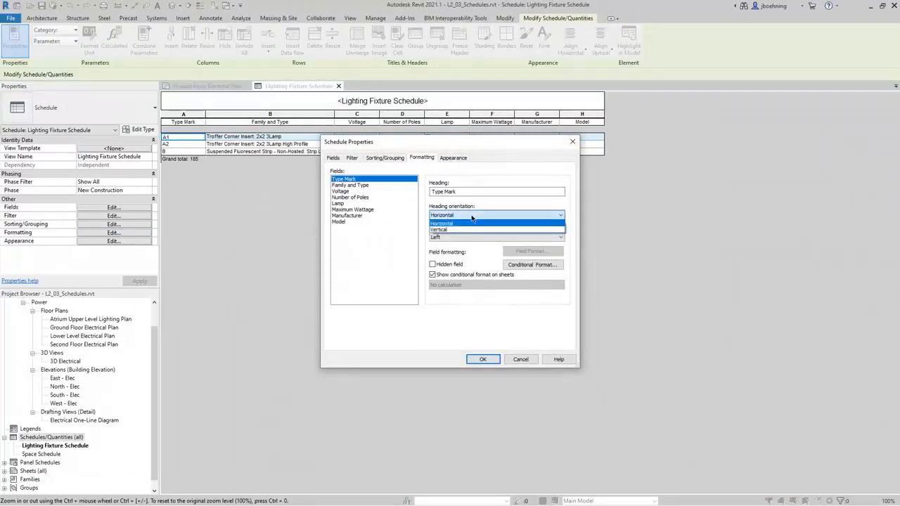
pyautogui.click(471, 222)
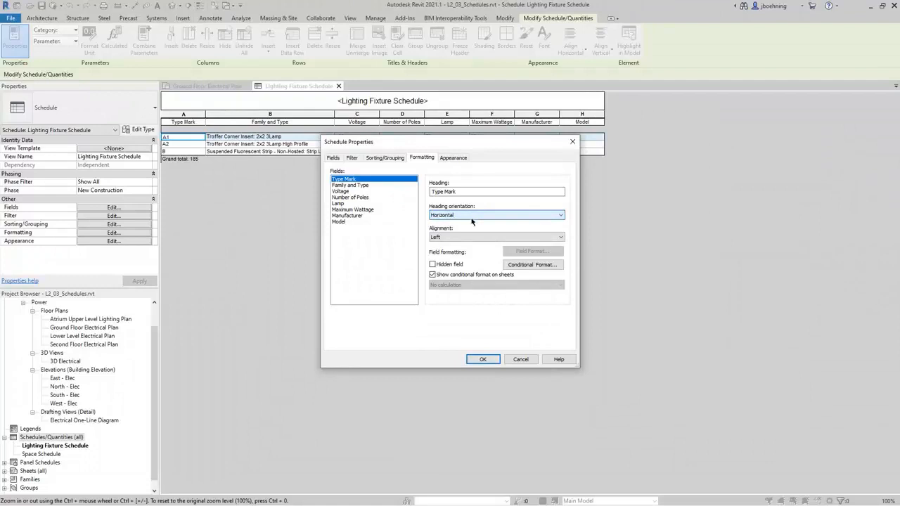
pyautogui.click(475, 239)
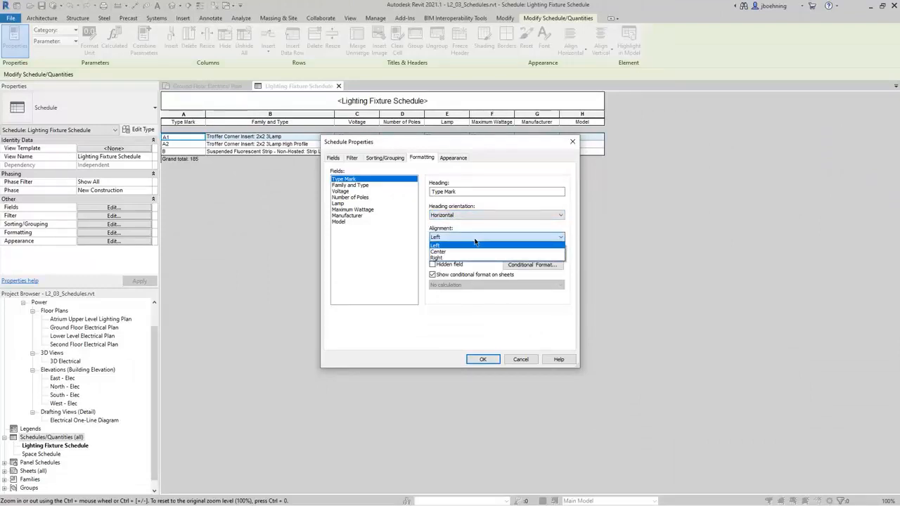
pyautogui.click(475, 240)
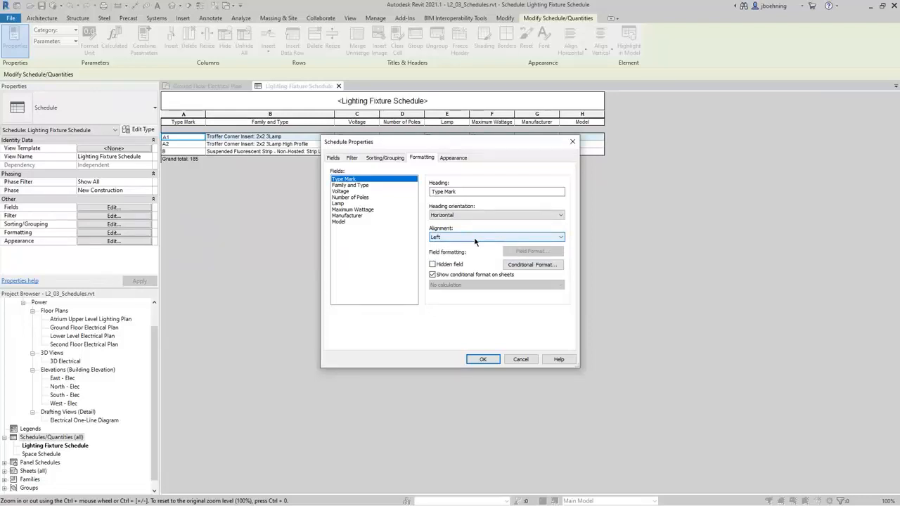
pyautogui.click(452, 157)
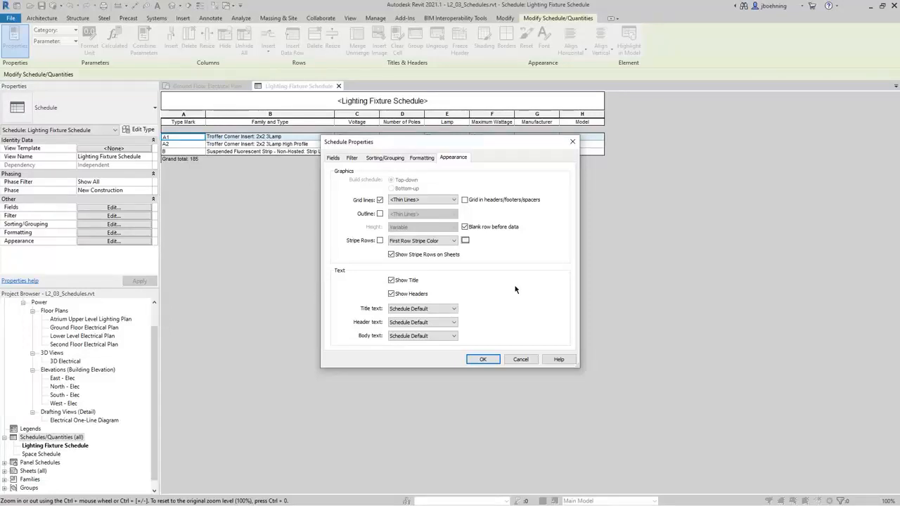
pyautogui.click(490, 360)
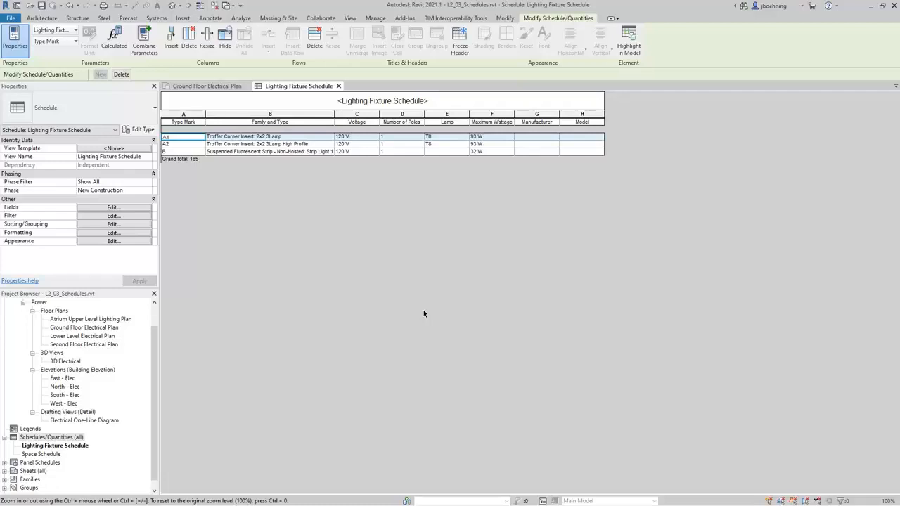
pyautogui.click(529, 138)
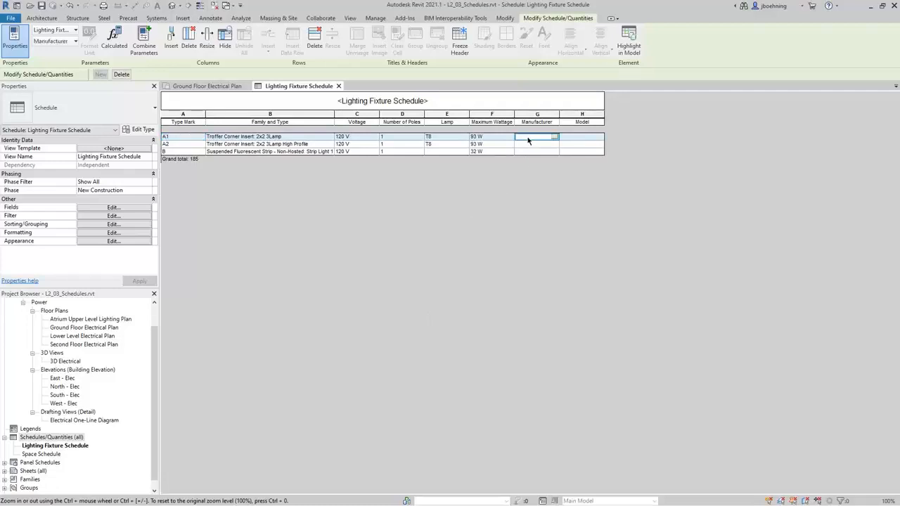
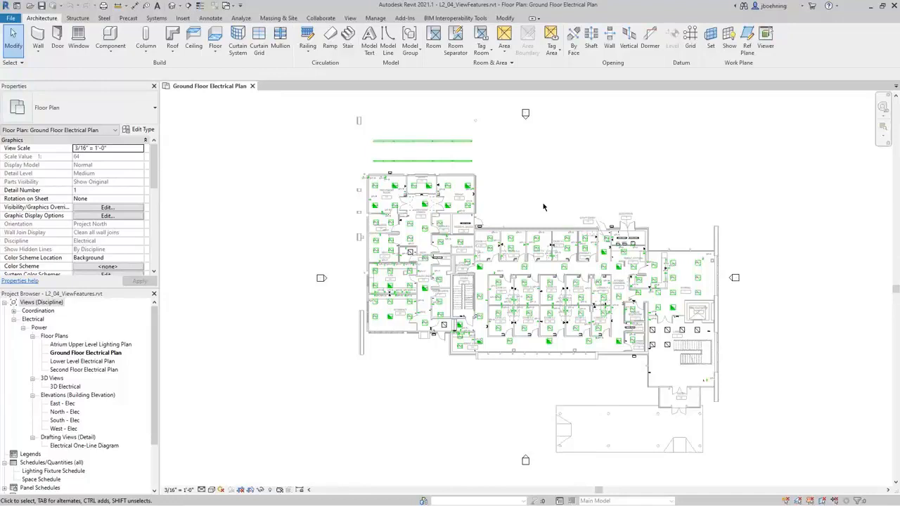
# Open the 3D Electrical view and enable its Section Box extents option.
pyautogui.doubleClick(65, 387)
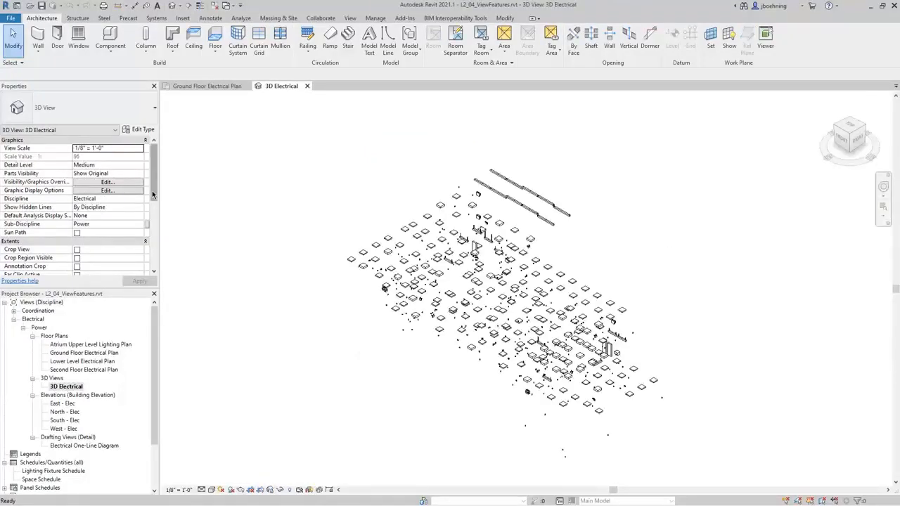
pyautogui.moveTo(152, 190); pyautogui.dragTo(151, 229)
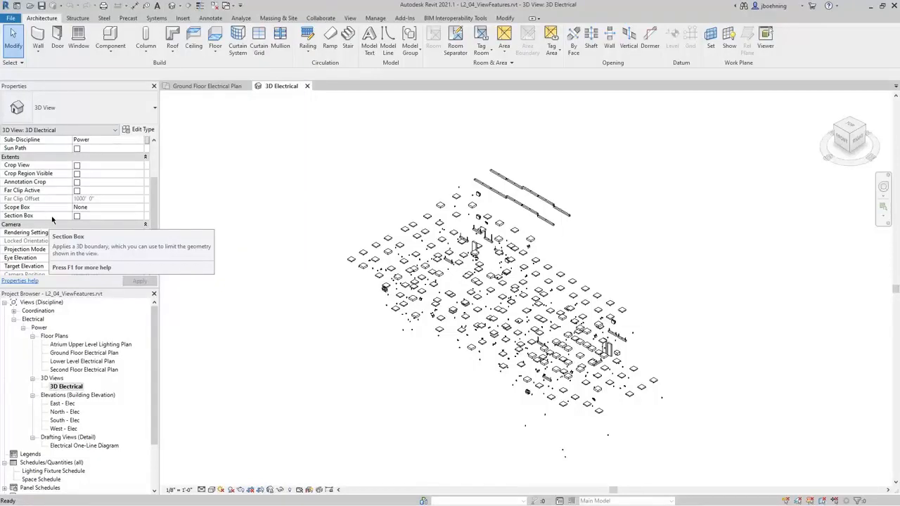
pyautogui.click(76, 216)
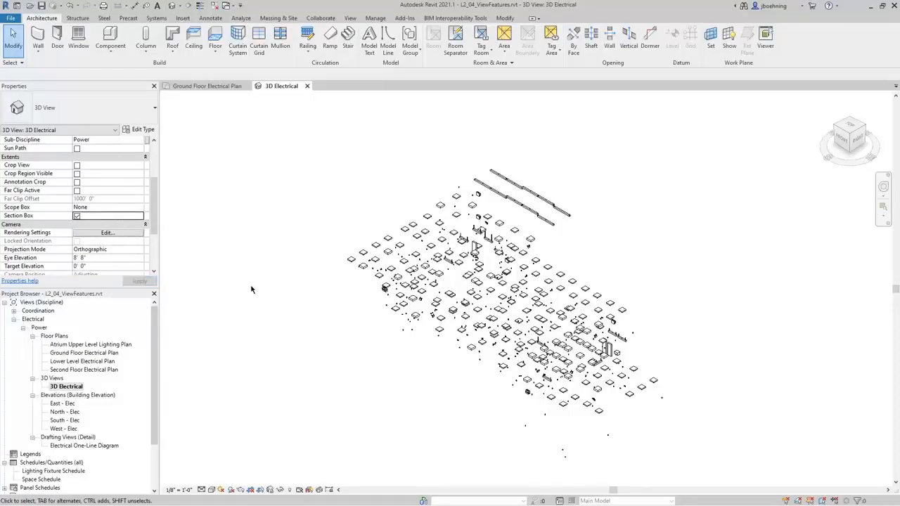
pyautogui.scroll(-2, 366, 332)
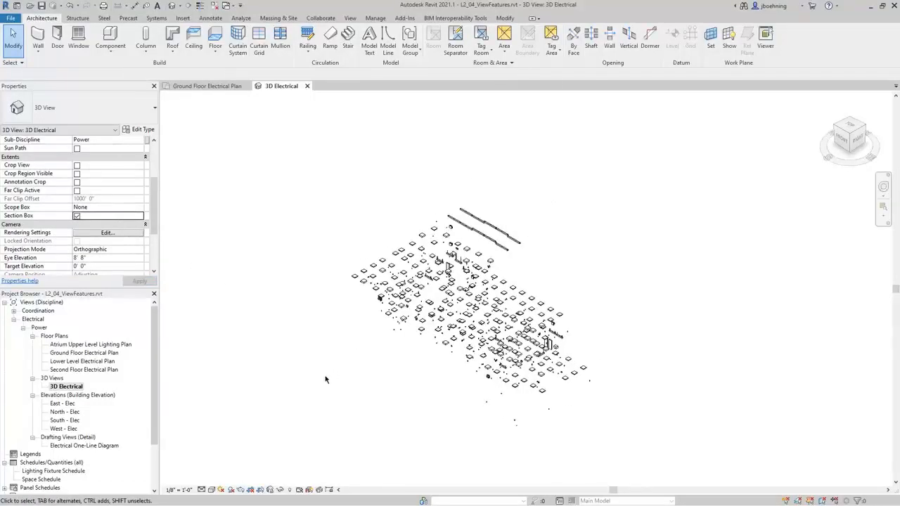
pyautogui.keyDown('shift'); pyautogui.moveTo(321, 377); pyautogui.dragTo(323, 345, button='middle'); pyautogui.keyUp('shift')
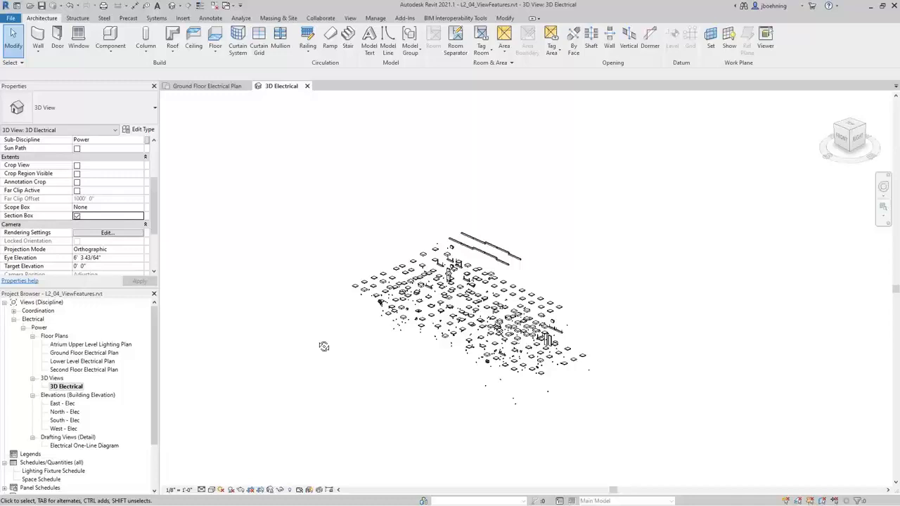
# Turn on visibility of the Section Boxes annotation category in the 3D Electrical view.
pyautogui.press('v')
pyautogui.press('v')
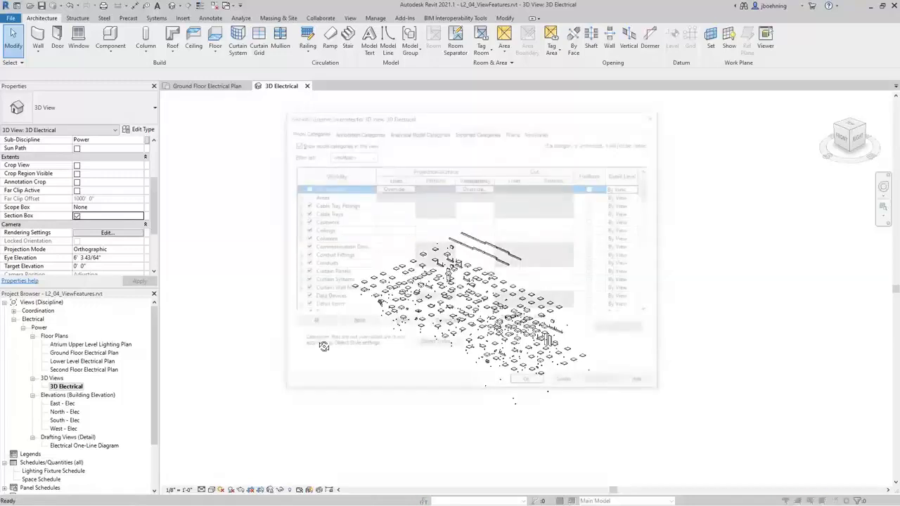
pyautogui.click(367, 134)
pyautogui.click(328, 248)
pyautogui.press('s')
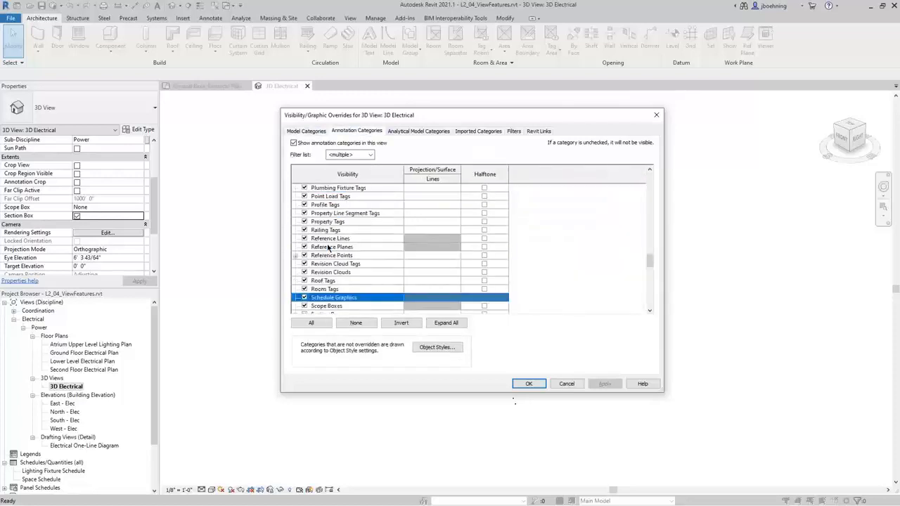
pyautogui.scroll(-2, 329, 248)
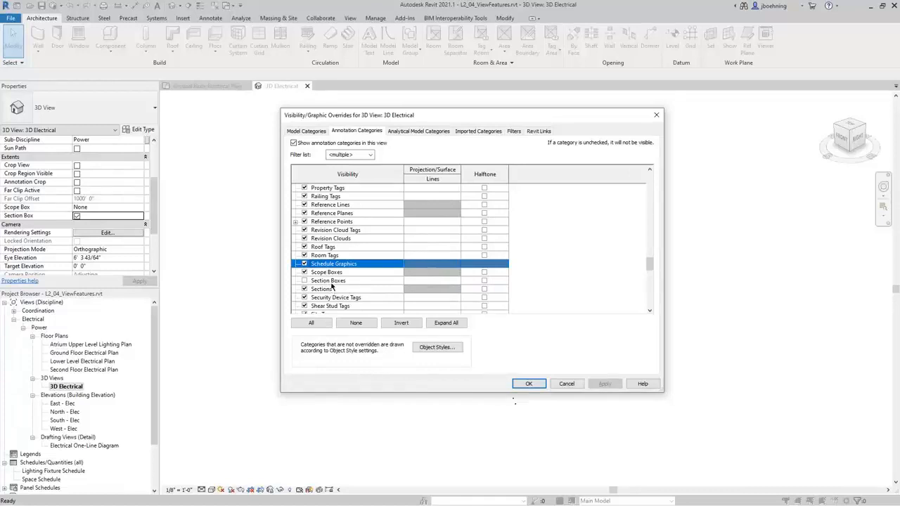
pyautogui.click(305, 281)
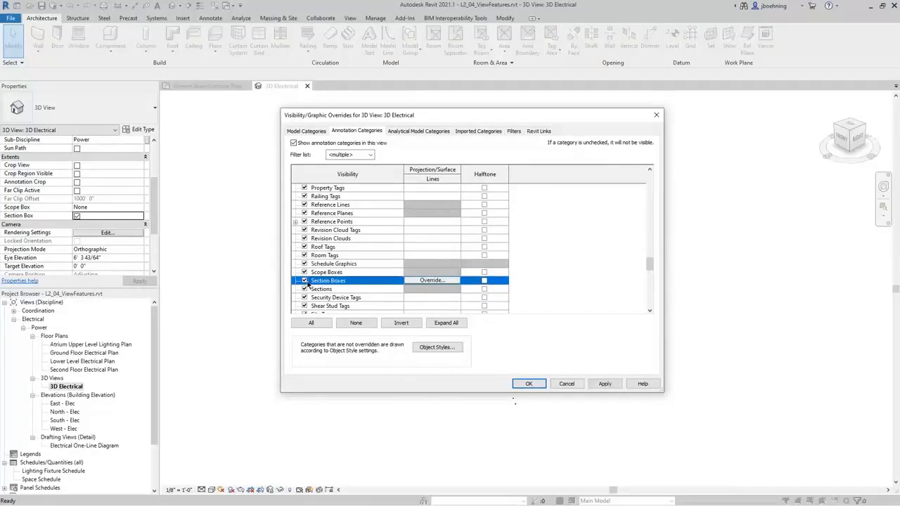
pyautogui.click(529, 383)
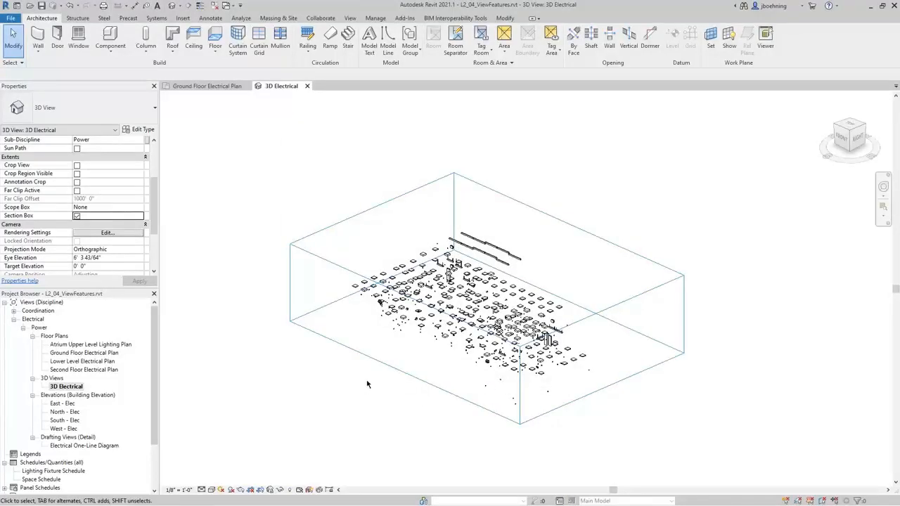
# Shrink the 3D Electrical view's section box by pulling its right and front faces inward and its top face down.
pyautogui.click(380, 366)
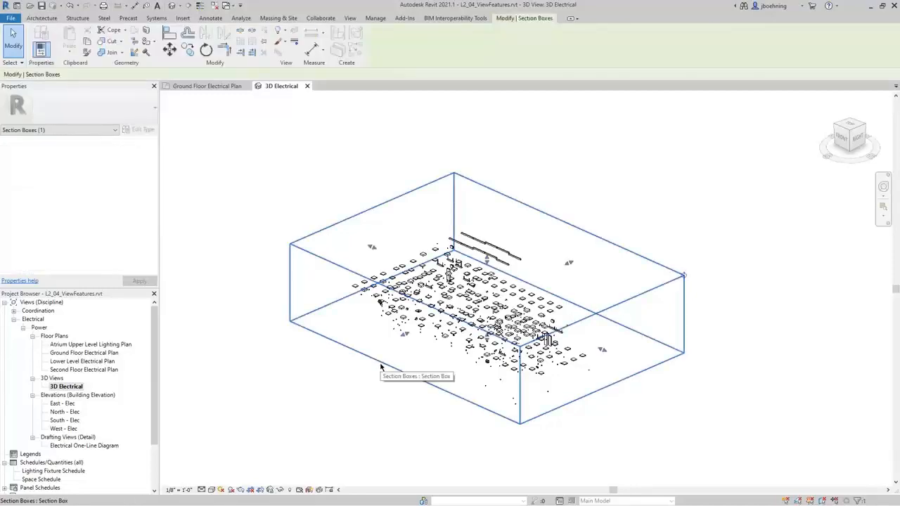
pyautogui.moveTo(381, 366)
pyautogui.keyDown('shift'); pyautogui.mouseDown(button='middle')
pyautogui.moveTo(436, 334)
pyautogui.moveTo(464, 336)
pyautogui.moveTo(452, 378)
pyautogui.moveTo(375, 378)
pyautogui.mouseUp(button='middle'); pyautogui.keyUp('shift')
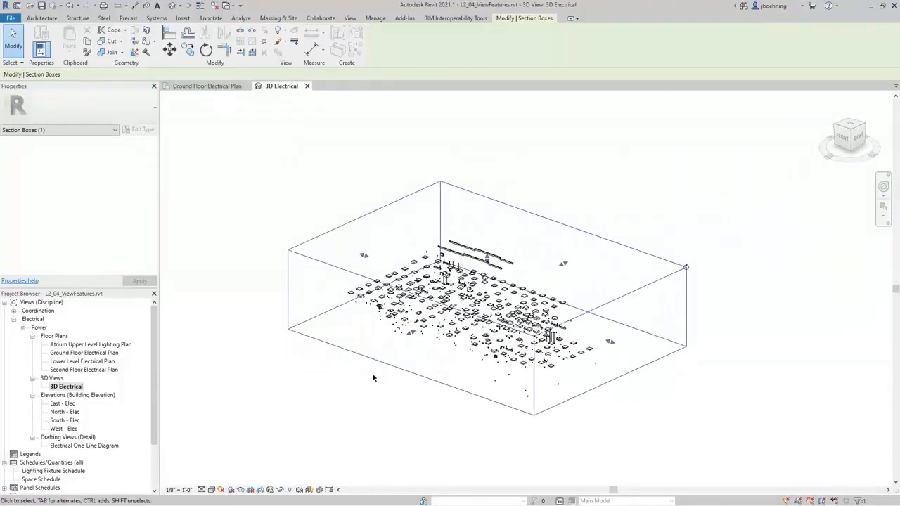
pyautogui.moveTo(610, 341); pyautogui.dragTo(552, 322)
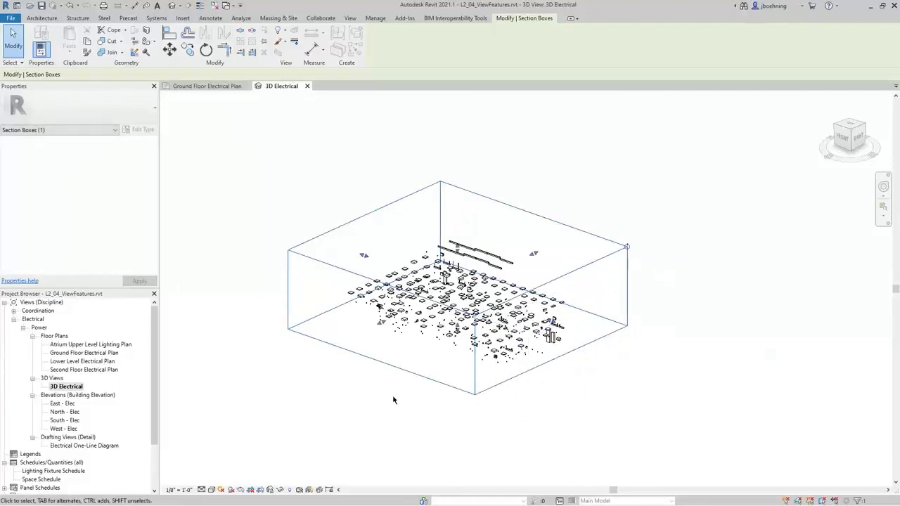
pyautogui.moveTo(380, 322); pyautogui.dragTo(432, 300)
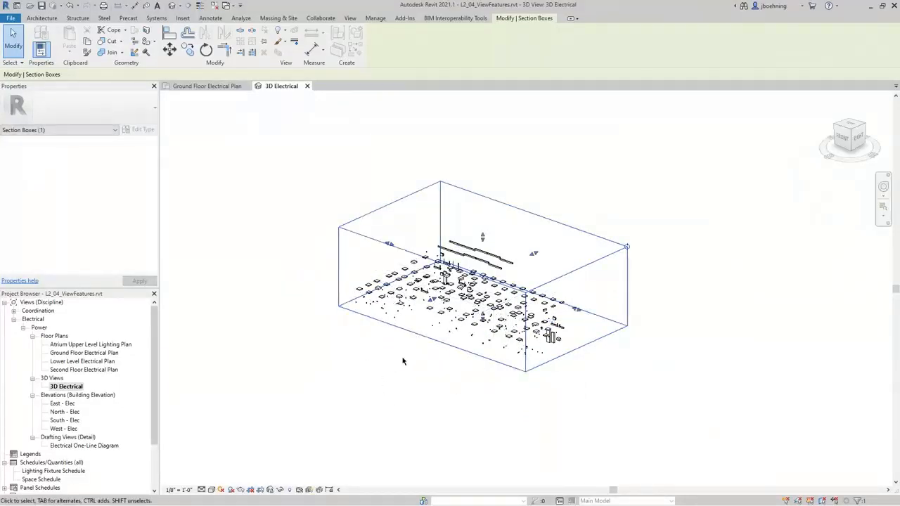
pyautogui.scroll(2, 403, 361)
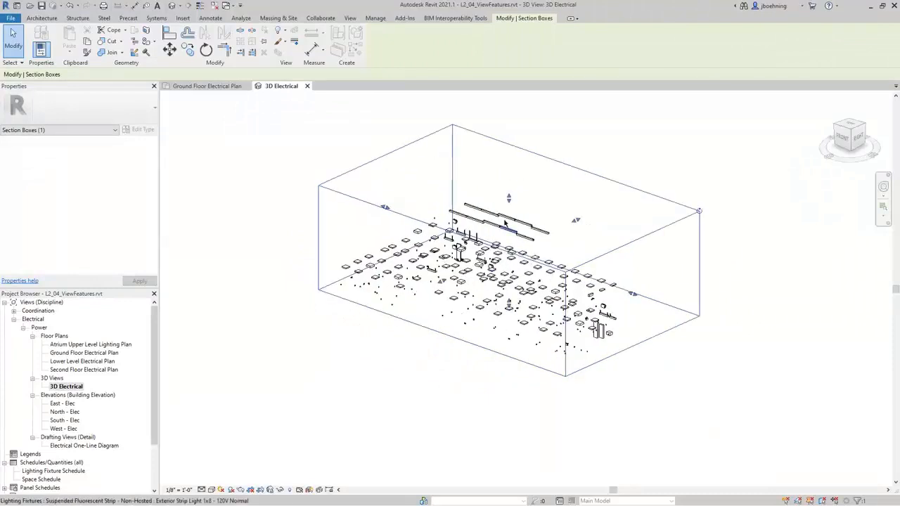
pyautogui.moveTo(508, 198); pyautogui.dragTo(508, 244)
pyautogui.scroll(3, 394, 348)
pyautogui.moveTo(394, 348)
pyautogui.keyDown('shift'); pyautogui.mouseDown(button='middle')
pyautogui.moveTo(438, 325)
pyautogui.moveTo(402, 347)
pyautogui.mouseUp(button='middle'); pyautogui.keyUp('shift')
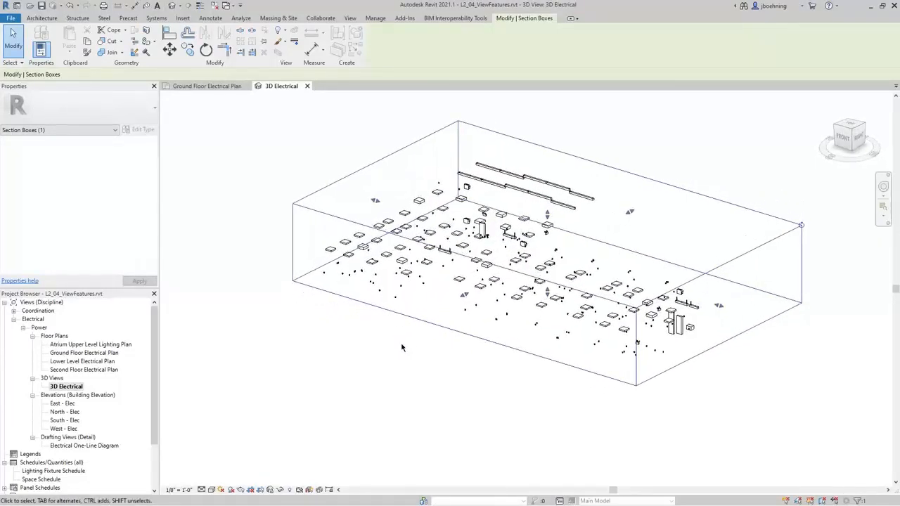
pyautogui.click(407, 362)
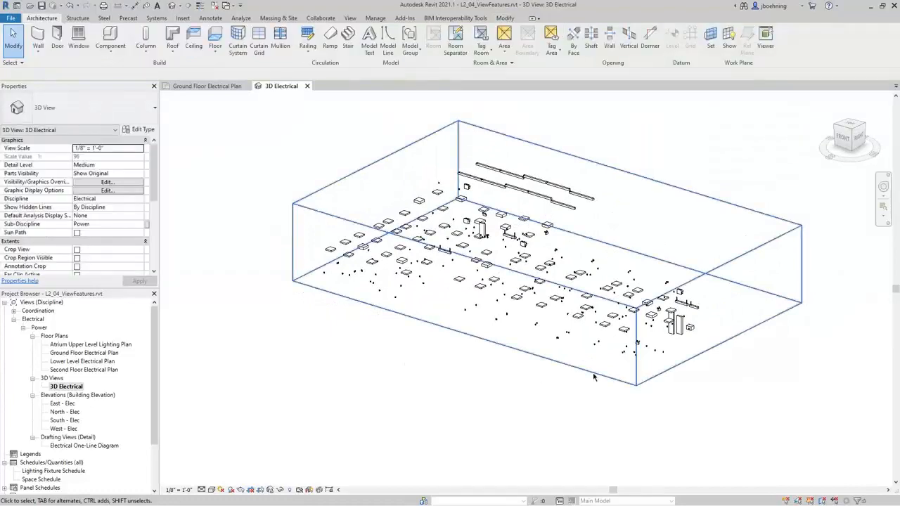
# Crop the 3D Electrical view with Selection Box around the two tall panels and the adjacent box-shaped equipment, and inspect them from behind.
pyautogui.scroll(5, 593, 378)
pyautogui.keyDown('shift'); pyautogui.moveTo(703, 376); pyautogui.dragTo(685, 354, button='middle'); pyautogui.keyUp('shift')
pyautogui.scroll(3, 533, 334)
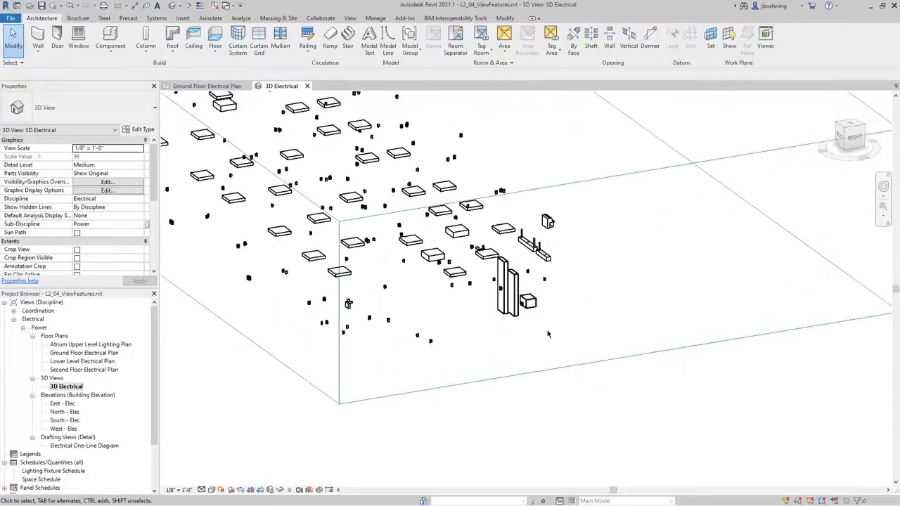
pyautogui.moveTo(549, 332); pyautogui.dragTo(492, 298)
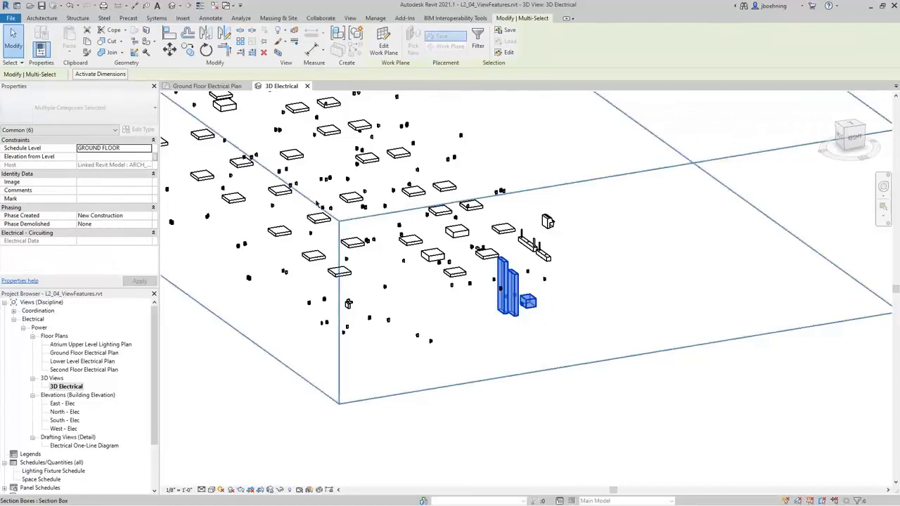
pyautogui.click(278, 55)
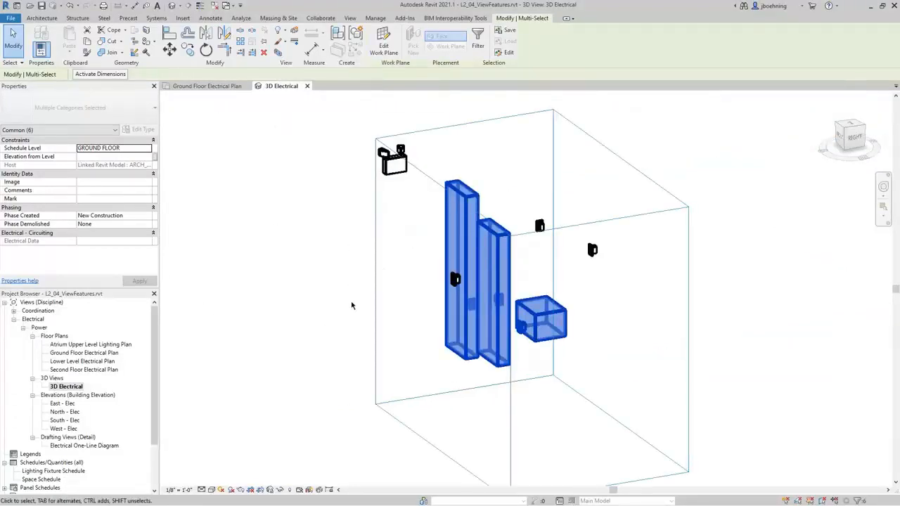
pyautogui.keyDown('shift'); pyautogui.moveTo(351, 305); pyautogui.dragTo(337, 344, button='middle'); pyautogui.keyUp('shift')
pyautogui.click(322, 344)
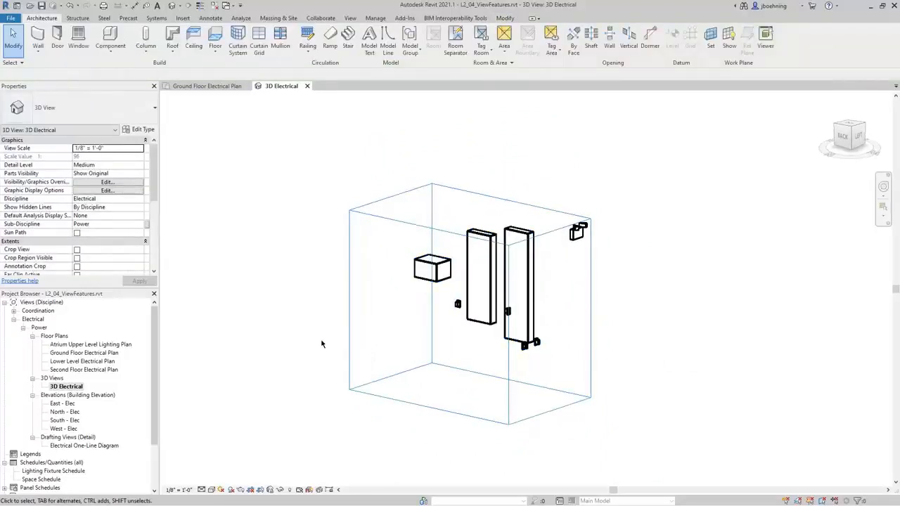
pyautogui.keyDown('shift'); pyautogui.moveTo(334, 345); pyautogui.dragTo(355, 364, button='middle'); pyautogui.keyUp('shift')
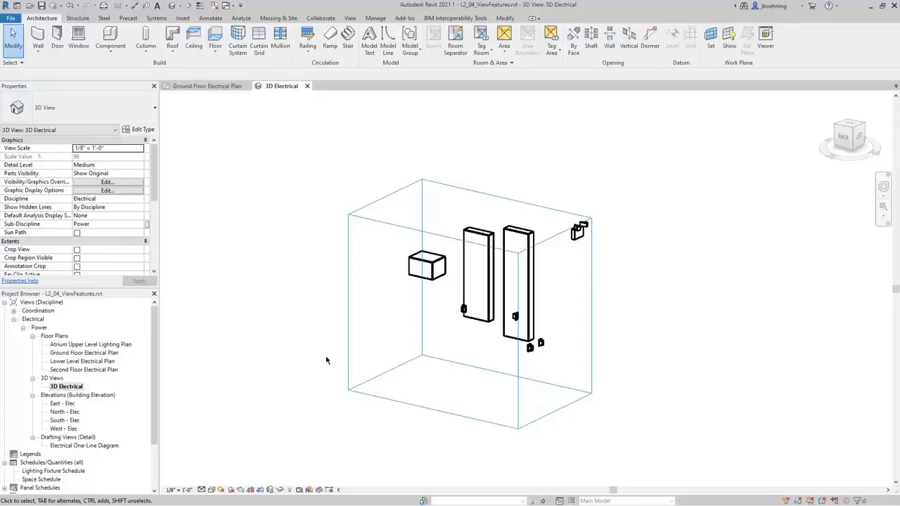
# Select the light fixtures and other elements in room EXAM 1-3 on the Ground Floor Electrical Plan and isolate them in 3D with Selection Box.
pyautogui.click(188, 86)
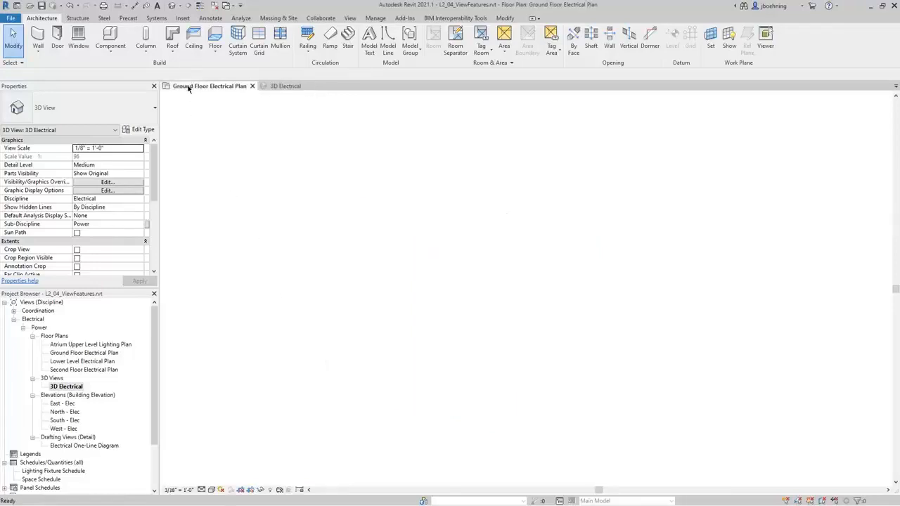
pyautogui.scroll(5, 503, 244)
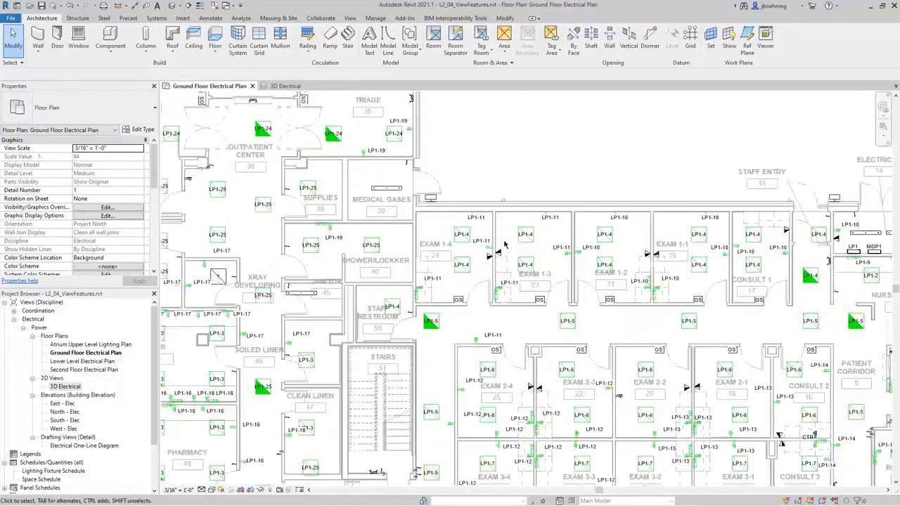
pyautogui.moveTo(497, 187); pyautogui.dragTo(561, 294)
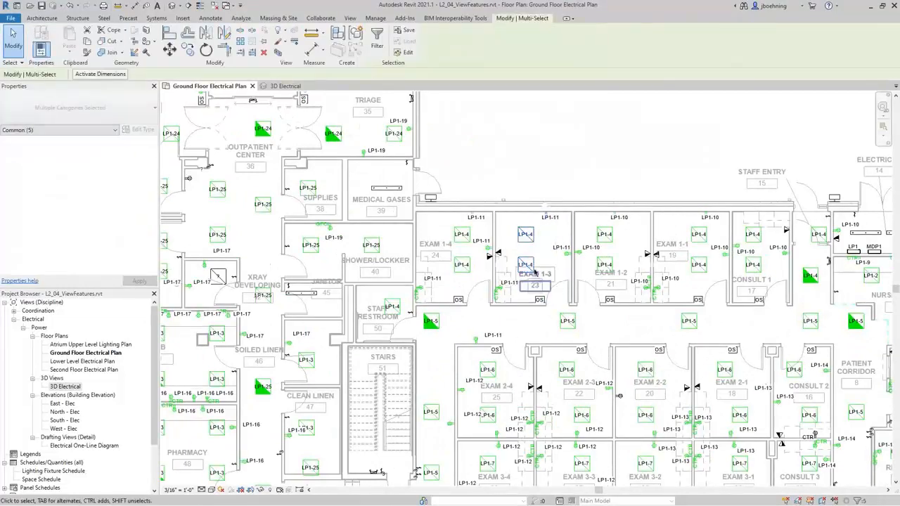
pyautogui.click(279, 54)
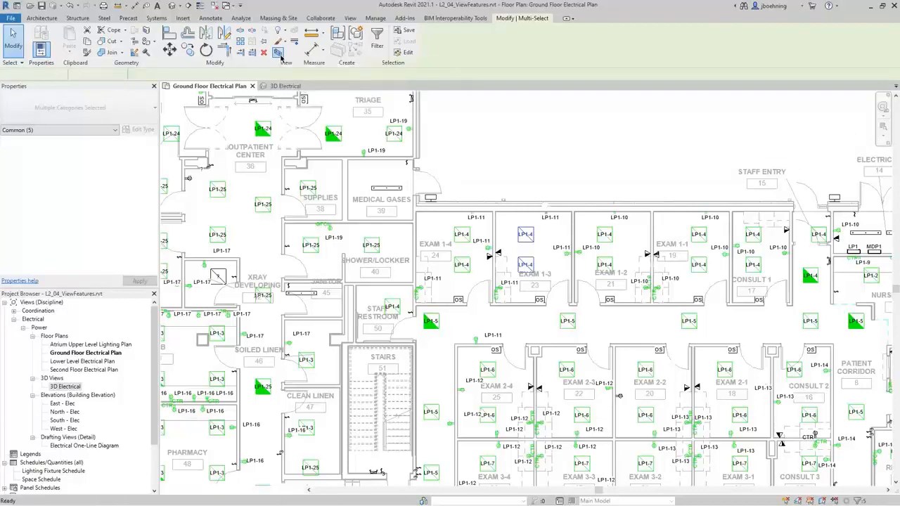
pyautogui.click(416, 350)
pyautogui.scroll(-3, 416, 350)
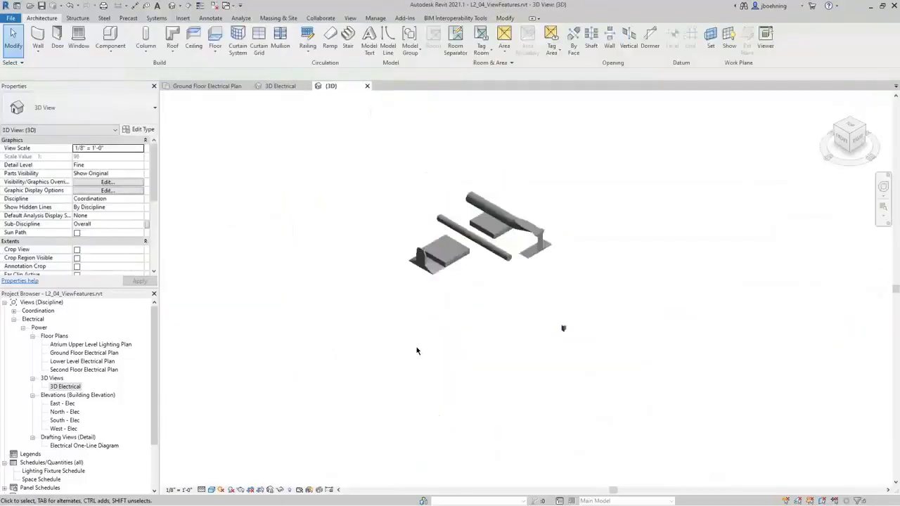
pyautogui.keyDown('shift'); pyautogui.moveTo(384, 324); pyautogui.dragTo(561, 297, button='middle'); pyautogui.keyUp('shift')
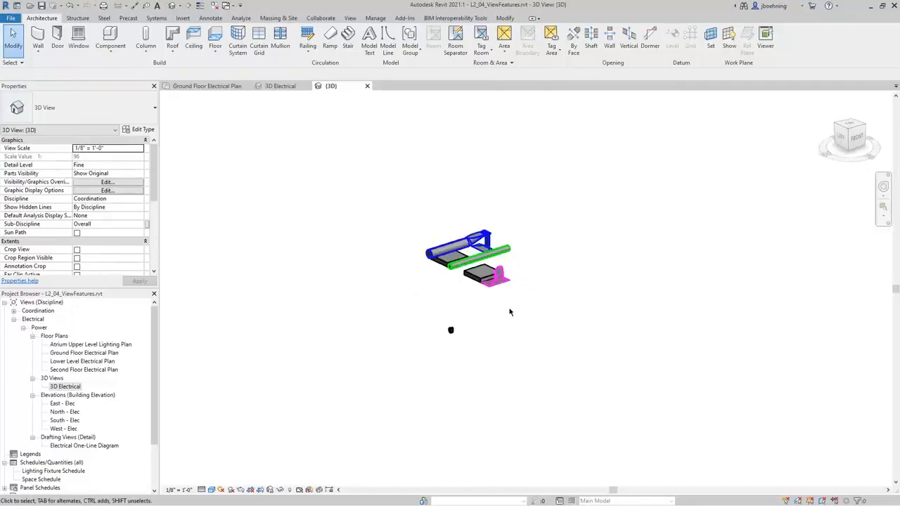
pyautogui.scroll(3, 434, 313)
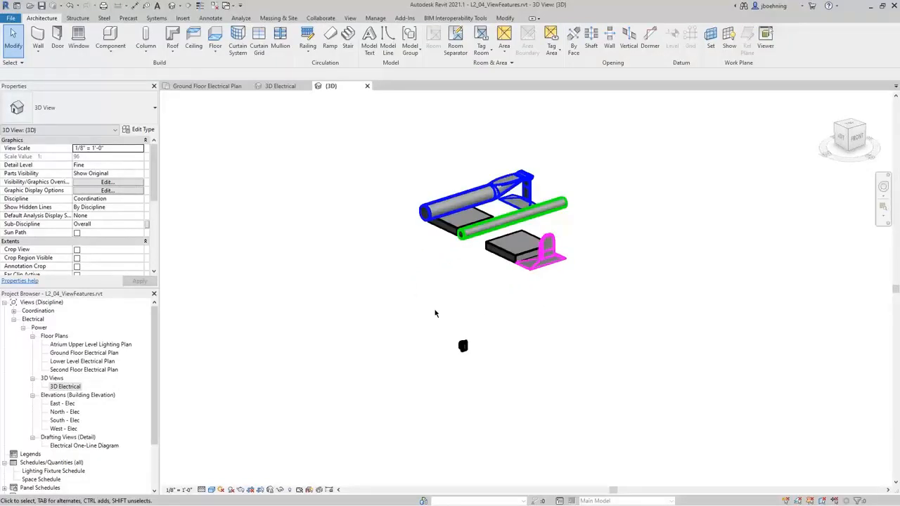
pyautogui.moveTo(480, 309)
pyautogui.keyDown('shift'); pyautogui.mouseDown(button='middle')
pyautogui.moveTo(631, 312)
pyautogui.moveTo(418, 308)
pyautogui.moveTo(497, 305)
pyautogui.mouseUp(button='middle'); pyautogui.keyUp('shift')
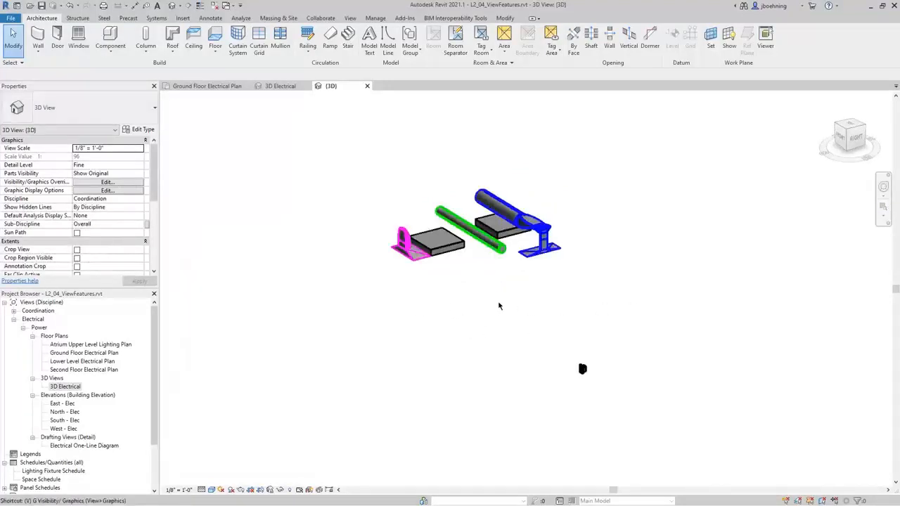
# Turn on visibility of the Section Boxes annotation category in the default {3D} view and select its section box.
pyautogui.press('v')
pyautogui.press('g')
pyautogui.click(357, 131)
pyautogui.click(344, 224)
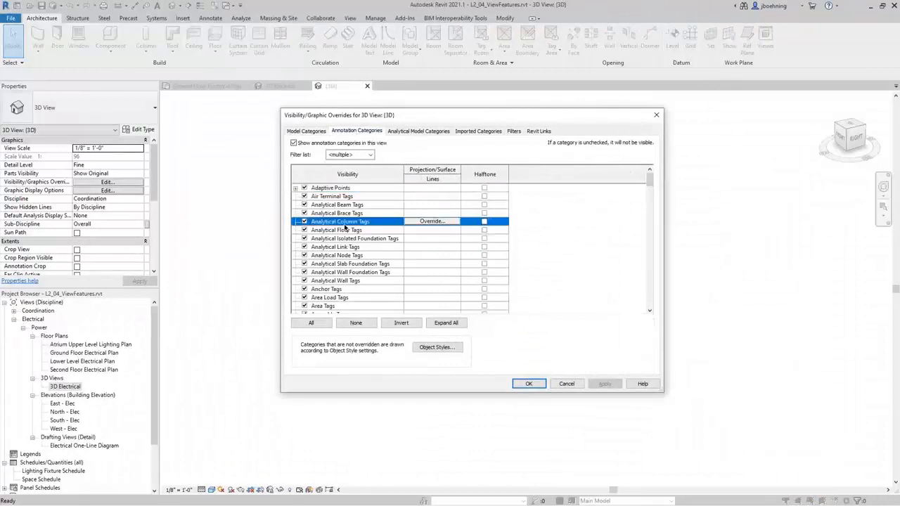
pyautogui.press('s')
pyautogui.scroll(-1, 334, 246)
pyautogui.click(319, 291)
pyautogui.press('space')
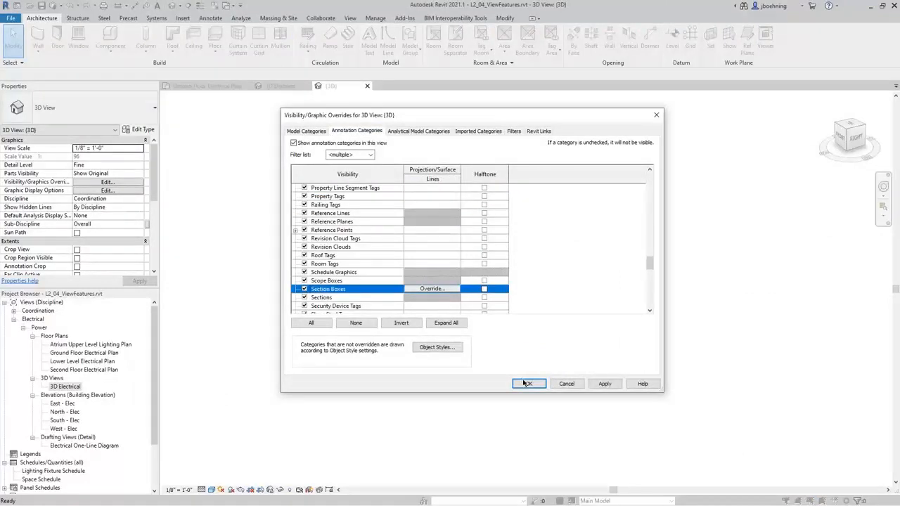
pyautogui.click(529, 383)
pyautogui.click(441, 342)
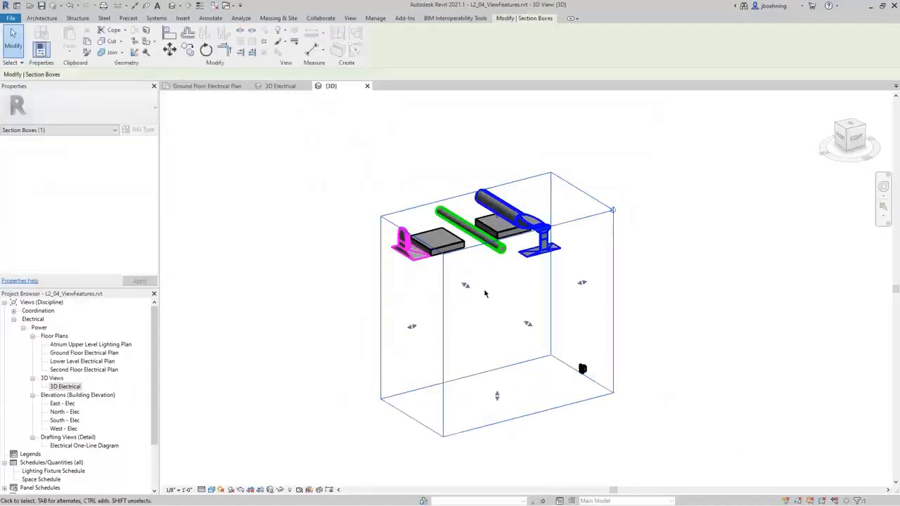
# Enlarge the {3D} view's section box by raising its top face and pulling its right face outward, and inspect the exposed ducts and pipes.
pyautogui.moveTo(496, 214); pyautogui.dragTo(496, 181)
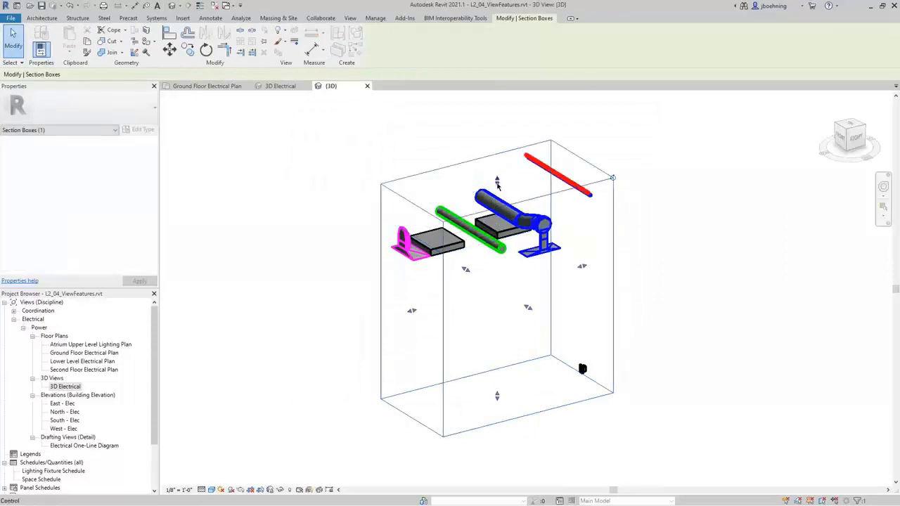
pyautogui.moveTo(613, 178); pyautogui.dragTo(658, 206)
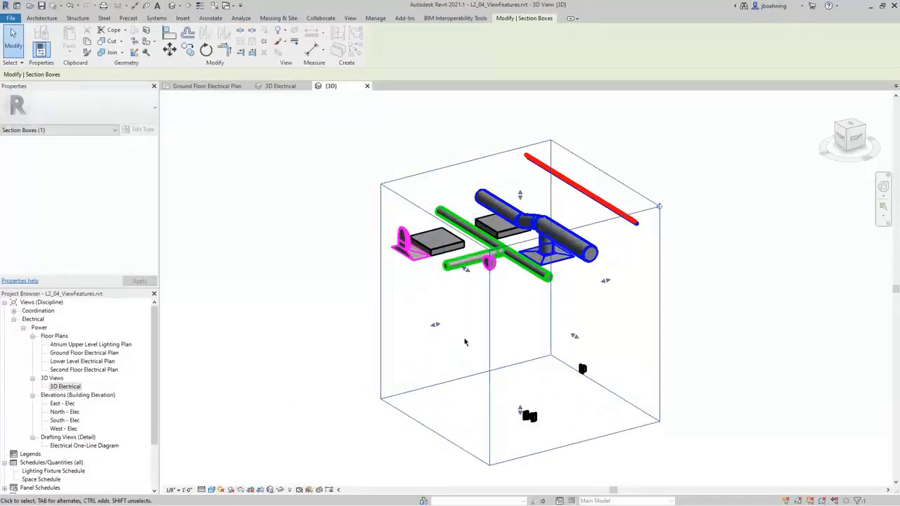
pyautogui.keyDown('shift'); pyautogui.moveTo(465, 341); pyautogui.dragTo(452, 329, button='middle'); pyautogui.keyUp('shift')
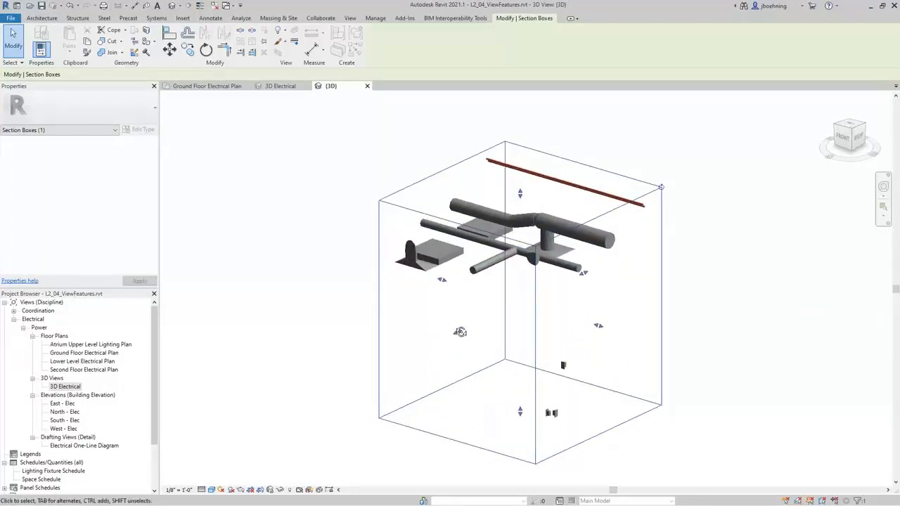
pyautogui.scroll(2, 445, 324)
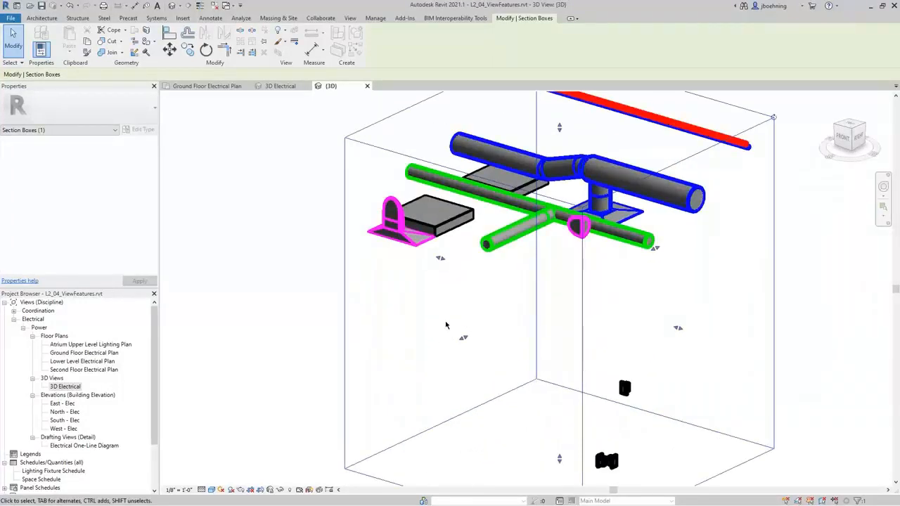
pyautogui.scroll(-3, 442, 325)
pyautogui.keyDown('shift'); pyautogui.moveTo(442, 325); pyautogui.dragTo(588, 334, button='middle'); pyautogui.keyUp('shift')
pyautogui.click(353, 312)
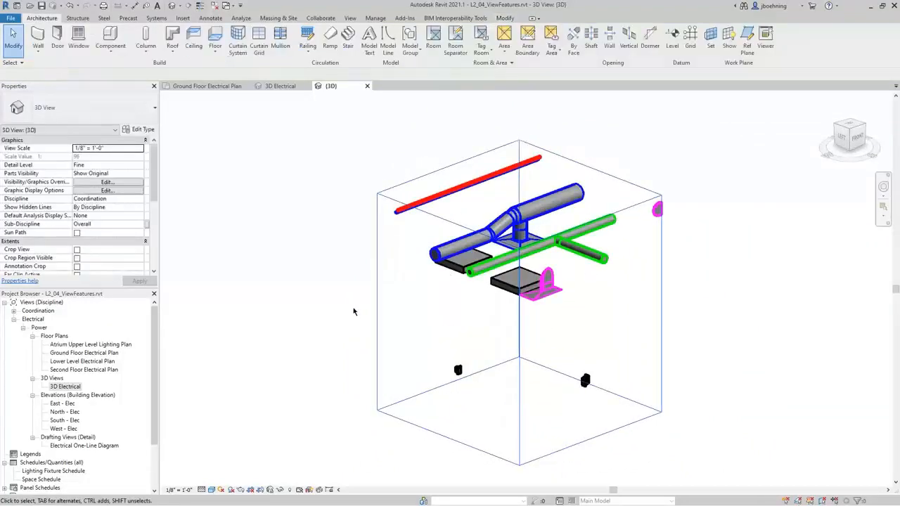
# Turn on visibility of the ARCH_LINK.rvt link instance in the {3D} view to show the architectural walls and ceiling.
pyautogui.press('g')
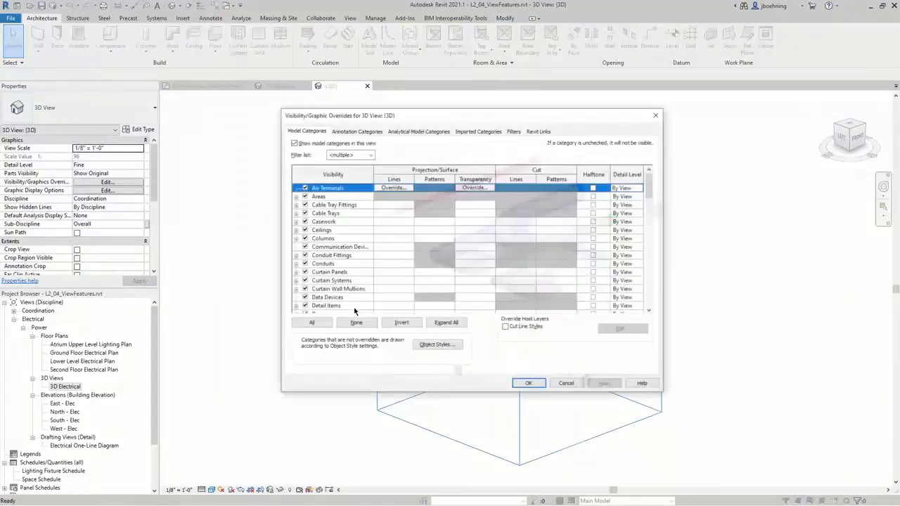
pyautogui.click(539, 131)
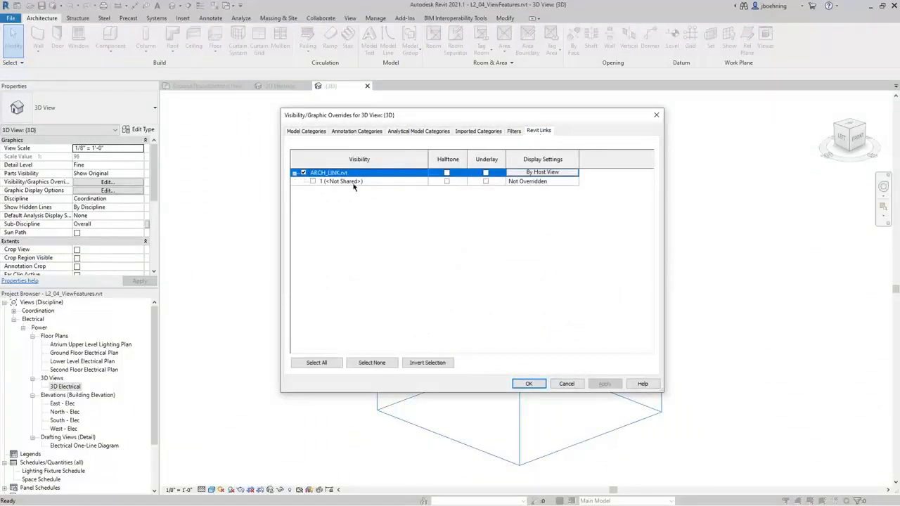
pyautogui.click(313, 182)
pyautogui.click(529, 384)
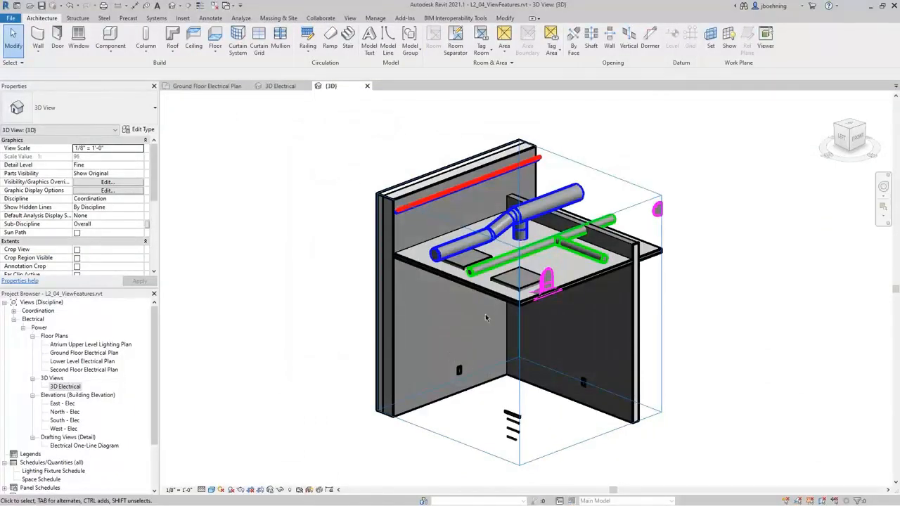
pyautogui.moveTo(485, 317)
pyautogui.keyDown('shift'); pyautogui.mouseDown(button='middle')
pyautogui.moveTo(605, 304)
pyautogui.moveTo(597, 192)
pyautogui.moveTo(471, 316)
pyautogui.mouseUp(button='middle'); pyautogui.keyUp('shift')
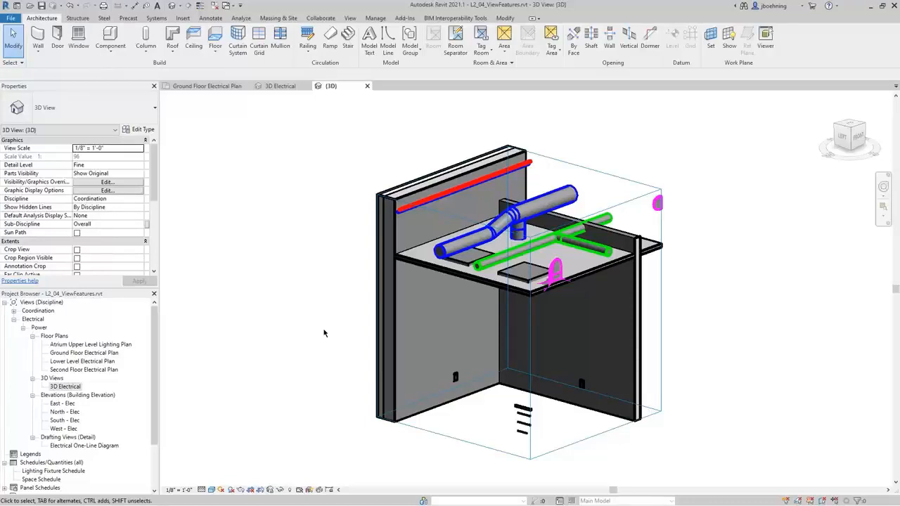
# Draw a scope box around the treatment, triage and pharmacy wing on the Ground Floor Electrical Plan and name it Area A.
pyautogui.click(210, 87)
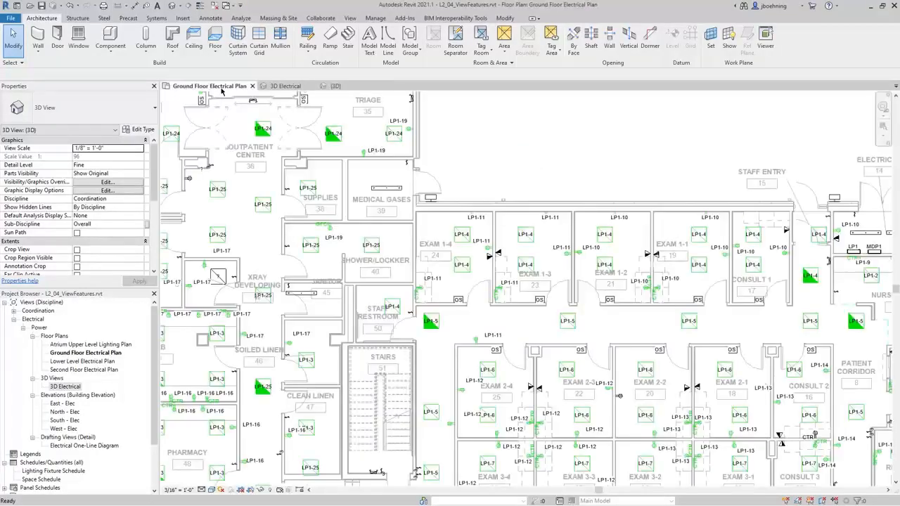
pyautogui.scroll(-5, 615, 222)
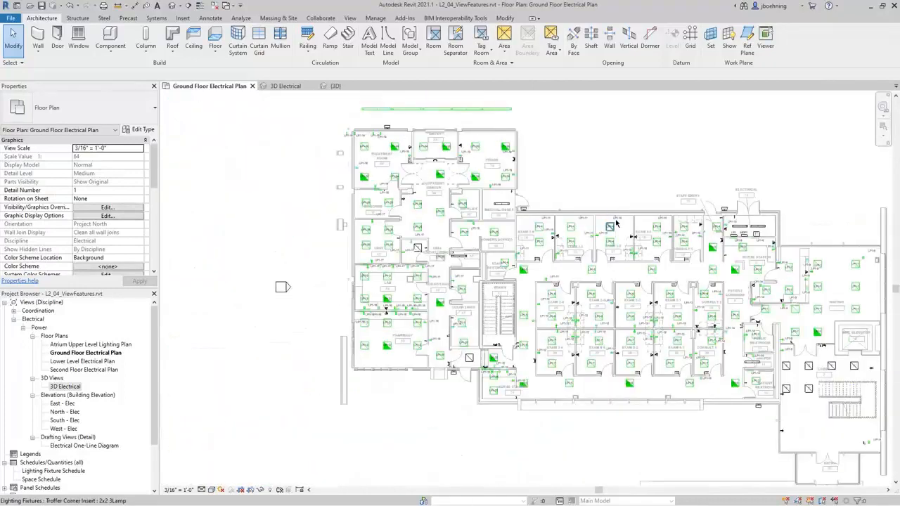
pyautogui.moveTo(615, 184); pyautogui.dragTo(532, 185, button='middle')
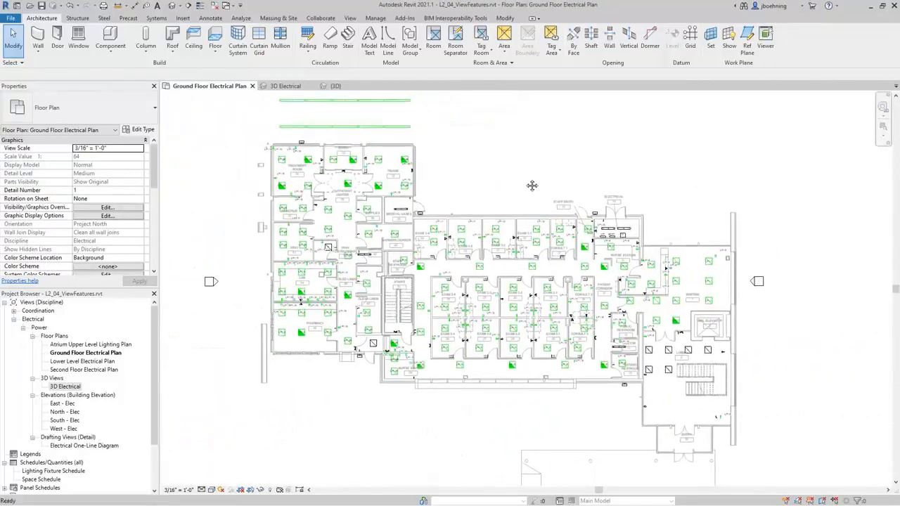
pyautogui.click(349, 18)
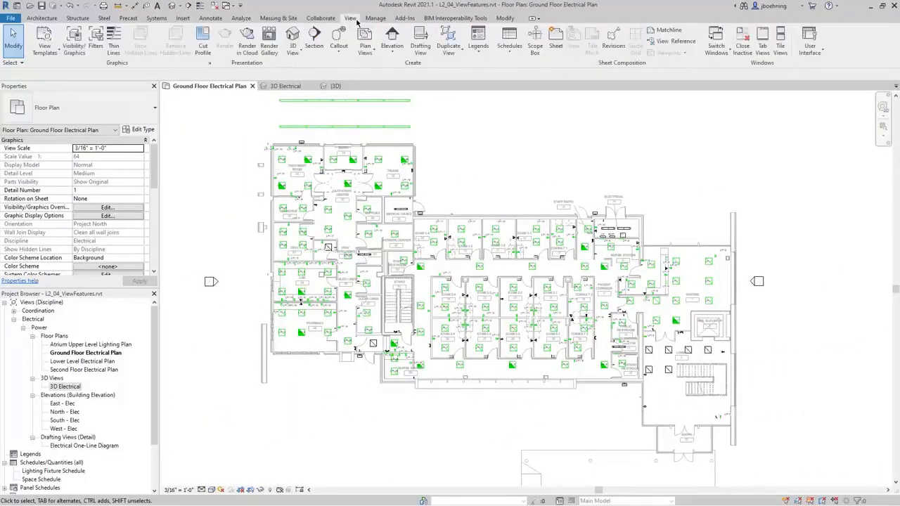
pyautogui.click(536, 55)
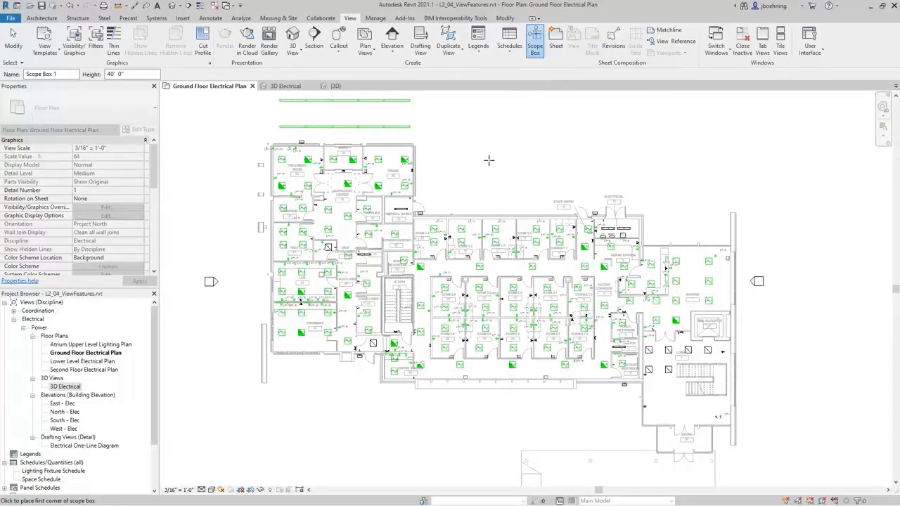
pyautogui.click(260, 140)
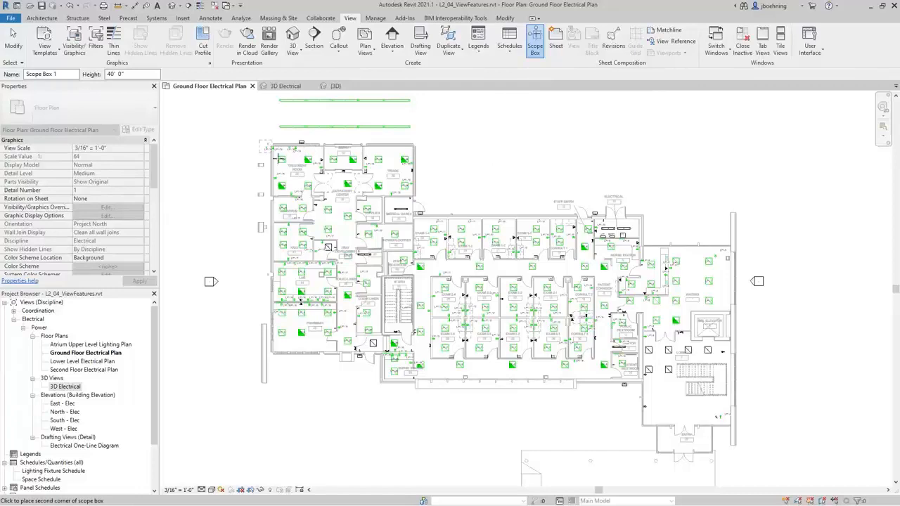
pyautogui.click(420, 392)
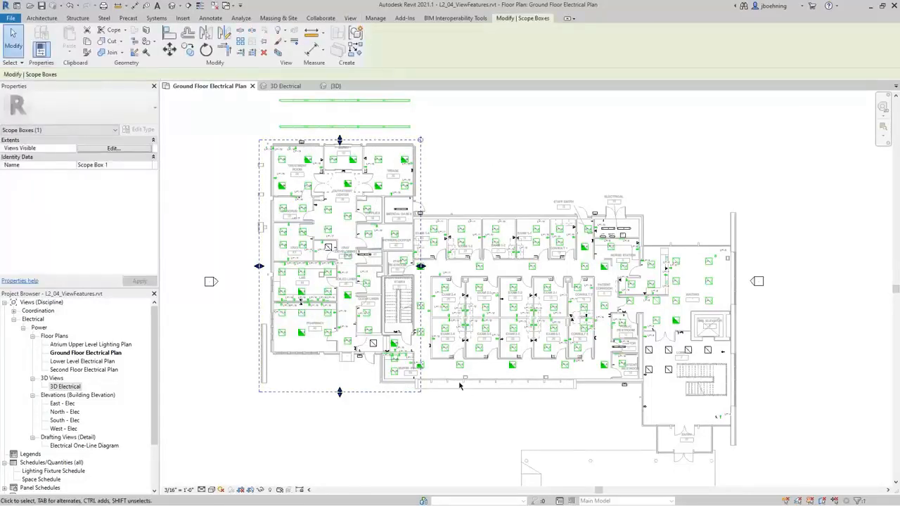
pyautogui.click(122, 166)
pyautogui.write('Area A')
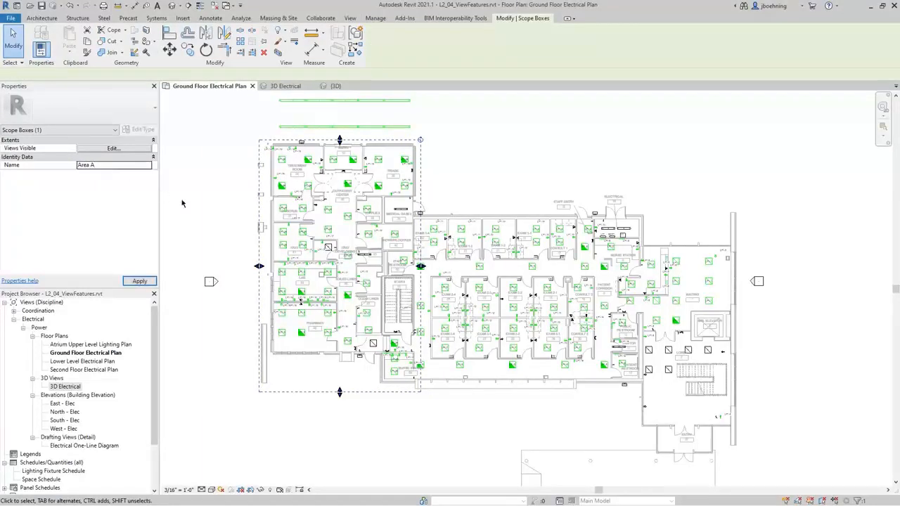
pyautogui.click(186, 200)
# Draw a second scope box around the central exam room block, slightly overlapping the first, and name it Area B.
pyautogui.click(534, 47)
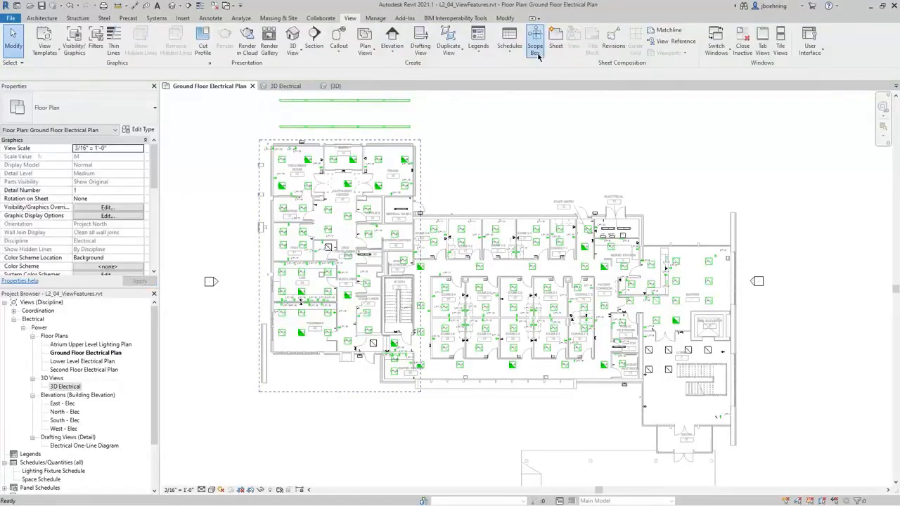
pyautogui.click(419, 212)
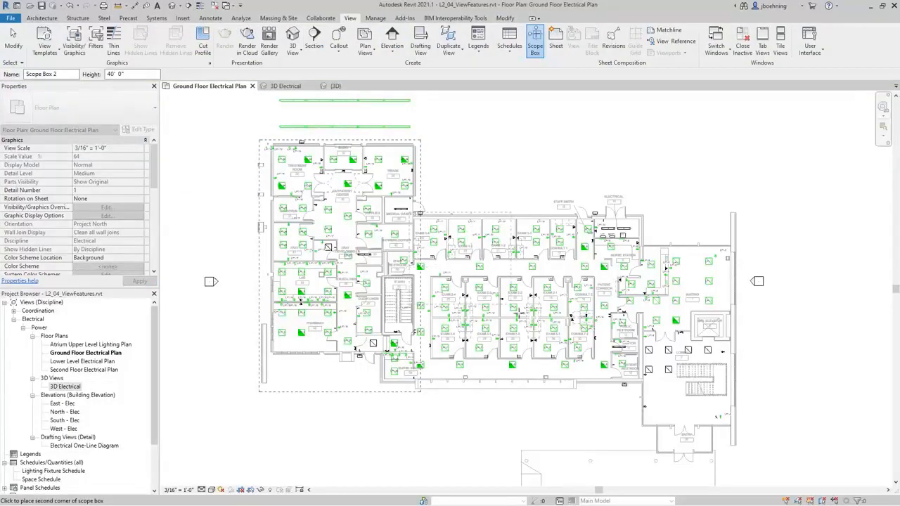
pyautogui.click(647, 388)
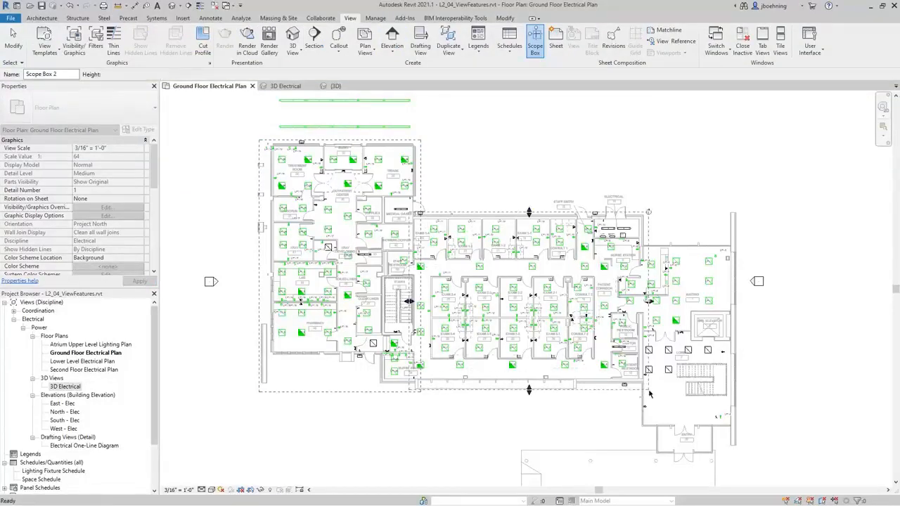
pyautogui.click(128, 166)
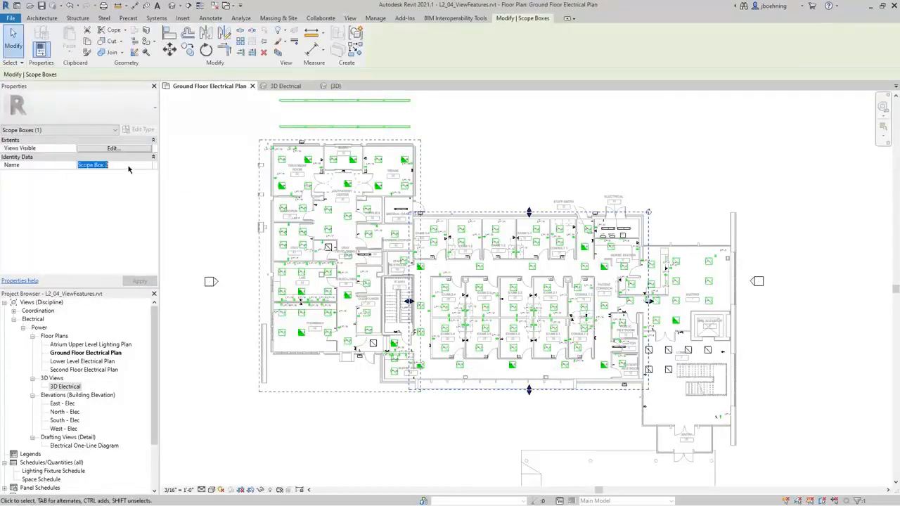
pyautogui.write('Area B')
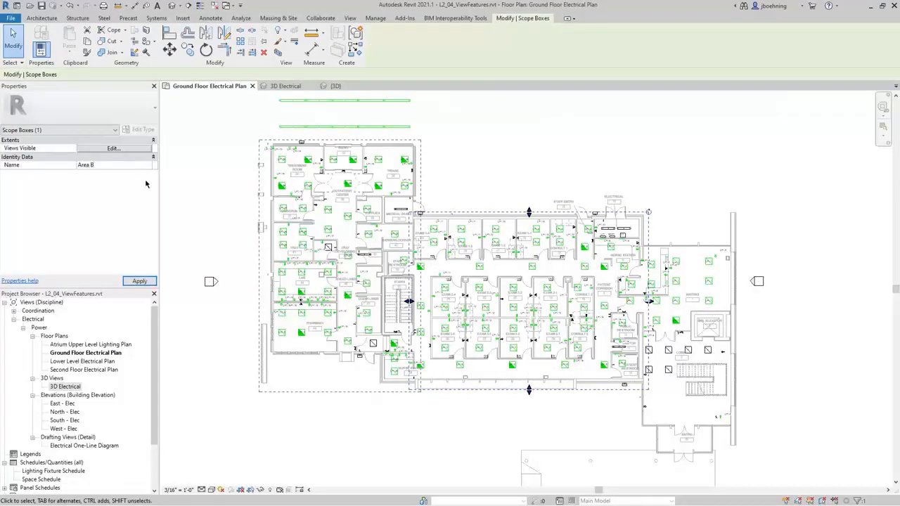
pyautogui.press('Return')
pyautogui.click(201, 219)
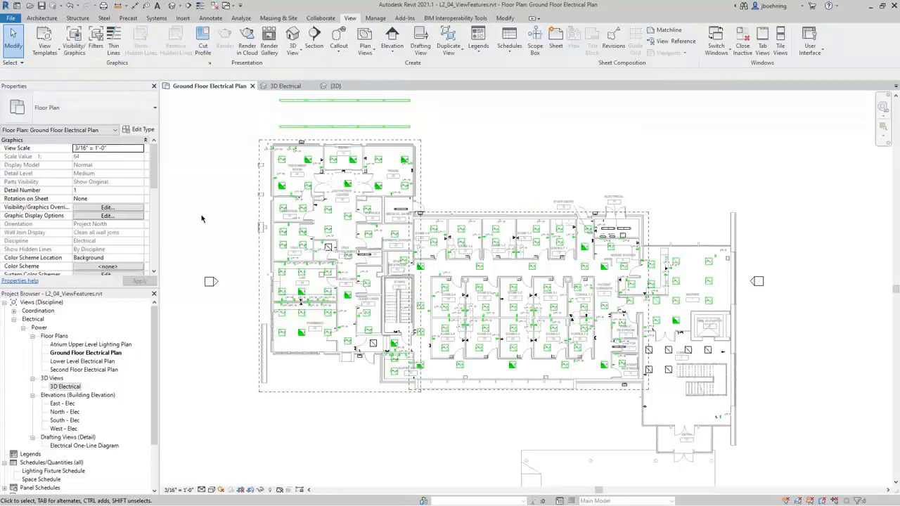
# Draw a third scope box around the waiting, elevator and entry wing, overlapping the exam room box, and name it Area C.
pyautogui.click(537, 59)
pyautogui.click(634, 241)
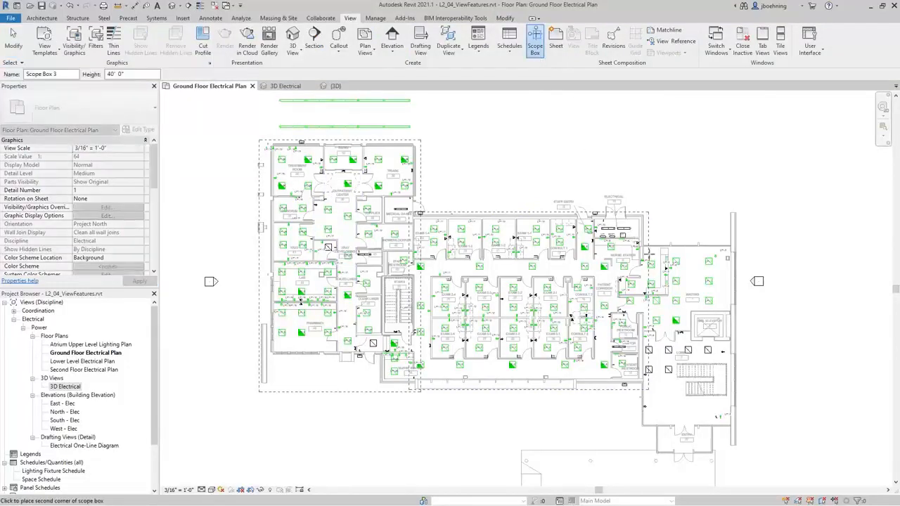
pyautogui.click(740, 458)
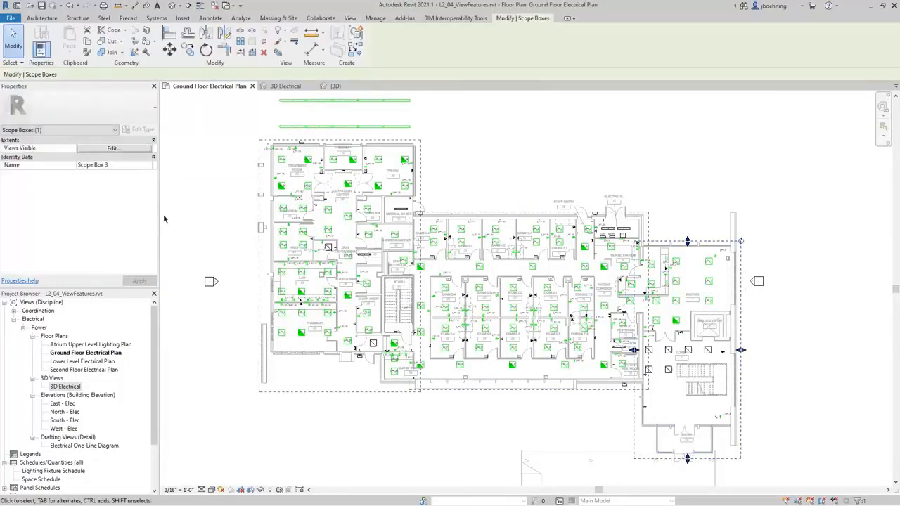
pyautogui.click(113, 166)
pyautogui.write('Area C')
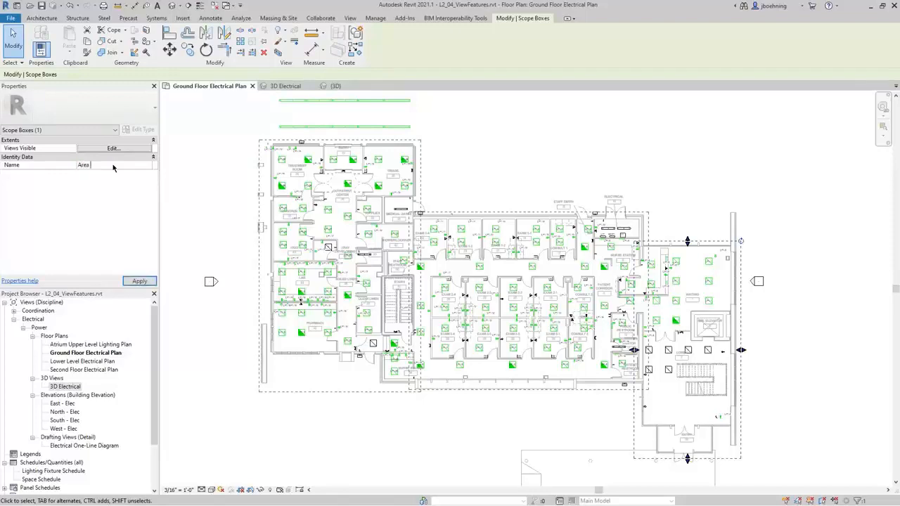
pyautogui.click(198, 209)
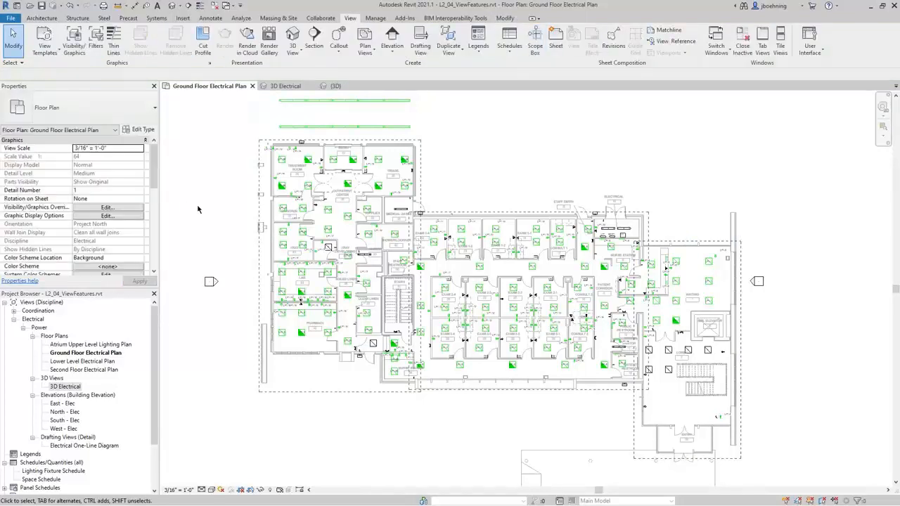
# Turn off the section box in the {3D} view and bring the whole building with its scope boxes into view.
pyautogui.click(331, 86)
pyautogui.scroll(-3, 119, 220)
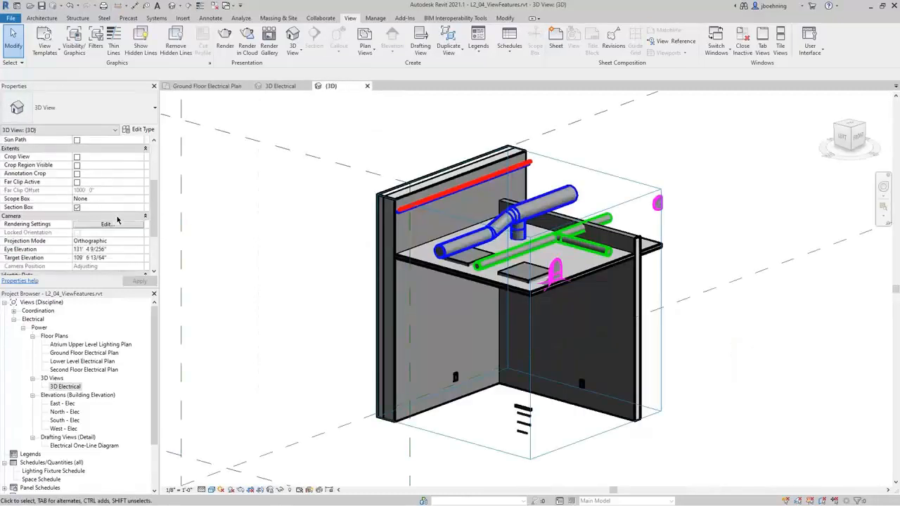
pyautogui.click(77, 207)
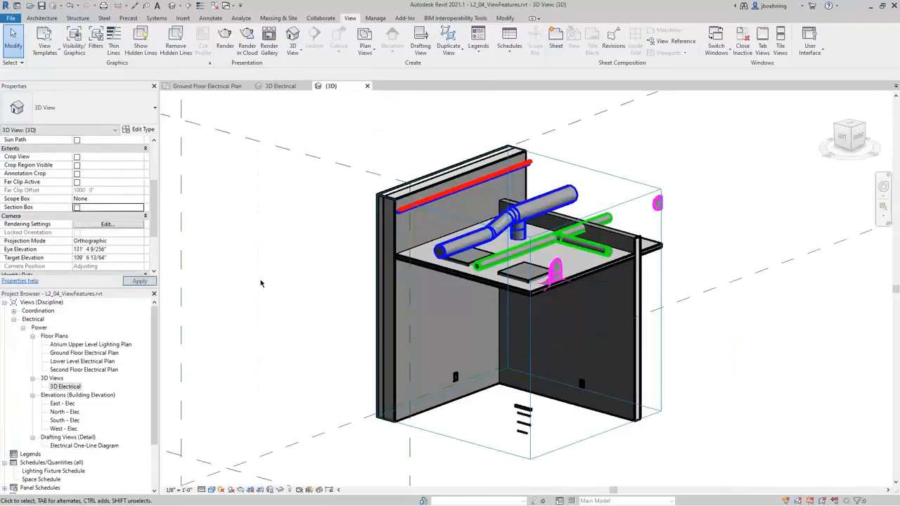
pyautogui.scroll(-10, 306, 289)
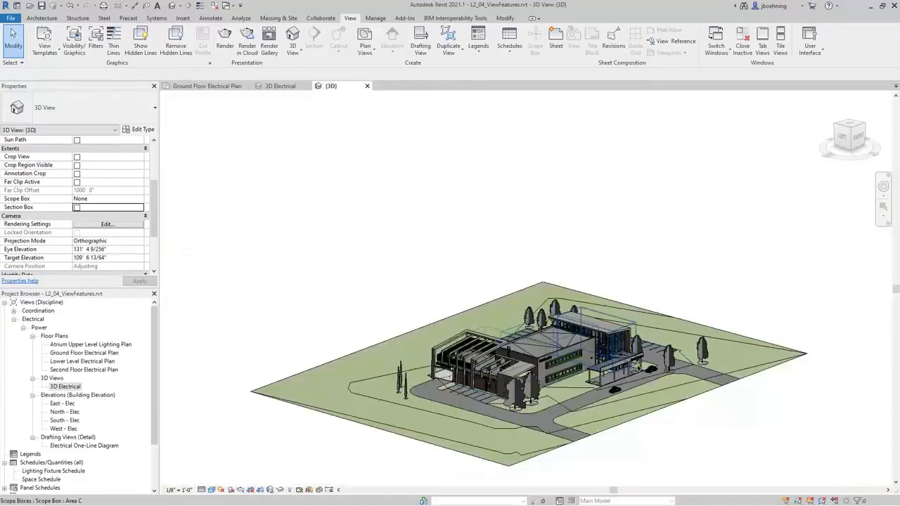
pyautogui.keyDown('shift'); pyautogui.moveTo(492, 351); pyautogui.dragTo(483, 375, button='middle'); pyautogui.keyUp('shift')
pyautogui.scroll(5, 484, 373)
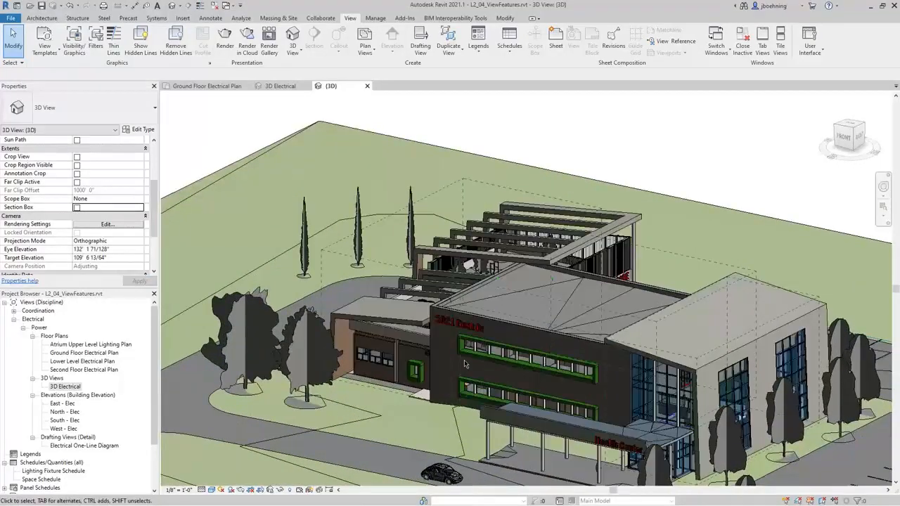
# Select the Area A scope box in the {3D} view and lower its top face slightly.
pyautogui.click(357, 265)
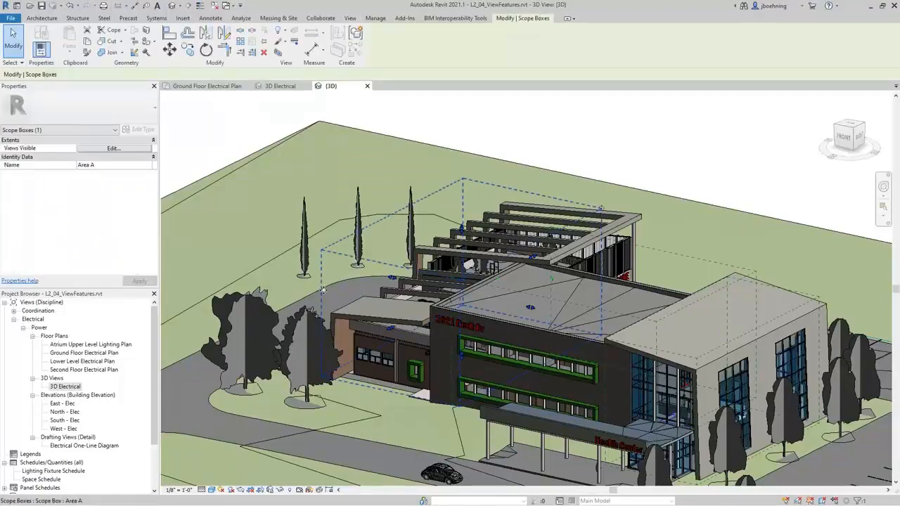
pyautogui.keyDown('shift'); pyautogui.moveTo(326, 290); pyautogui.dragTo(464, 337, button='middle'); pyautogui.keyUp('shift')
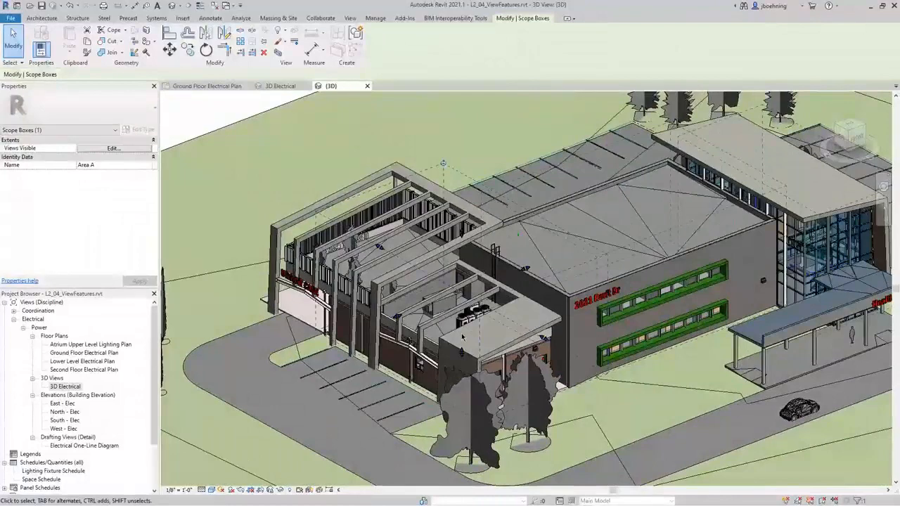
pyautogui.scroll(5, 462, 337)
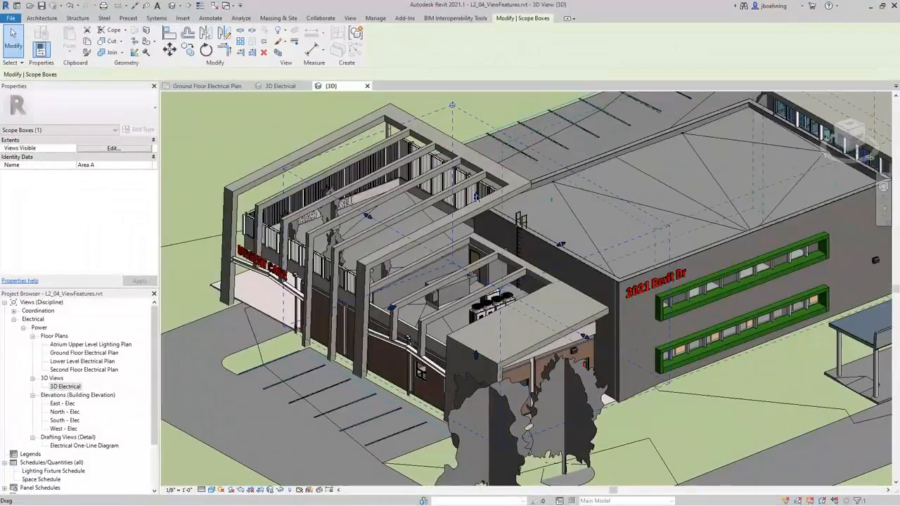
pyautogui.moveTo(476, 198); pyautogui.dragTo(475, 204)
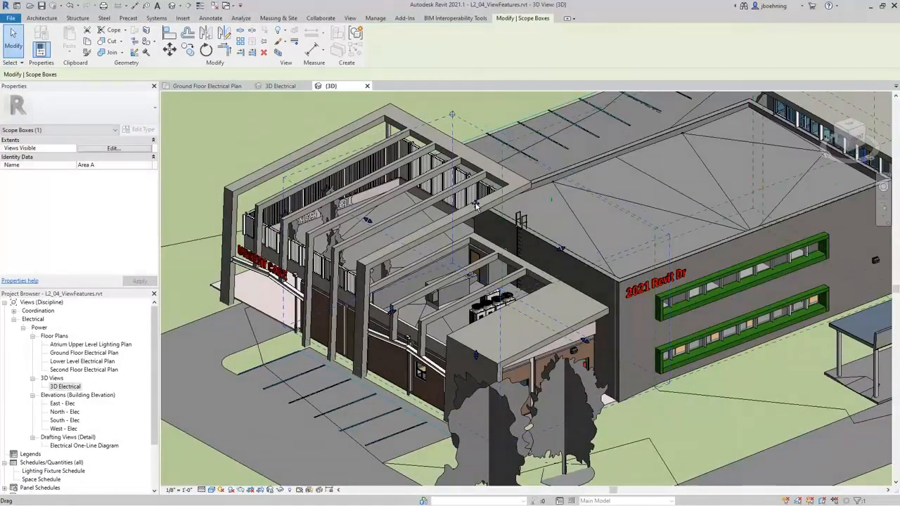
# Duplicate the Ground Floor Electrical Plan as a dependent view.
pyautogui.keyDown('shift'); pyautogui.moveTo(475, 203); pyautogui.dragTo(498, 257, button='middle'); pyautogui.keyUp('shift')
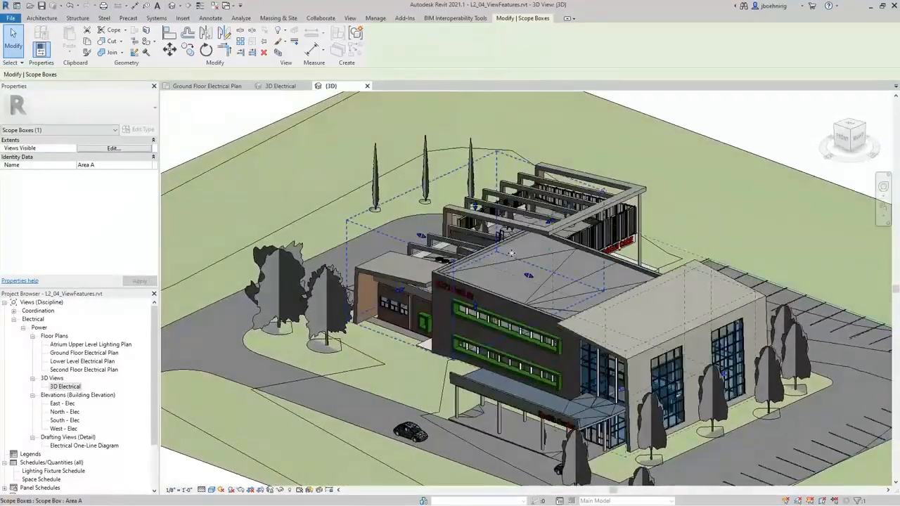
pyautogui.click(229, 120)
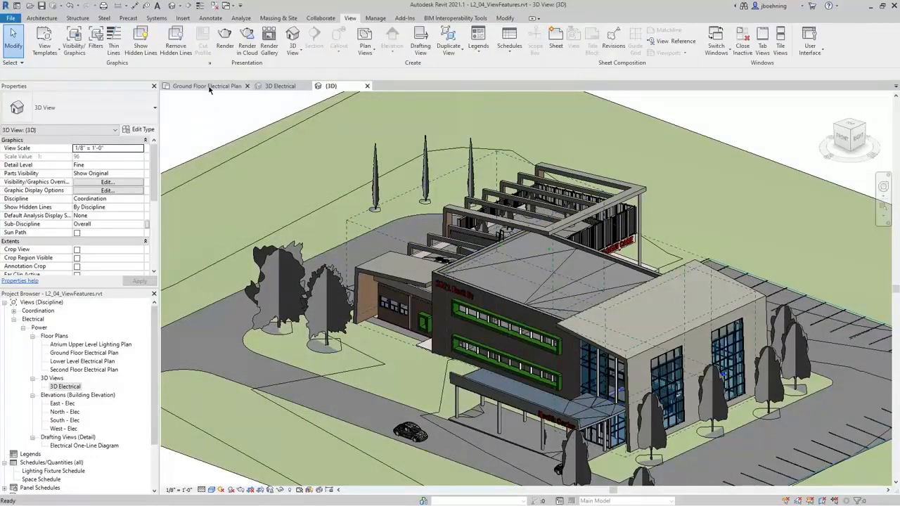
pyautogui.click(209, 88)
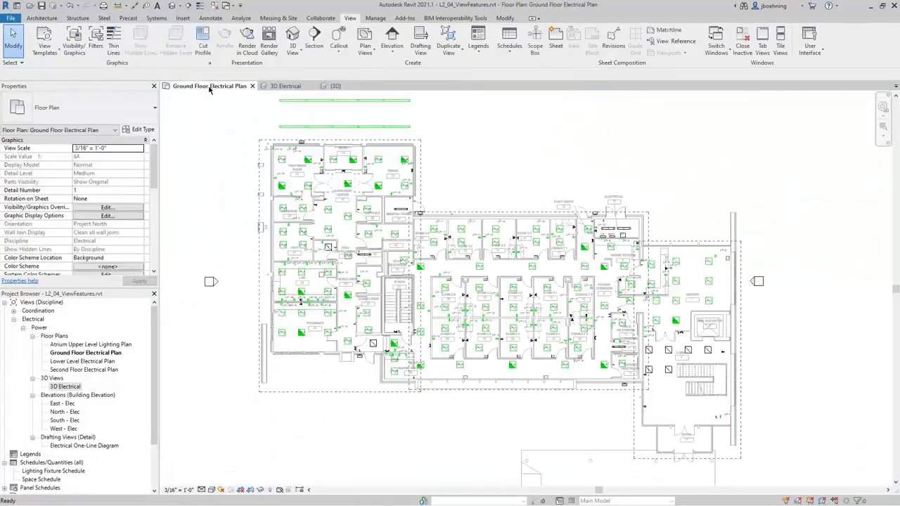
pyautogui.rightClick(111, 355)
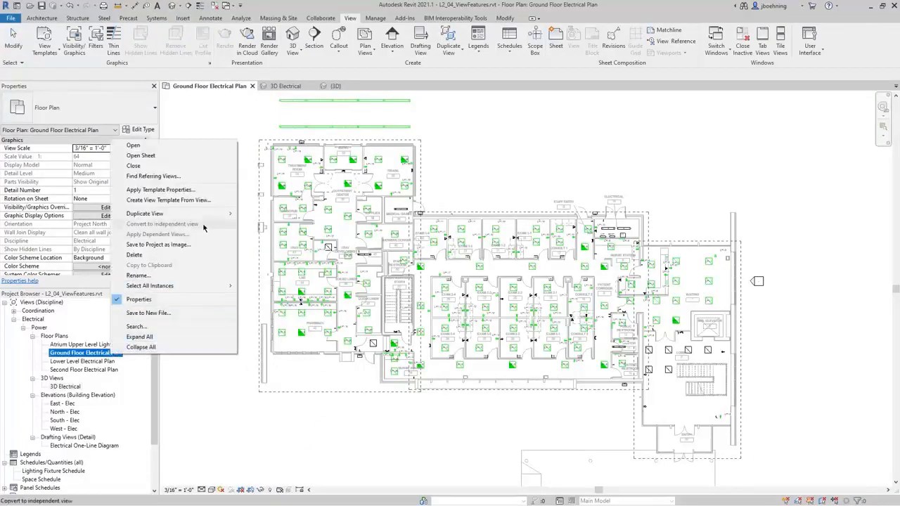
pyautogui.moveTo(206, 219)
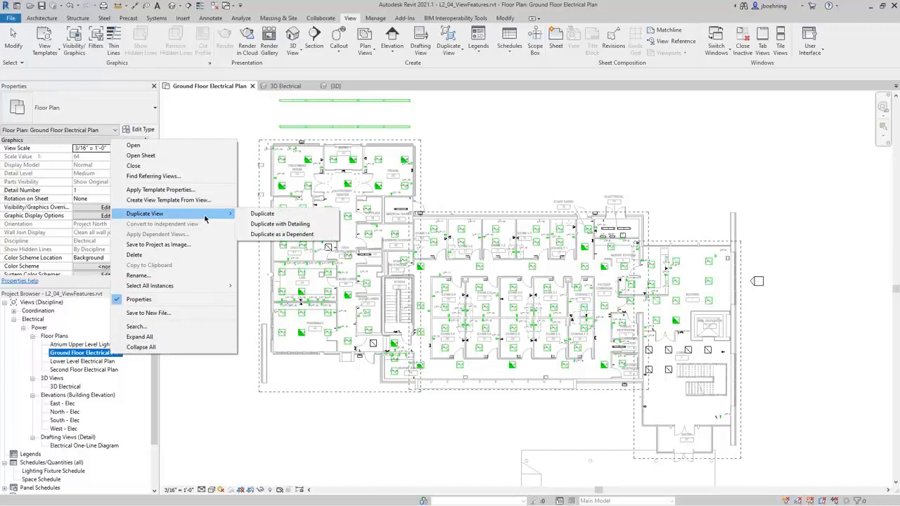
pyautogui.click(281, 234)
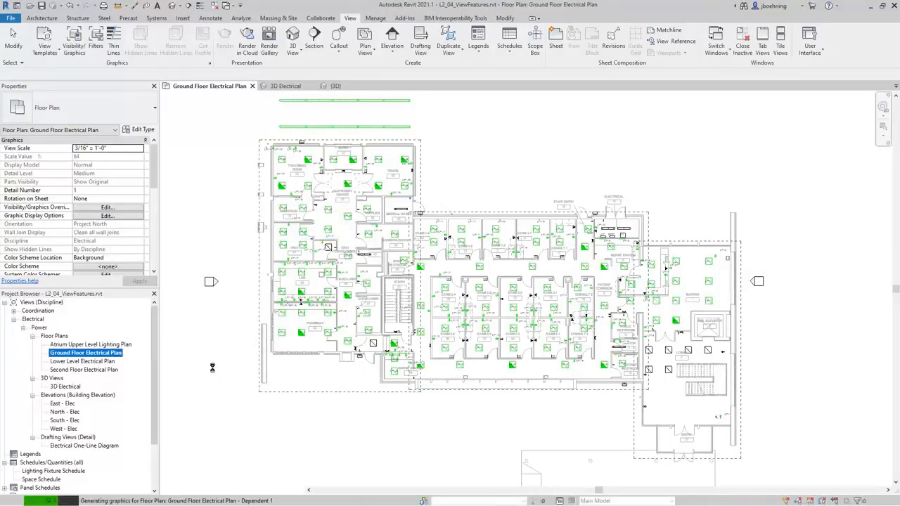
# Rename the new dependent view of the Ground Floor Electrical Plan as Area A.
pyautogui.rightClick(141, 365)
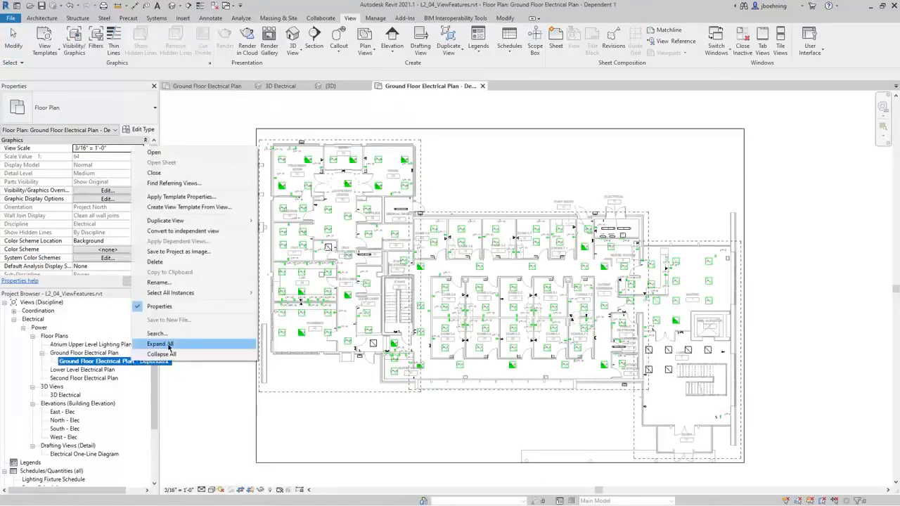
pyautogui.click(188, 289)
pyautogui.write('Area A')
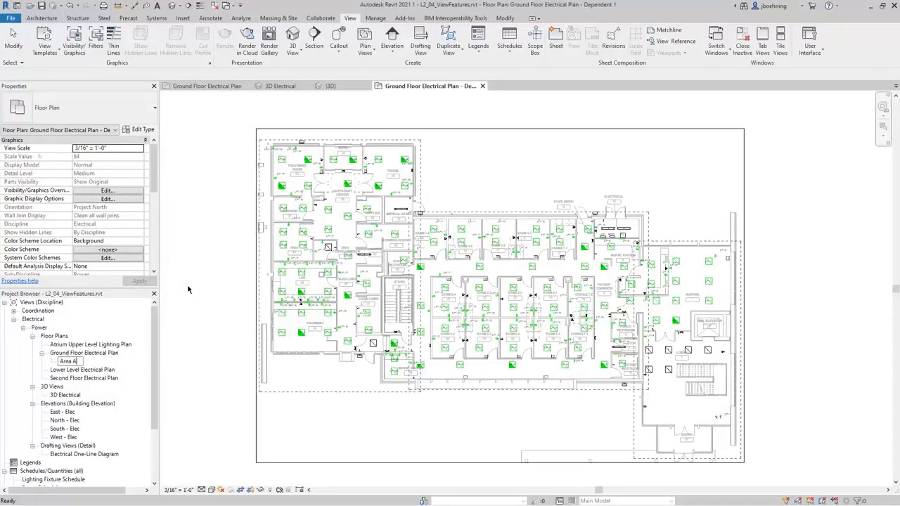
pyautogui.press('Return')
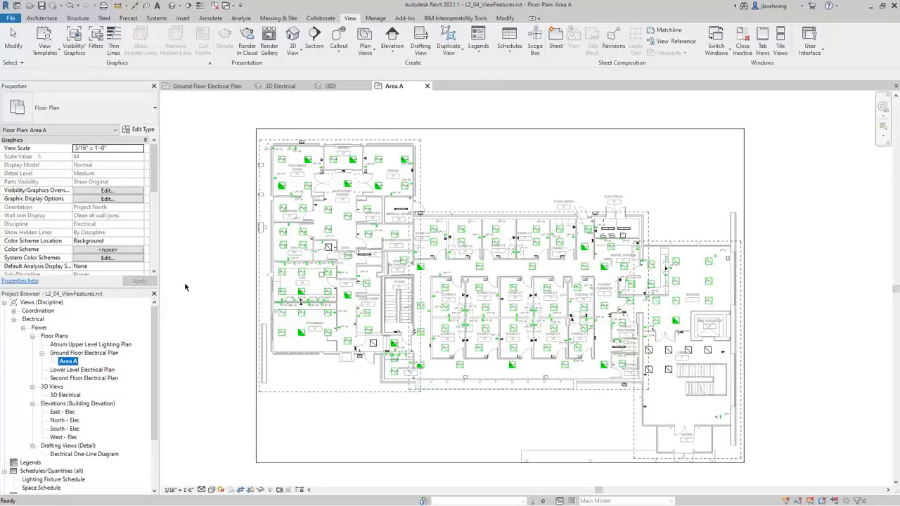
# Assign the Area A scope box to the Area A plan view to crop it to that area.
pyautogui.moveTo(154, 148); pyautogui.dragTo(154, 233)
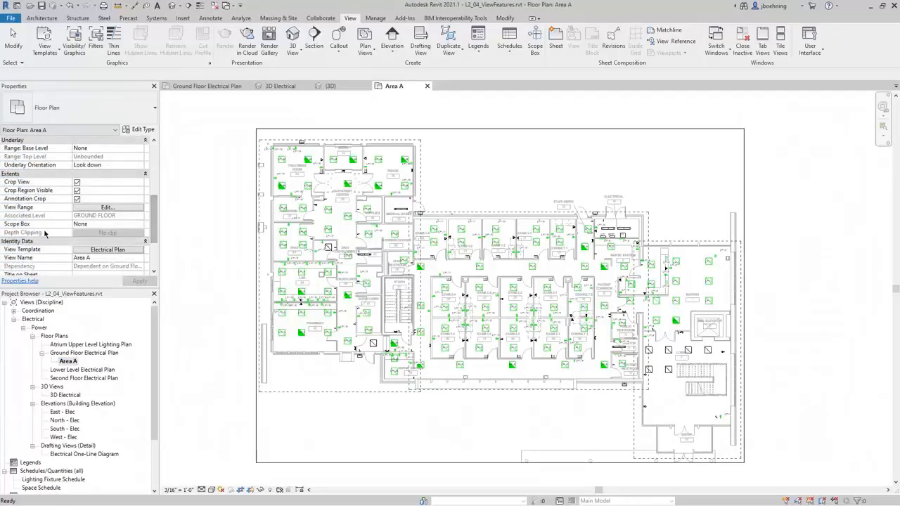
pyautogui.click(99, 226)
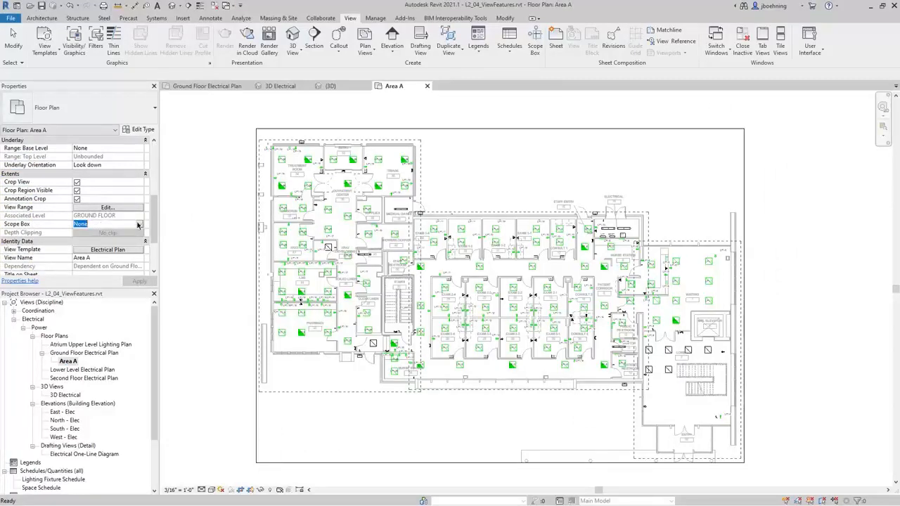
pyautogui.click(139, 224)
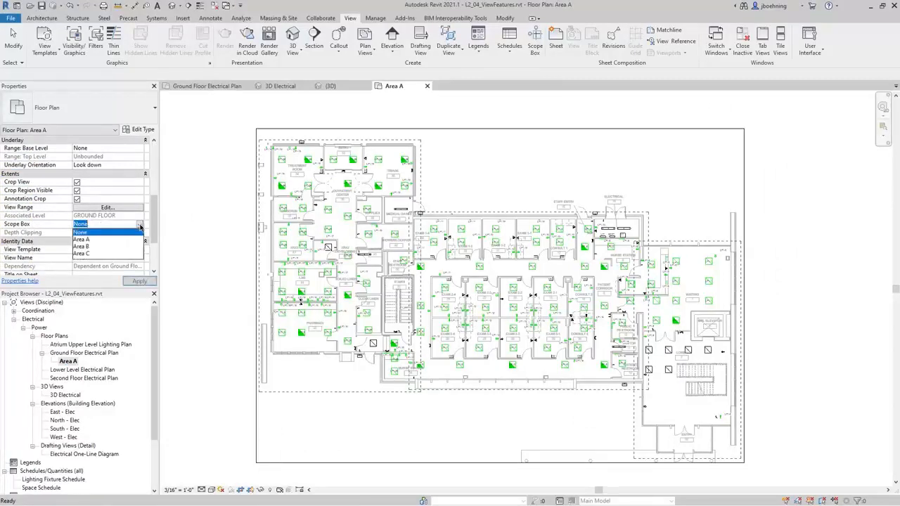
pyautogui.click(85, 240)
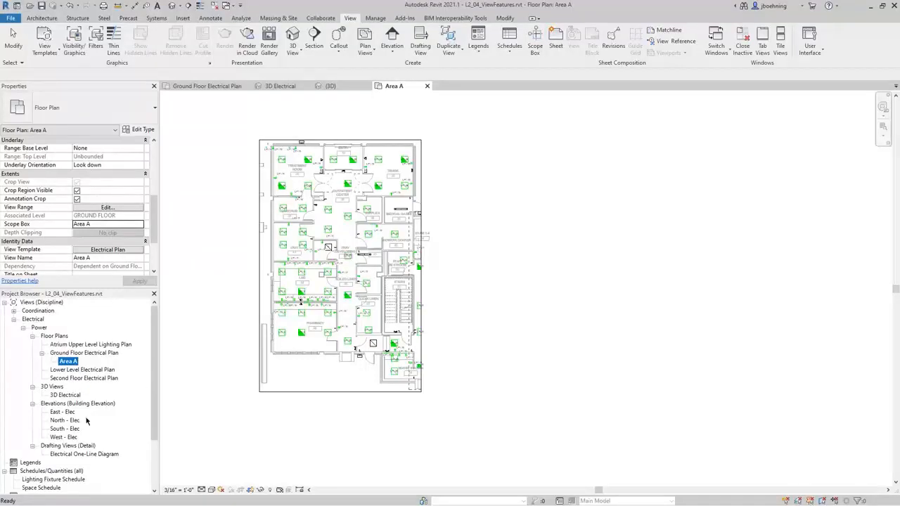
# Open the South - Elec elevation and check which scope boxes can be assigned to the SECOND FLOOR level.
pyautogui.doubleClick(65, 428)
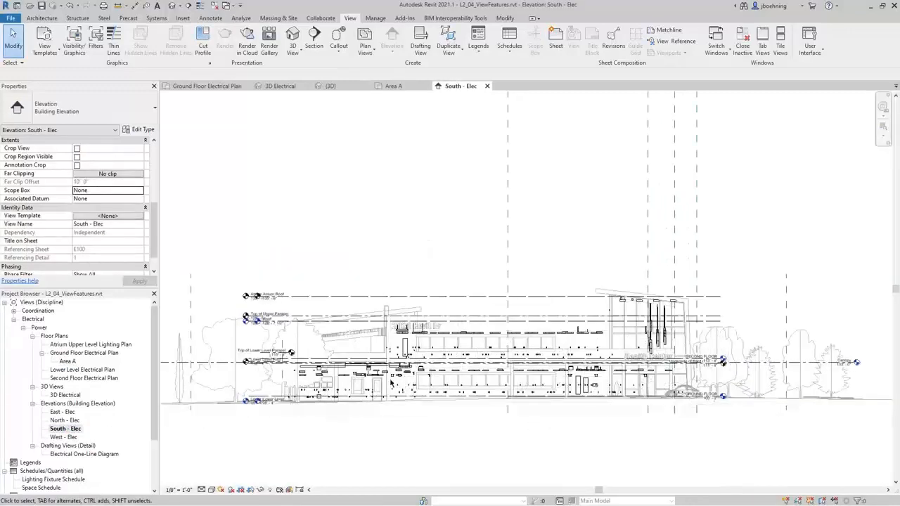
pyautogui.click(311, 362)
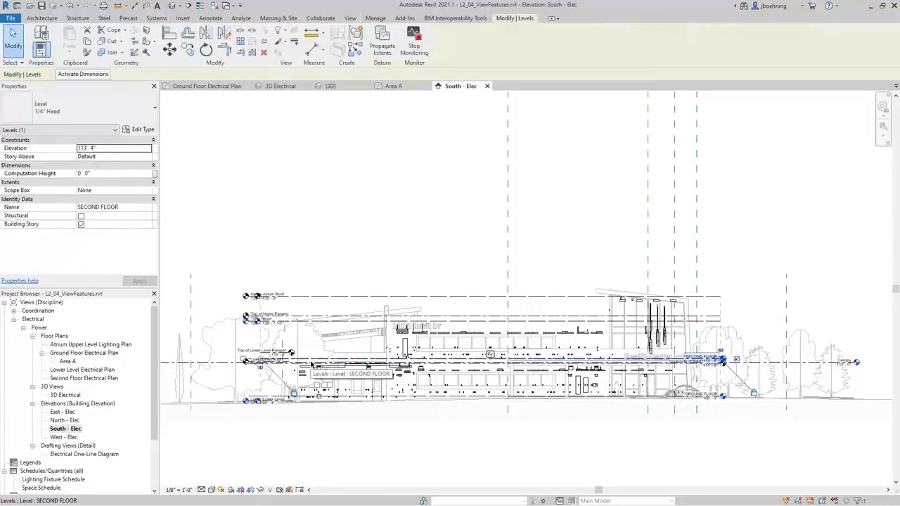
pyautogui.click(102, 193)
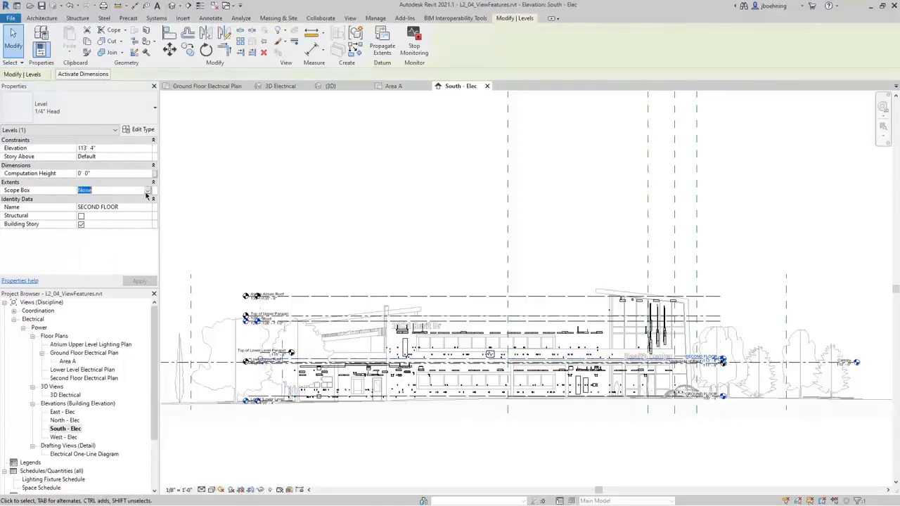
pyautogui.click(147, 193)
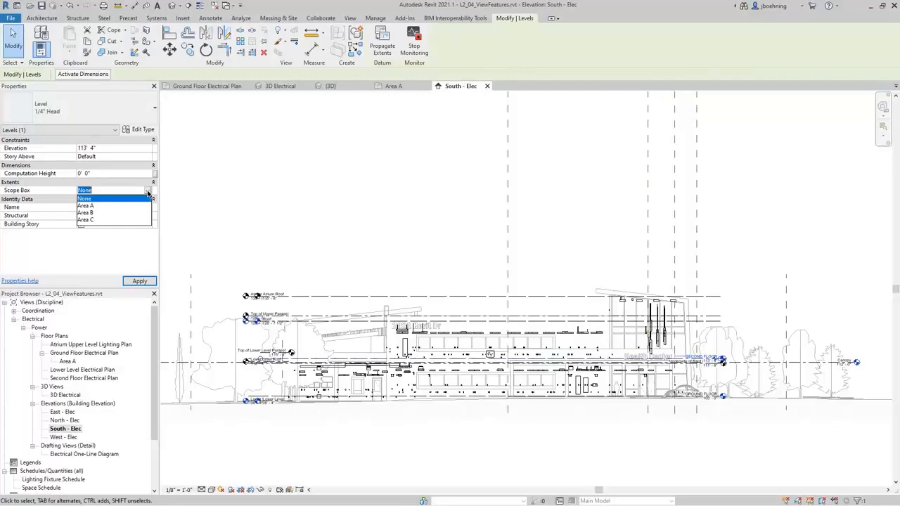
pyautogui.click(197, 232)
# Select the Area A scope box in the {3D} view and review its visibility settings for each view.
pyautogui.click(329, 86)
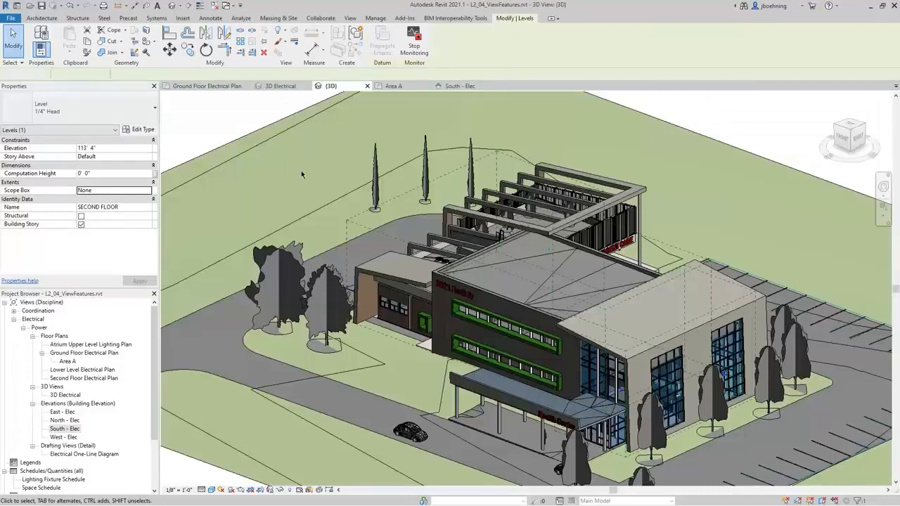
pyautogui.click(301, 170)
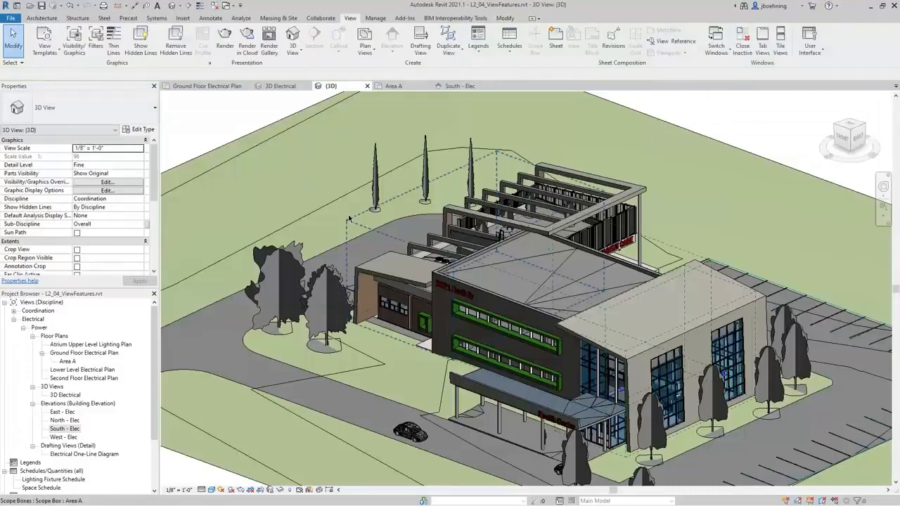
pyautogui.click(347, 220)
pyautogui.moveTo(316, 197); pyautogui.dragTo(283, 216, button='middle')
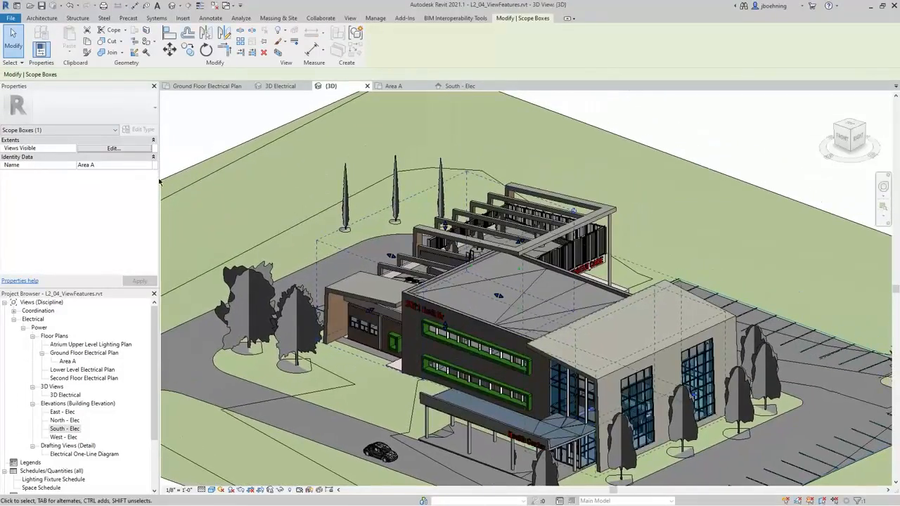
pyautogui.click(131, 149)
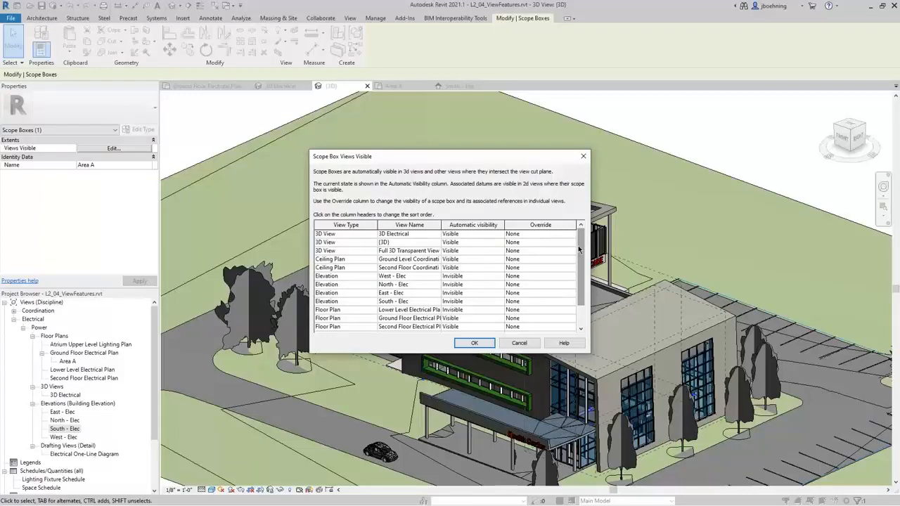
pyautogui.moveTo(578, 249)
pyautogui.mouseDown()
pyautogui.moveTo(580, 284)
pyautogui.moveTo(578, 249)
pyautogui.mouseUp()
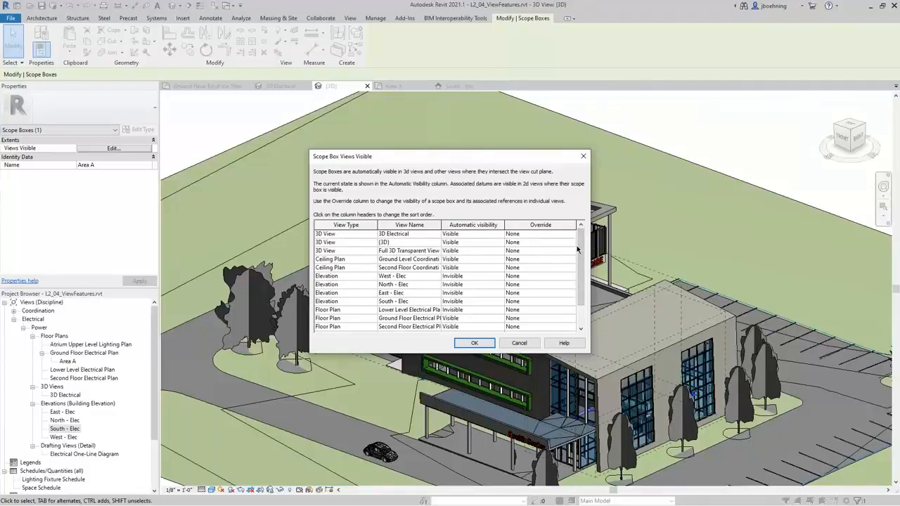
pyautogui.click(473, 342)
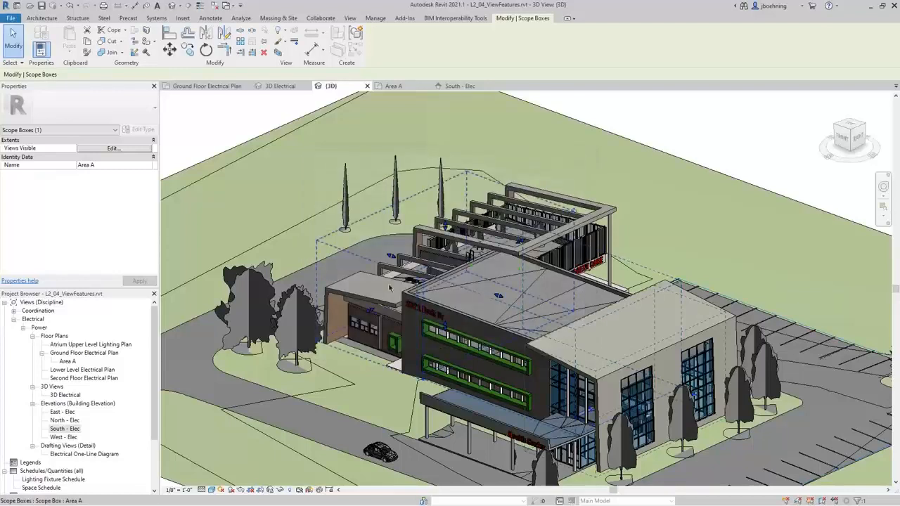
pyautogui.click(225, 128)
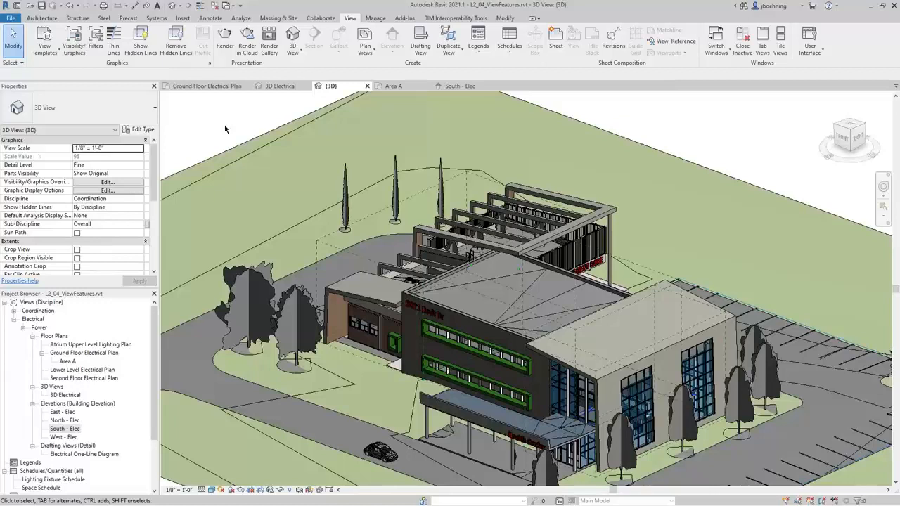
# Place a color fill legend in the empty space west of the building in the Ground Floor Electrical Plan.
pyautogui.click(211, 86)
pyautogui.scroll(-1, 516, 209)
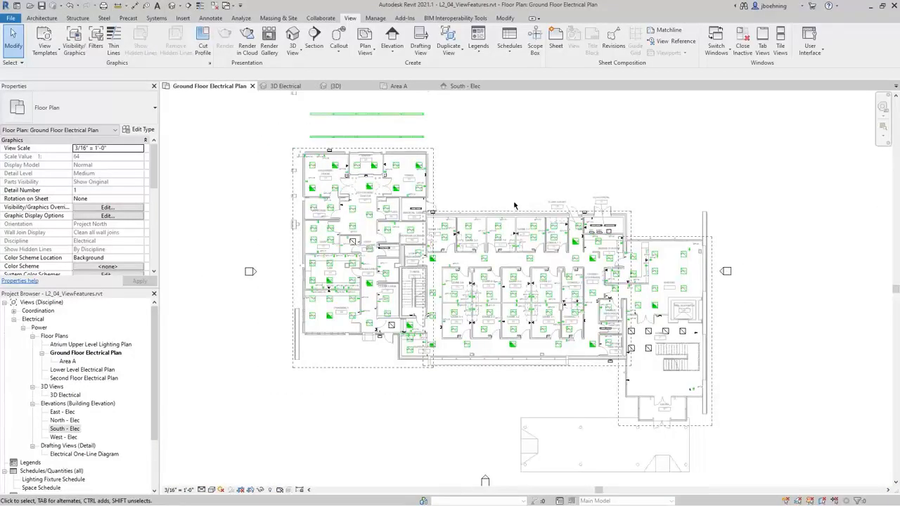
pyautogui.click(242, 18)
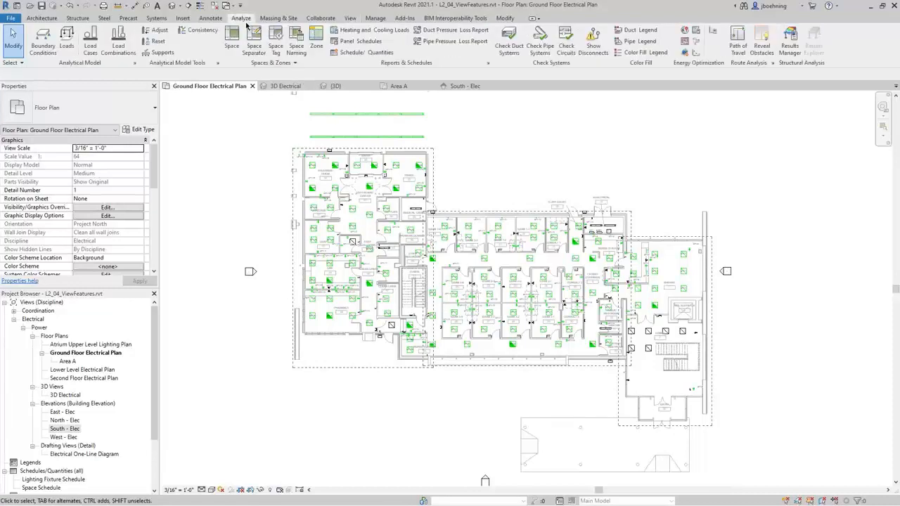
pyautogui.click(656, 54)
pyautogui.scroll(-2, 642, 154)
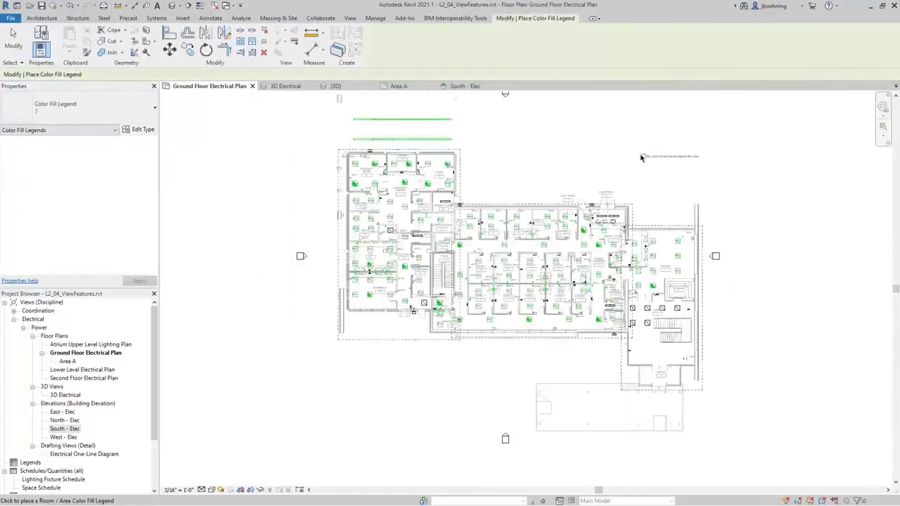
pyautogui.click(315, 171)
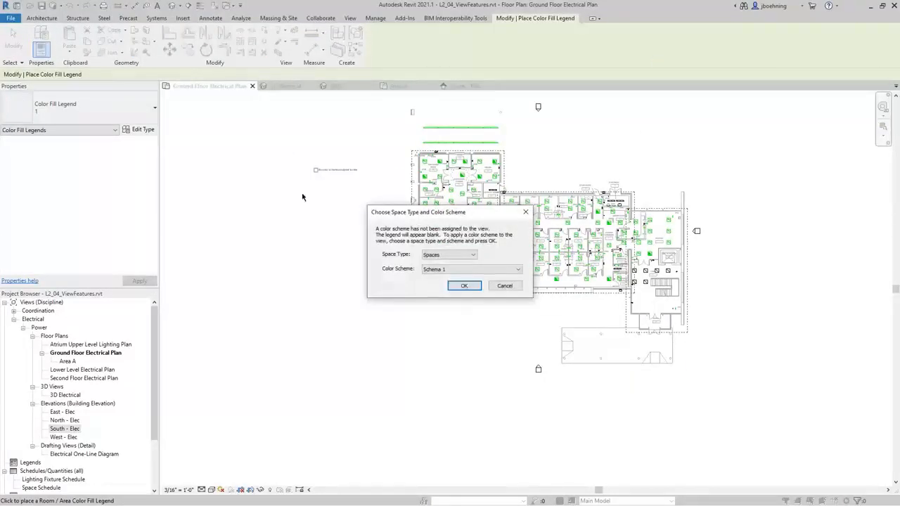
# Set the legend's space type to Spaces and its color scheme to Schema 1, and apply them to the plan.
pyautogui.click(469, 255)
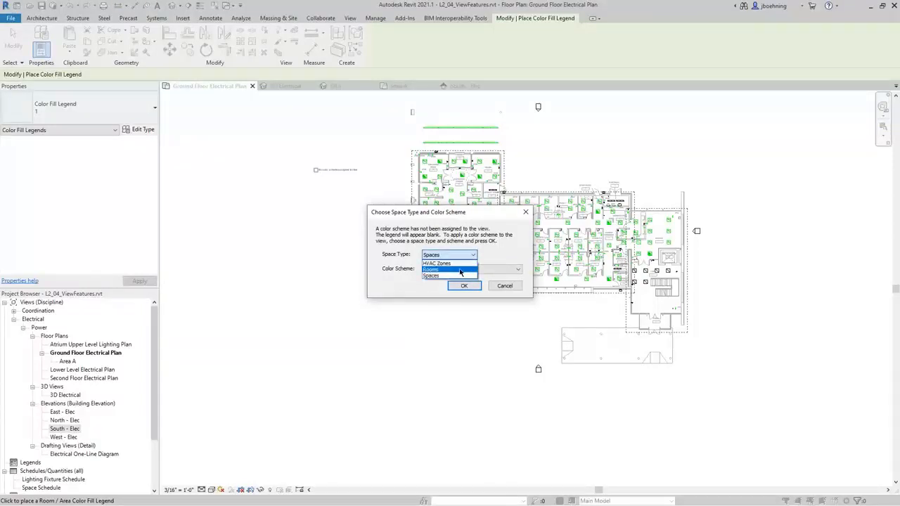
pyautogui.click(469, 275)
pyautogui.click(473, 270)
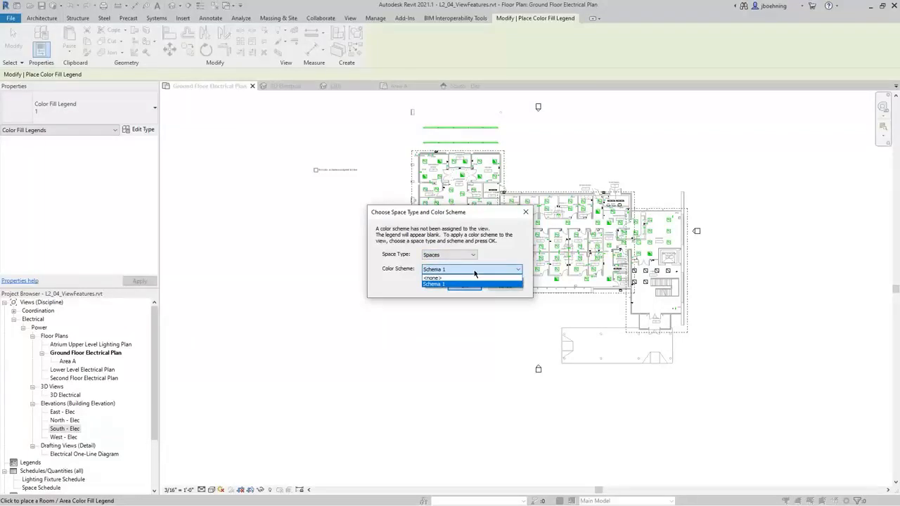
pyautogui.click(475, 283)
pyautogui.click(464, 285)
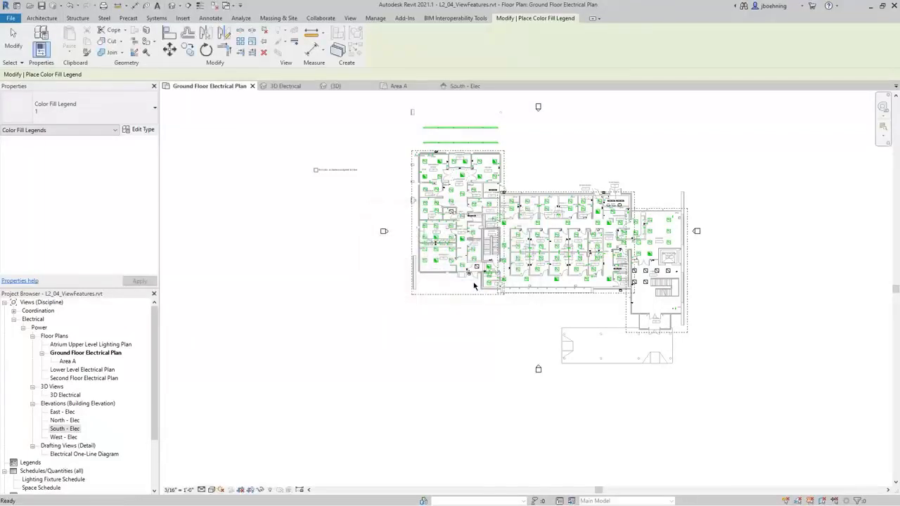
pyautogui.moveTo(382, 197); pyautogui.dragTo(376, 204, button='middle')
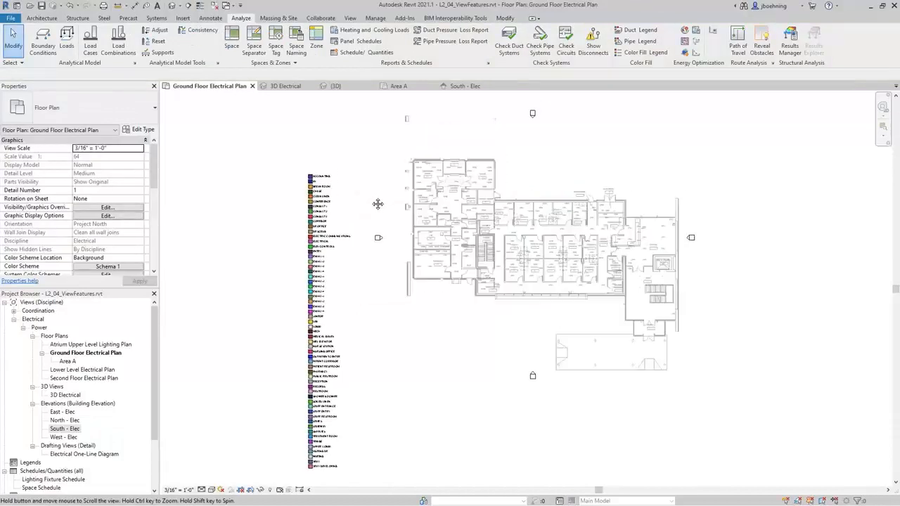
# Change the plan's Schema 1 scheme to color spaces by Average Estimated Illumination, accept losing the existing colors, and apply it.
pyautogui.scroll(-3, 122, 228)
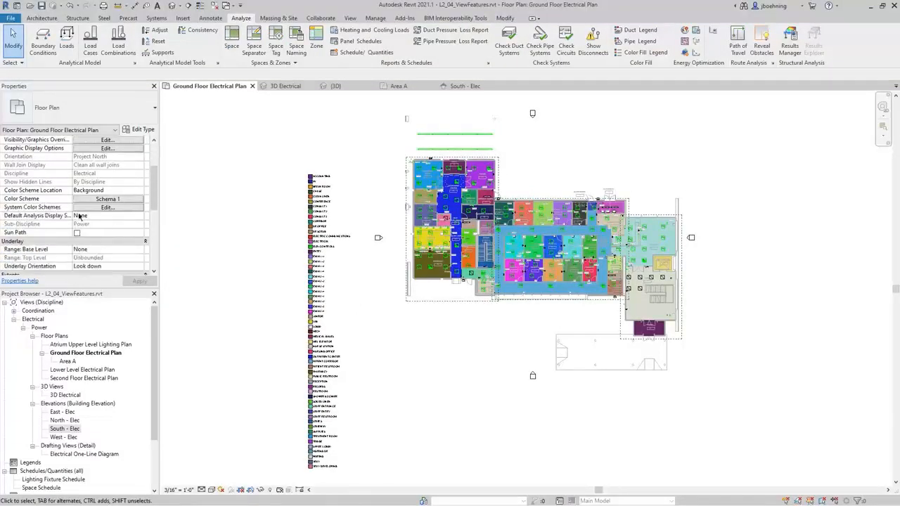
pyautogui.click(121, 201)
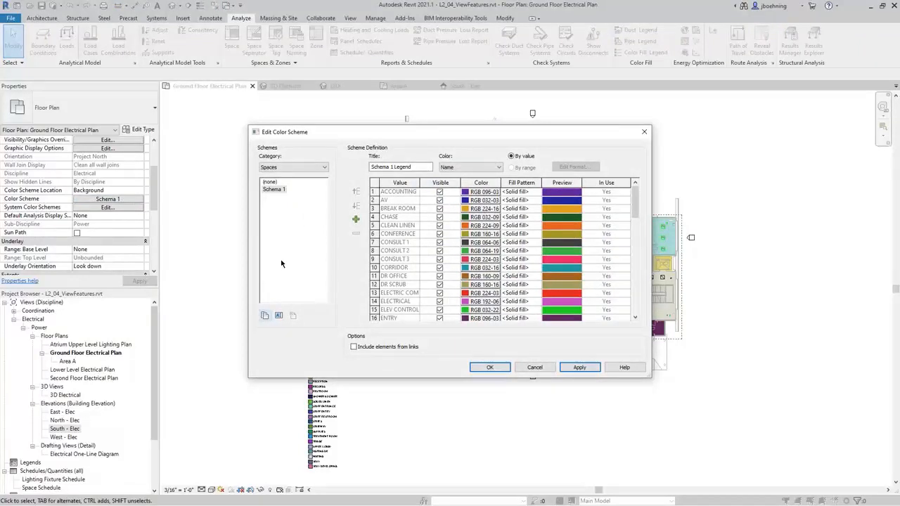
pyautogui.click(486, 171)
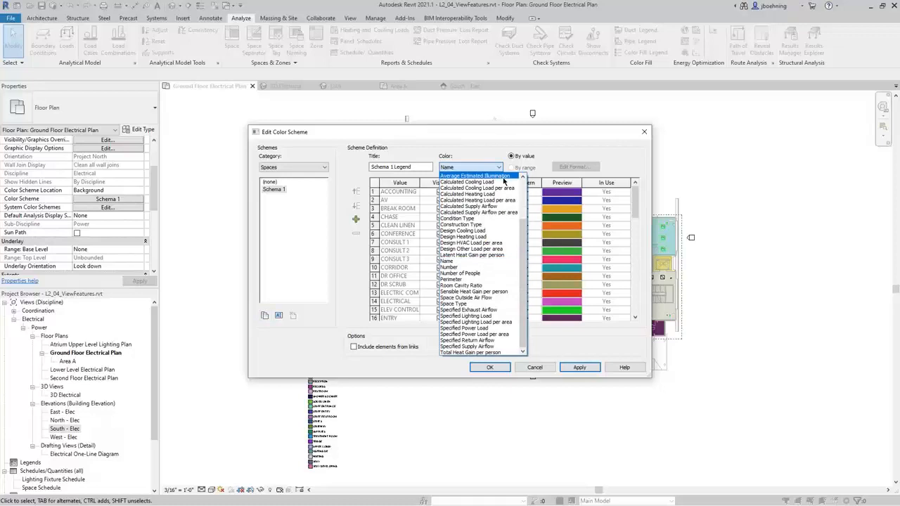
pyautogui.click(503, 177)
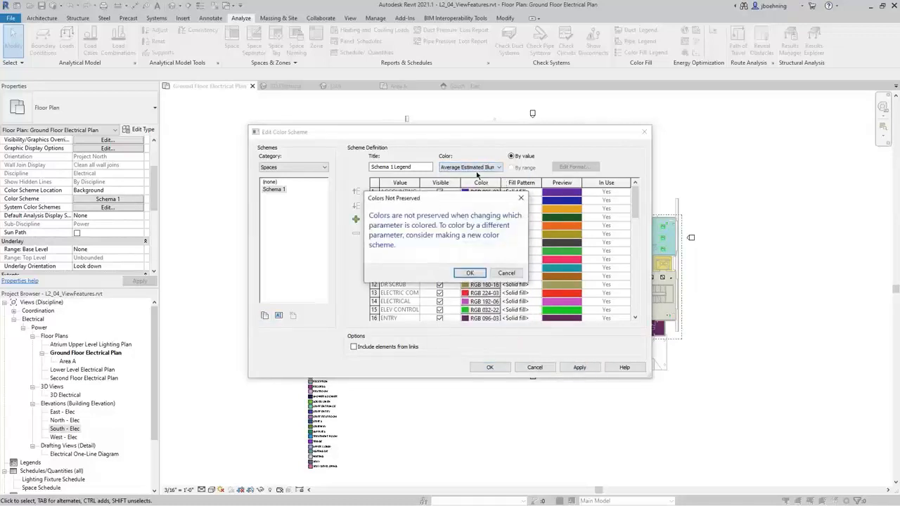
pyautogui.click(472, 275)
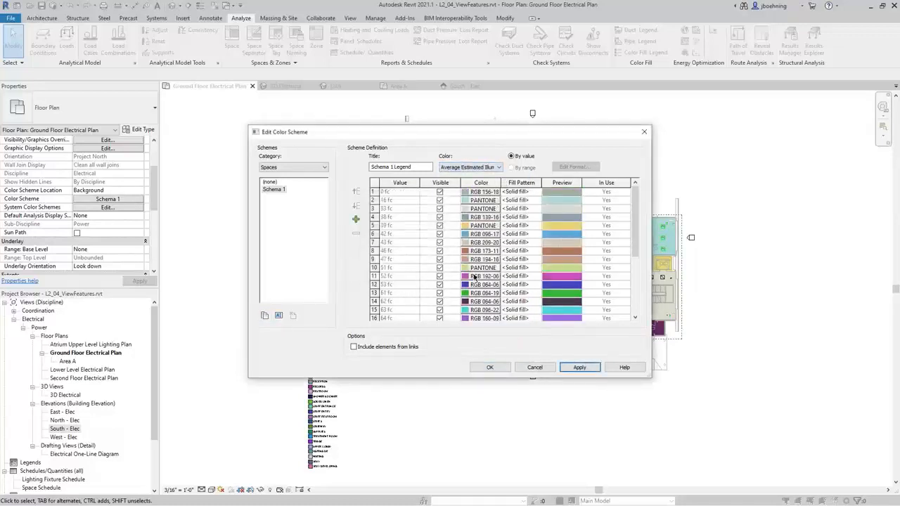
pyautogui.click(489, 367)
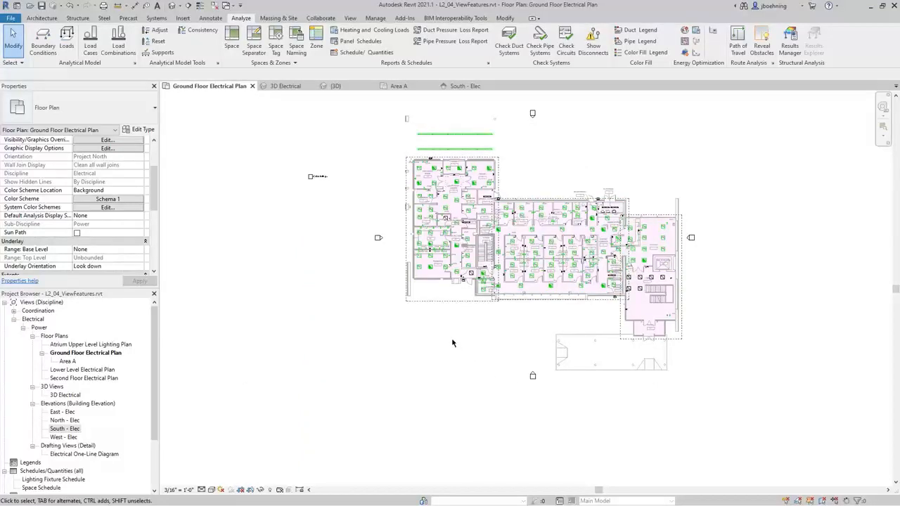
# Switch Schema 1 to color the spaces by range instead of by value, and check the legend beside the plan.
pyautogui.scroll(2, 355, 186)
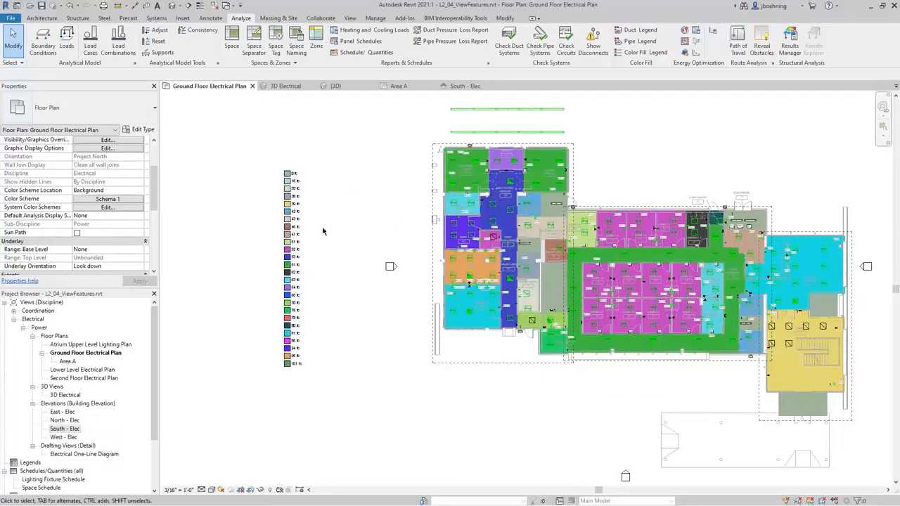
pyautogui.scroll(2, 322, 230)
pyautogui.scroll(-1, 322, 231)
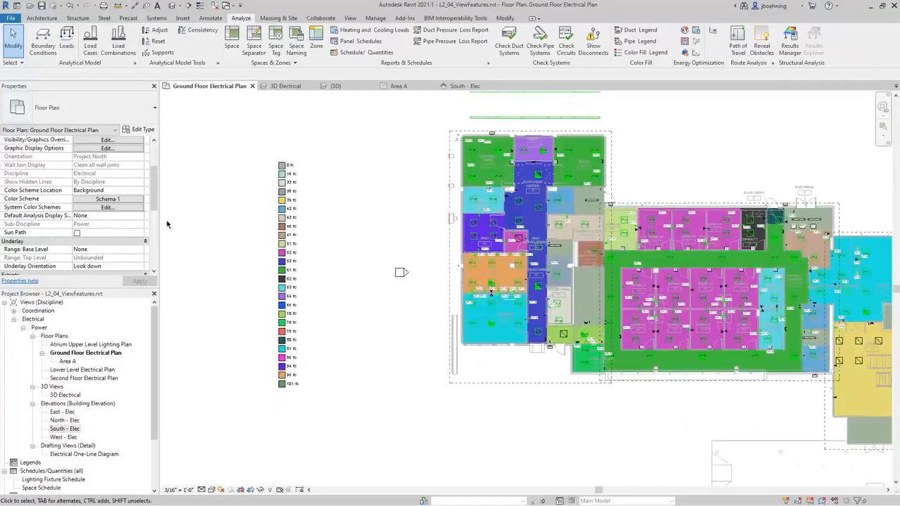
pyautogui.click(121, 201)
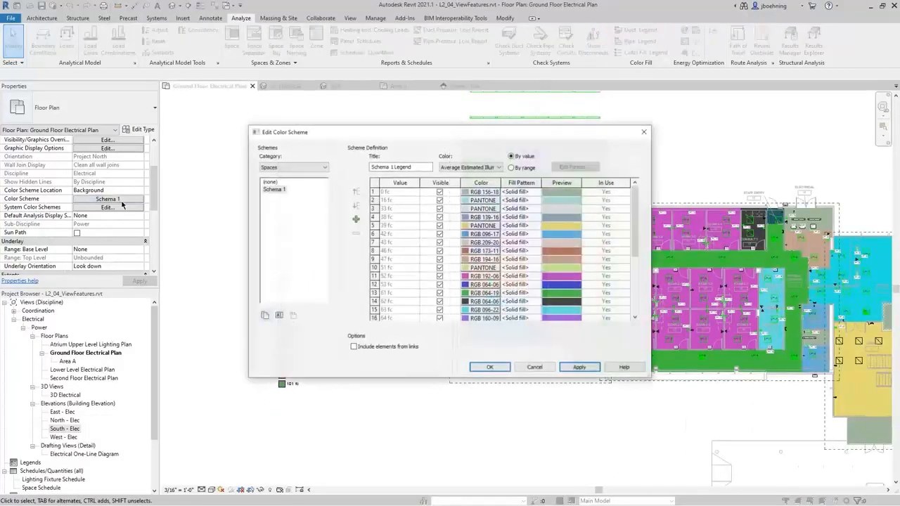
pyautogui.click(511, 169)
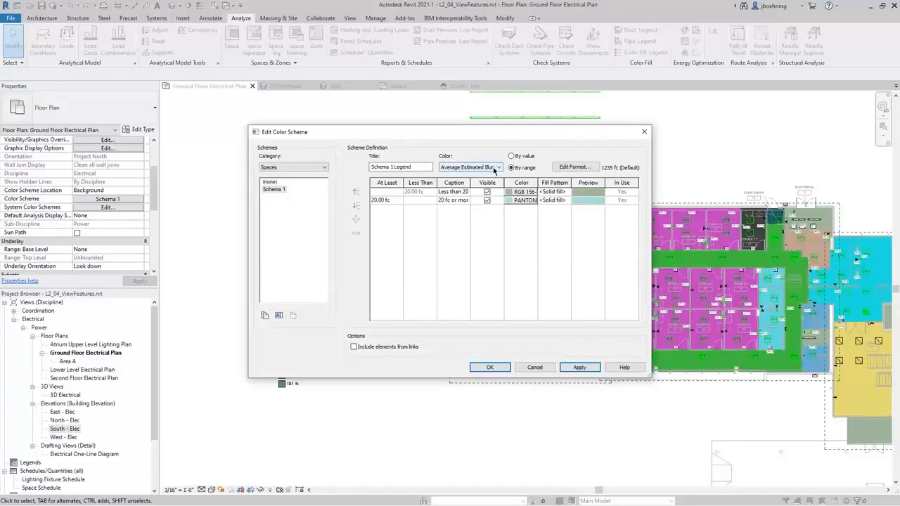
pyautogui.click(489, 367)
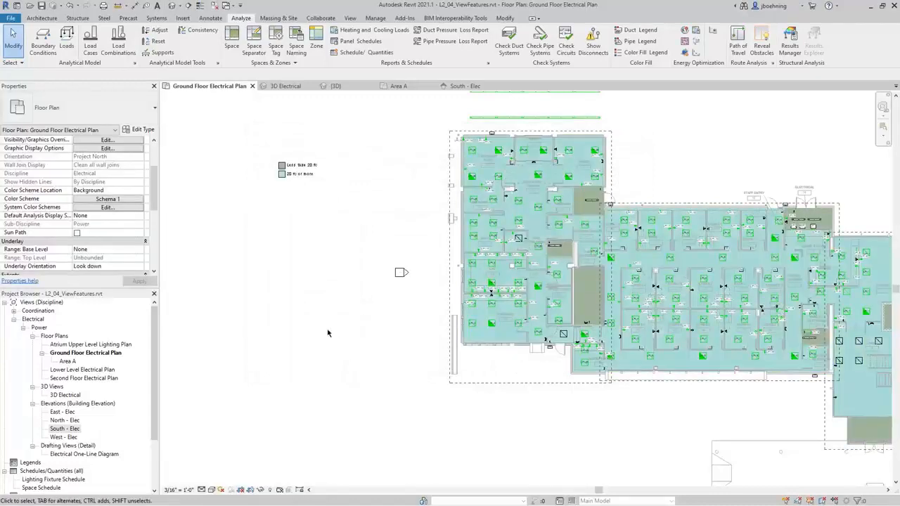
pyautogui.moveTo(350, 257); pyautogui.dragTo(239, 284, button='middle')
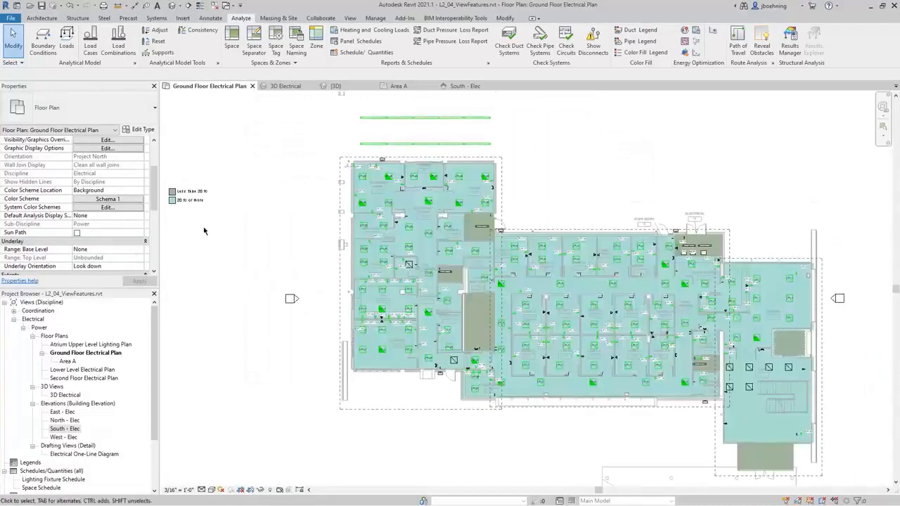
pyautogui.scroll(2, 203, 231)
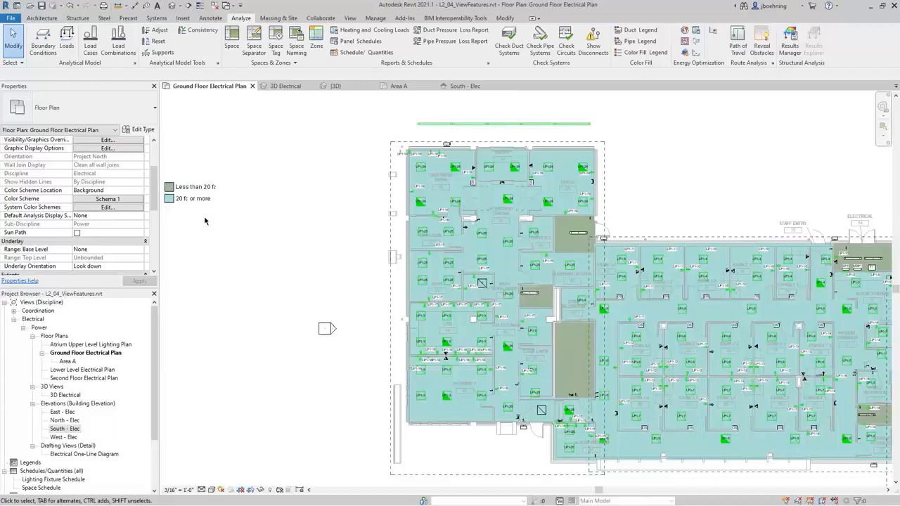
pyautogui.scroll(-2, 207, 222)
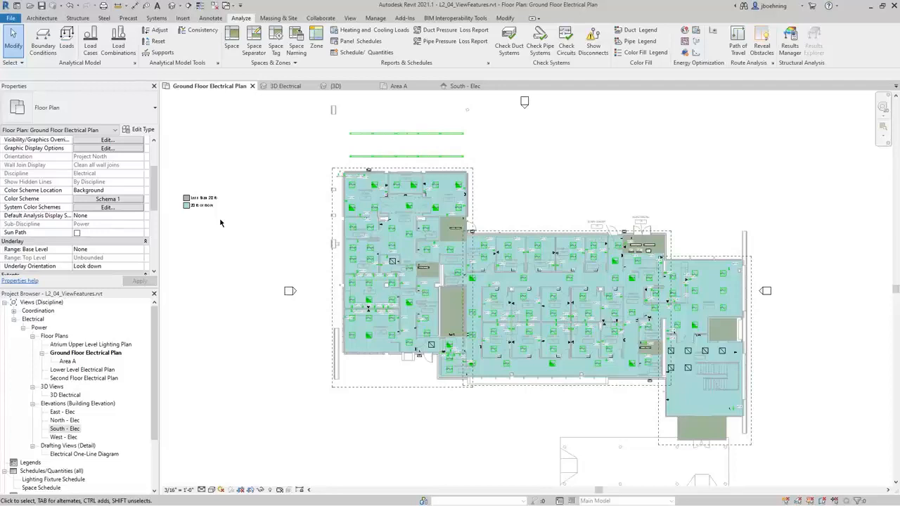
# Create a rectangular plan region about 31' by 30' around the lobby and its stair, and open its view range settings.
pyautogui.scroll(4, 743, 434)
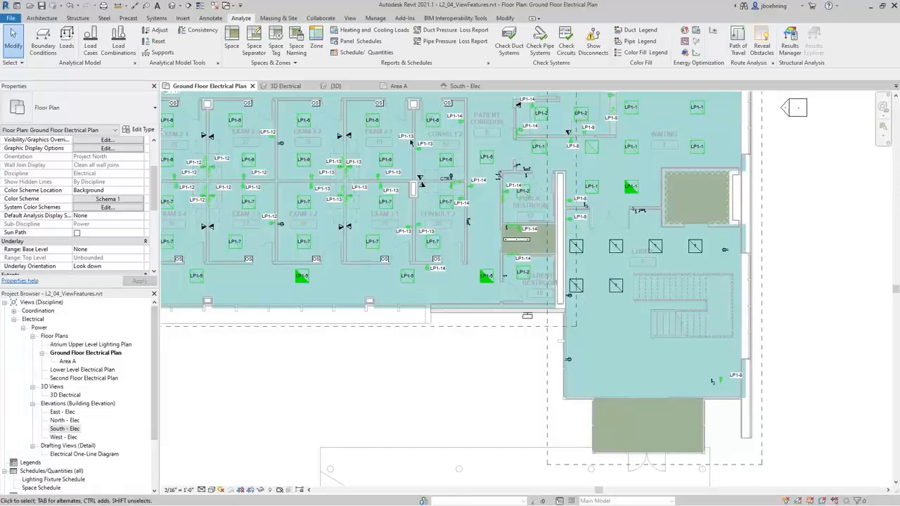
pyautogui.click(353, 19)
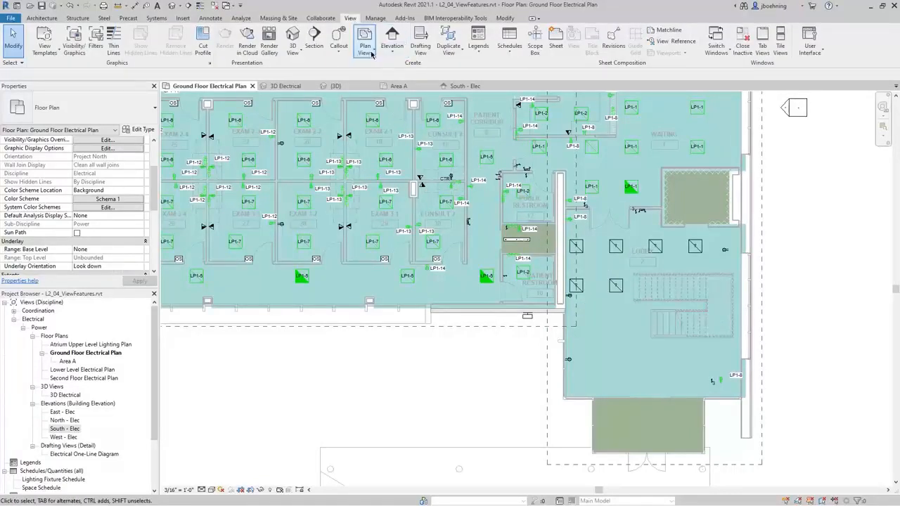
pyautogui.click(368, 54)
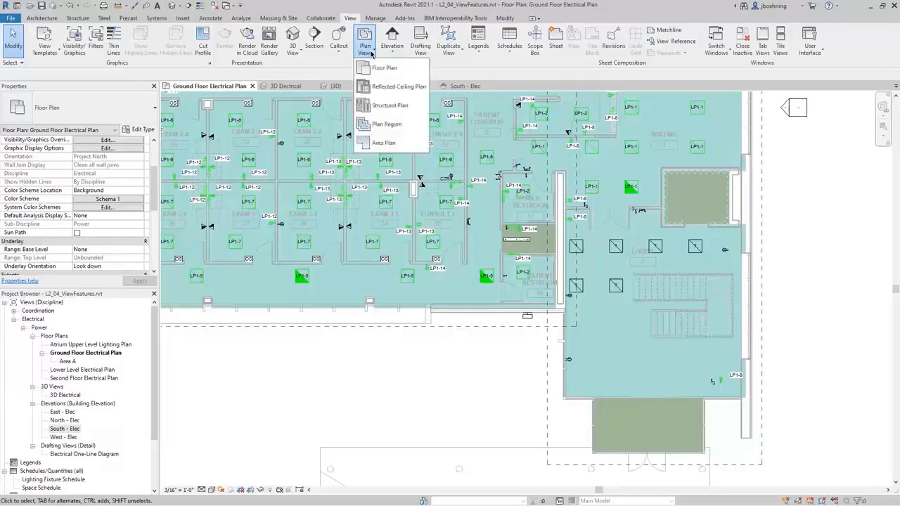
pyautogui.click(390, 125)
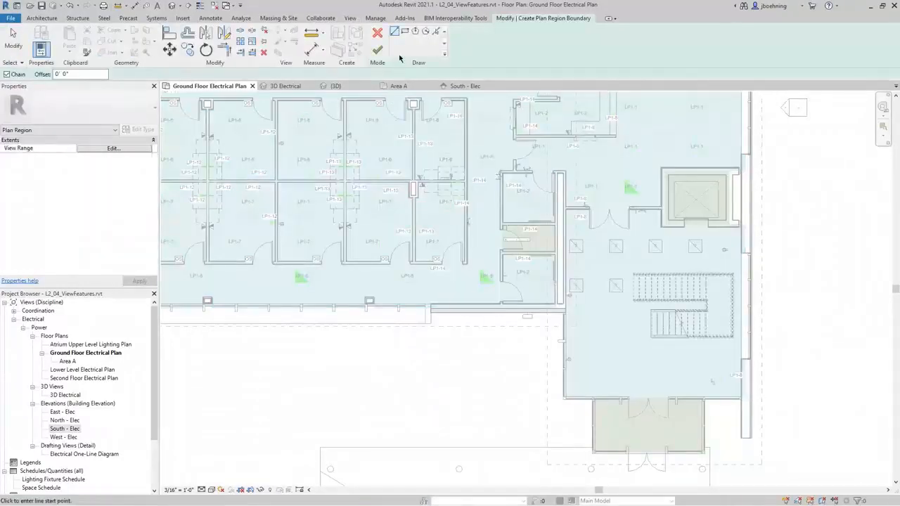
pyautogui.click(404, 31)
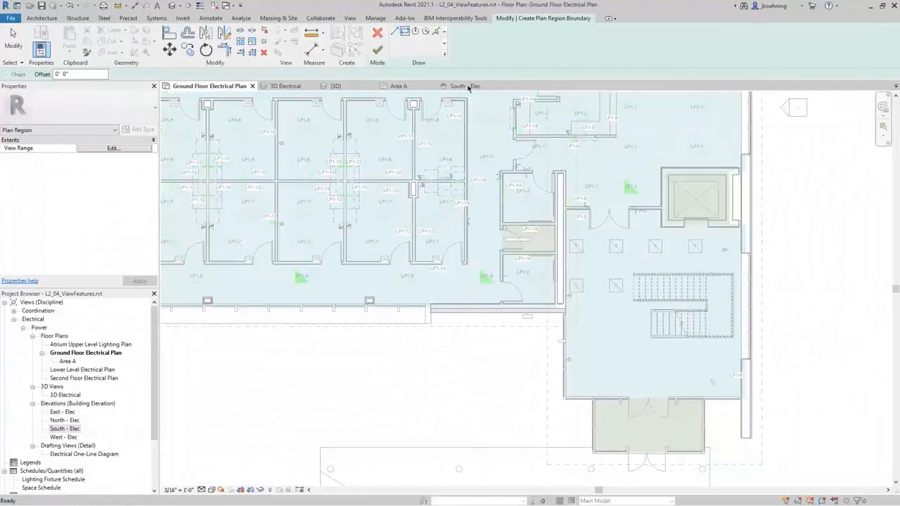
pyautogui.click(560, 208)
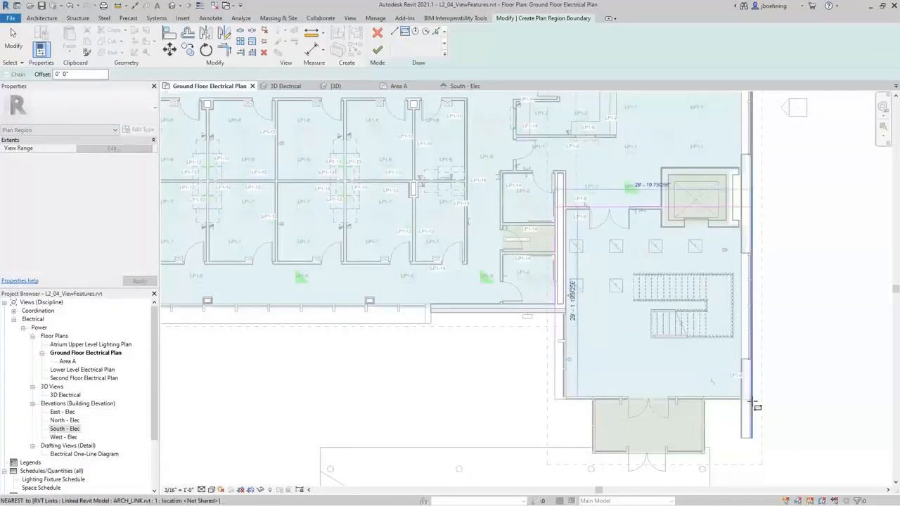
pyautogui.click(758, 405)
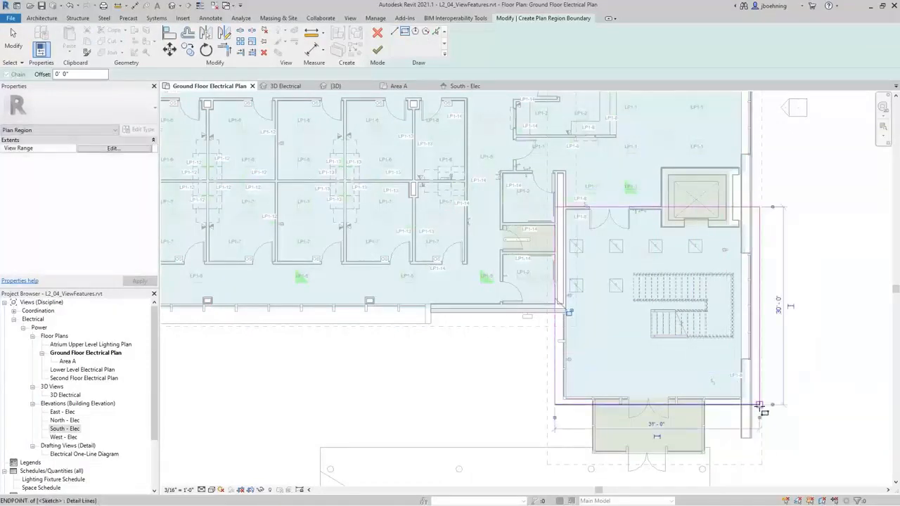
pyautogui.click(379, 54)
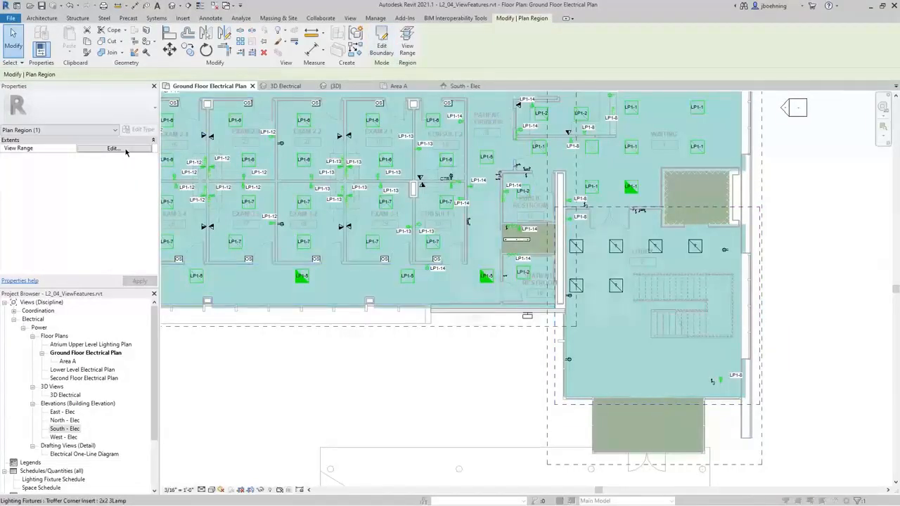
pyautogui.click(123, 148)
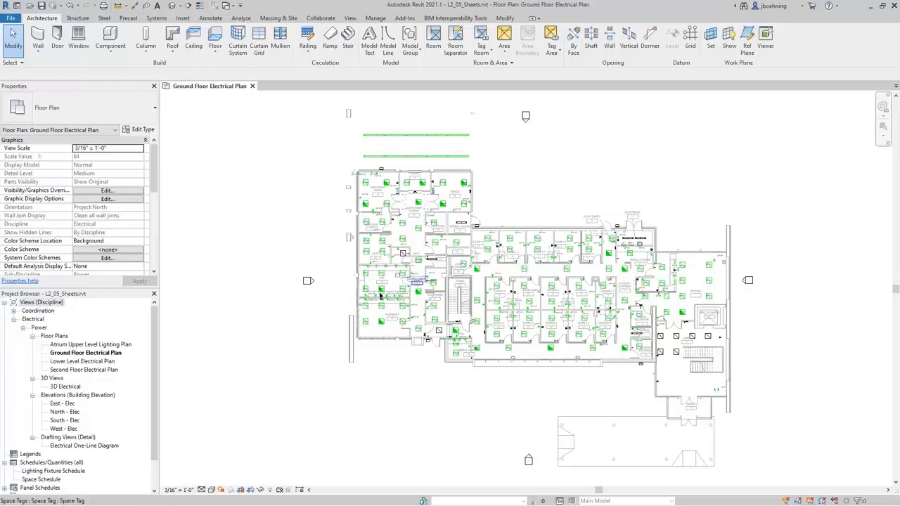
# Locate the Sheets (all) category of the L2_05_Sheets.rvt project and bring up its sheet creation and organization options.
pyautogui.scroll(-1, 153, 339)
pyautogui.moveTo(153, 338); pyautogui.dragTo(153, 345)
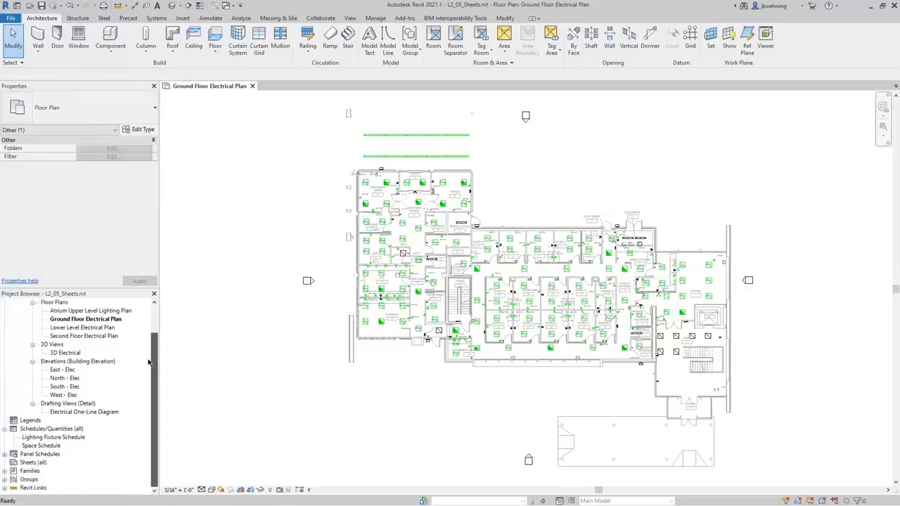
pyautogui.rightClick(32, 463)
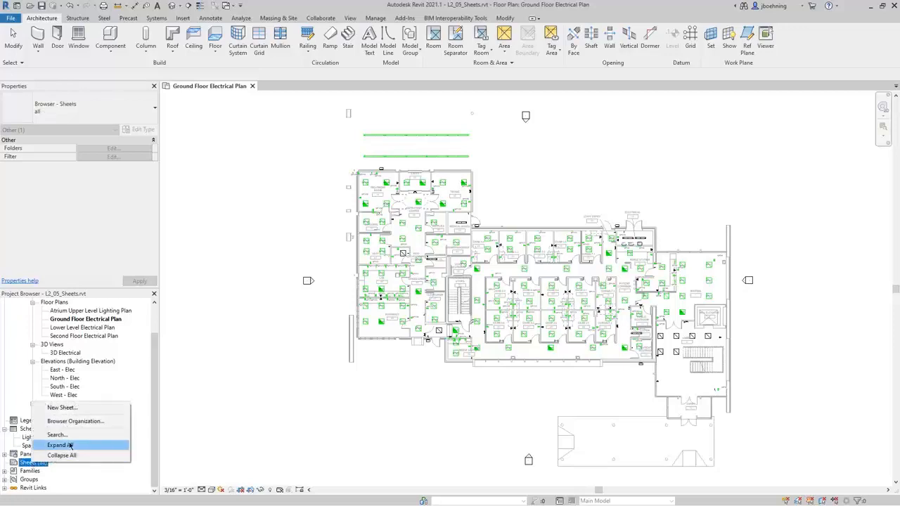
# Create a new sheet using the E1 30 x 42 Horizontal titleblock.
pyautogui.click(64, 408)
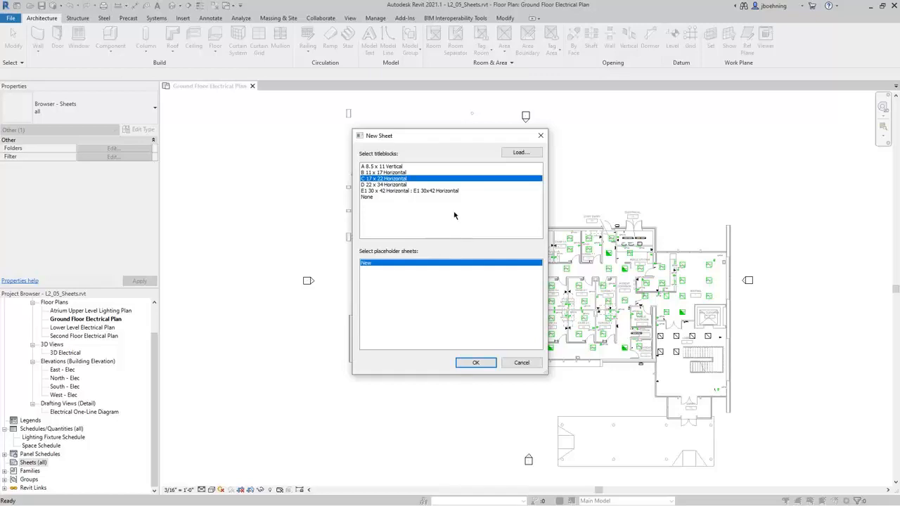
pyautogui.click(441, 191)
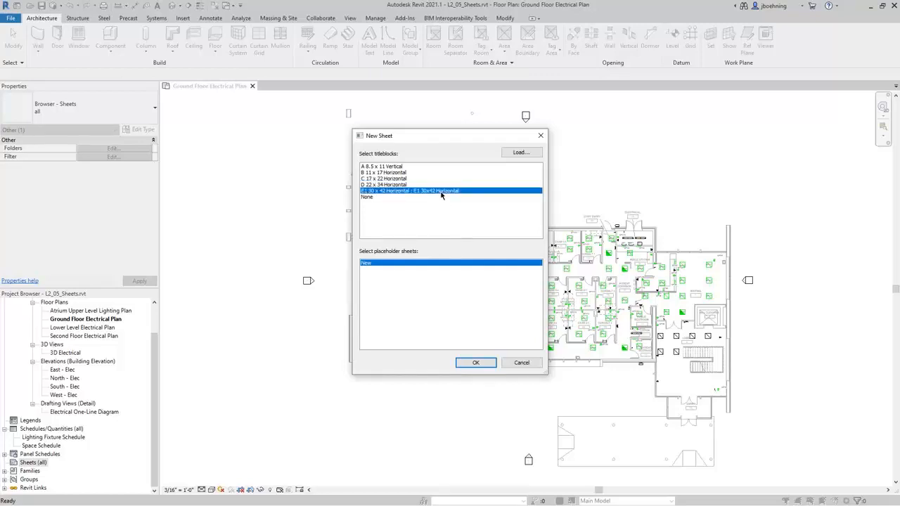
pyautogui.click(476, 363)
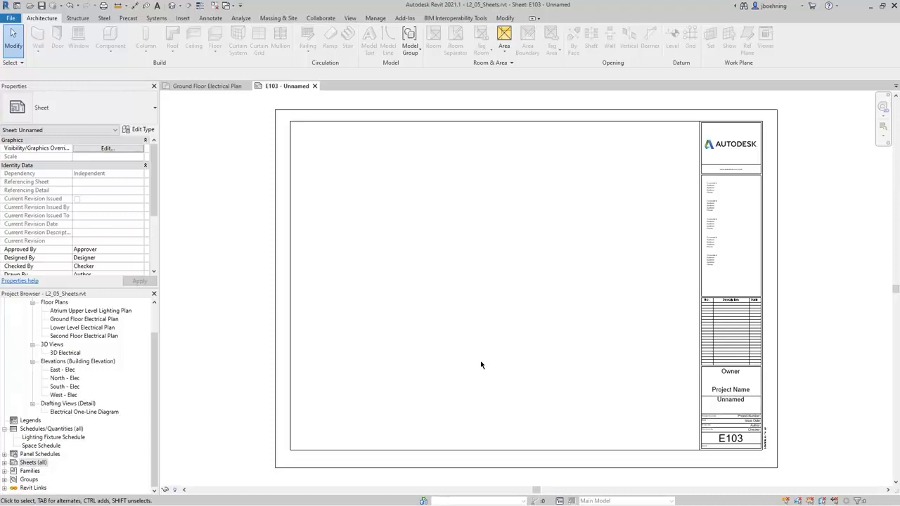
# Renumber the new sheet as E101 and name it Ground Floor Electrical.
pyautogui.click(5, 463)
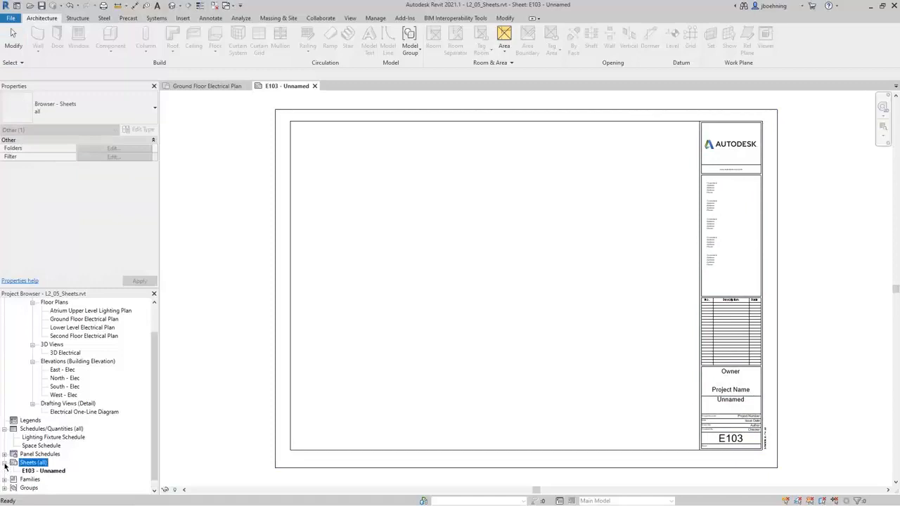
pyautogui.rightClick(48, 475)
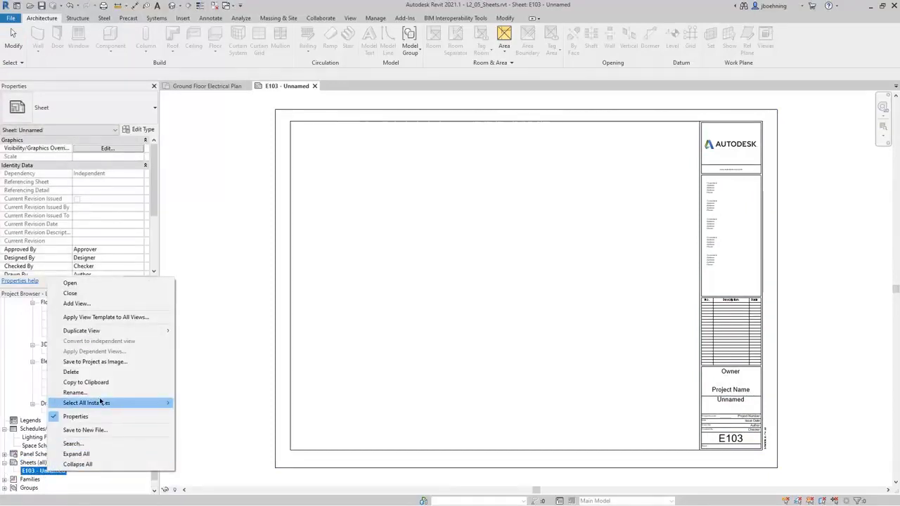
pyautogui.click(100, 395)
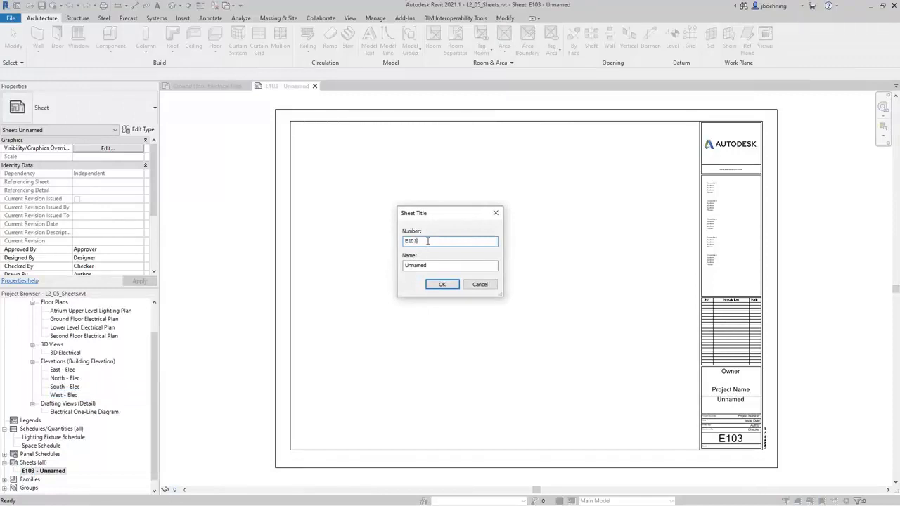
pyautogui.moveTo(436, 265); pyautogui.dragTo(397, 266)
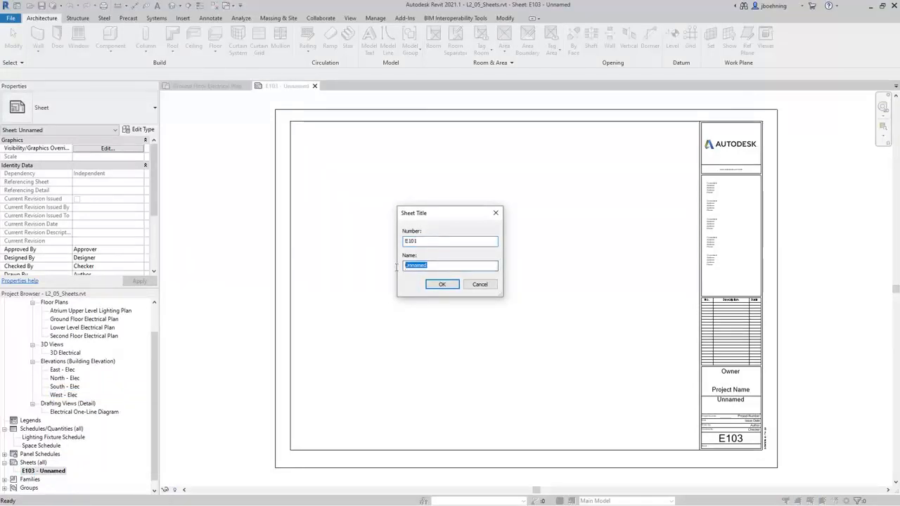
pyautogui.write('Ele')
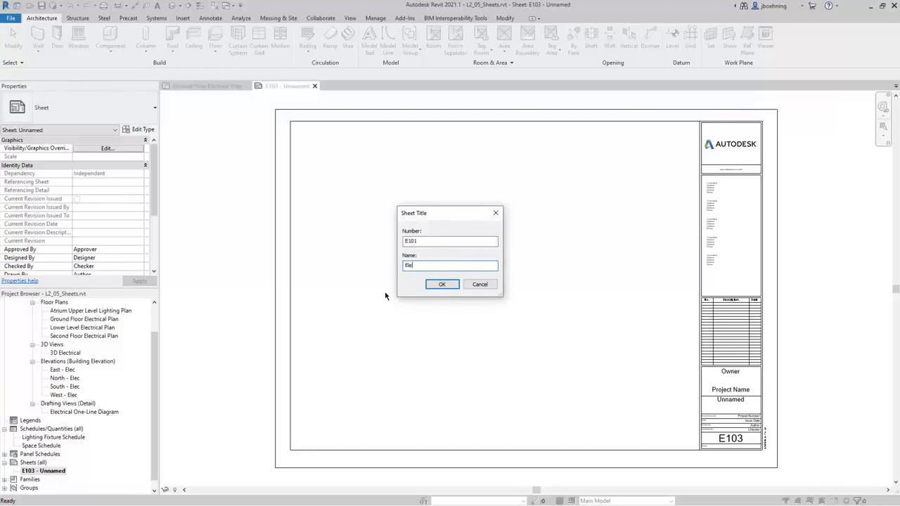
pyautogui.write('ctri')
pyautogui.press('BackSpace')
pyautogui.press('BackSpace')
pyautogui.press('BackSpace')
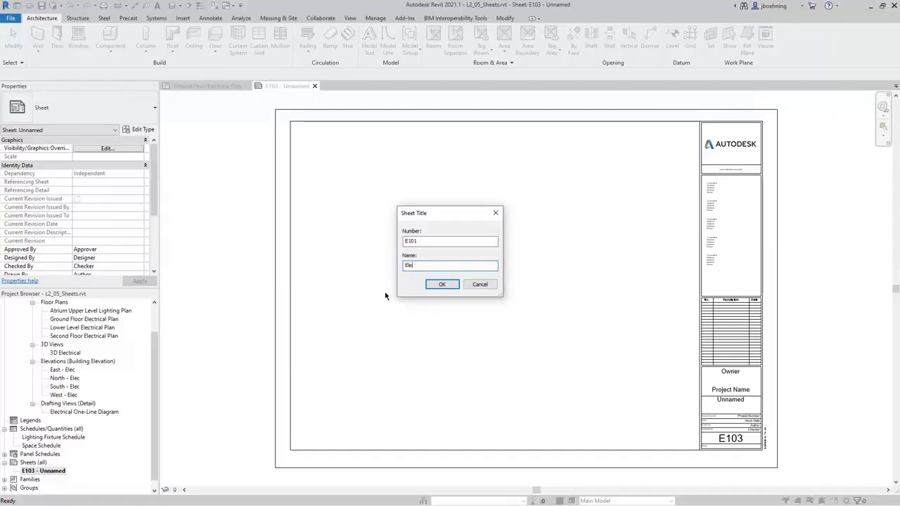
pyautogui.write('Ground Floor E')
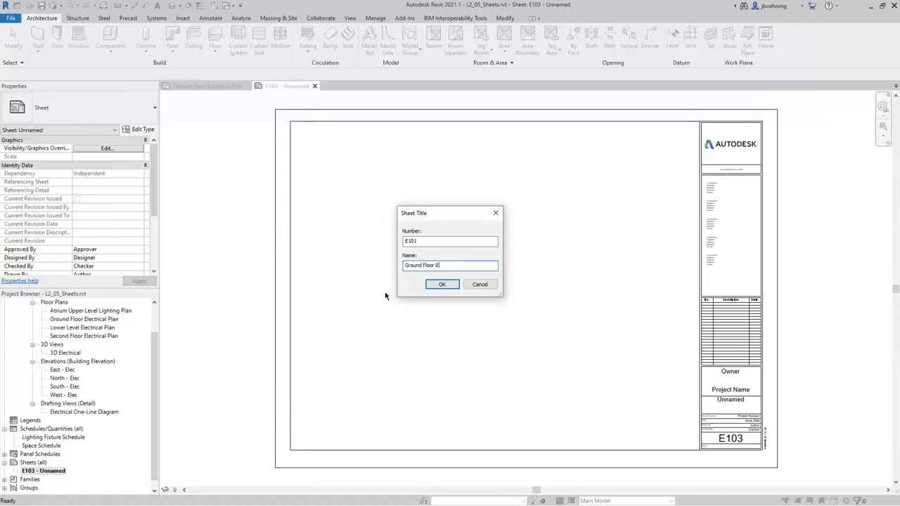
pyautogui.write('lectrical')
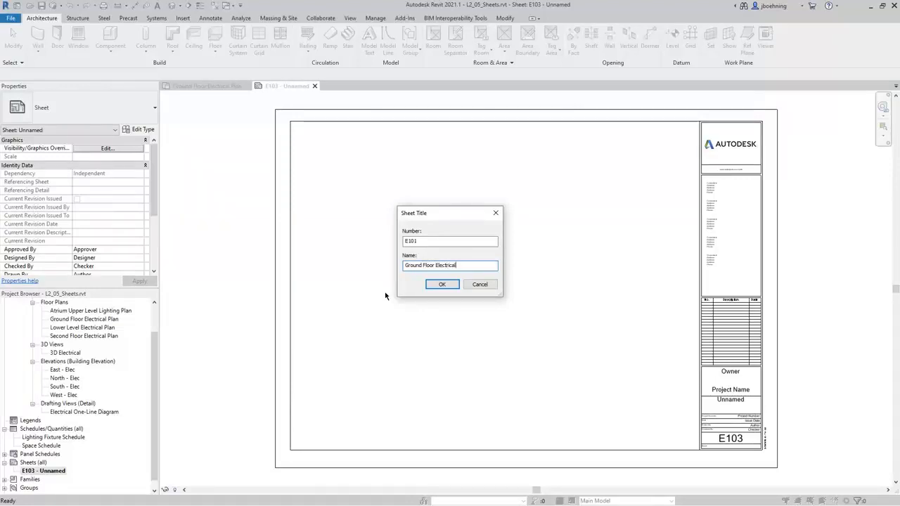
pyautogui.click(435, 286)
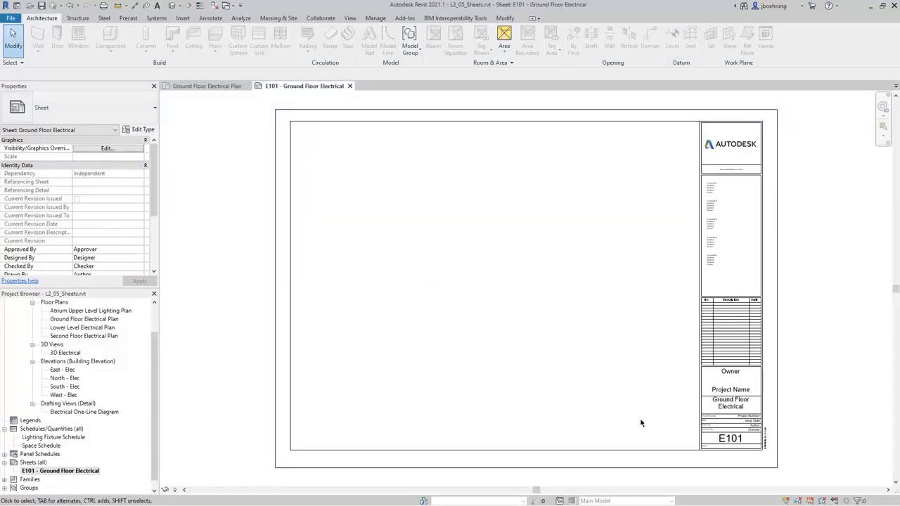
# Examine the titleblock's sheet number and sheet name labels as editable fields, leaving both values as they are.
pyautogui.moveTo(663, 430); pyautogui.dragTo(484, 372, button='middle')
pyautogui.scroll(5, 592, 398)
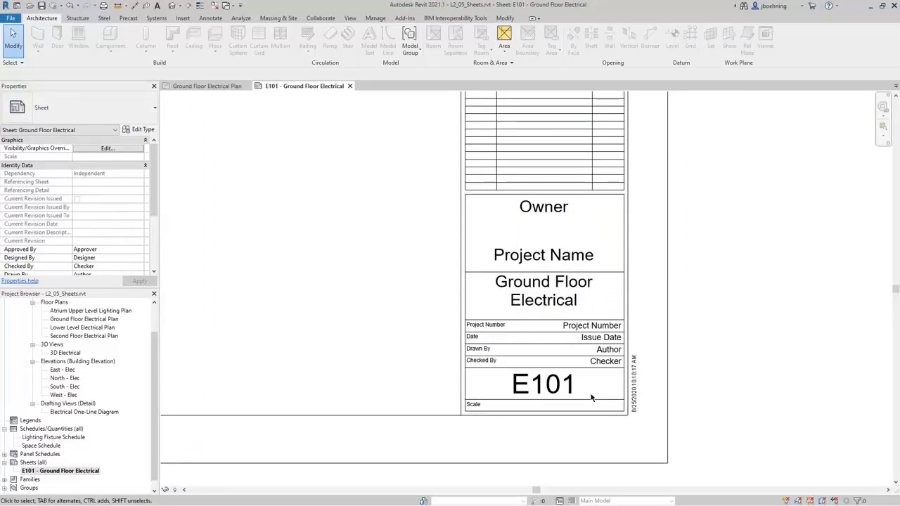
pyautogui.click(569, 394)
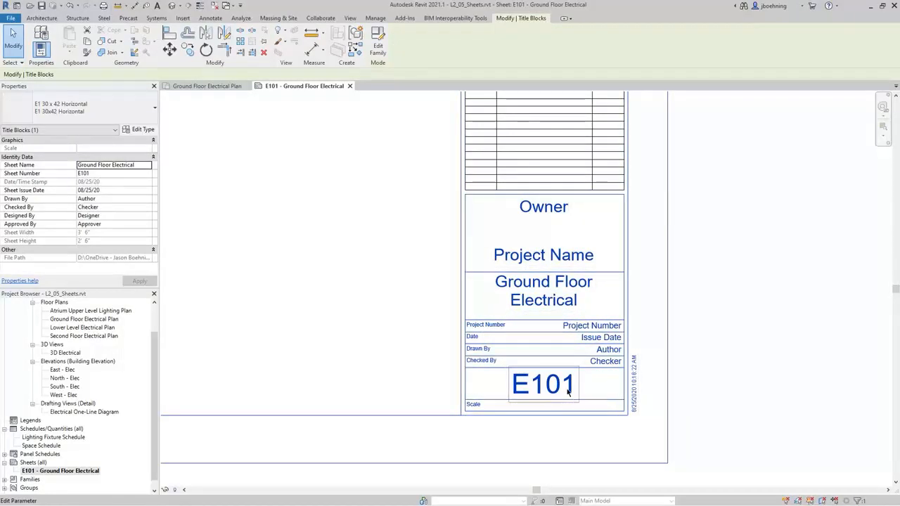
pyautogui.click(568, 394)
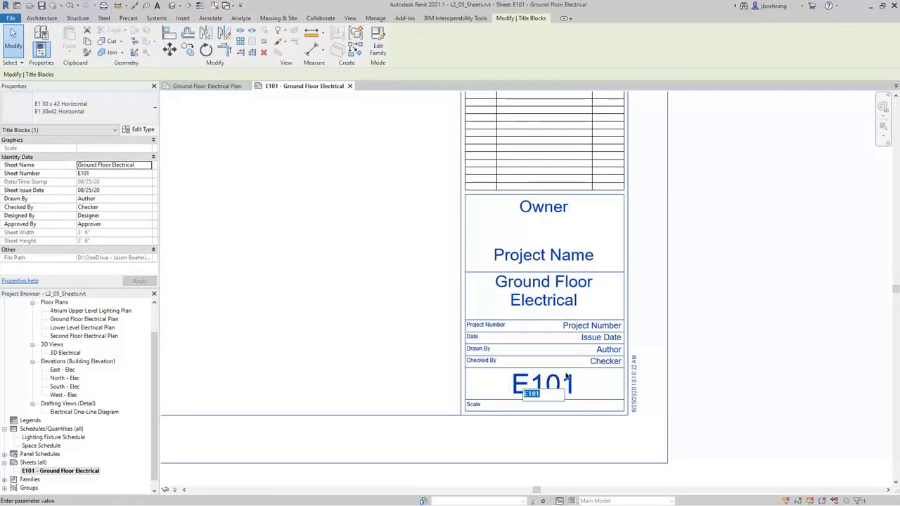
pyautogui.click(544, 302)
pyautogui.click(541, 300)
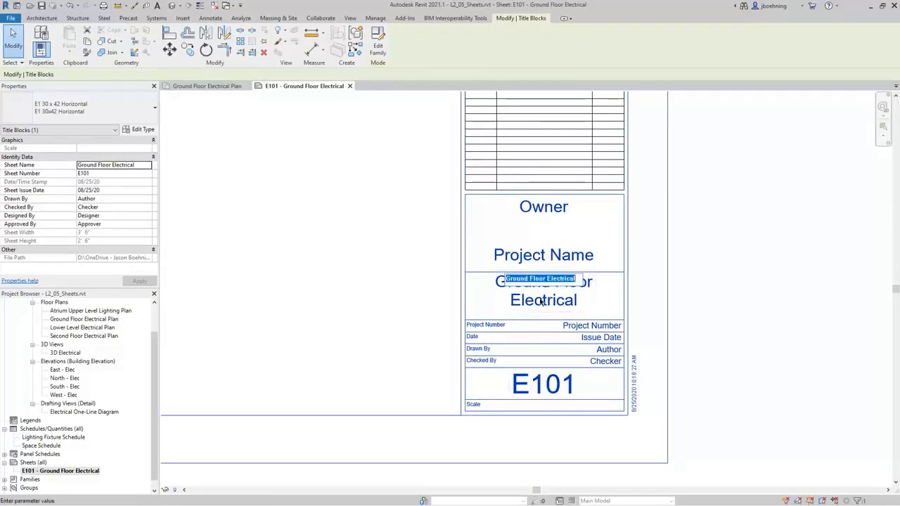
pyautogui.click(419, 303)
pyautogui.click(409, 317)
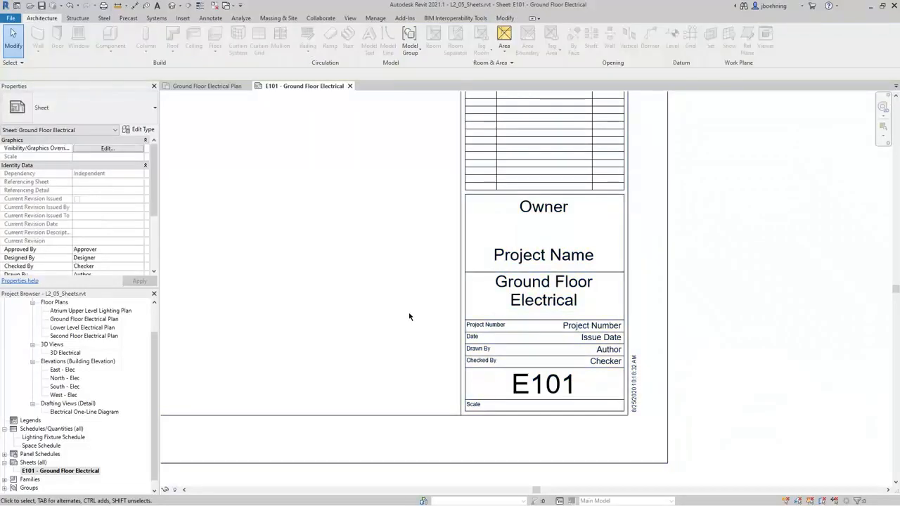
# Place the Ground Floor Electrical Plan view on sheet E101, centred in the drawing area beside the titleblock information.
pyautogui.press('z')
pyautogui.press('f')
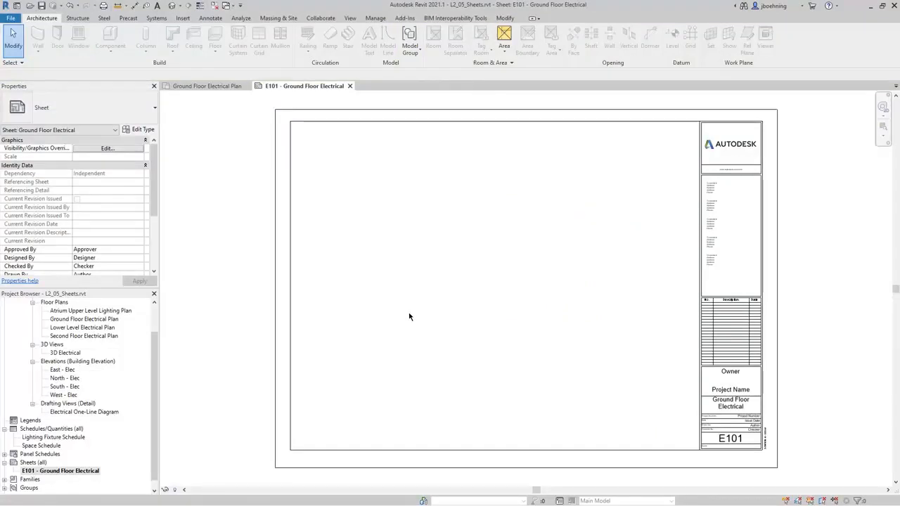
pyautogui.click(87, 322)
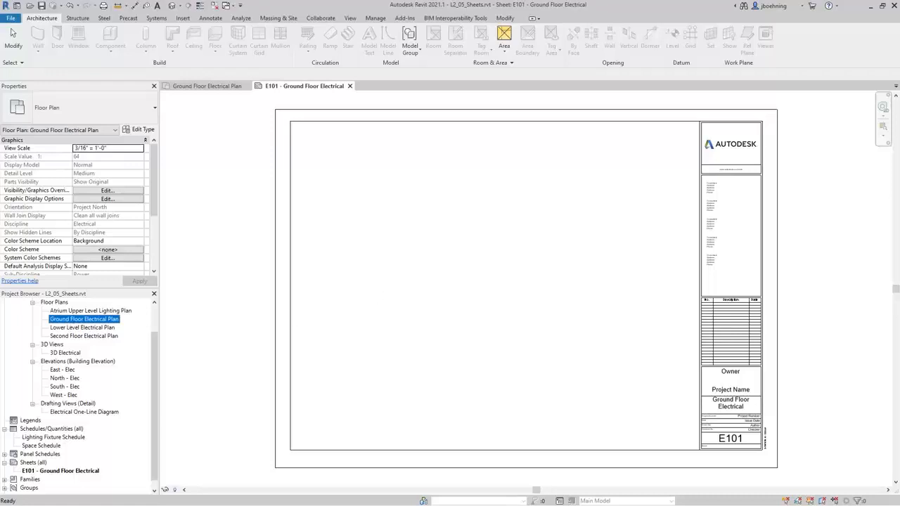
pyautogui.moveTo(85, 319); pyautogui.dragTo(415, 283)
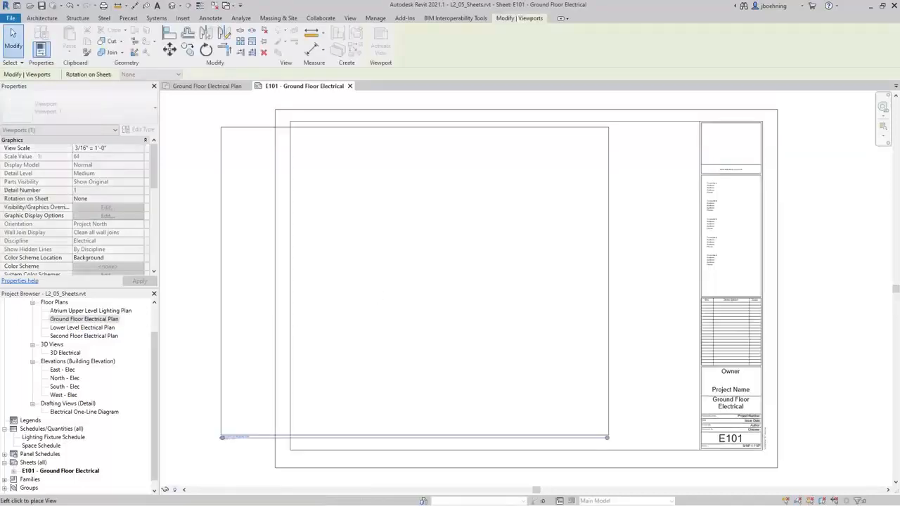
pyautogui.scroll(-4, 495, 295)
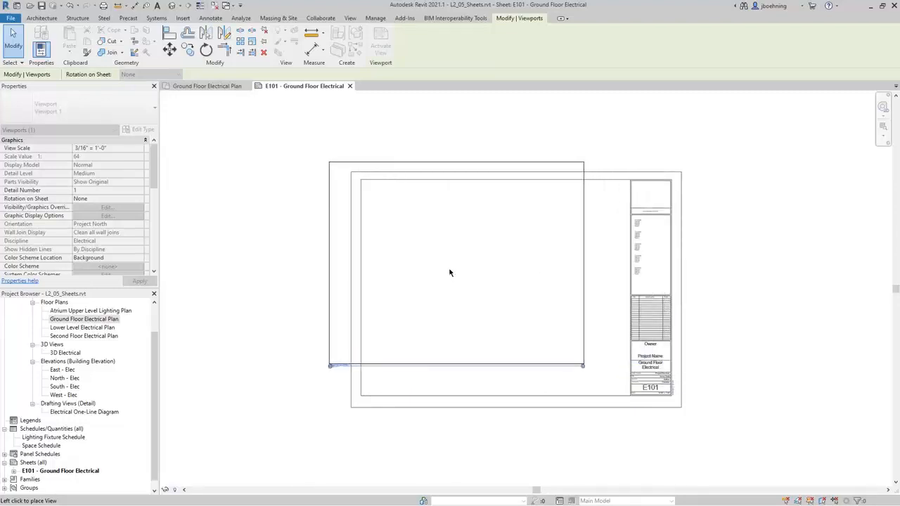
pyautogui.click(495, 292)
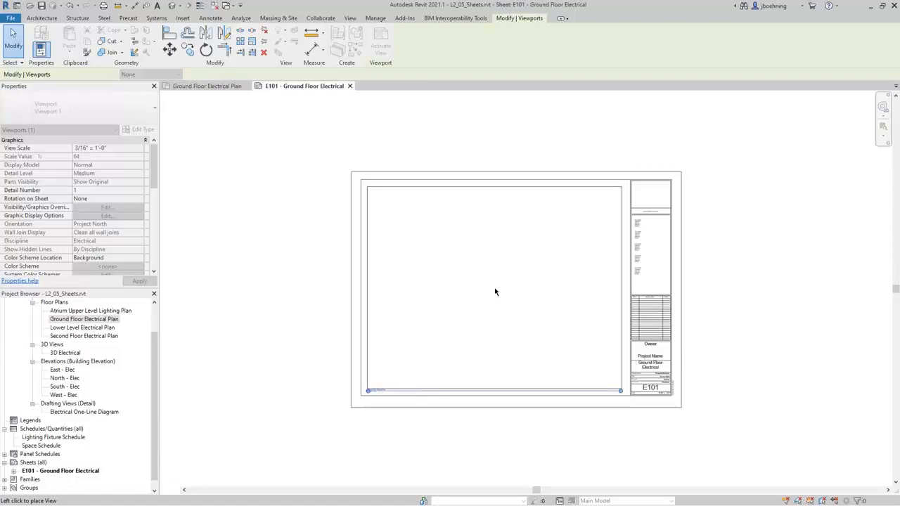
pyautogui.click(291, 301)
# Select the floor plan viewport, shorten its view title line, and stretch the line back out to the viewport's right edge.
pyautogui.click(421, 304)
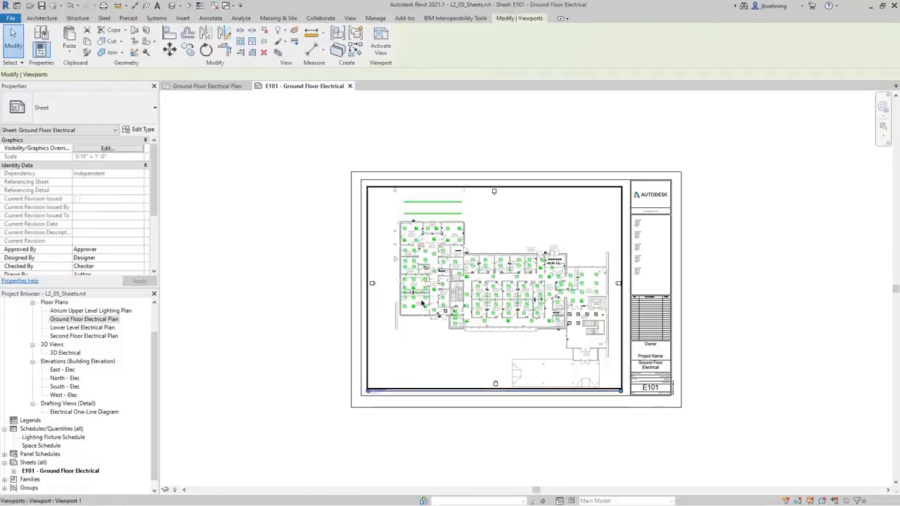
pyautogui.moveTo(422, 304); pyautogui.dragTo(428, 305)
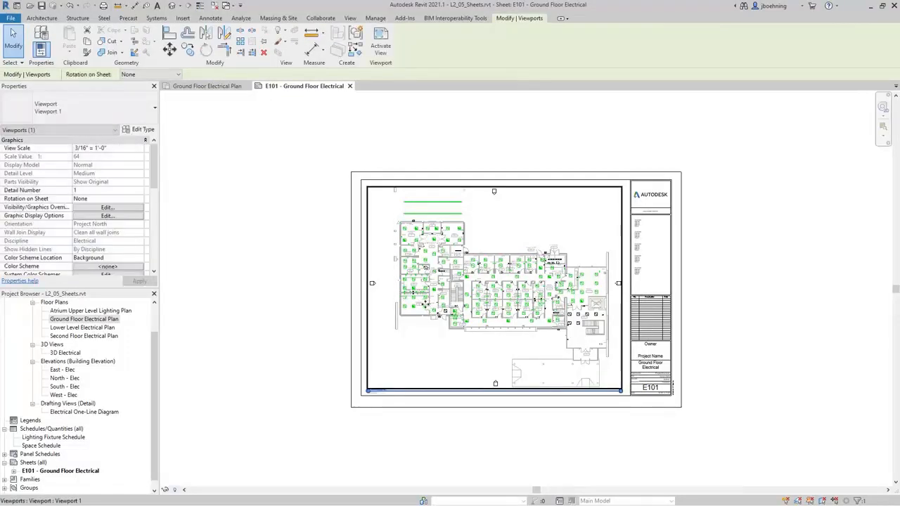
pyautogui.scroll(1, 504, 405)
pyautogui.scroll(2, 503, 406)
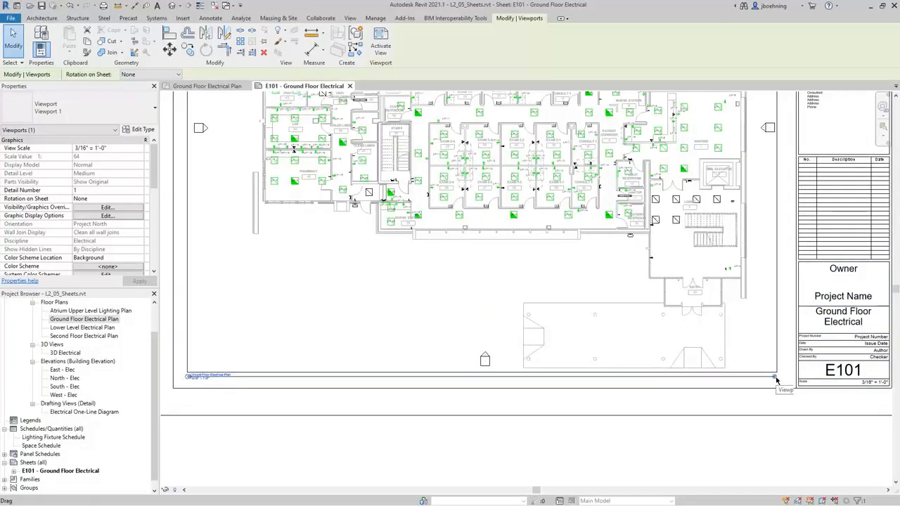
pyautogui.moveTo(773, 377); pyautogui.dragTo(771, 380)
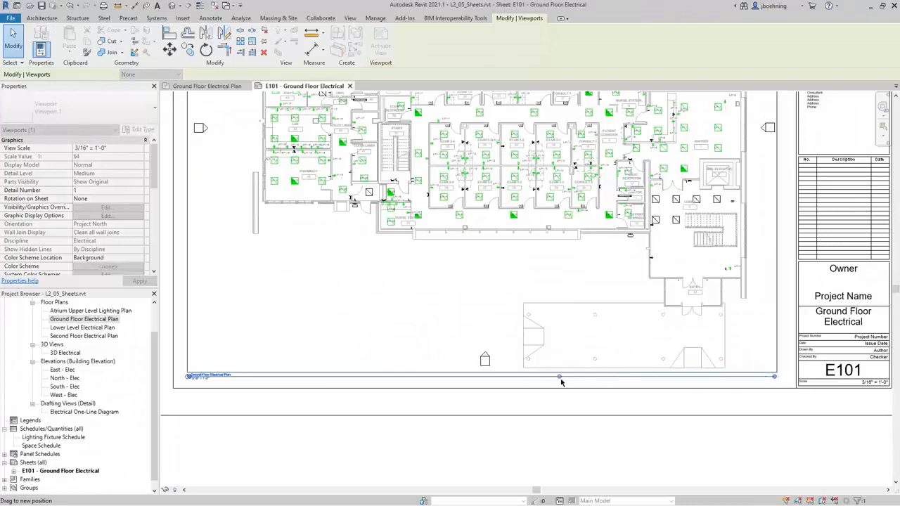
pyautogui.moveTo(558, 377); pyautogui.dragTo(778, 378)
# Reposition the Ground Floor Electrical Plan view title just beneath the plan, near the sheet's lower border.
pyautogui.scroll(-3, 775, 400)
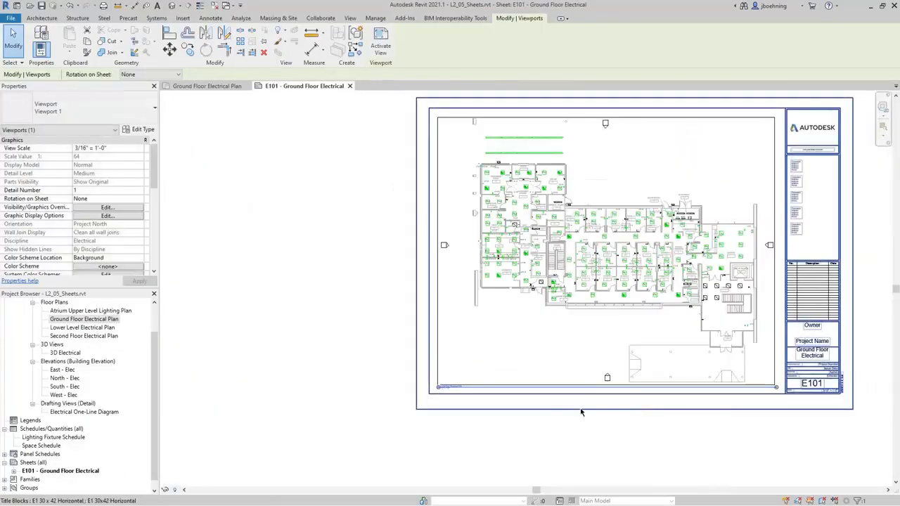
pyautogui.scroll(5, 439, 395)
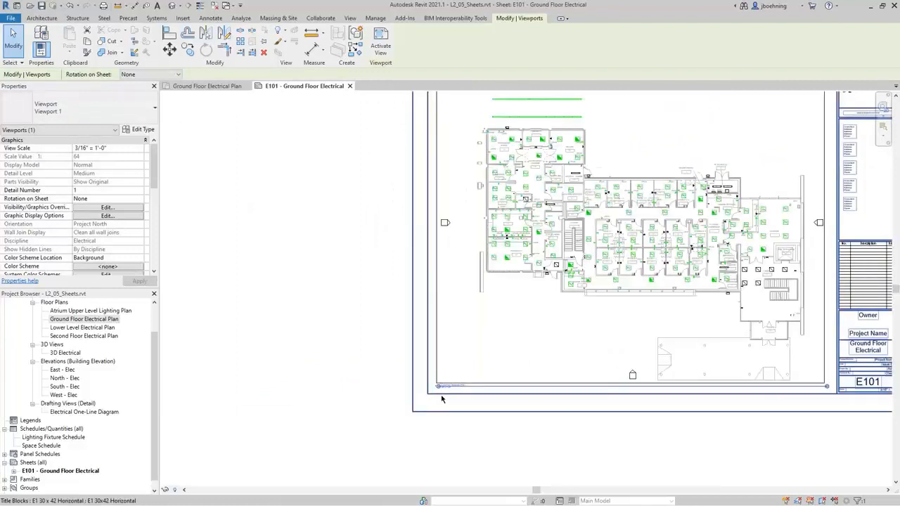
pyautogui.click(335, 362)
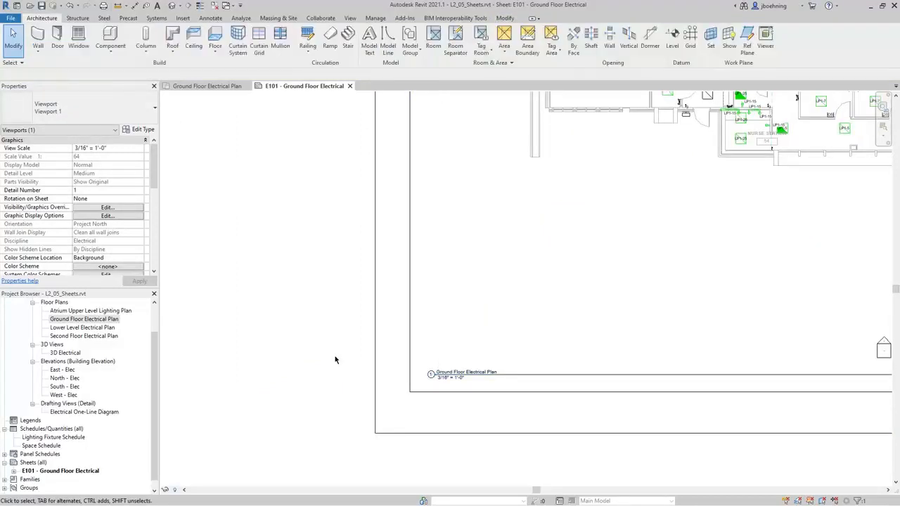
pyautogui.scroll(2, 340, 363)
pyautogui.click(464, 378)
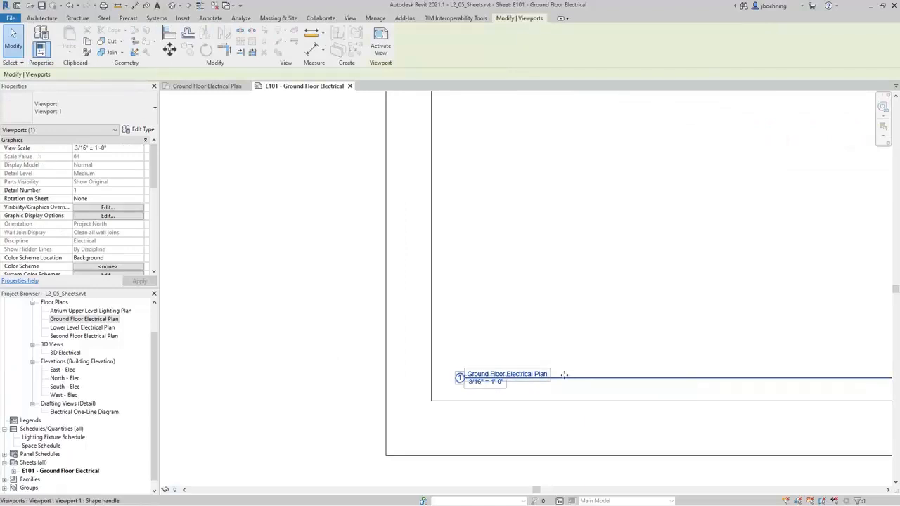
pyautogui.moveTo(563, 389)
pyautogui.mouseDown()
pyautogui.moveTo(550, 355)
pyautogui.moveTo(568, 345)
pyautogui.moveTo(567, 371)
pyautogui.mouseUp()
pyautogui.scroll(-2, 550, 355)
pyautogui.click(398, 335)
# Examine the Title and Show Title choices in the floor plan viewport's type properties, keeping the settings as they are.
pyautogui.scroll(-3, 398, 335)
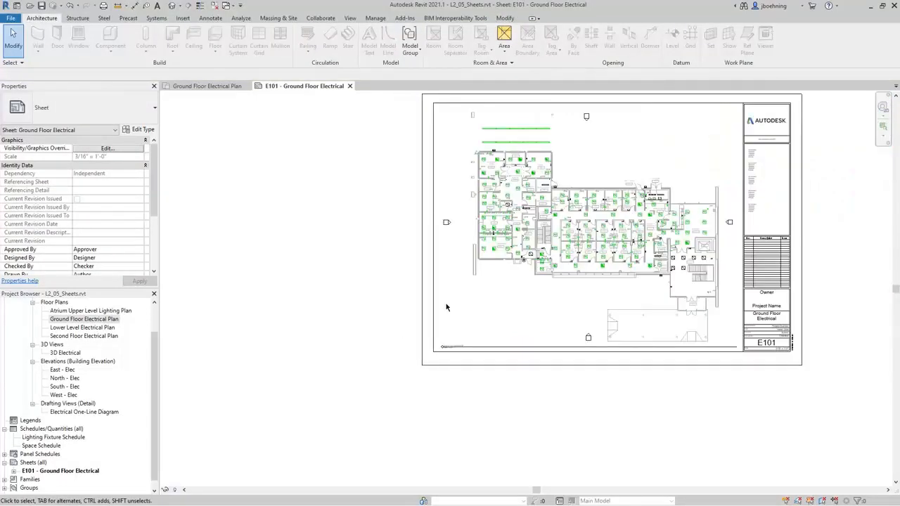
pyautogui.click(478, 293)
pyautogui.moveTo(388, 276); pyautogui.dragTo(288, 344, button='middle')
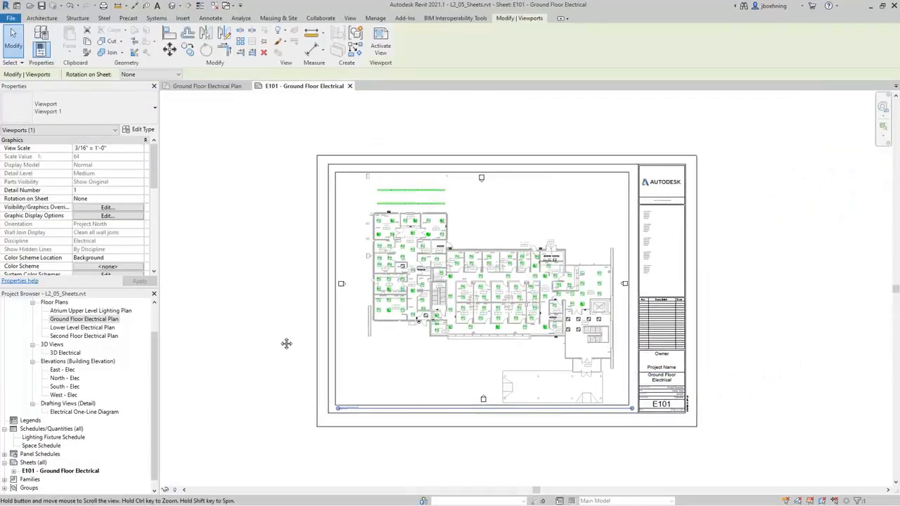
pyautogui.click(138, 129)
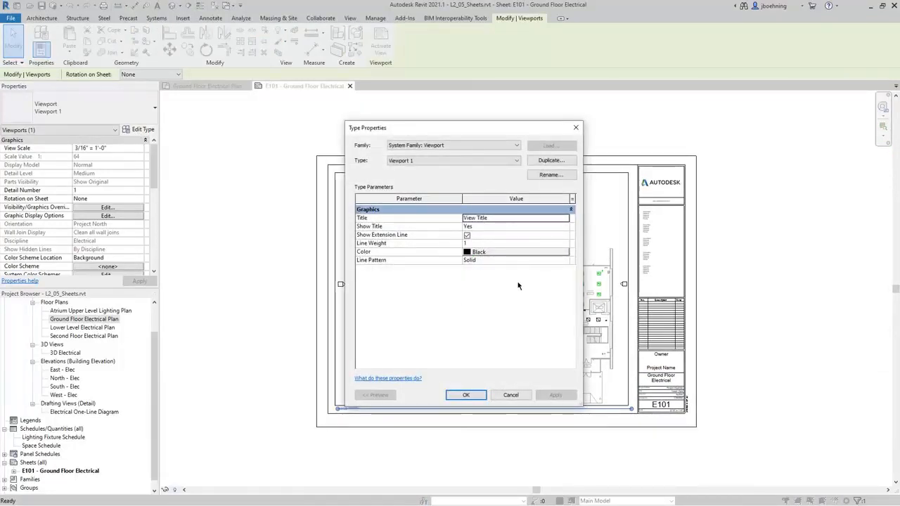
pyautogui.click(521, 220)
pyautogui.click(521, 228)
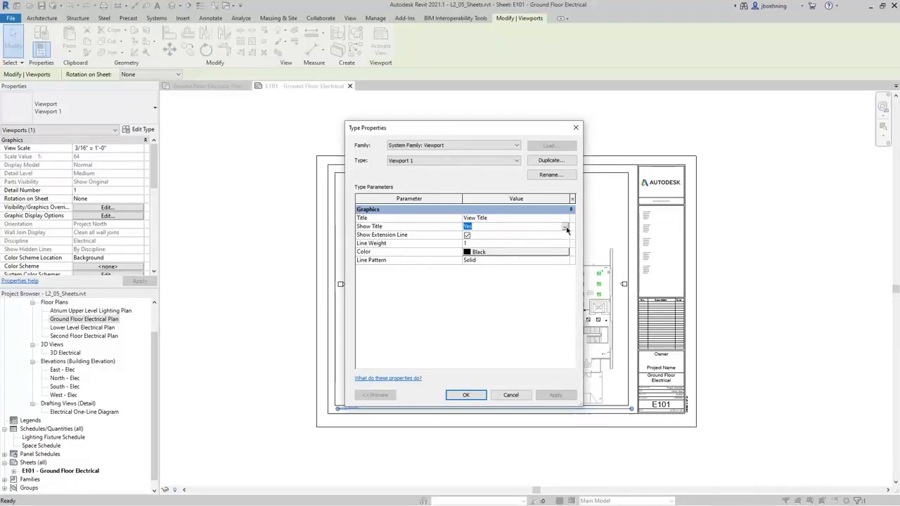
pyautogui.click(565, 227)
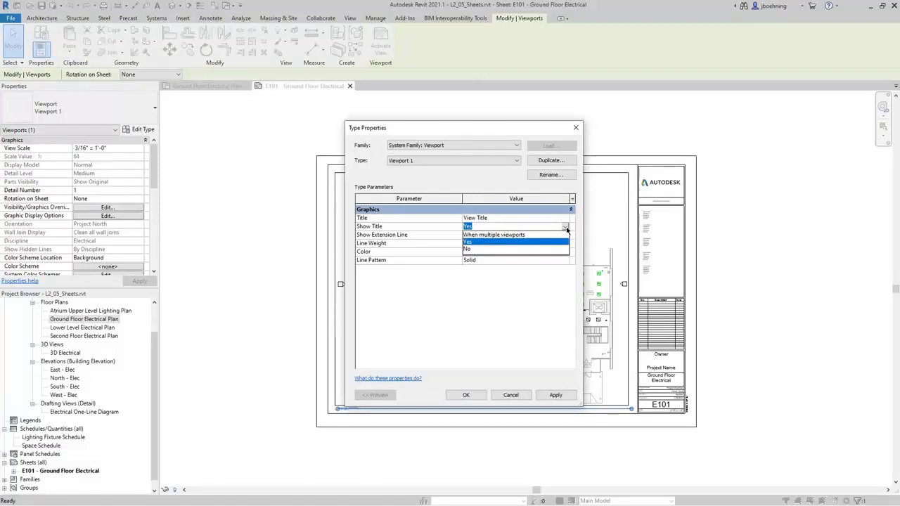
pyautogui.click(566, 228)
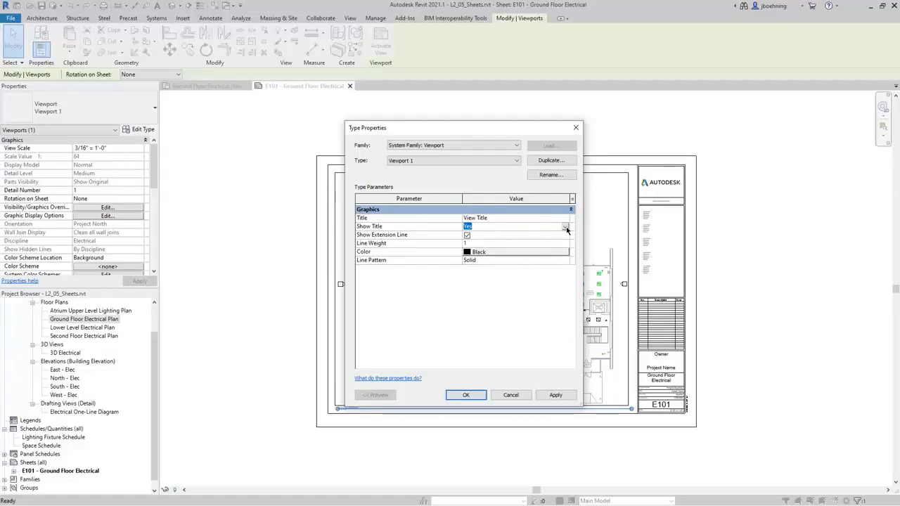
pyautogui.click(536, 220)
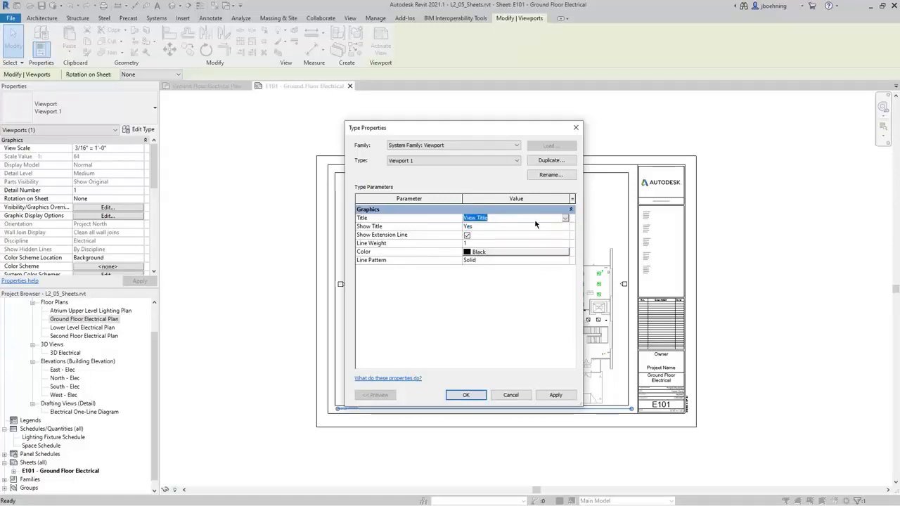
pyautogui.click(566, 220)
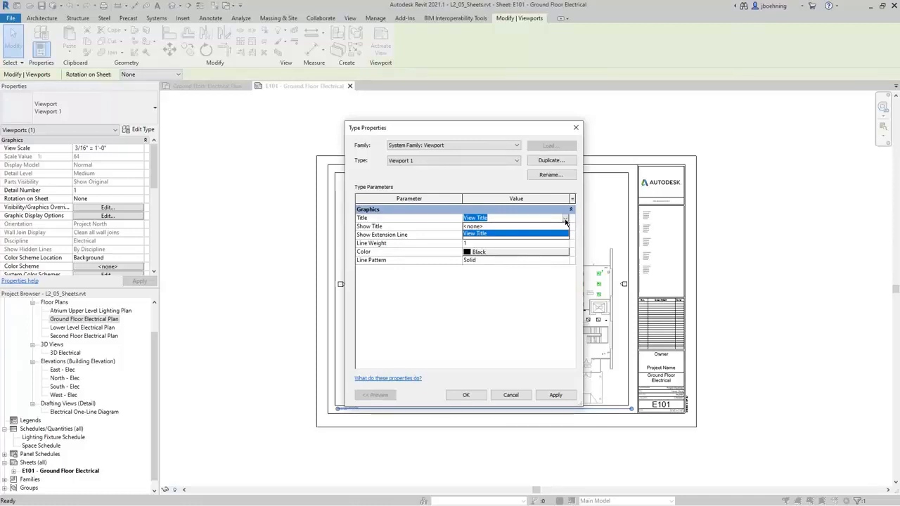
pyautogui.click(565, 220)
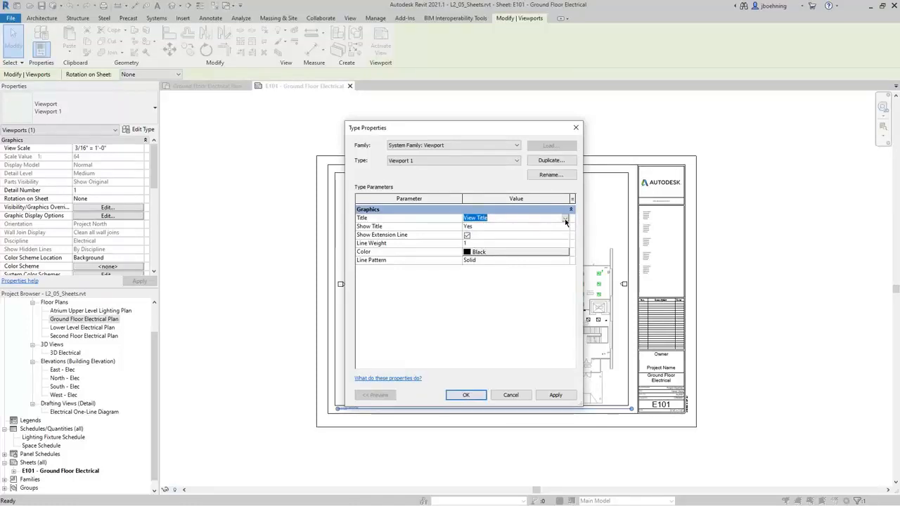
pyautogui.click(476, 398)
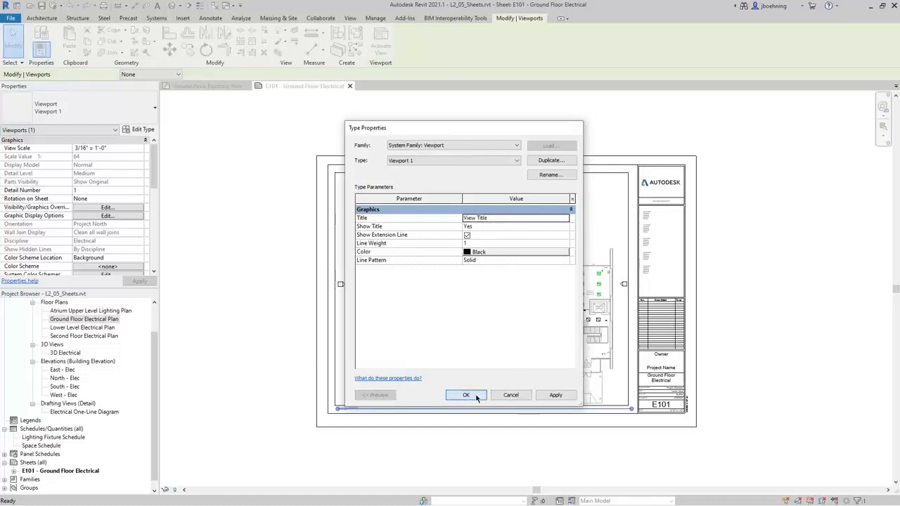
pyautogui.click(717, 363)
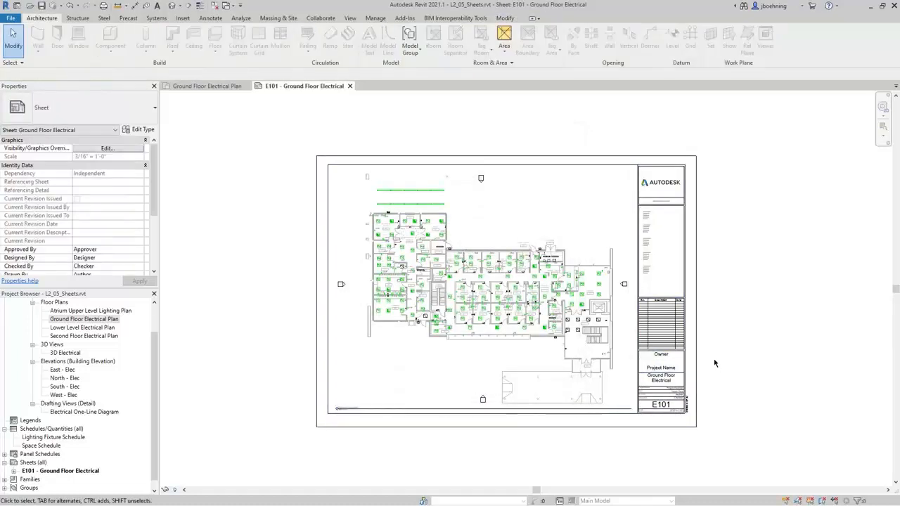
# Bring up Sheet Issues/Revisions for the titleblock's revision schedule and review the numbering choices for the first revision.
pyautogui.scroll(5, 714, 363)
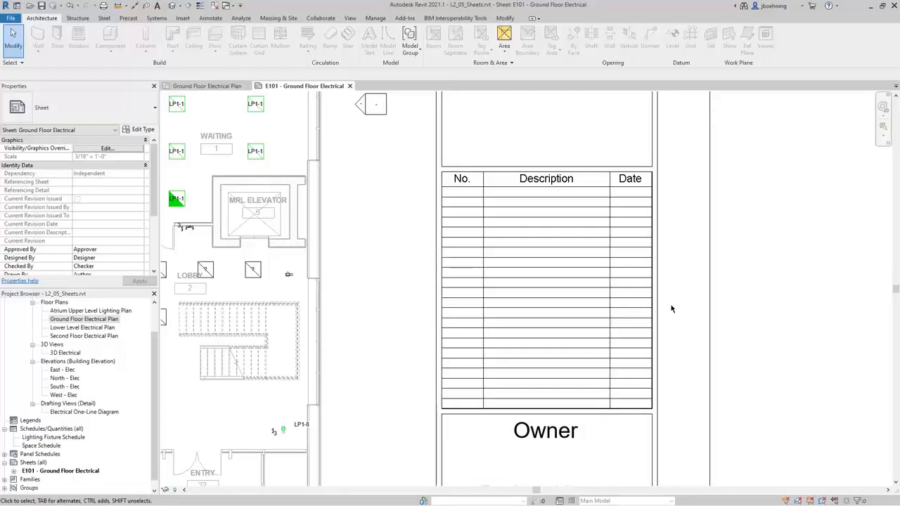
pyautogui.click(350, 19)
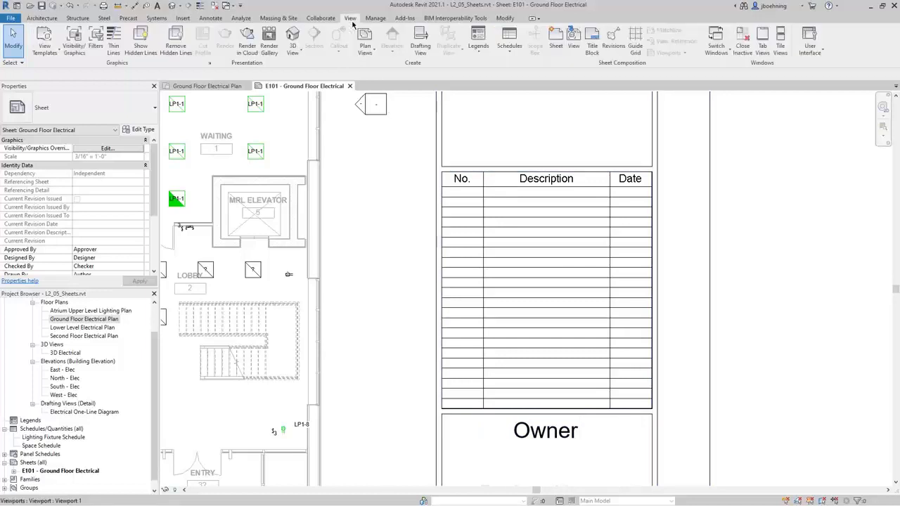
pyautogui.click(615, 55)
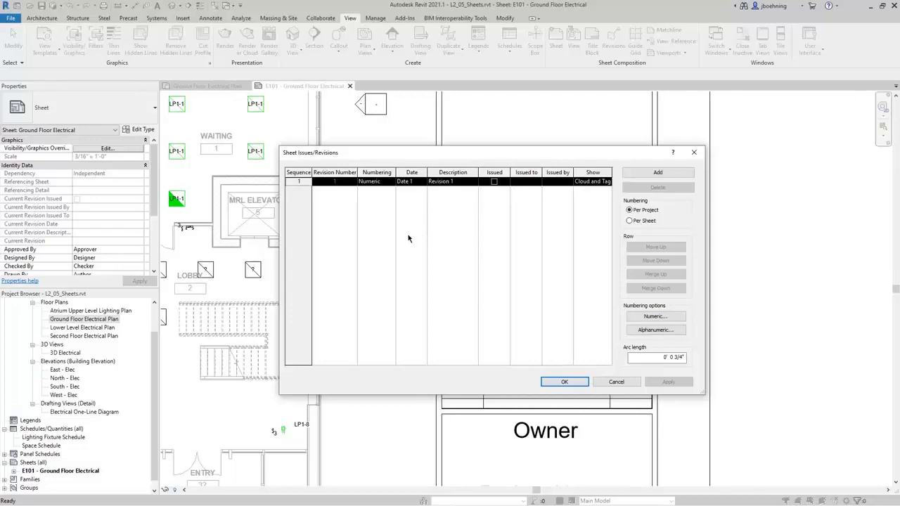
pyautogui.click(340, 183)
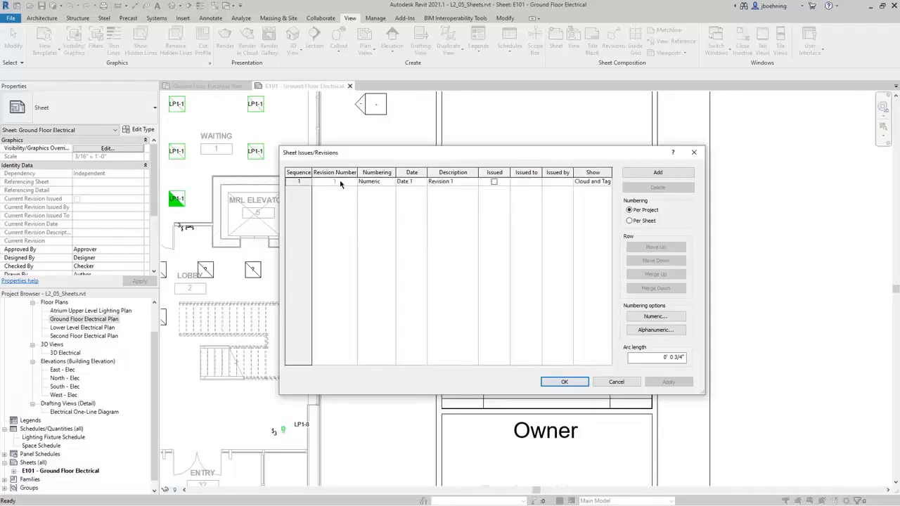
pyautogui.click(389, 184)
pyautogui.click(391, 182)
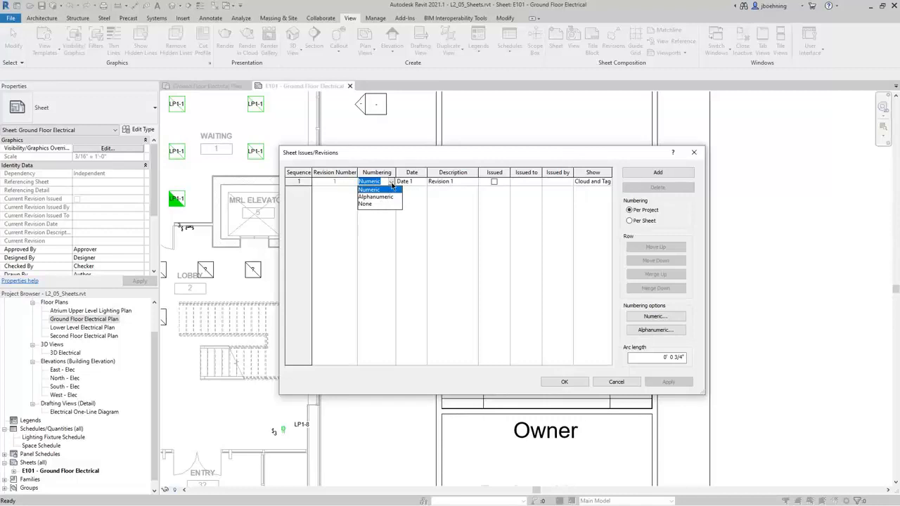
pyautogui.click(392, 183)
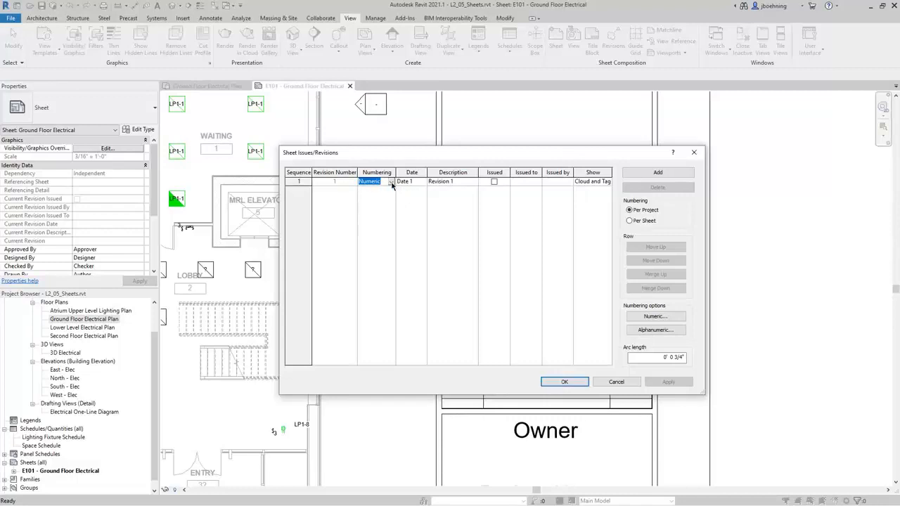
# Review the numeric and alphanumeric revision numbering options, including starting number, sequence, prefix and suffix, without altering them.
pyautogui.click(654, 316)
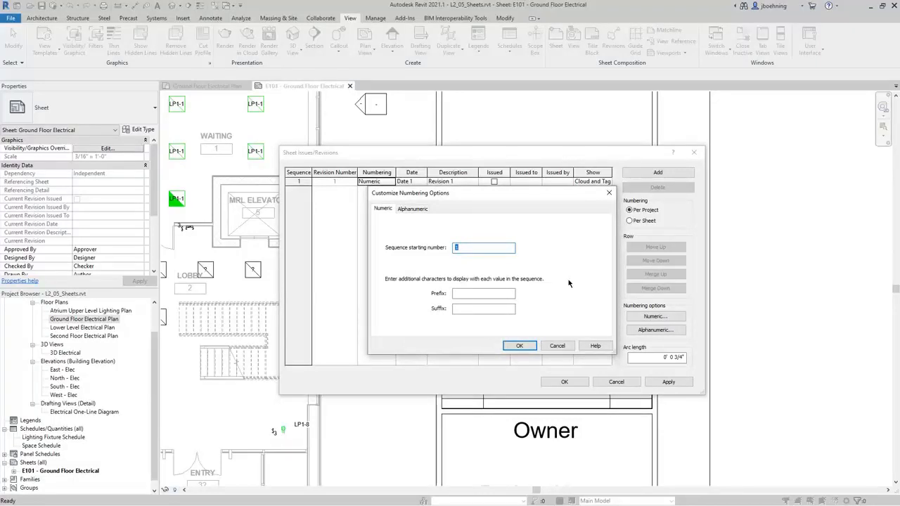
pyautogui.click(462, 247)
pyautogui.moveTo(464, 247); pyautogui.dragTo(453, 247)
pyautogui.click(475, 293)
pyautogui.click(483, 308)
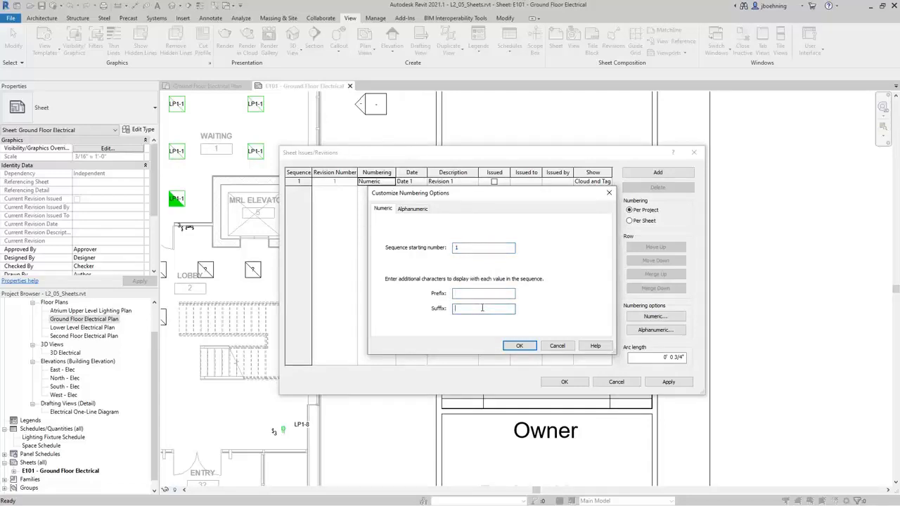
pyautogui.click(419, 210)
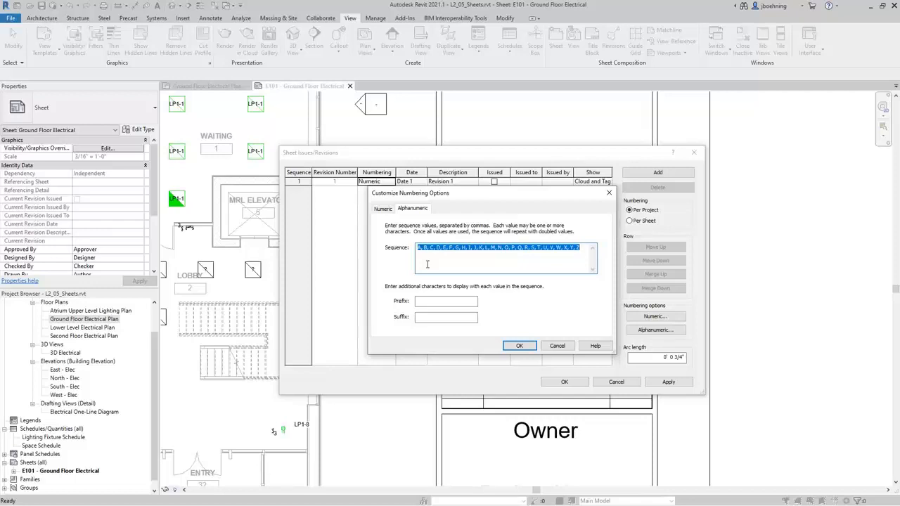
pyautogui.click(440, 300)
pyautogui.click(438, 315)
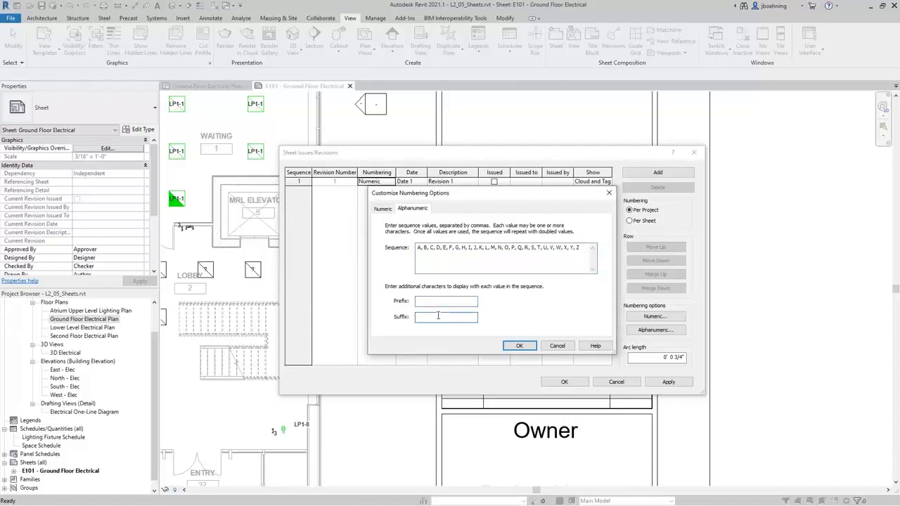
pyautogui.click(518, 345)
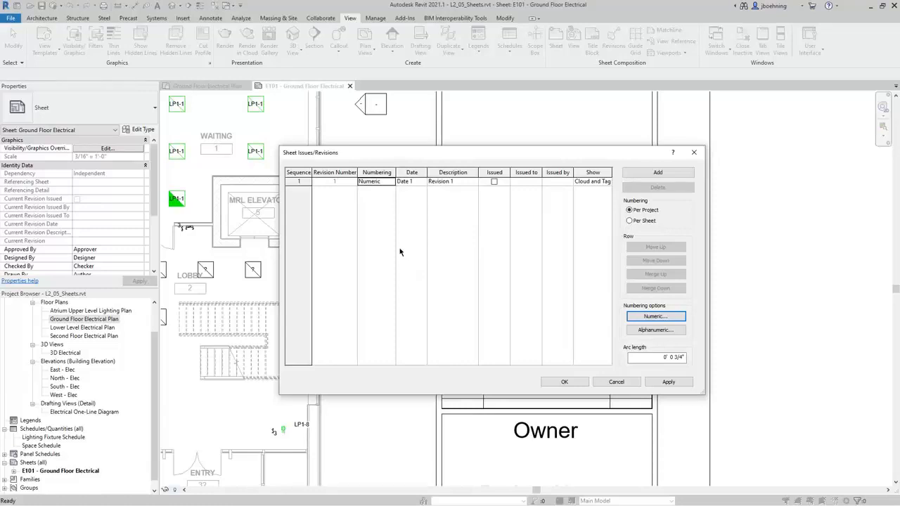
# Examine the first revision's date, description, issued, issued-to and show fields, switching Issued on and off and keeping Cloud and Tag.
pyautogui.click(416, 182)
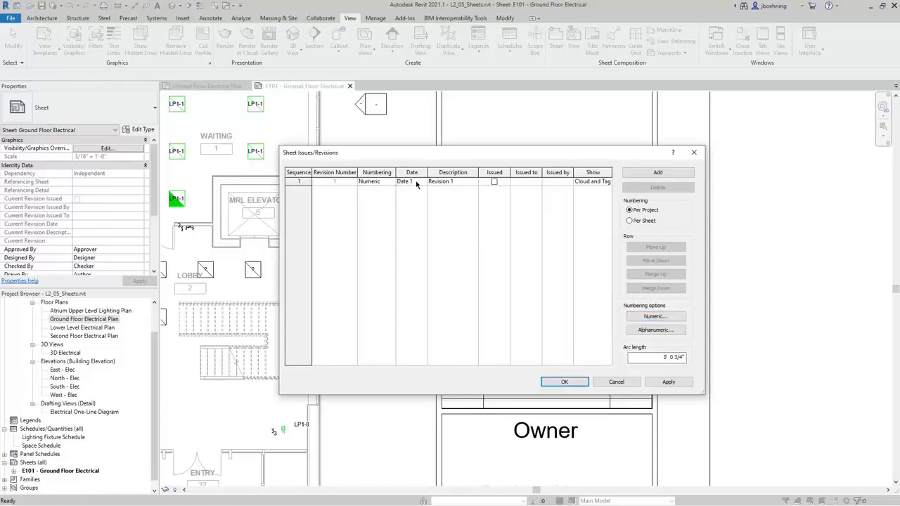
pyautogui.click(463, 183)
pyautogui.click(494, 182)
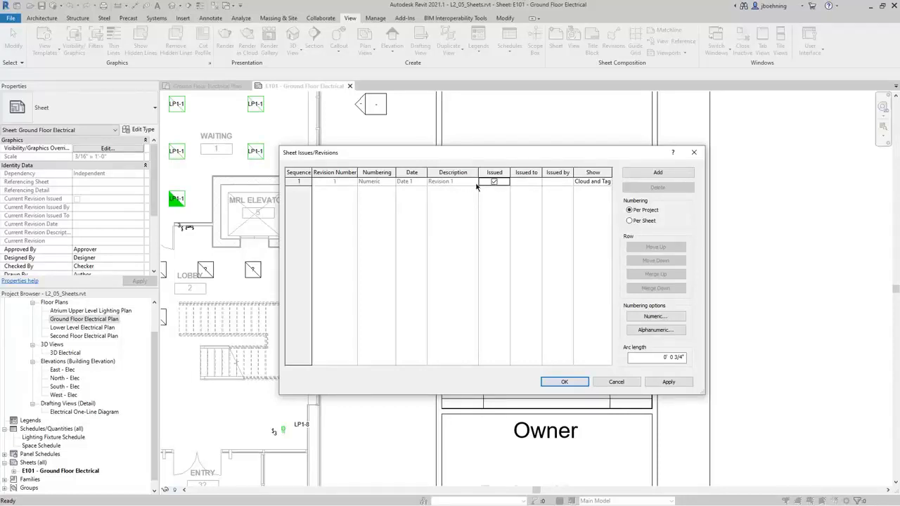
pyautogui.click(494, 182)
pyautogui.click(521, 183)
pyautogui.click(608, 183)
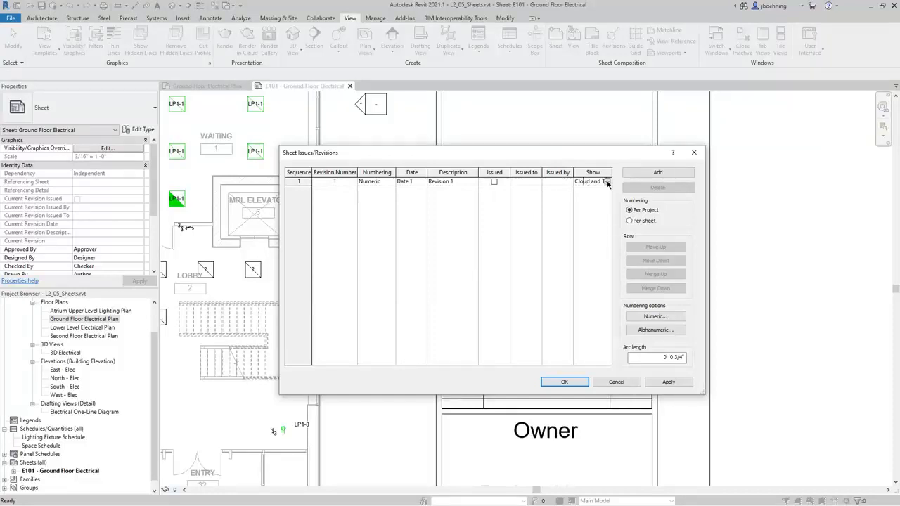
pyautogui.click(608, 183)
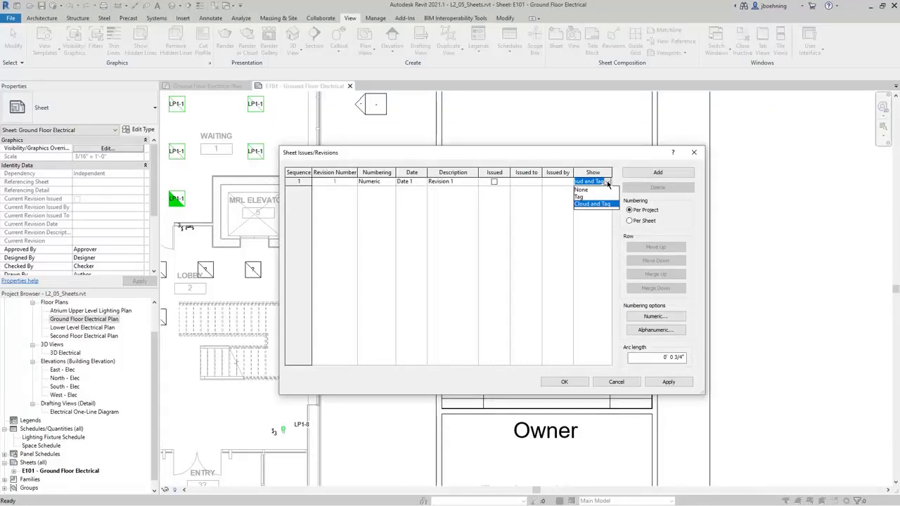
pyautogui.click(608, 183)
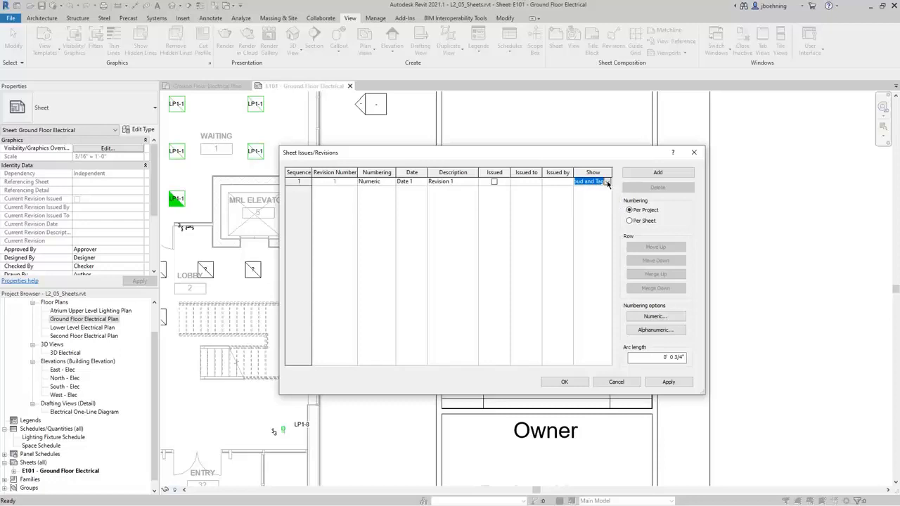
# Add three more revisions to the sheet issues and revisions list.
pyautogui.click(657, 173)
pyautogui.click(657, 173)
pyautogui.click(657, 173)
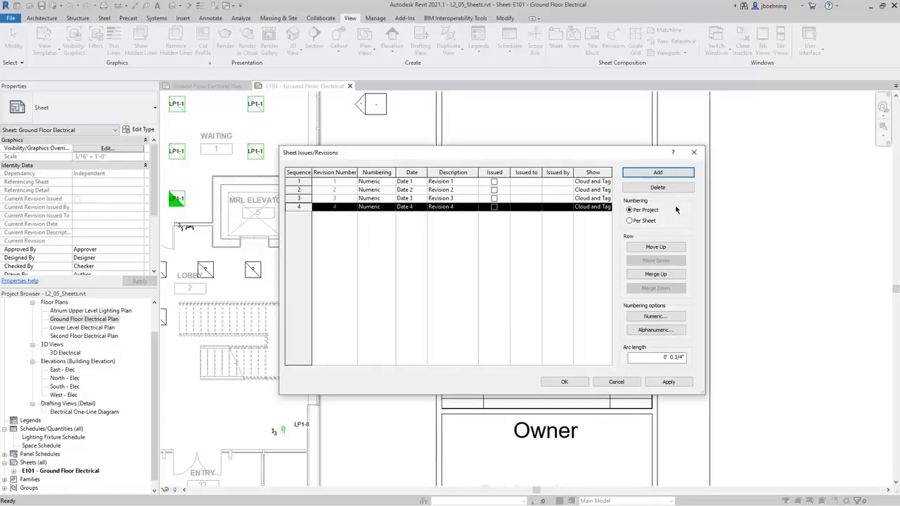
# Try Per Sheet revision numbering but decline the change, and move Revision 3 up one row and back down.
pyautogui.click(629, 221)
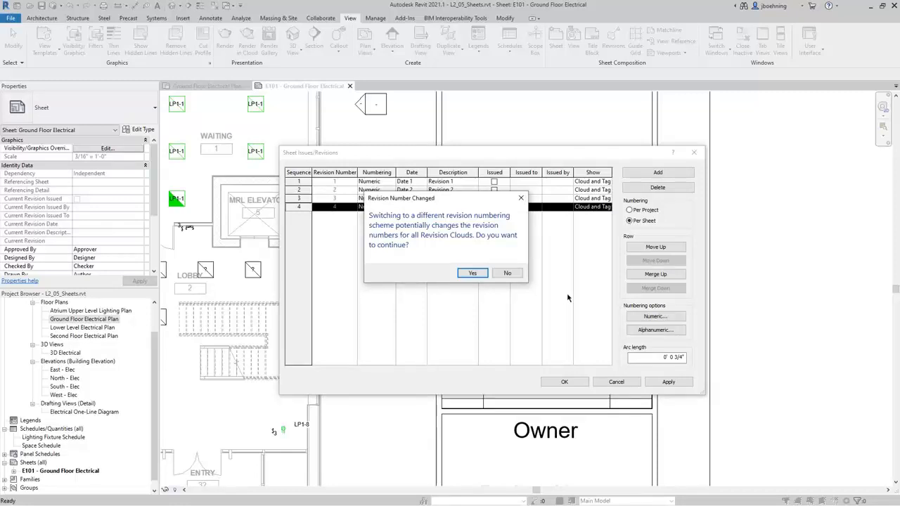
pyautogui.click(507, 273)
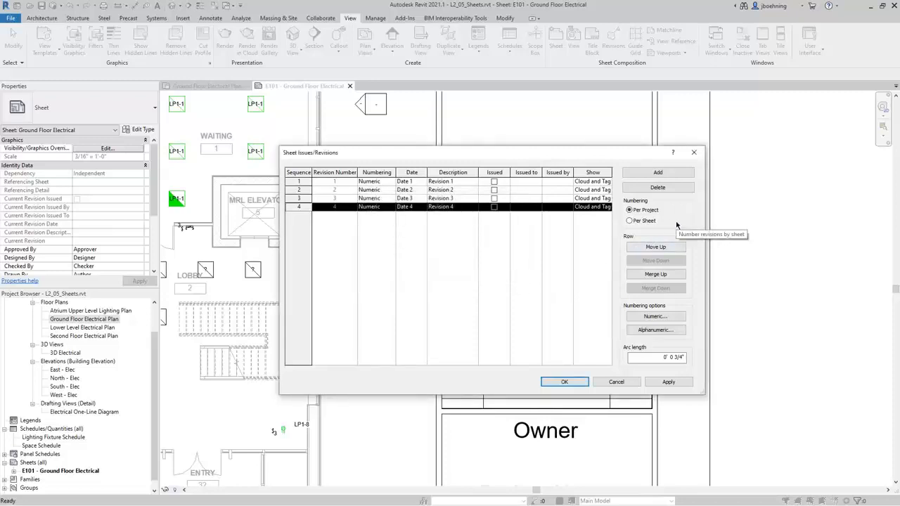
pyautogui.click(299, 198)
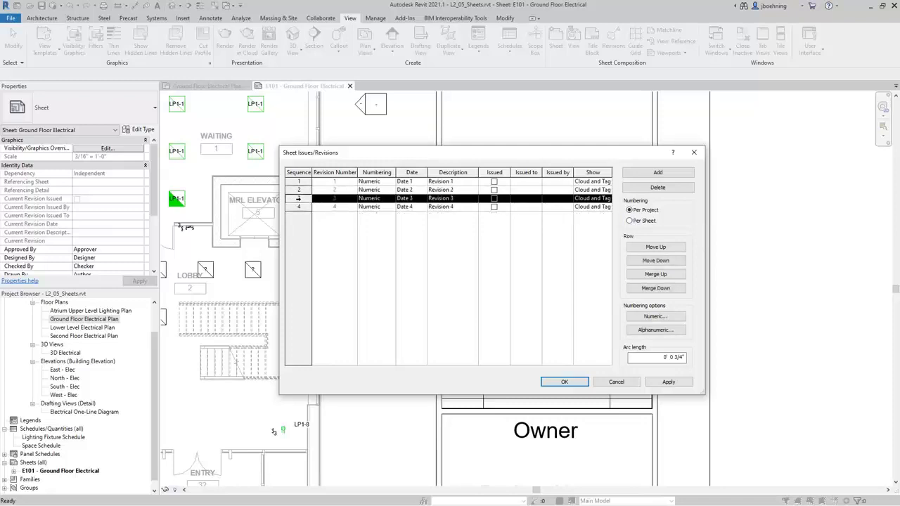
pyautogui.click(661, 246)
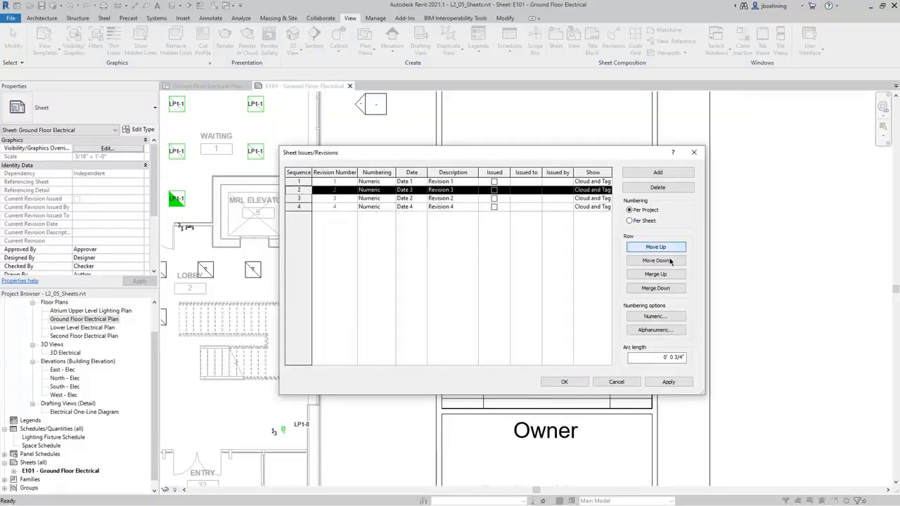
pyautogui.click(670, 260)
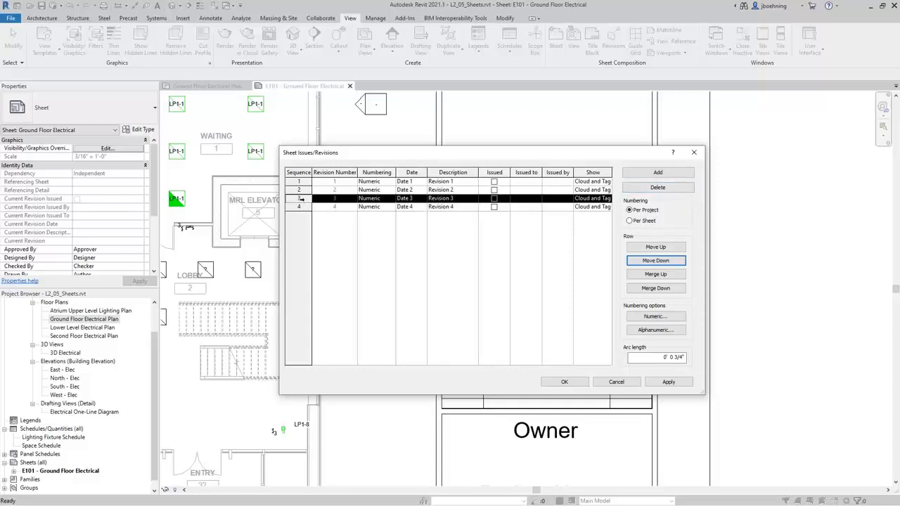
# Delete Revision 3 and Revision 4 from the sheet issues and revisions list.
pyautogui.moveTo(300, 199); pyautogui.dragTo(300, 207)
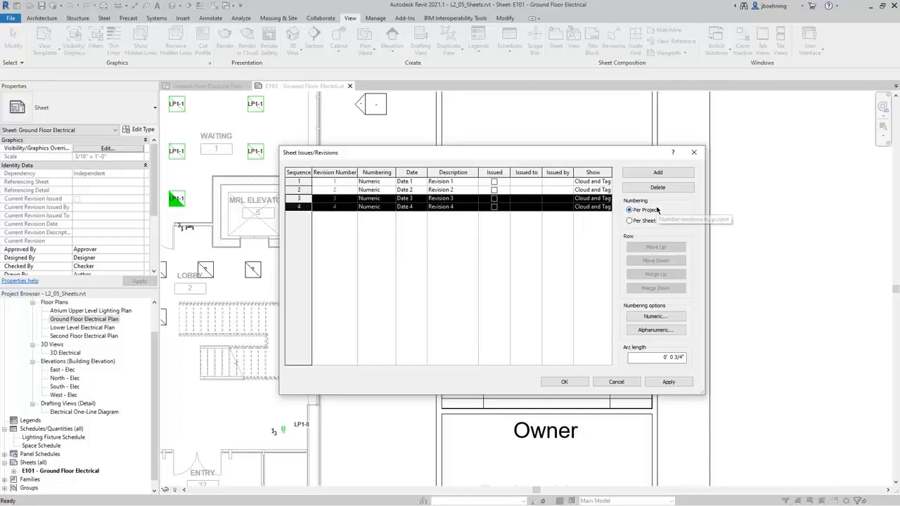
pyautogui.click(667, 188)
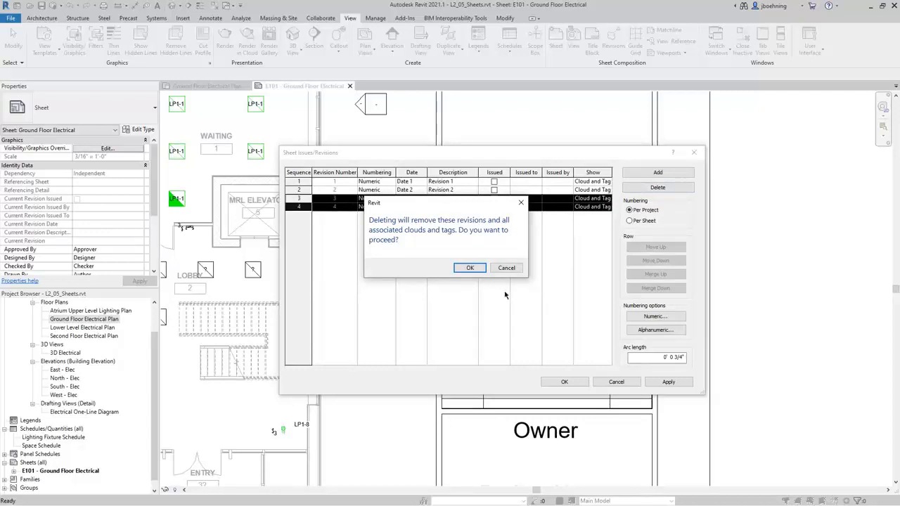
pyautogui.click(468, 268)
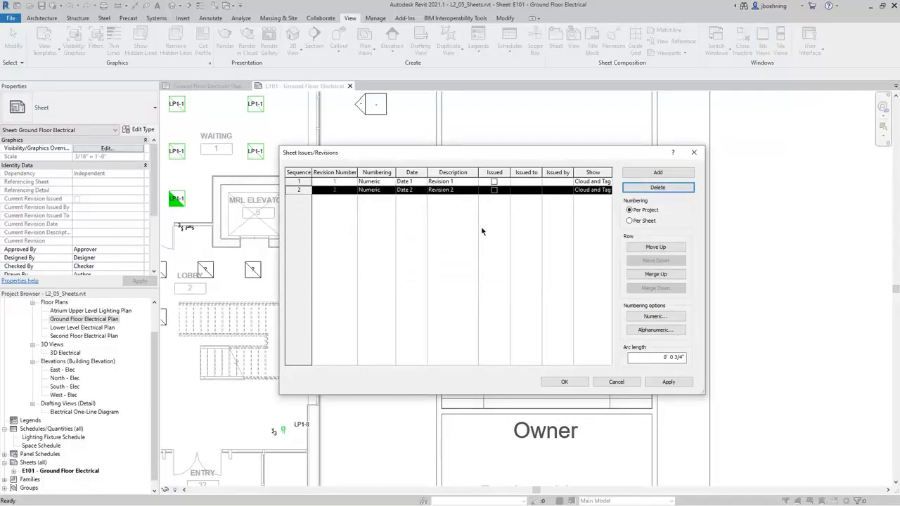
# Switch Issued on and back off for Revision 1, and accept the sheet issues and revisions list.
pyautogui.click(493, 182)
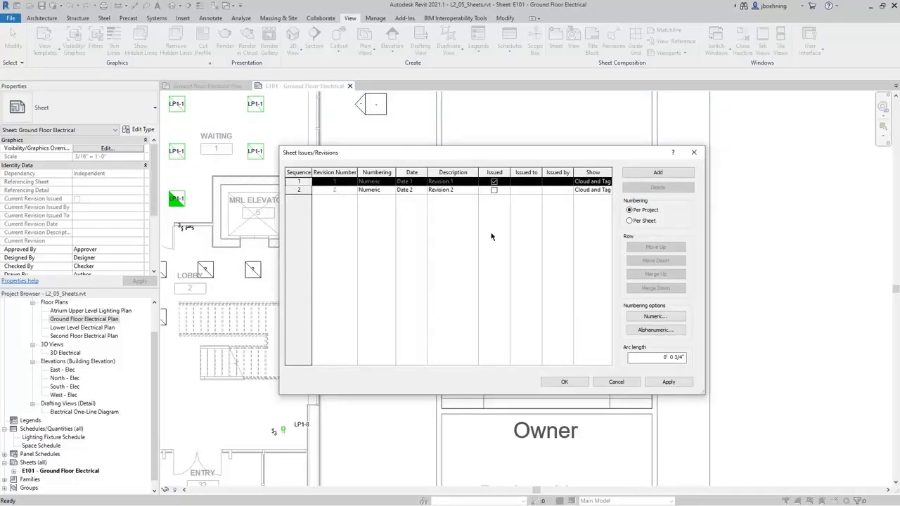
pyautogui.click(494, 181)
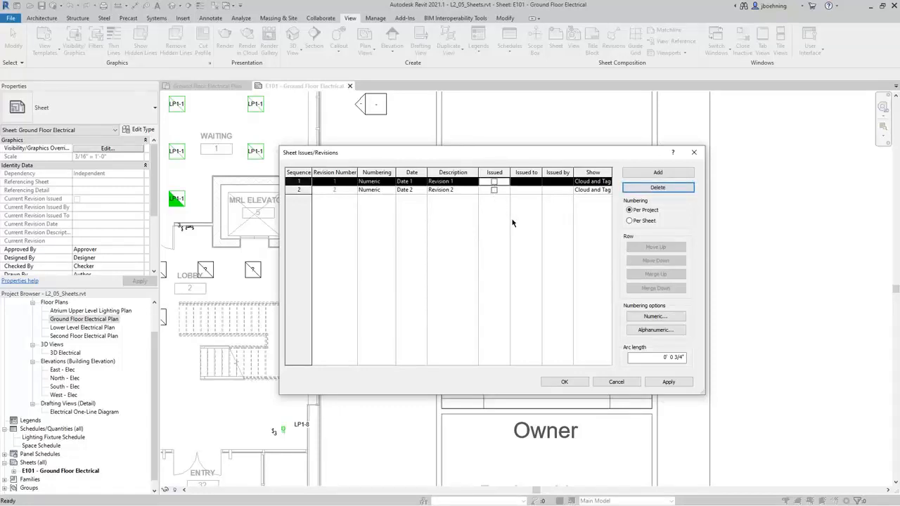
pyautogui.click(578, 384)
# Set Revision 1 and Revision 2 to be shown in the revision schedule of sheet E101.
pyautogui.scroll(-3, 626, 365)
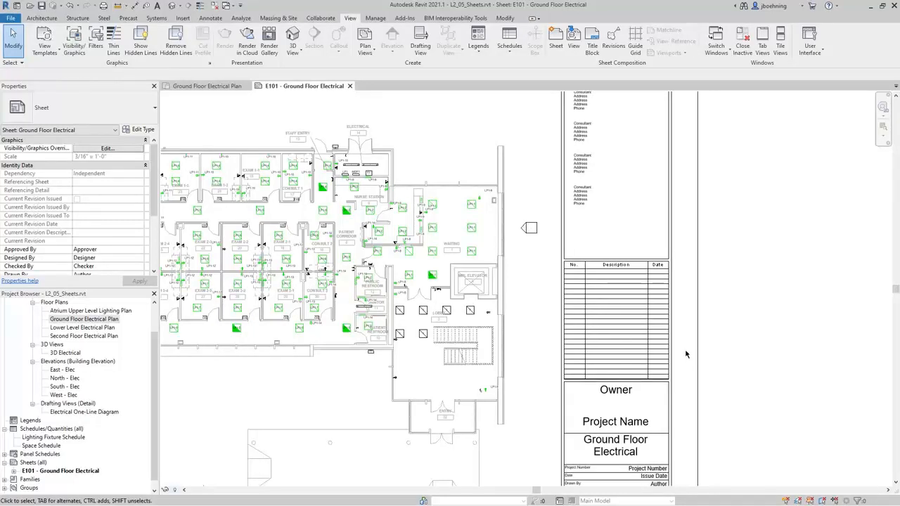
pyautogui.scroll(3, 686, 354)
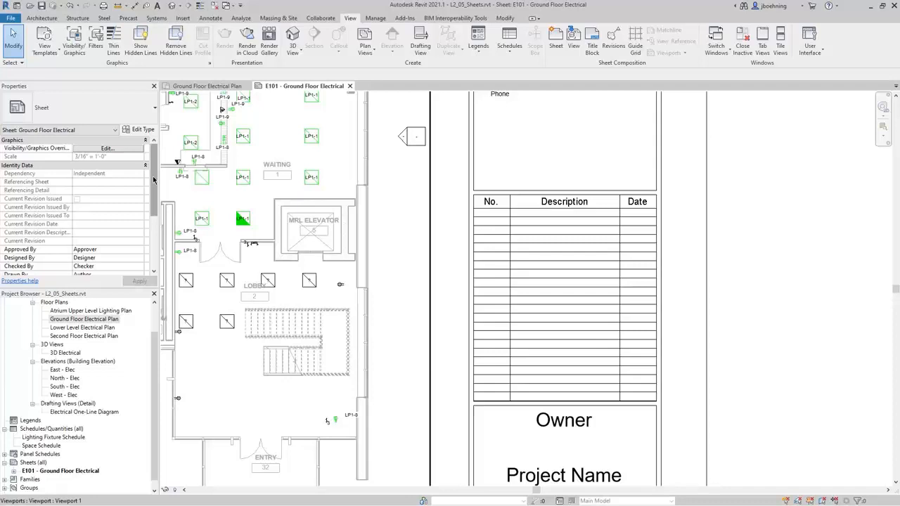
pyautogui.moveTo(154, 180); pyautogui.dragTo(152, 237)
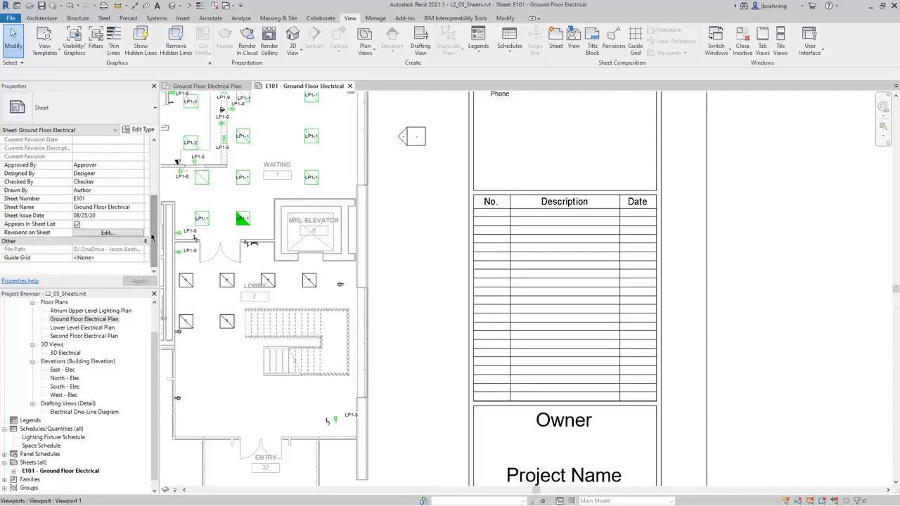
pyautogui.click(106, 232)
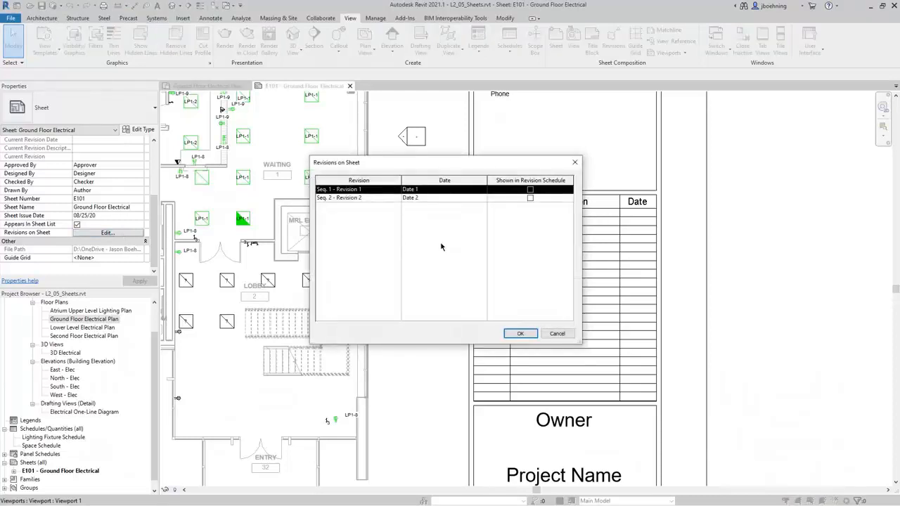
pyautogui.click(530, 190)
pyautogui.click(530, 198)
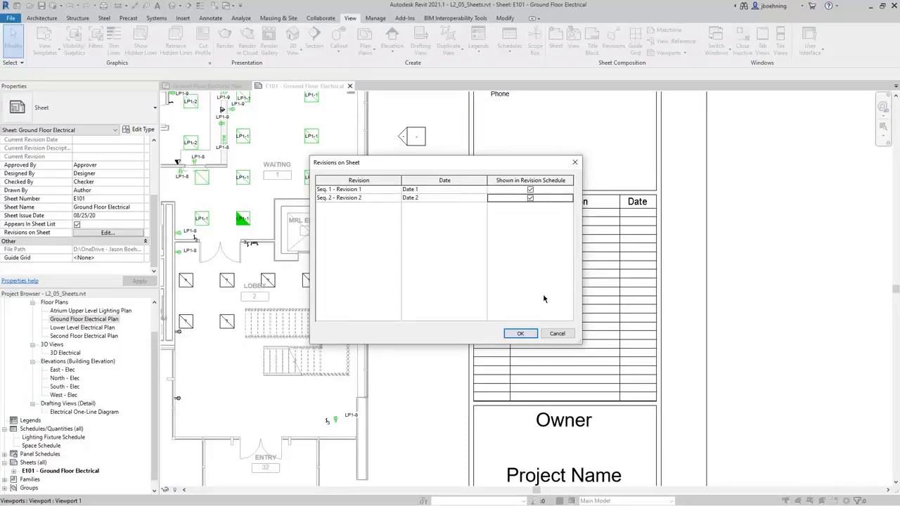
pyautogui.click(524, 333)
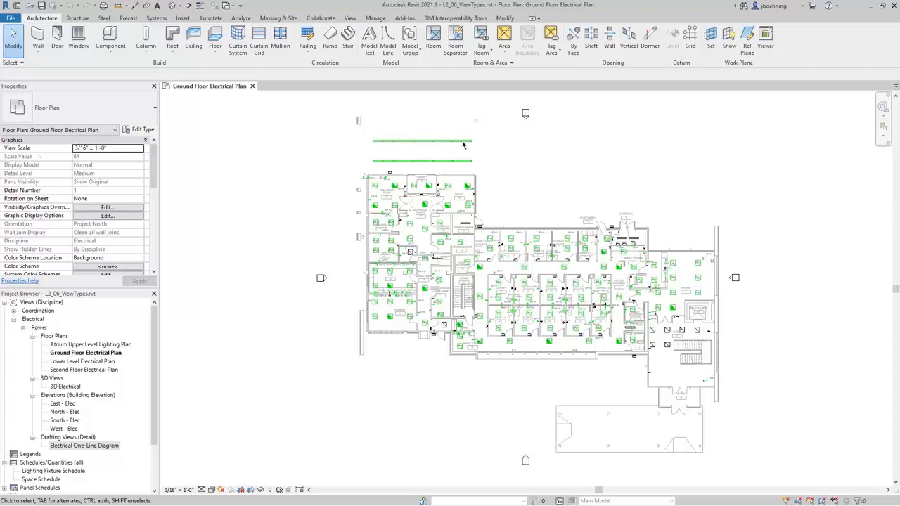
# Examine the view types available for creation under 3D View, Callout, Plan Views and Elevation in the L2_06_ViewTypes.rvt project.
pyautogui.click(354, 19)
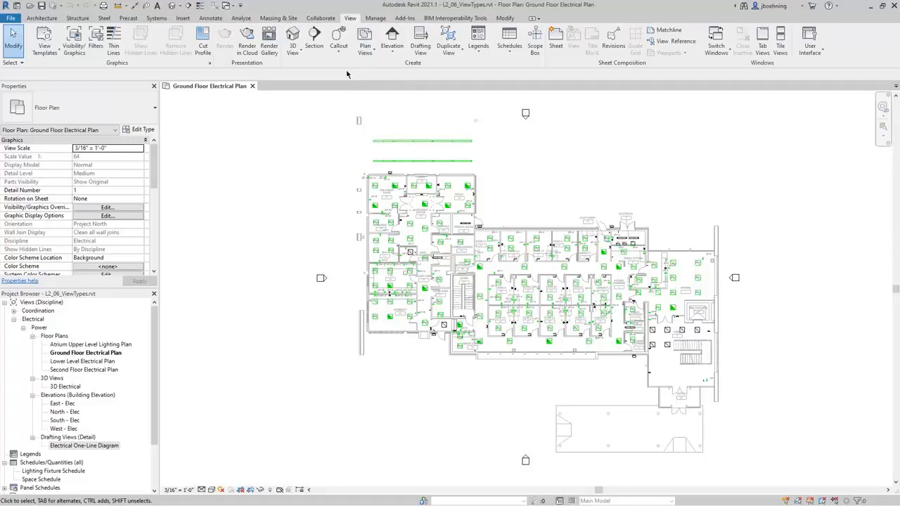
pyautogui.click(300, 55)
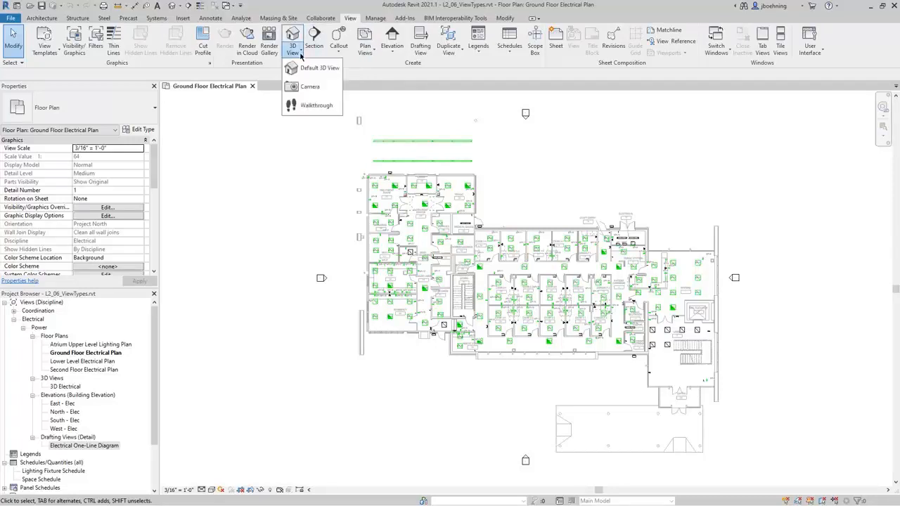
pyautogui.click(301, 55)
pyautogui.click(339, 56)
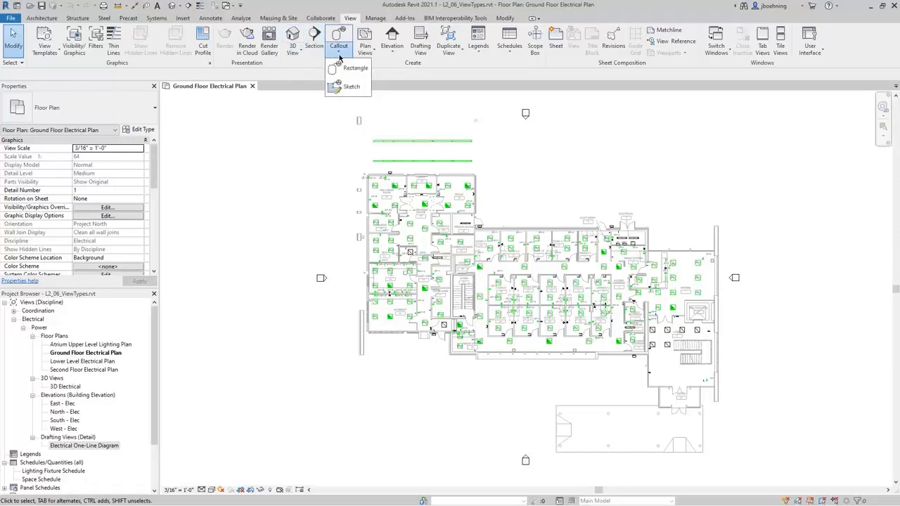
pyautogui.click(339, 56)
pyautogui.click(368, 54)
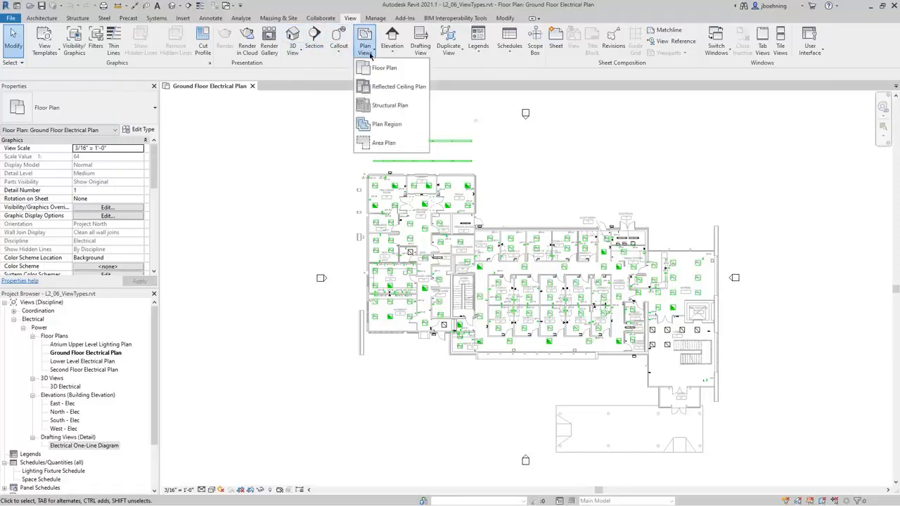
pyautogui.click(369, 55)
pyautogui.click(393, 54)
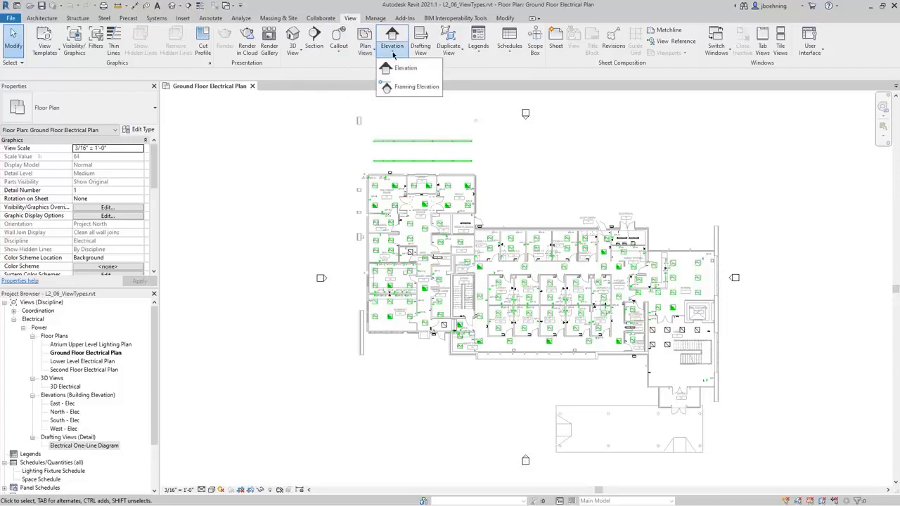
pyautogui.click(393, 54)
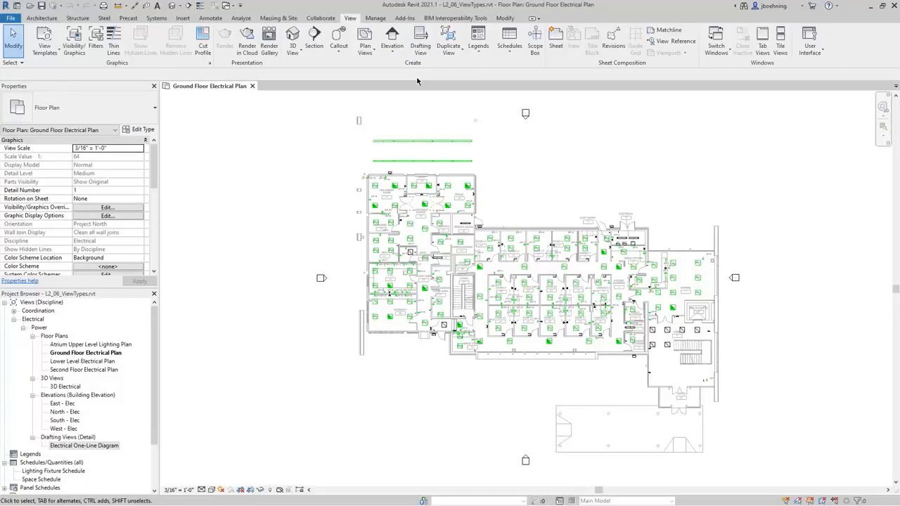
# Create a horizontal building section through Electrical room 14, facing the panel wall, and shorten its view depth to just beyond that wall.
pyautogui.click(317, 55)
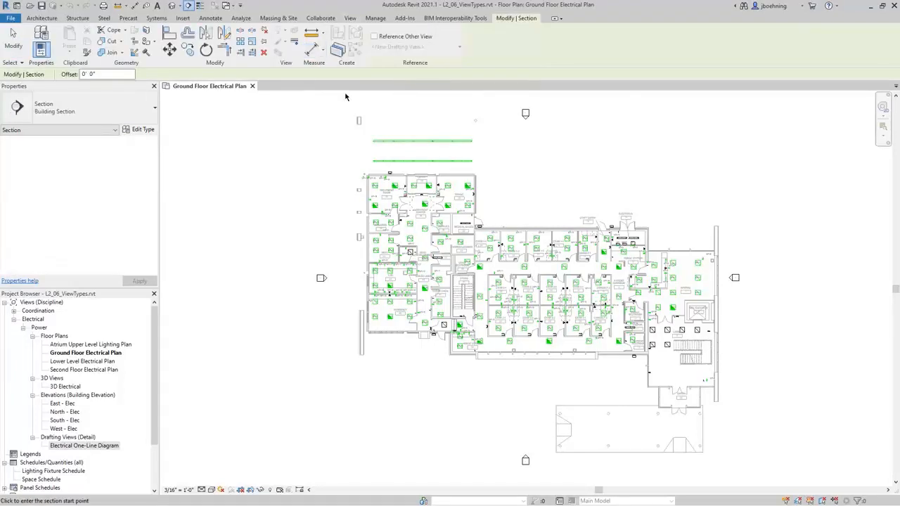
pyautogui.scroll(5, 629, 241)
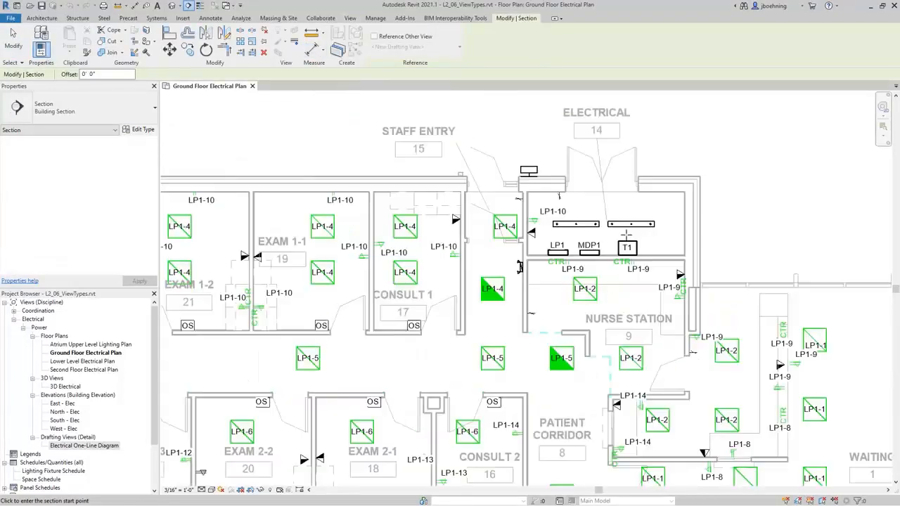
pyautogui.click(707, 208)
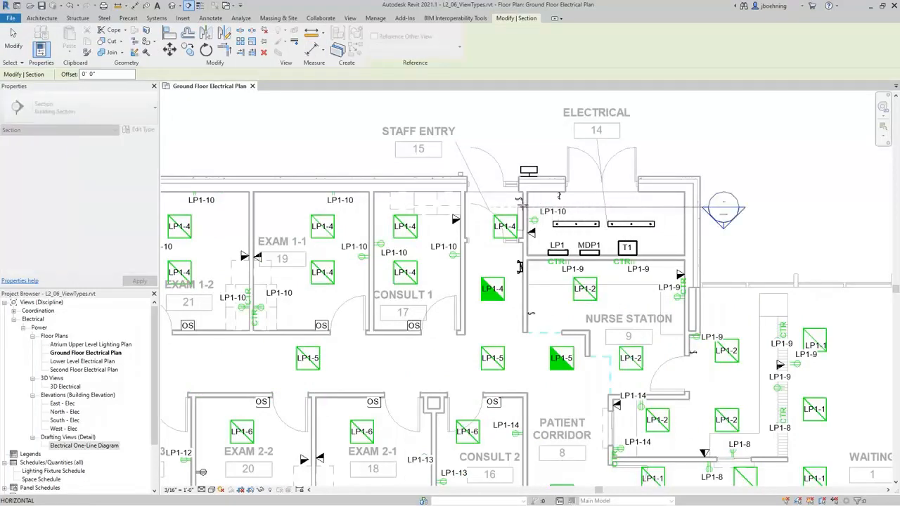
pyautogui.click(518, 202)
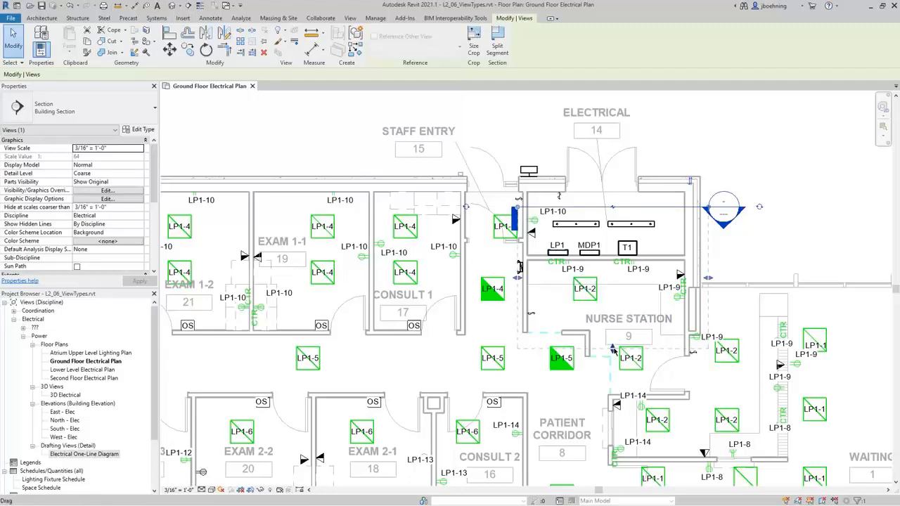
pyautogui.moveTo(612, 345); pyautogui.dragTo(615, 262)
# Open the new section view, extend its crop region down past the Ground Floor level, and set the detail level to Fine.
pyautogui.rightClick(513, 132)
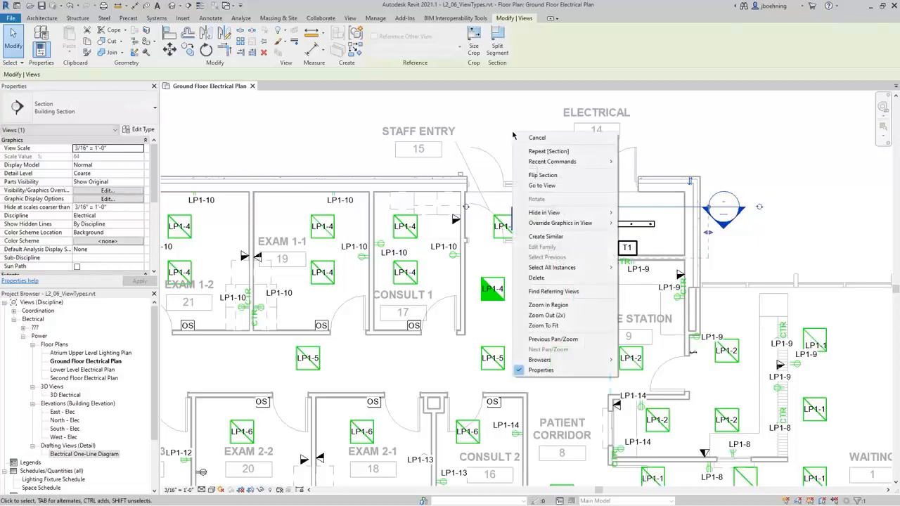
pyautogui.click(542, 185)
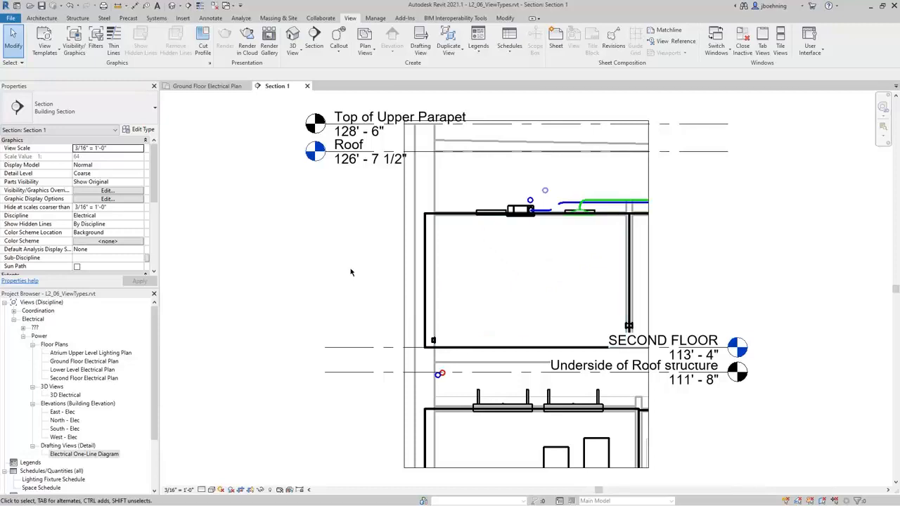
pyautogui.scroll(-1, 351, 272)
pyautogui.moveTo(360, 348); pyautogui.dragTo(359, 305, button='middle')
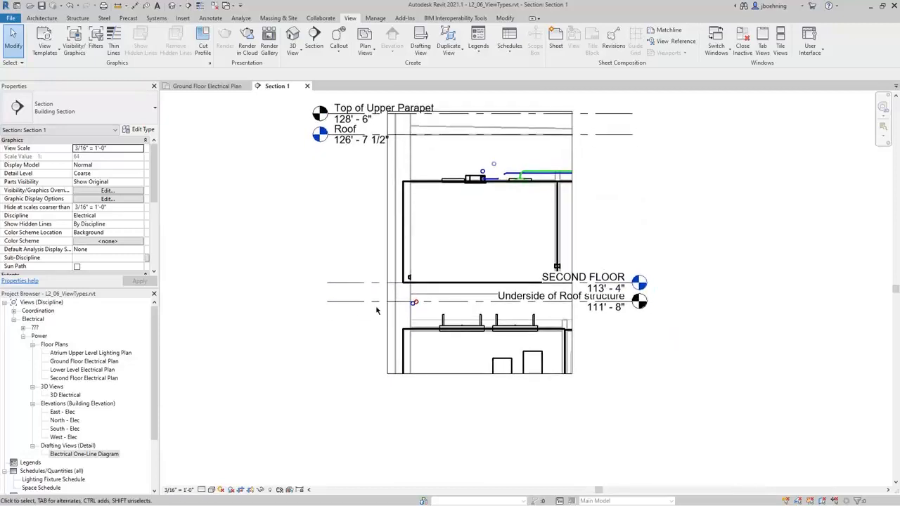
pyautogui.click(386, 313)
pyautogui.moveTo(480, 373); pyautogui.dragTo(480, 463)
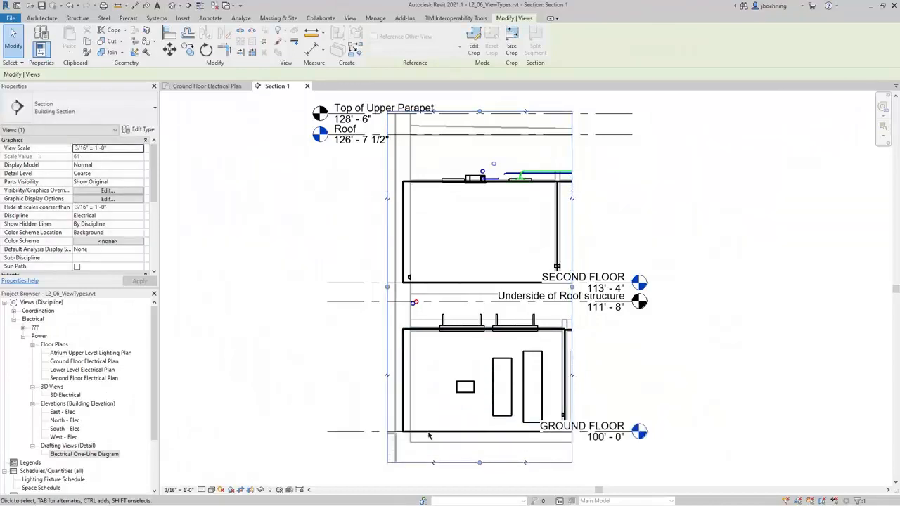
pyautogui.click(349, 393)
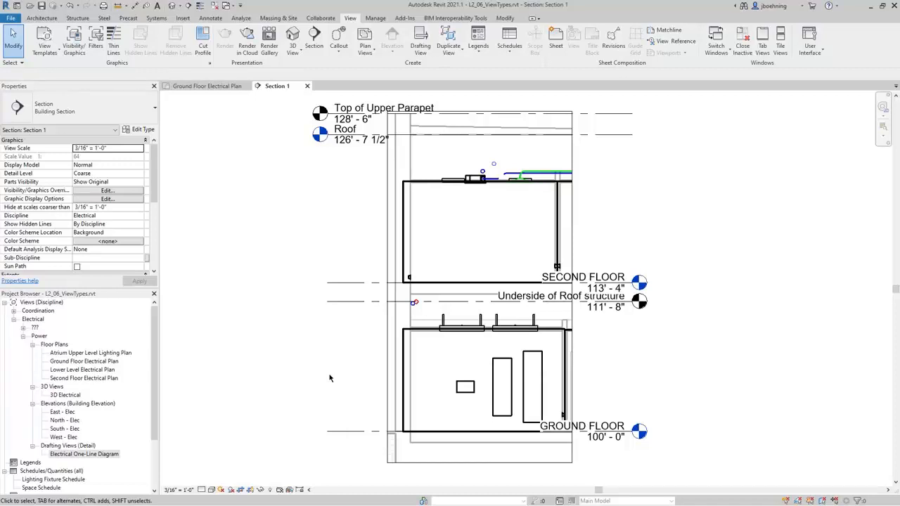
pyautogui.click(203, 490)
pyautogui.click(212, 480)
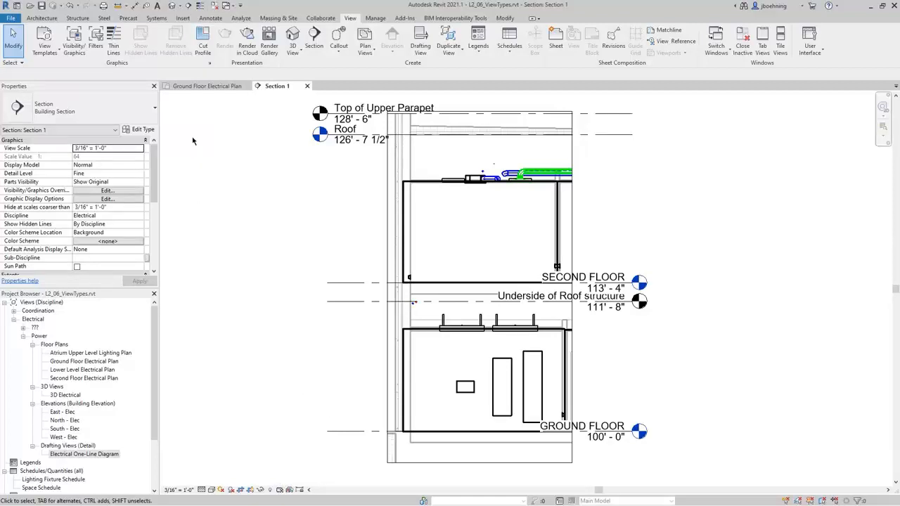
# Draw a rectangular callout around Electrical room 14 on the Ground Floor Electrical Plan and open the callout view.
pyautogui.click(199, 85)
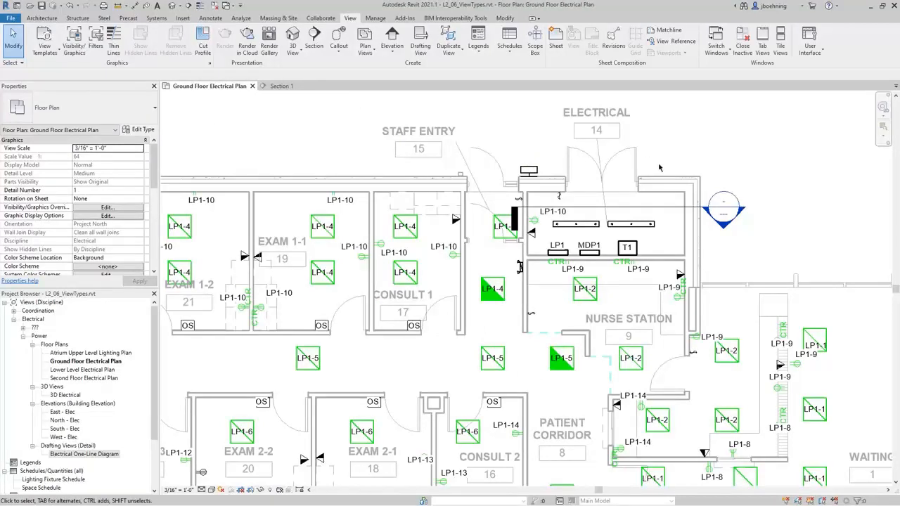
pyautogui.scroll(2, 668, 173)
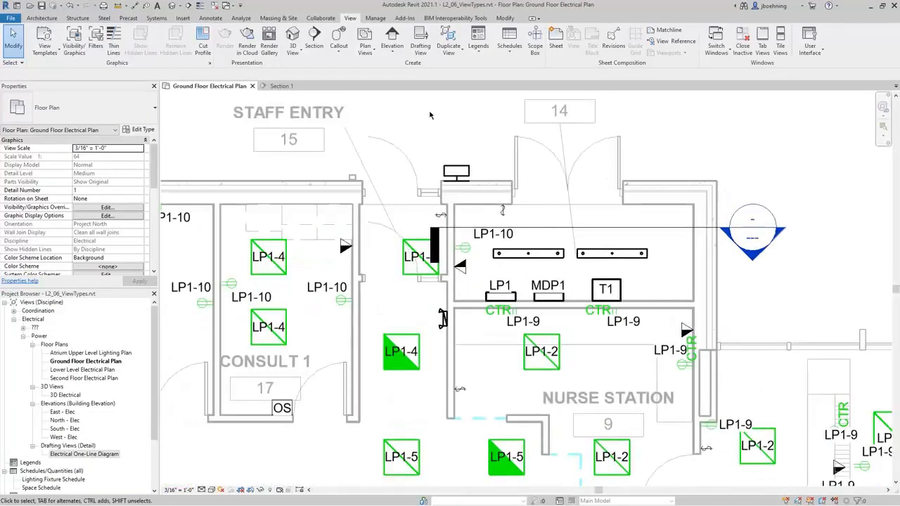
pyautogui.click(344, 57)
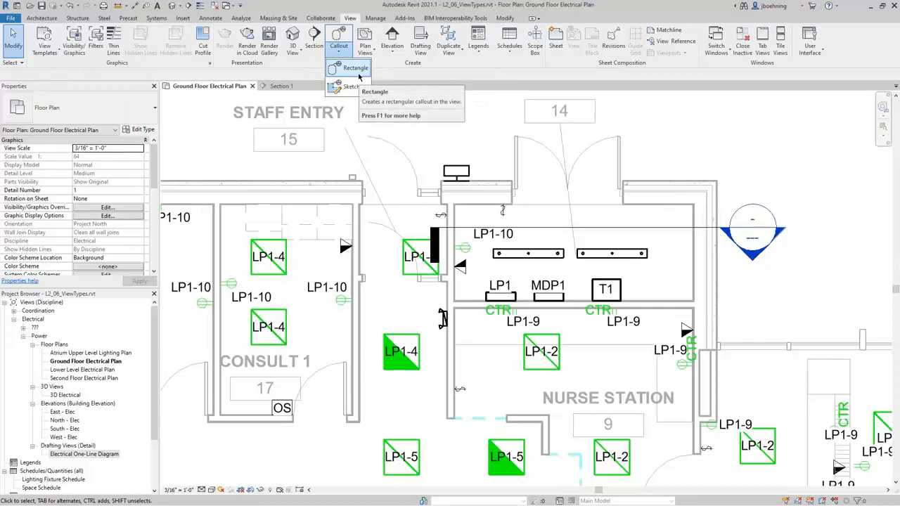
pyautogui.click(355, 68)
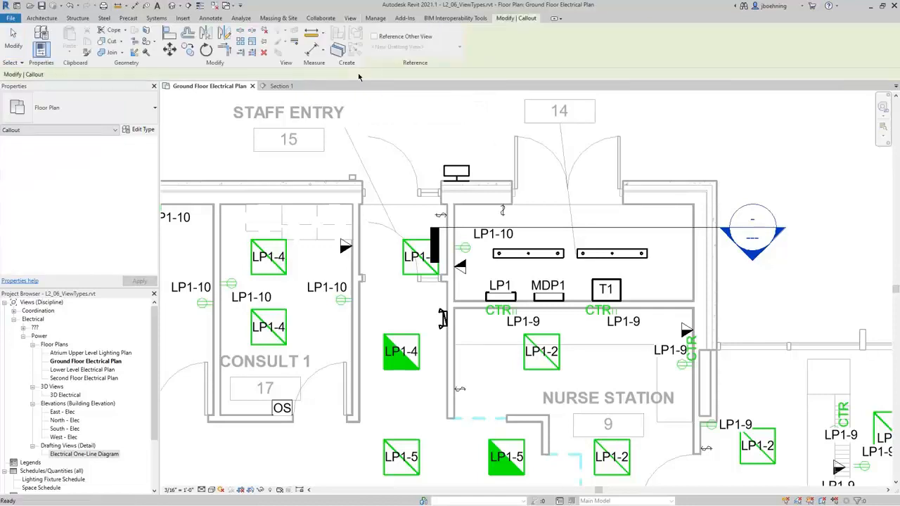
pyautogui.click(435, 177)
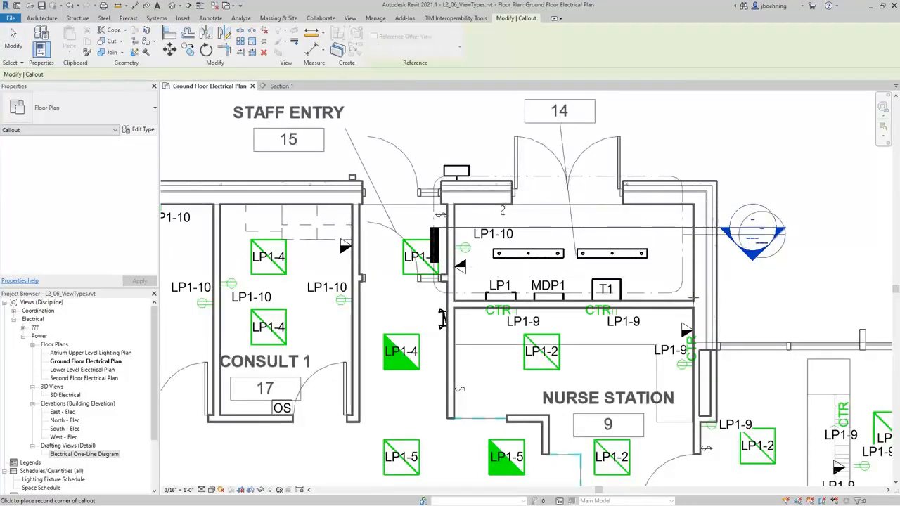
pyautogui.click(726, 314)
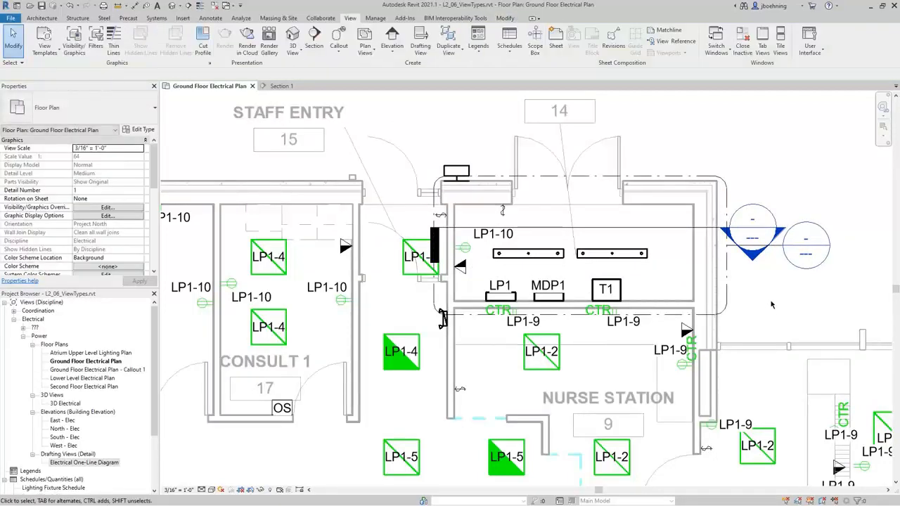
pyautogui.moveTo(772, 304); pyautogui.dragTo(656, 301, button='middle')
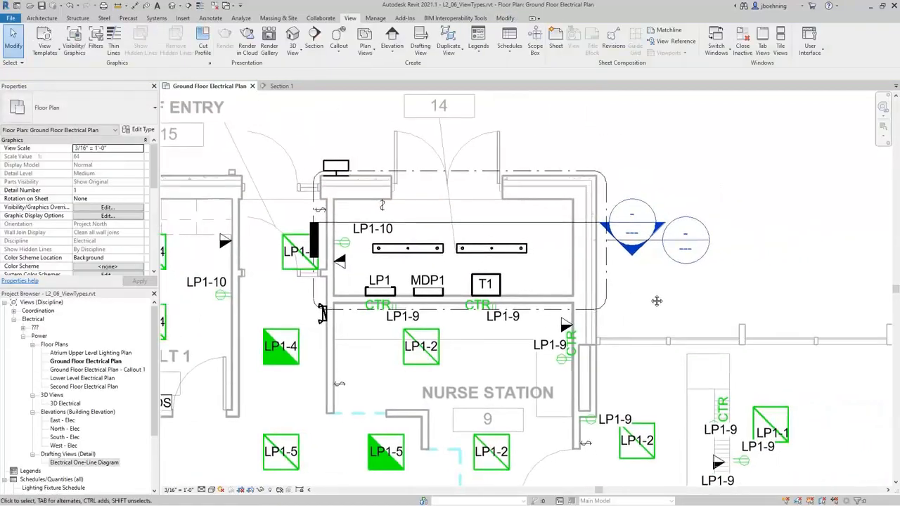
pyautogui.doubleClick(680, 268)
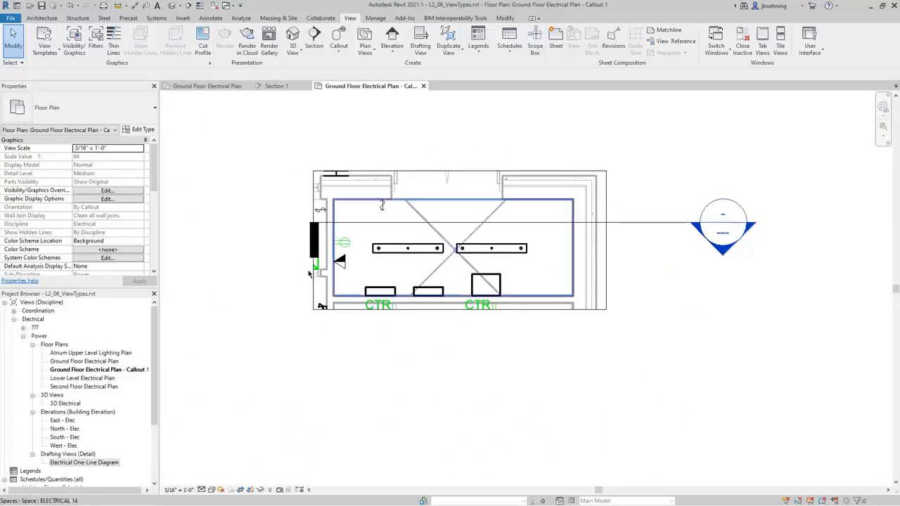
# Return to the Ground Floor Electrical Plan and examine the available plan view types, such as Reflected Ceiling Plan and Plan Region.
pyautogui.click(207, 85)
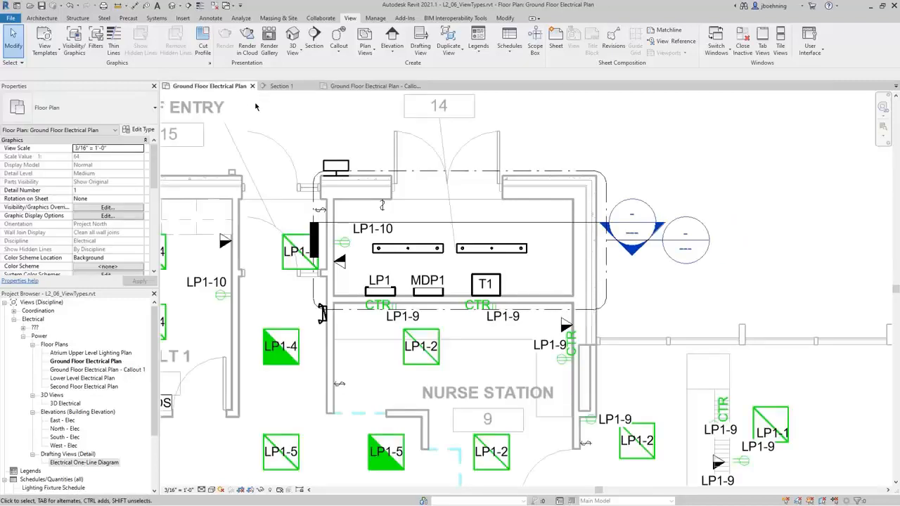
pyautogui.click(374, 59)
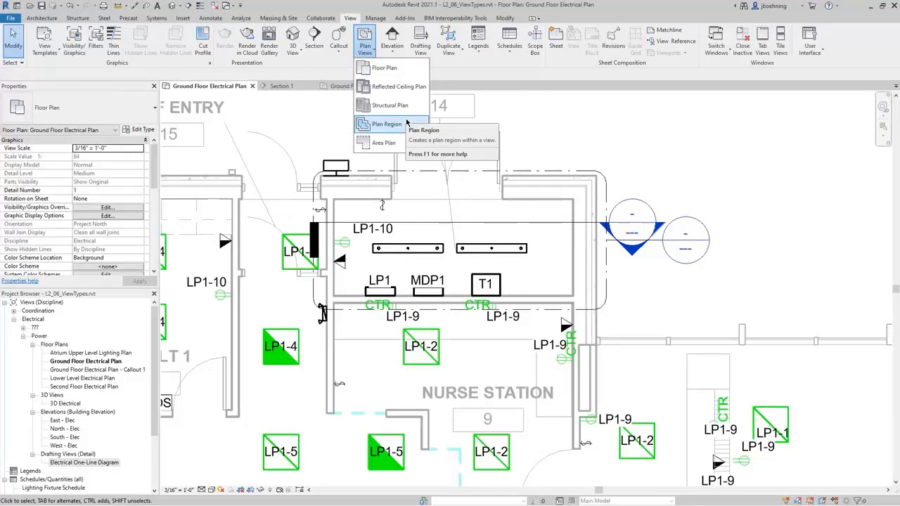
pyautogui.click(349, 115)
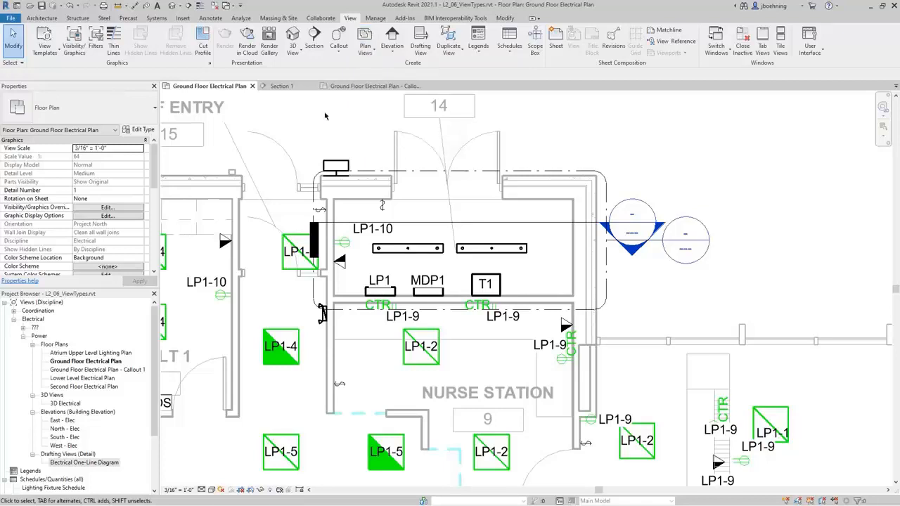
# Create a drafting view named Drafting 1 at 12" = 1'-0" scale and check which system and annotation tools it offers.
pyautogui.click(422, 49)
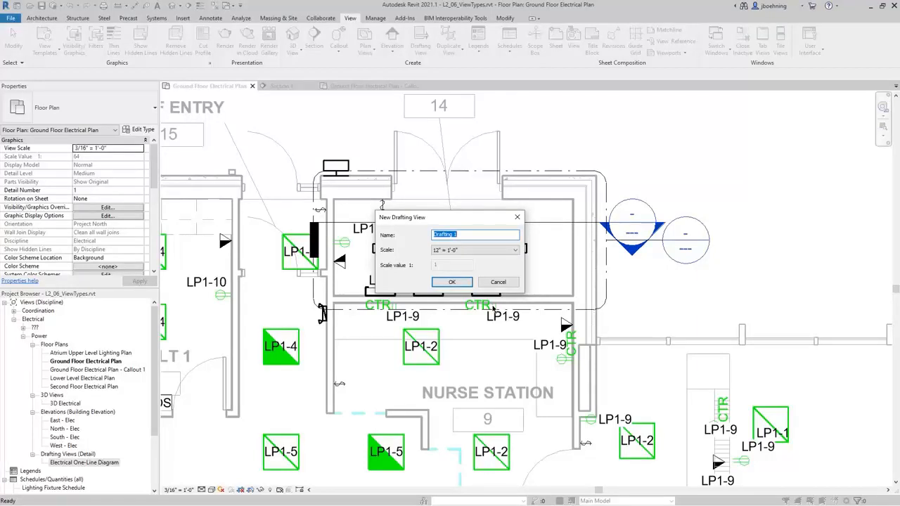
pyautogui.click(463, 284)
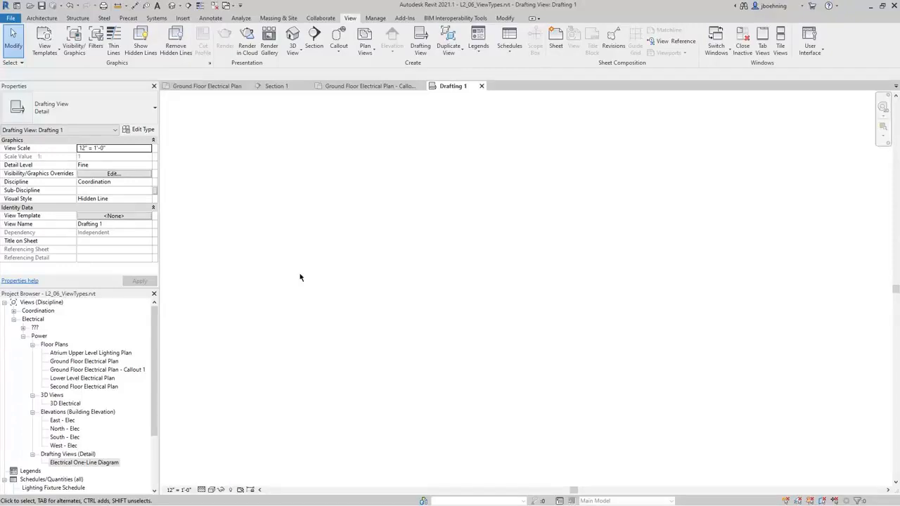
pyautogui.click(156, 18)
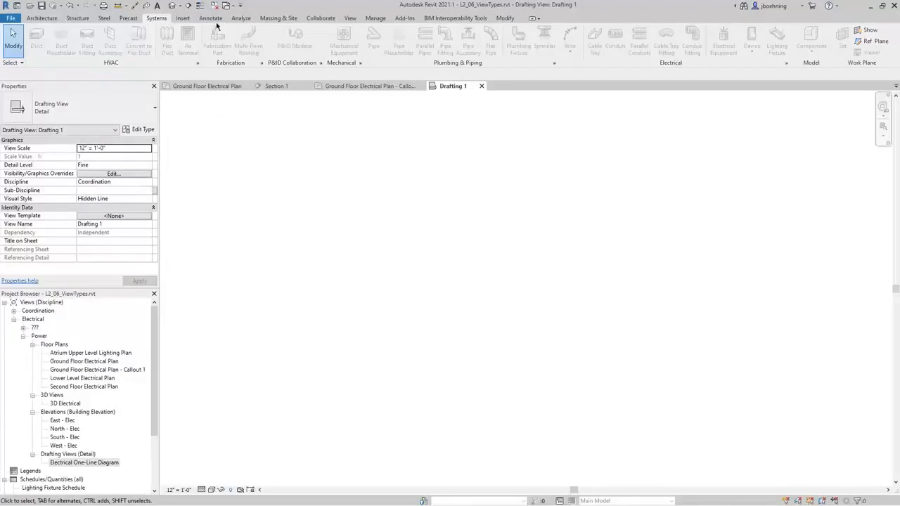
pyautogui.click(214, 20)
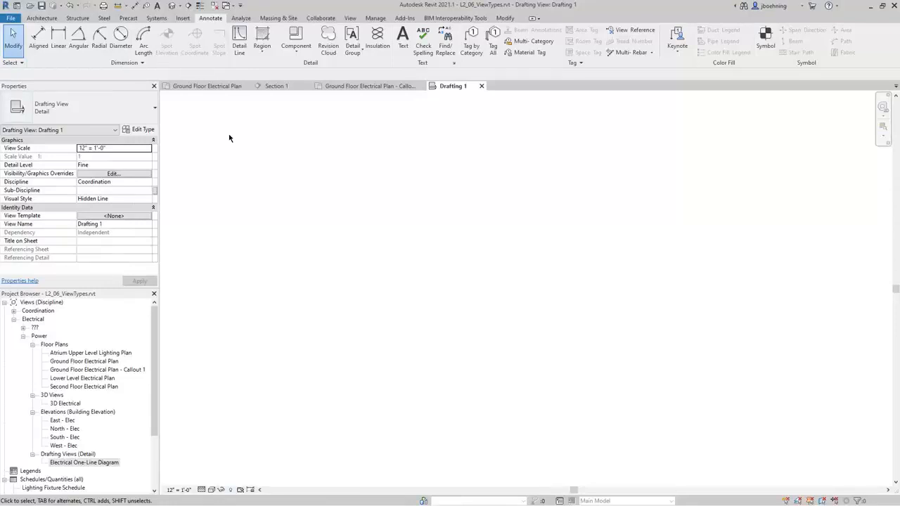
# Examine the existing Electrical One-Line Diagram drafting view and return to the Ground Floor Electrical Plan.
pyautogui.click(88, 464)
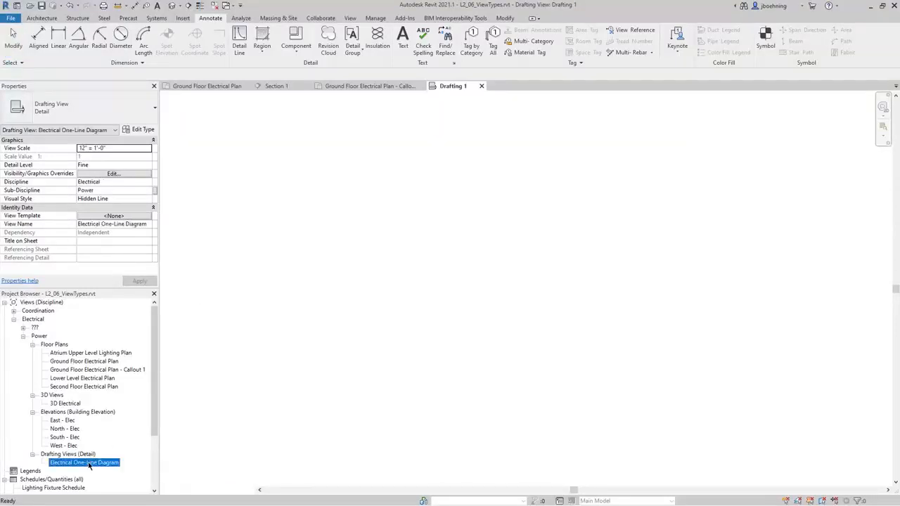
pyautogui.doubleClick(89, 464)
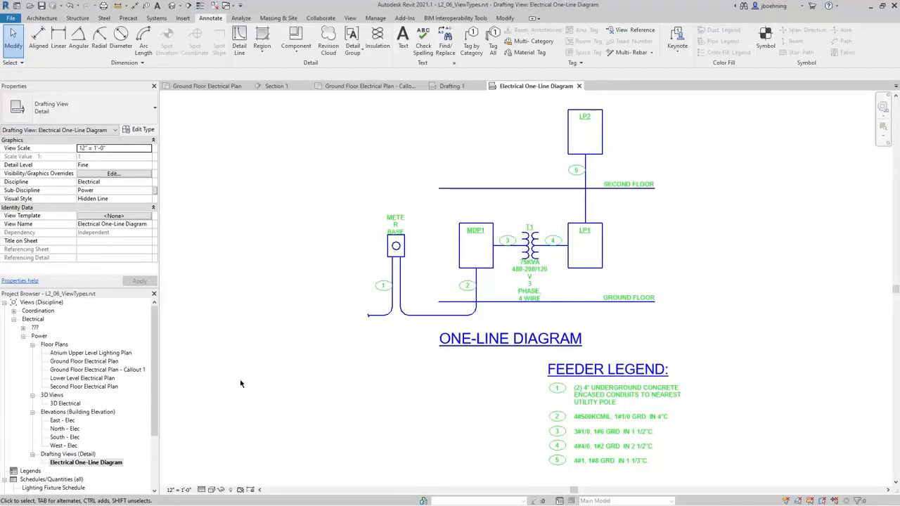
pyautogui.click(209, 86)
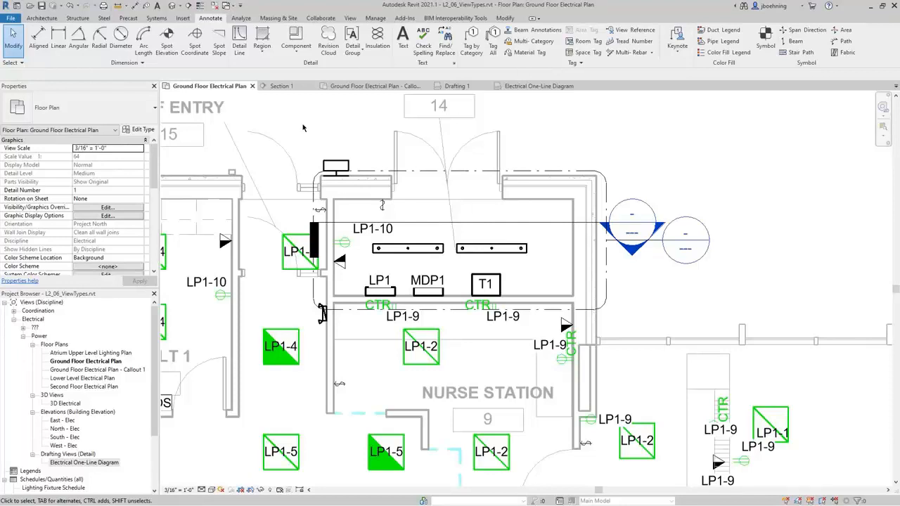
# Examine which existing views a new section can point to with Reference Other View, without placing a section.
pyautogui.click(350, 19)
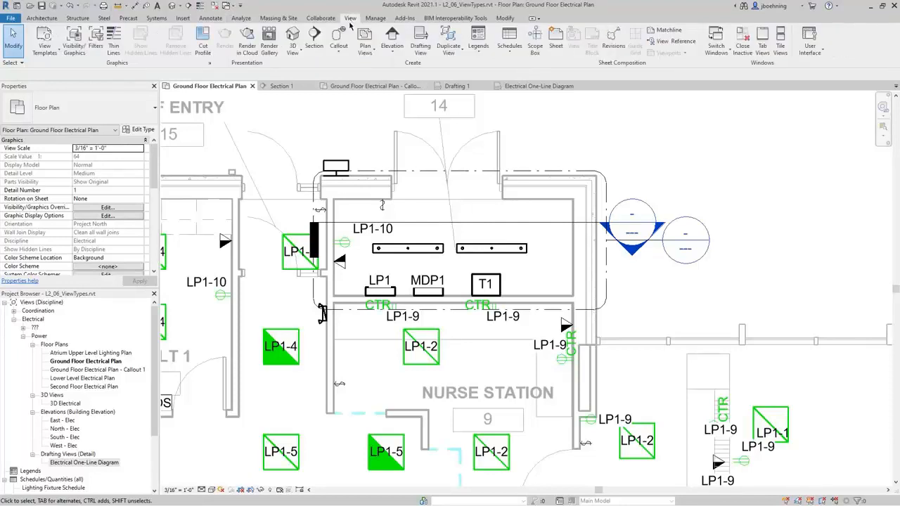
pyautogui.click(315, 42)
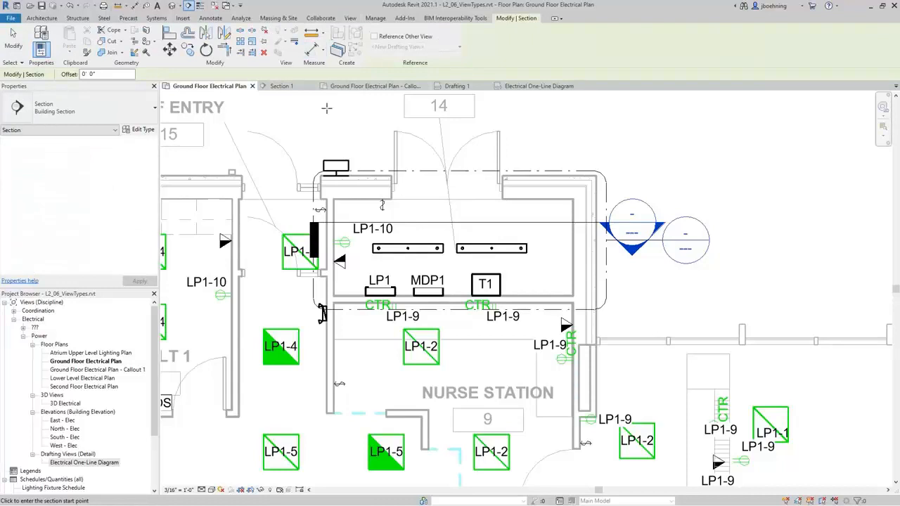
pyautogui.click(374, 36)
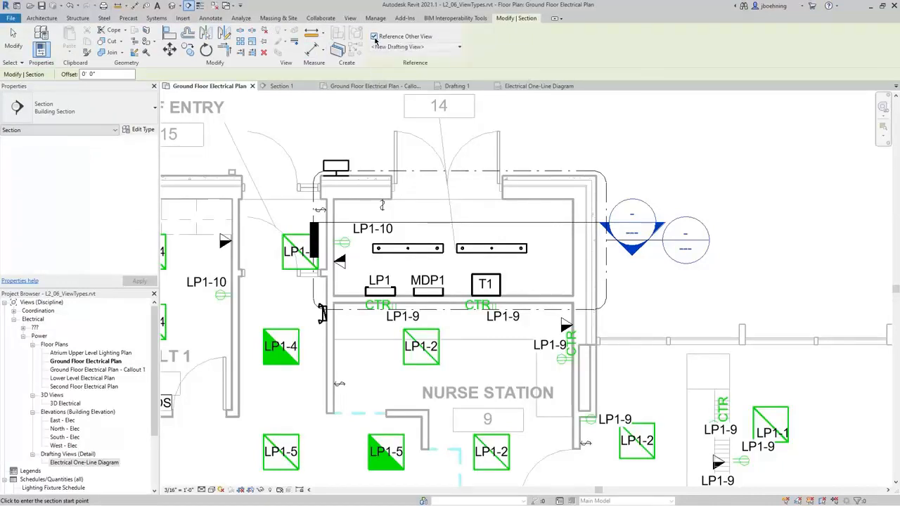
pyautogui.click(453, 49)
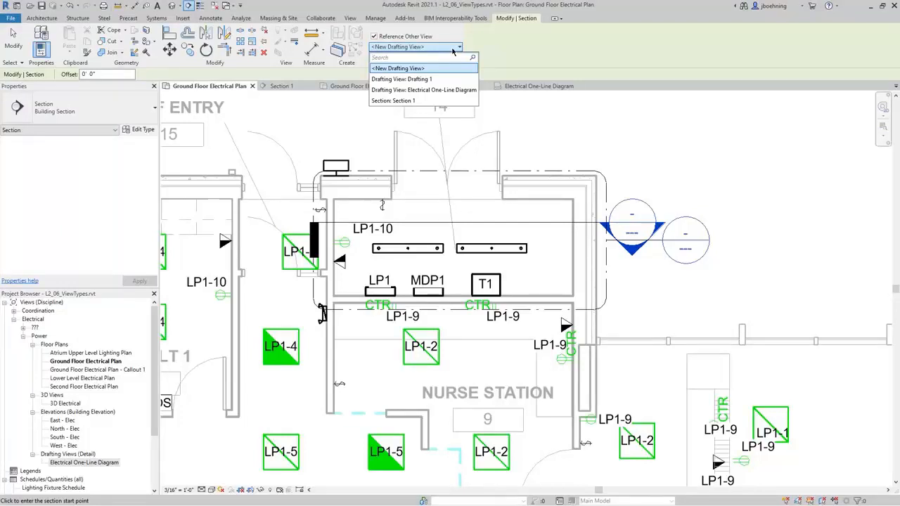
pyautogui.click(453, 49)
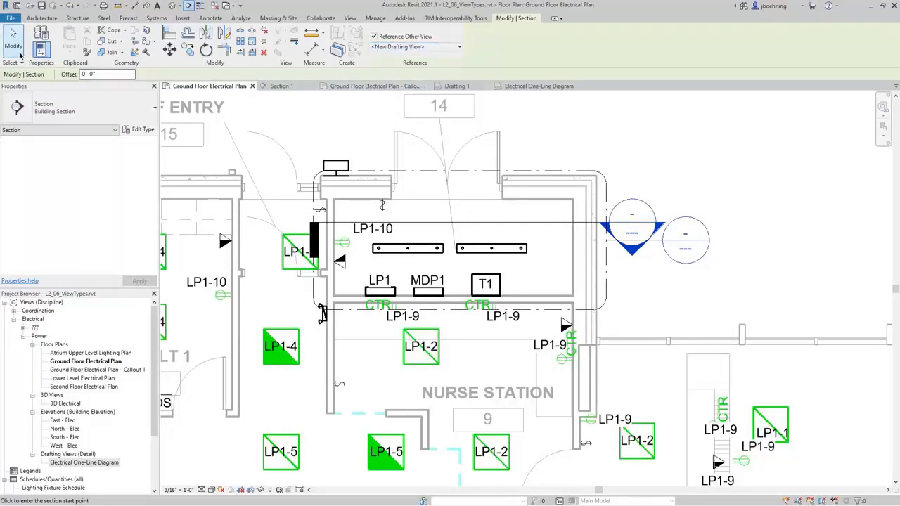
pyautogui.click(20, 55)
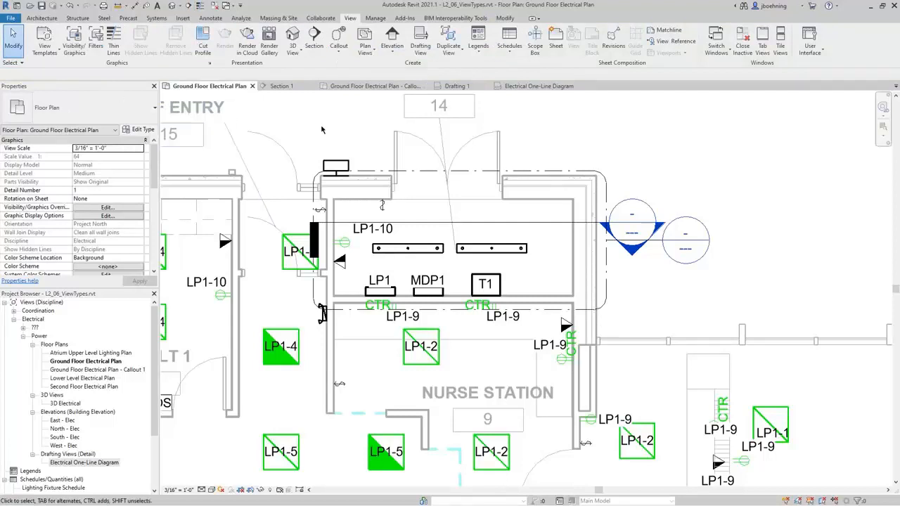
# Examine the legend types and the view duplication options, including Duplicate with Detailing and Duplicate as Dependent.
pyautogui.click(484, 57)
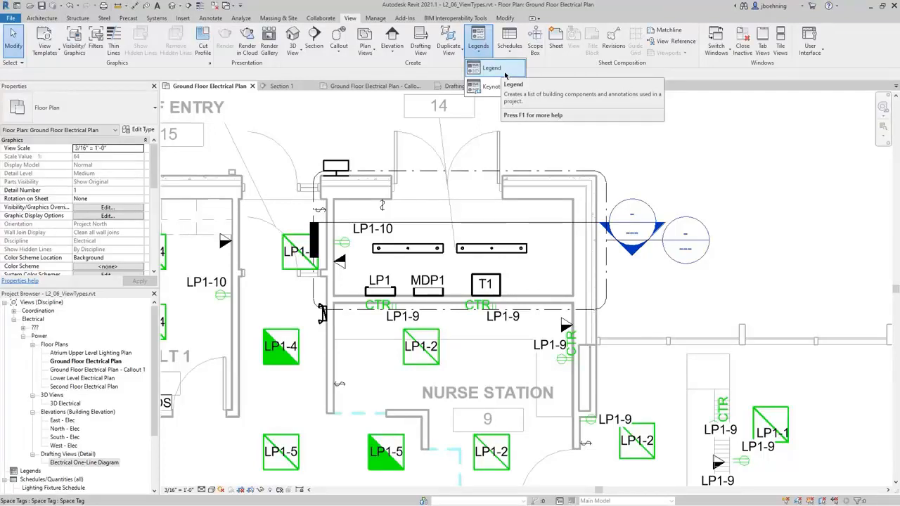
pyautogui.click(457, 55)
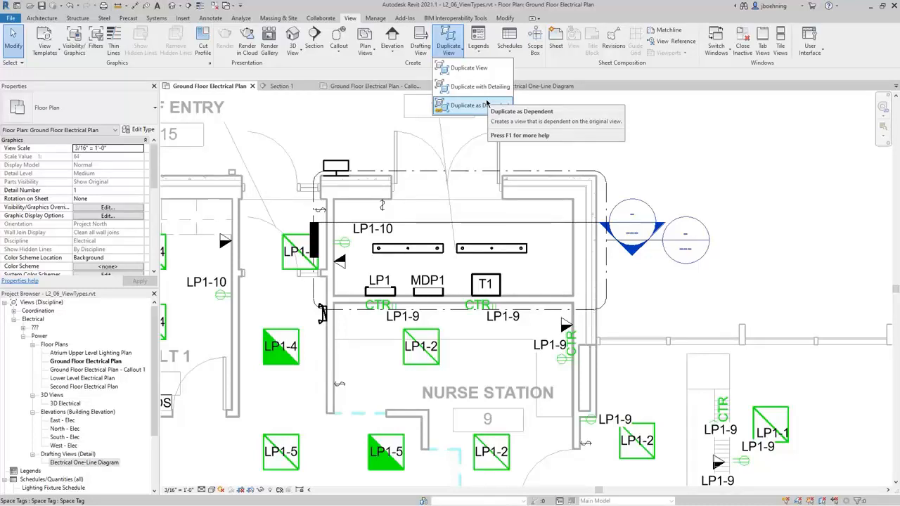
pyautogui.click(366, 129)
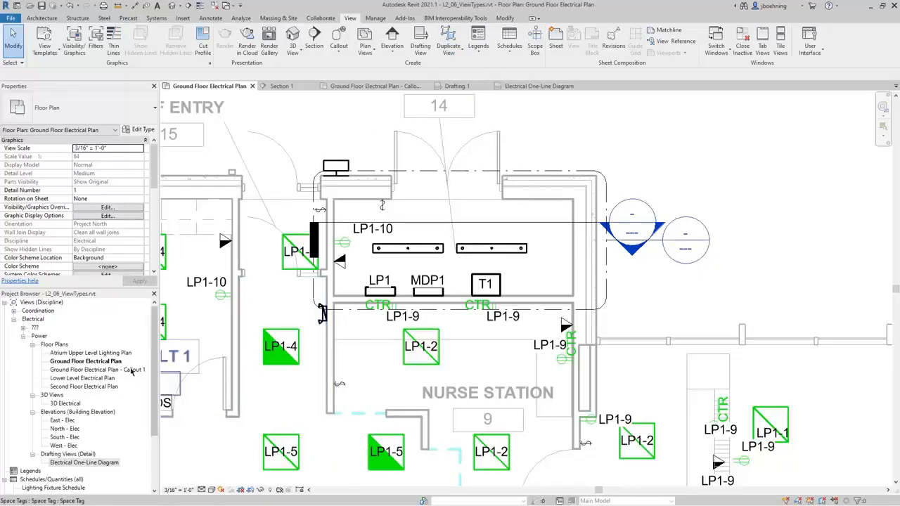
# Duplicate the Ground Floor Electrical Plan as a dependent view.
pyautogui.click(105, 361)
pyautogui.rightClick(105, 361)
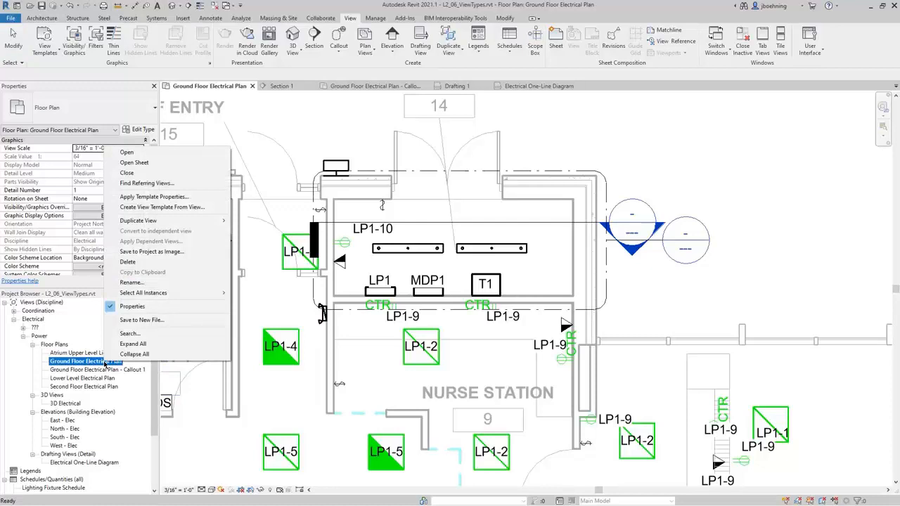
pyautogui.moveTo(188, 222)
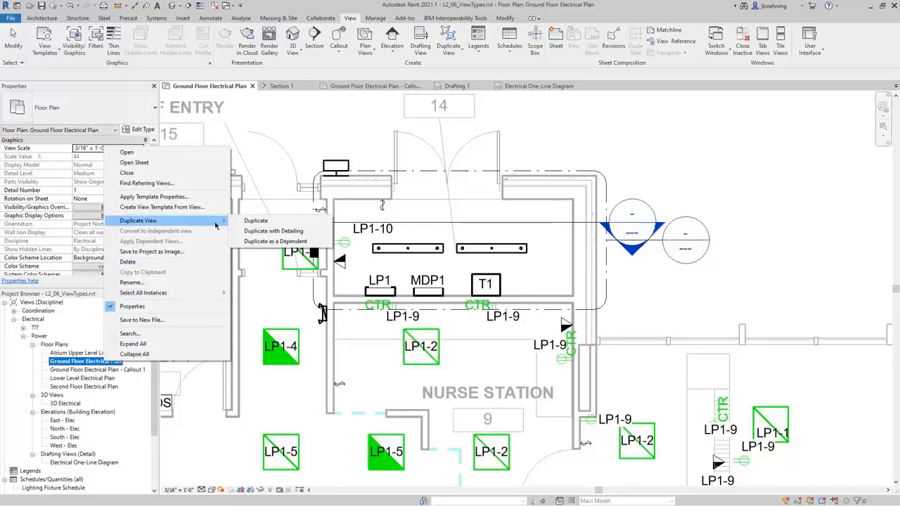
pyautogui.click(303, 242)
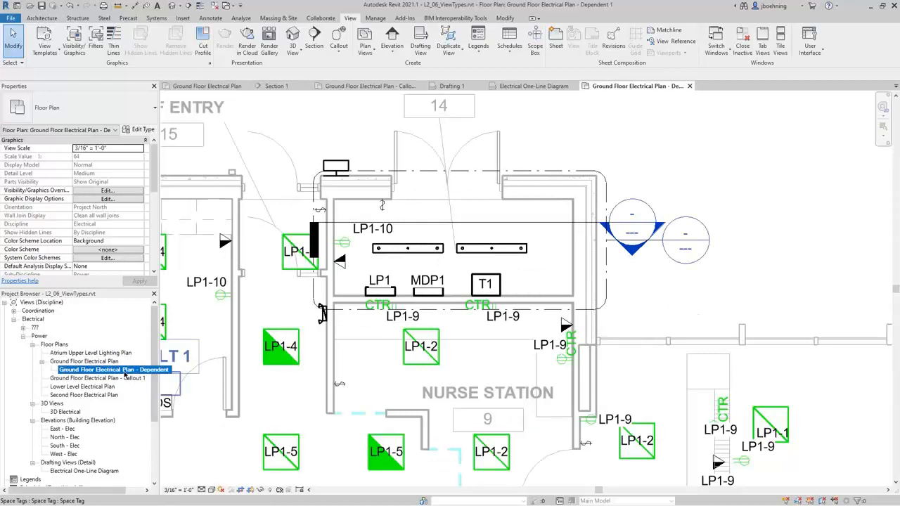
# Check how the dependent view nests under the Ground Floor Electrical Plan, and inspect its detail level options and view template property.
pyautogui.click(43, 363)
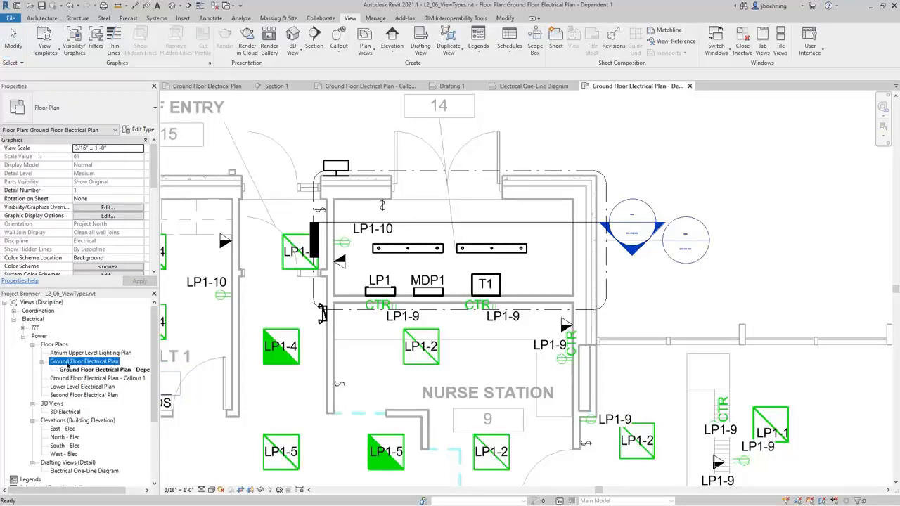
pyautogui.click(92, 370)
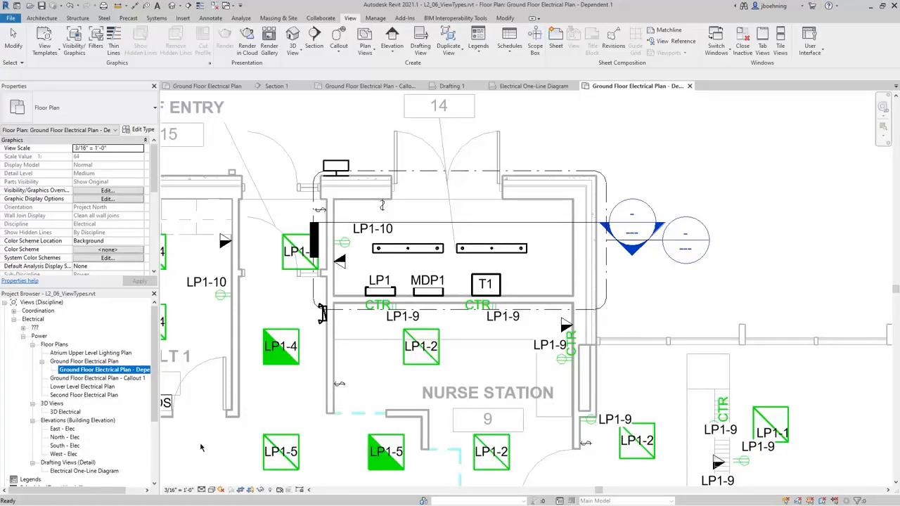
pyautogui.click(202, 490)
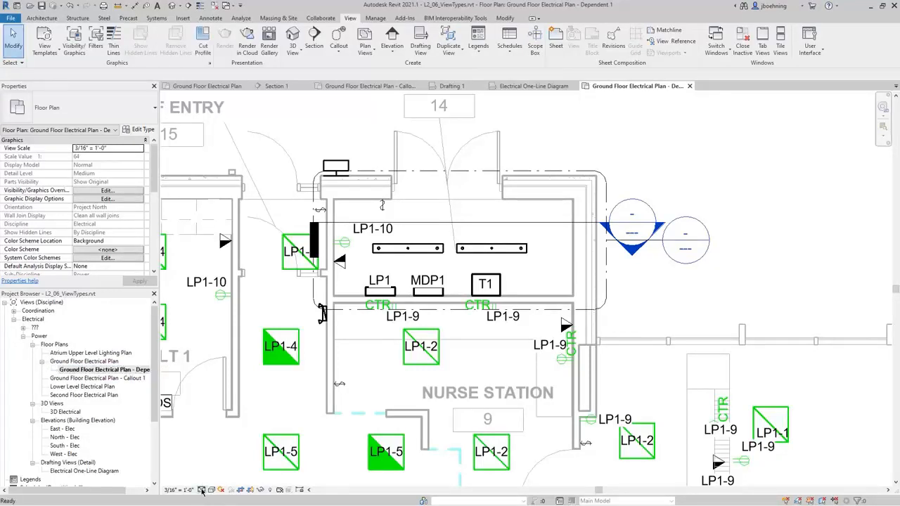
pyautogui.click(202, 490)
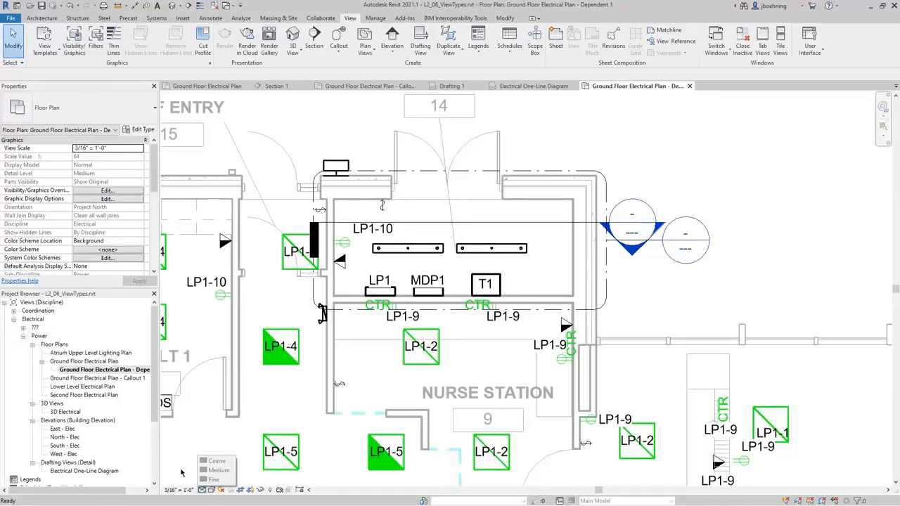
pyautogui.click(181, 473)
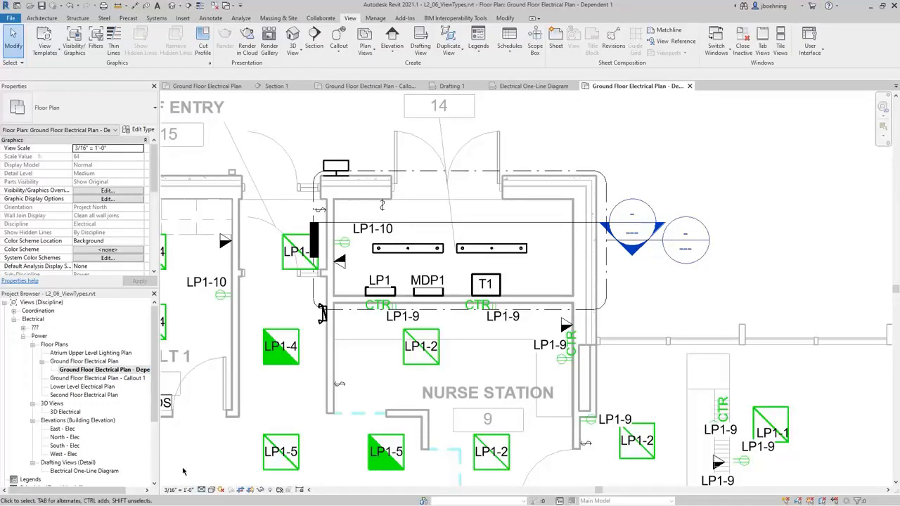
pyautogui.moveTo(153, 188); pyautogui.dragTo(149, 250)
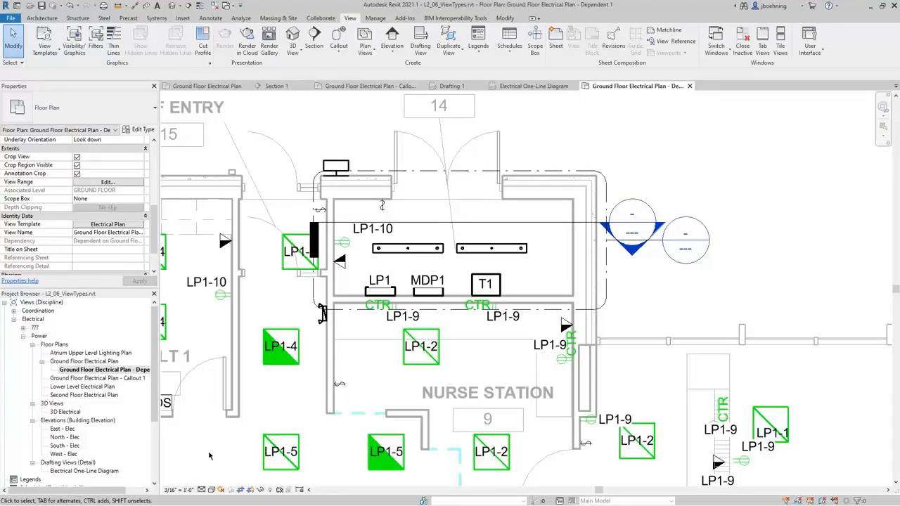
# Try temporary view properties with the Fine detail level on the dependent plan and restore the original view properties.
pyautogui.click(279, 494)
pyautogui.click(302, 453)
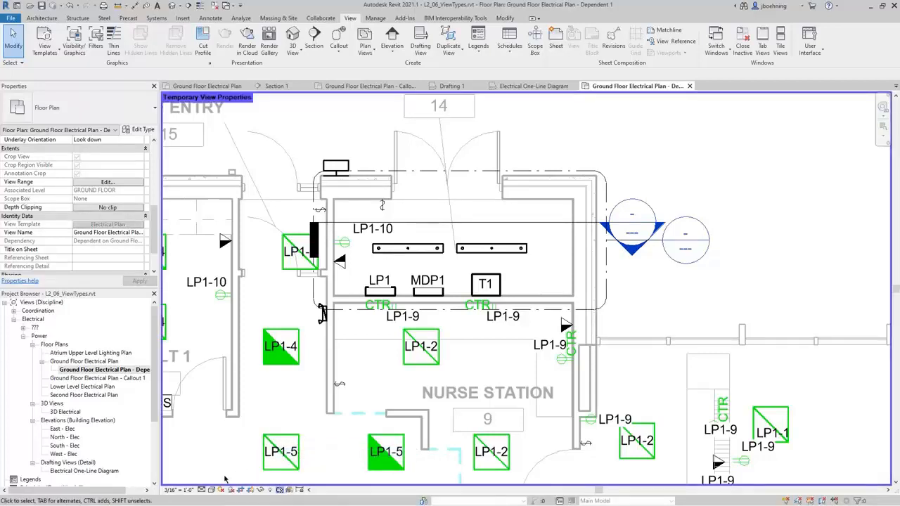
pyautogui.click(190, 490)
pyautogui.click(201, 490)
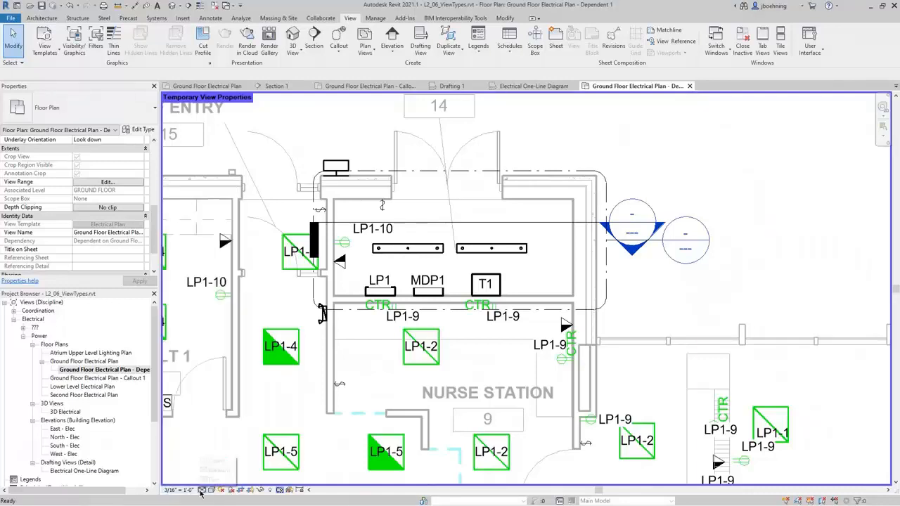
pyautogui.click(201, 490)
pyautogui.click(213, 480)
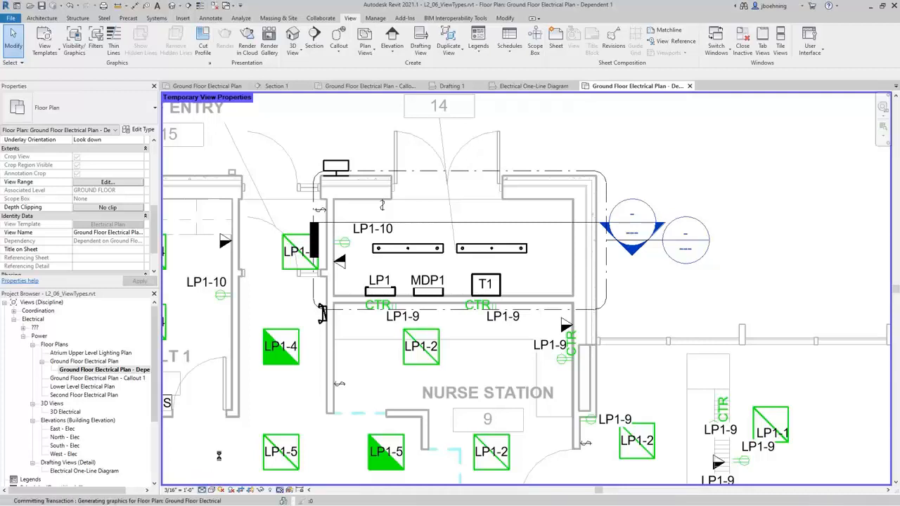
pyautogui.click(279, 490)
pyautogui.click(279, 489)
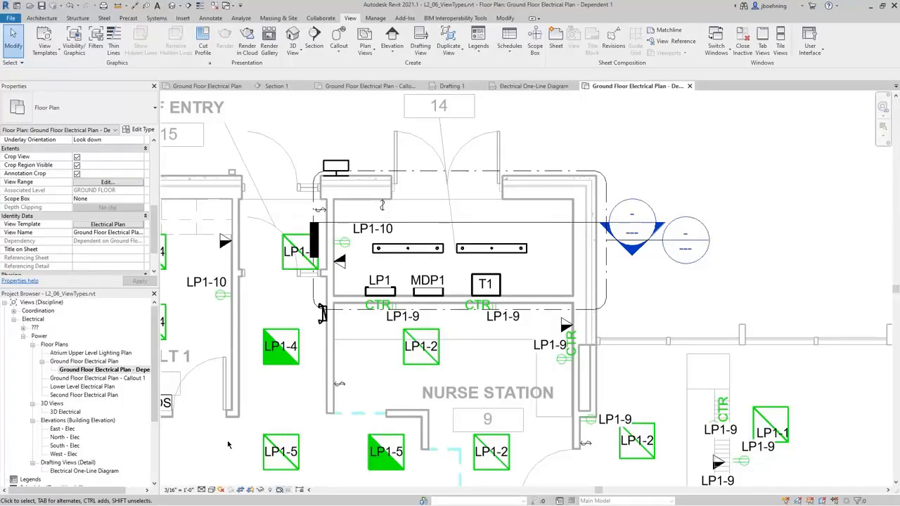
# Open the Ground Floor Electrical Plan and turn off "New views are dependent on template" in its Floor Plan type properties.
pyautogui.click(102, 361)
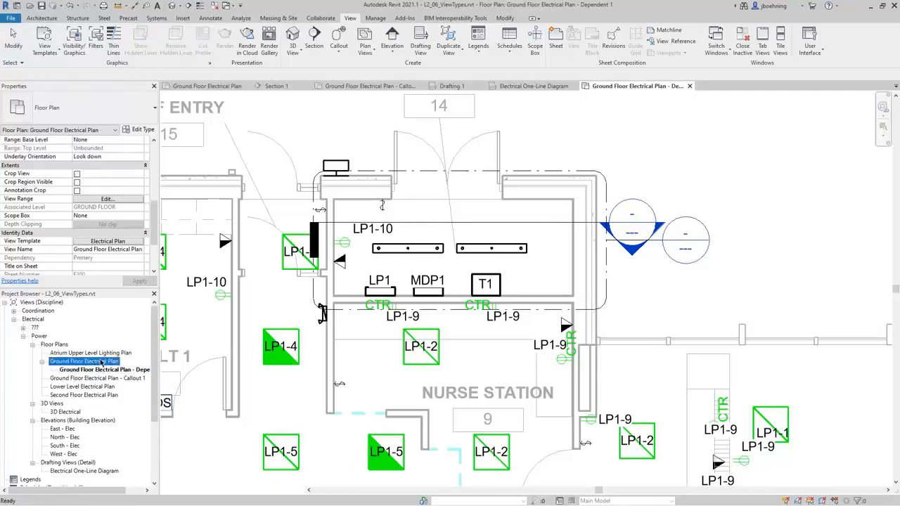
pyautogui.doubleClick(102, 361)
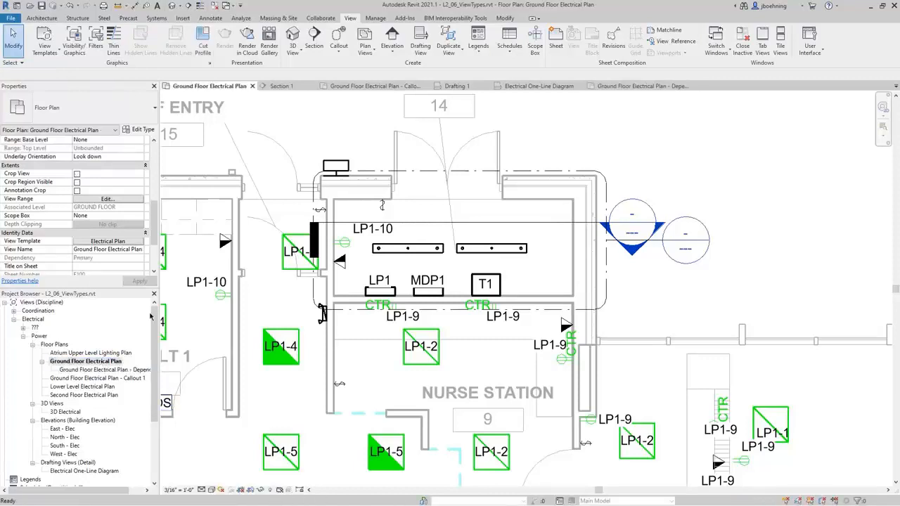
pyautogui.click(147, 132)
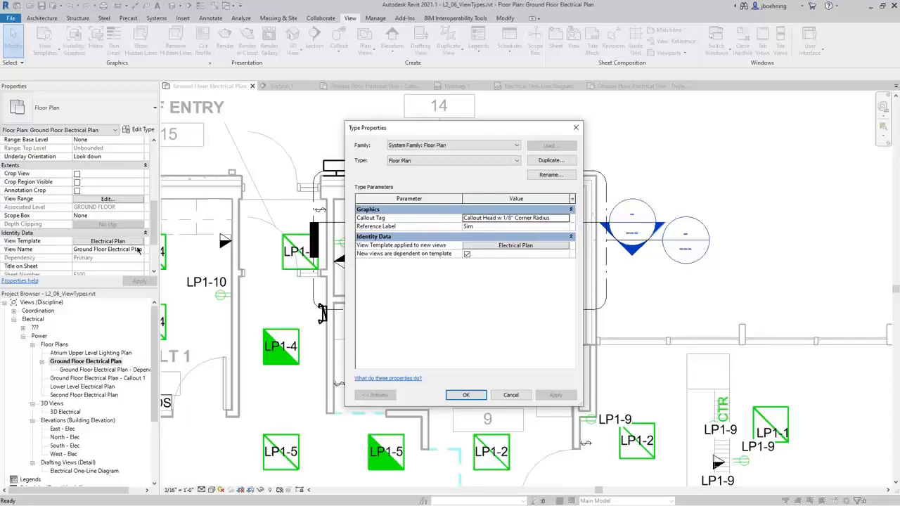
pyautogui.click(467, 253)
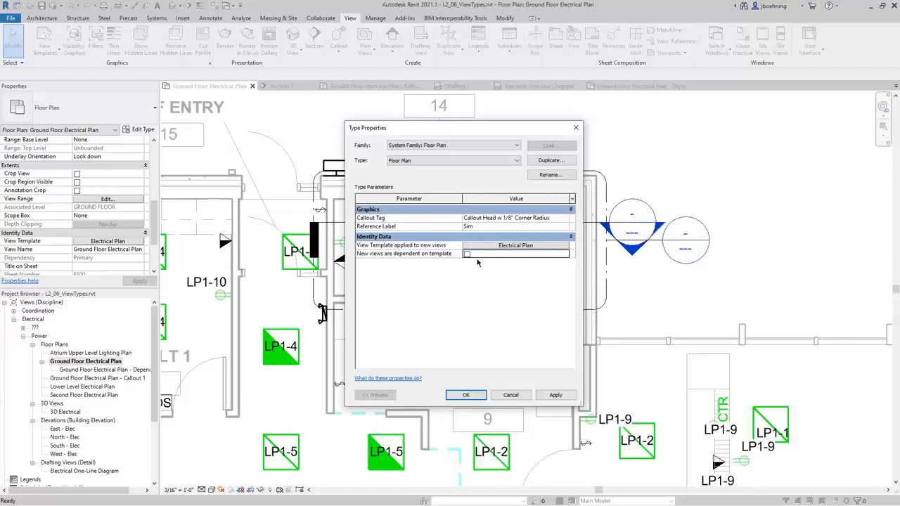
pyautogui.click(473, 396)
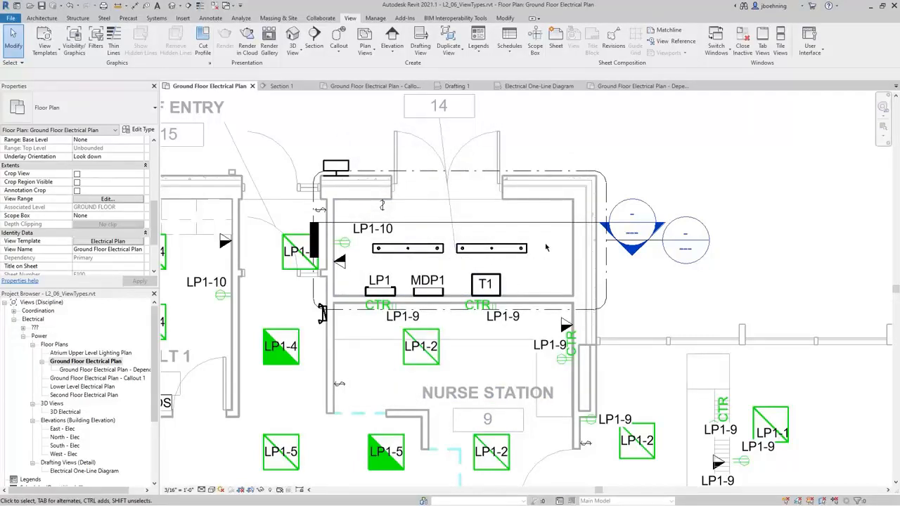
# Open Section 1 and inspect the Building Section type's section tag, including the available section head choices.
pyautogui.click(288, 86)
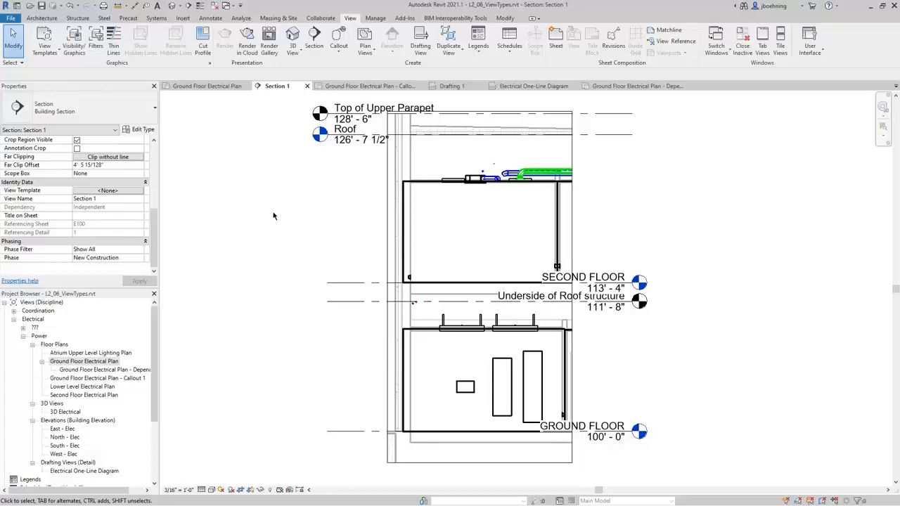
pyautogui.click(145, 130)
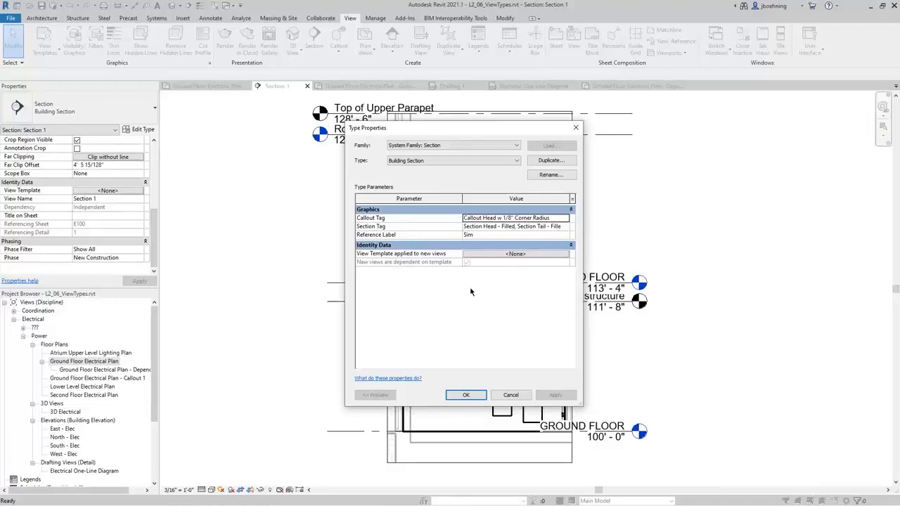
pyautogui.click(493, 227)
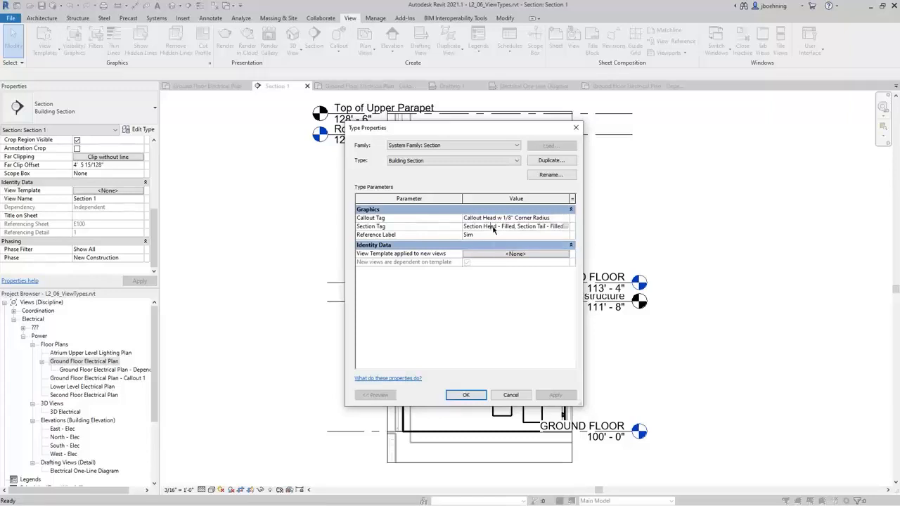
pyautogui.click(566, 227)
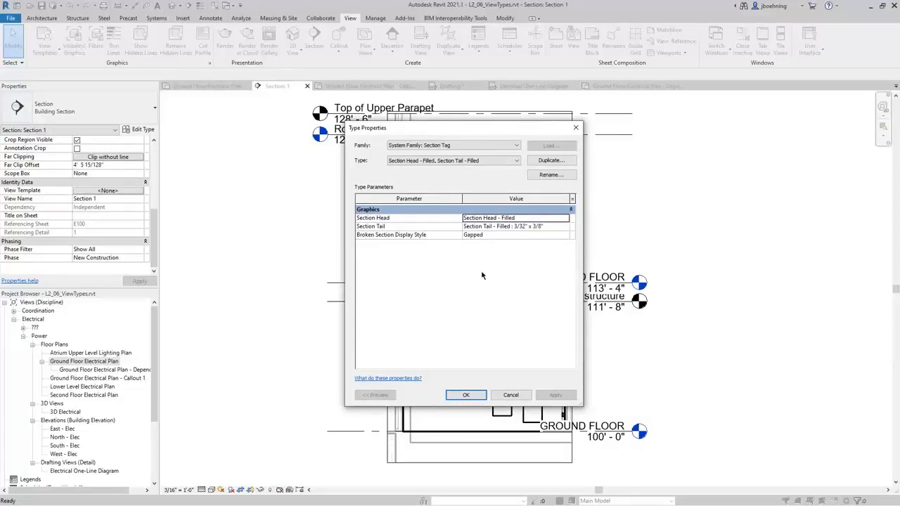
pyautogui.click(535, 224)
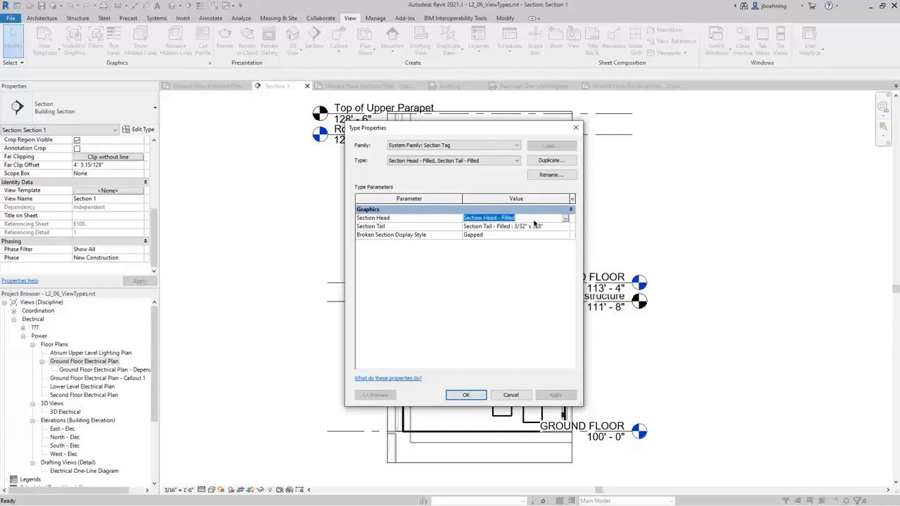
pyautogui.click(565, 219)
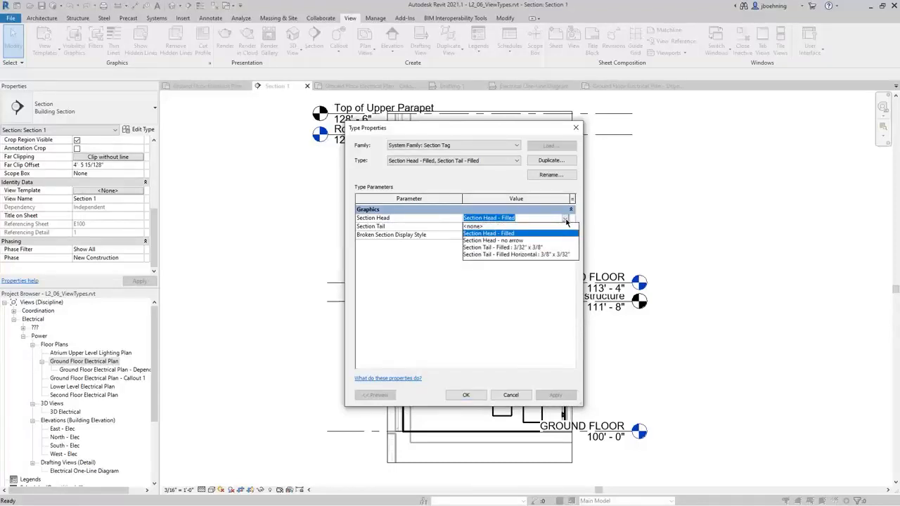
pyautogui.click(565, 222)
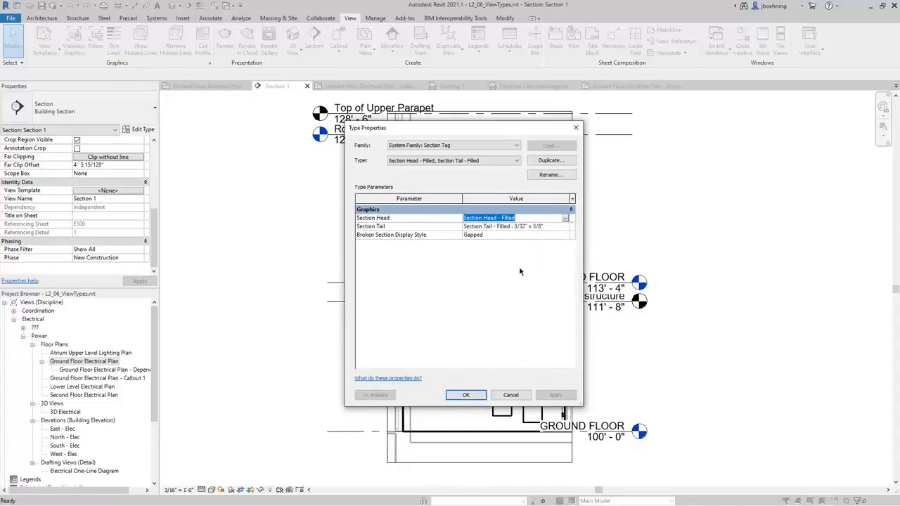
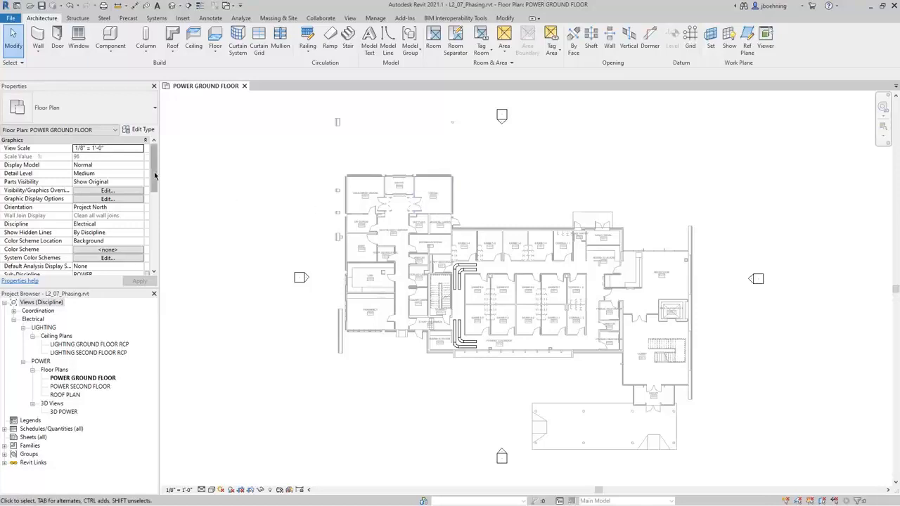
# In L2_07_Phasing.rvt, examine the phasing properties of the POWER GROUND FLOOR view and of the outer cable tray beside Stairs-1.
pyautogui.moveTo(153, 175); pyautogui.dragTo(155, 258)
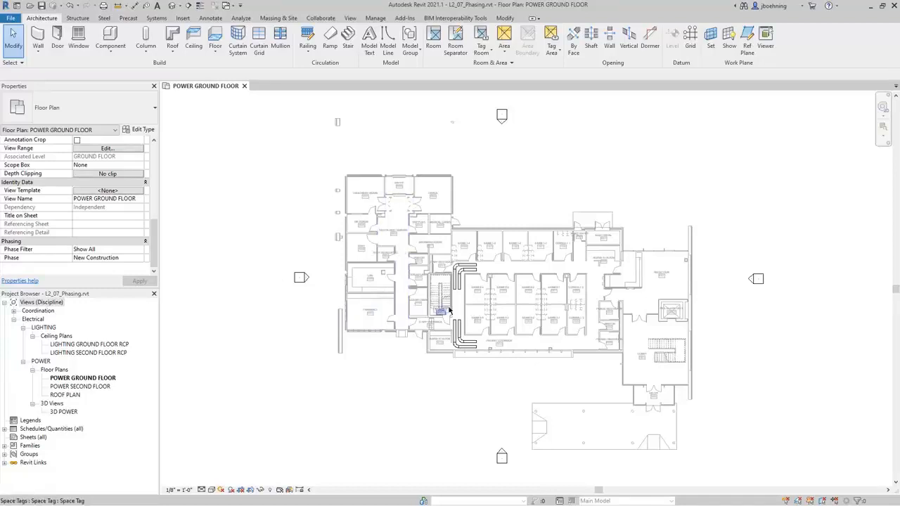
pyautogui.scroll(3, 428, 309)
pyautogui.scroll(2, 449, 309)
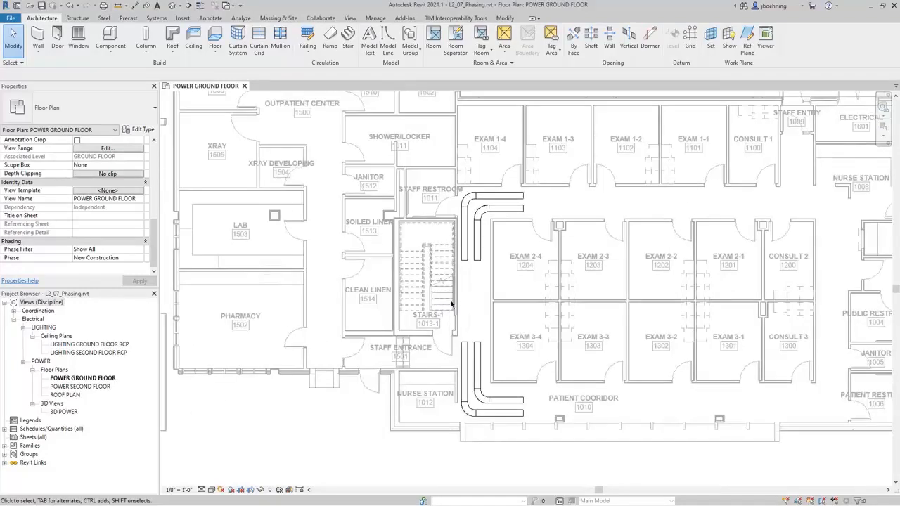
pyautogui.click(463, 265)
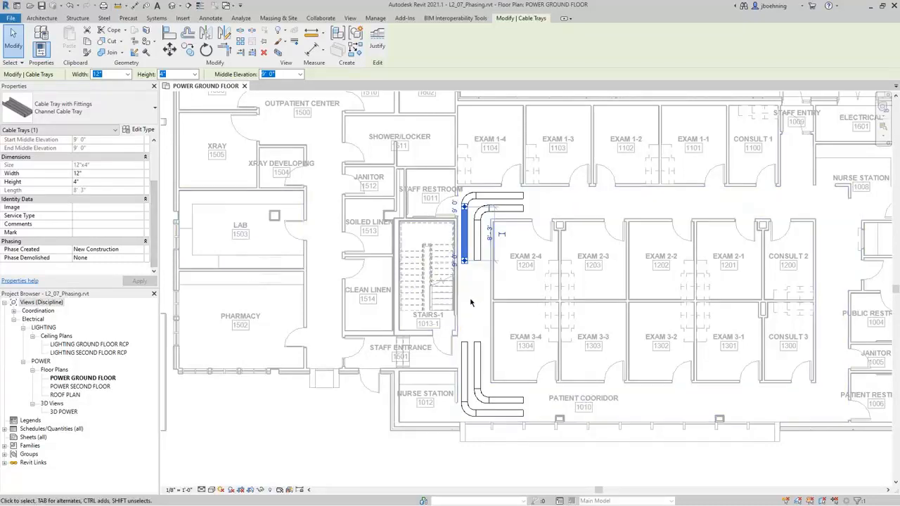
pyautogui.press('Escape')
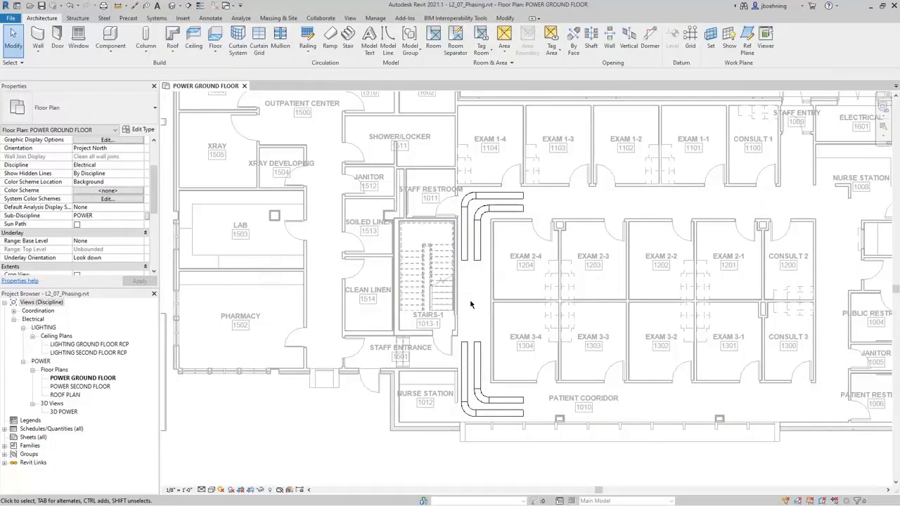
# Review the project phases, phase filters and phase graphic overrides in the Phasing settings.
pyautogui.click(376, 18)
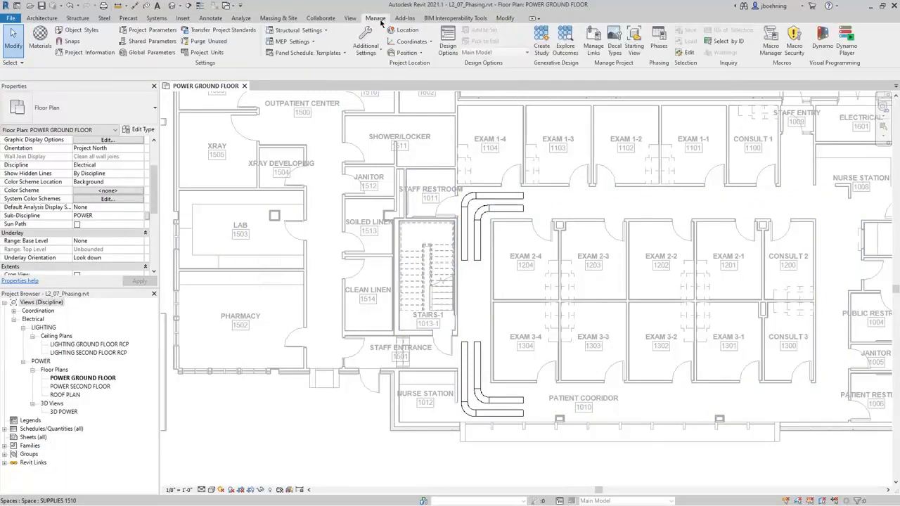
pyautogui.click(662, 57)
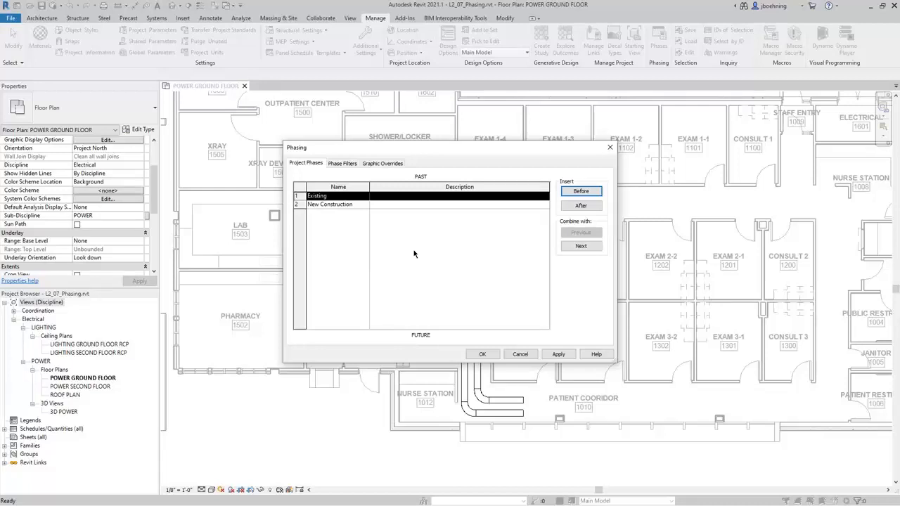
pyautogui.click(347, 164)
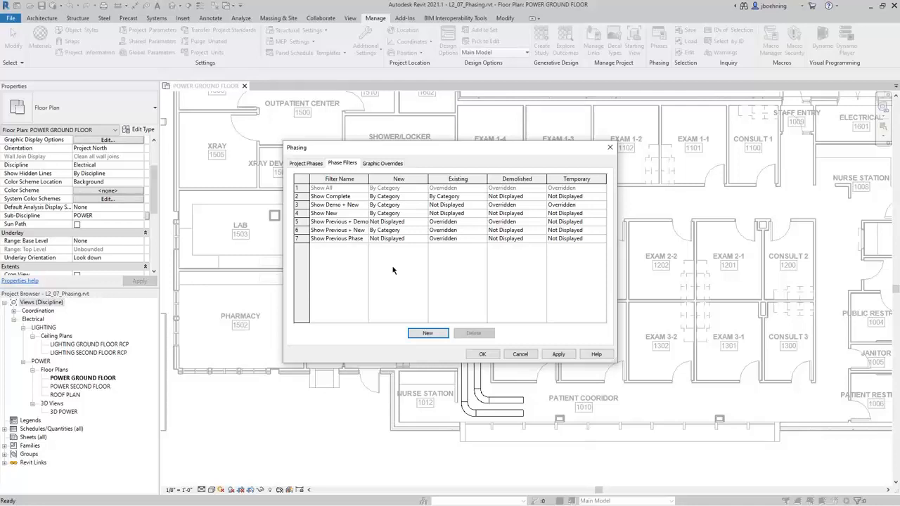
pyautogui.click(390, 164)
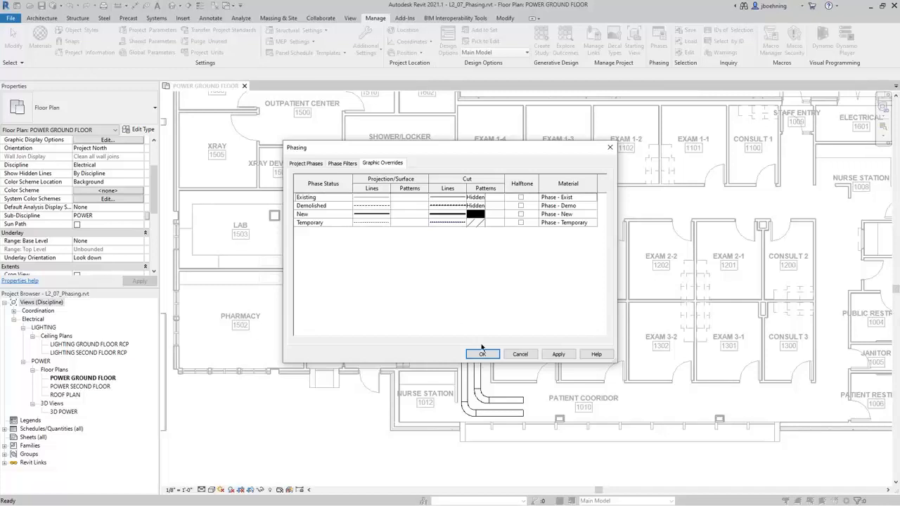
pyautogui.click(483, 355)
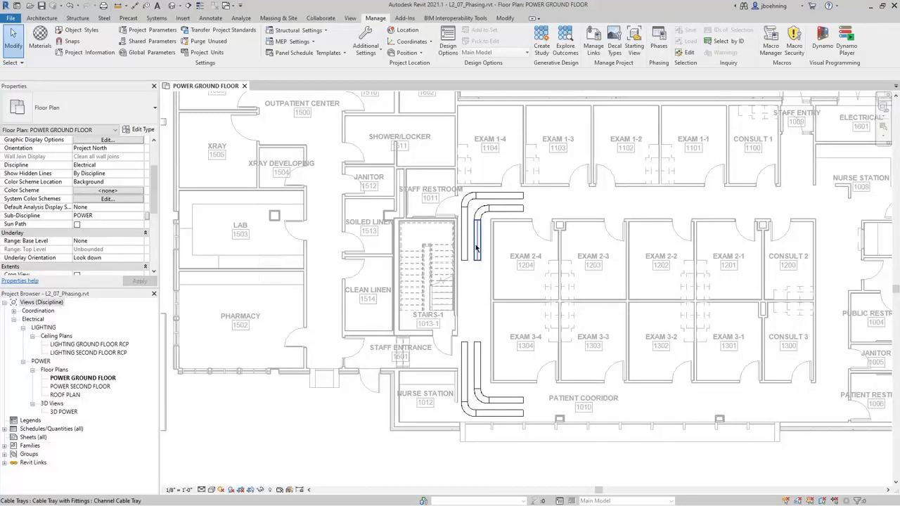
# Select the whole outer cable tray run beside Staff Restroom 1011 and check its Phase Created property.
pyautogui.scroll(2, 474, 261)
pyautogui.press('Tab')
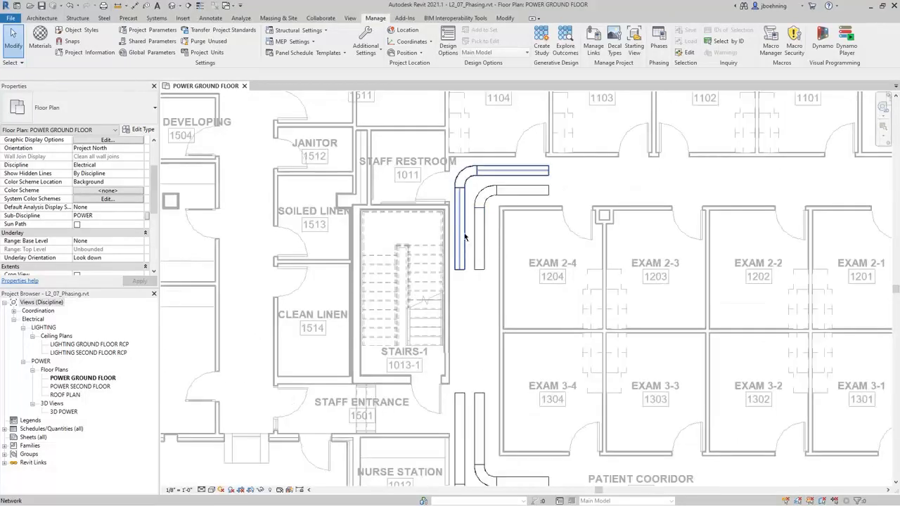
pyautogui.click(465, 237)
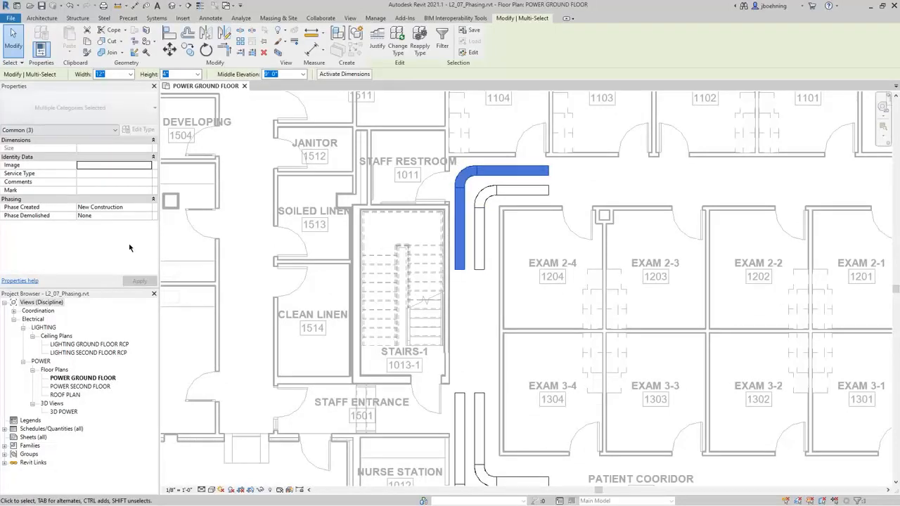
pyautogui.click(132, 208)
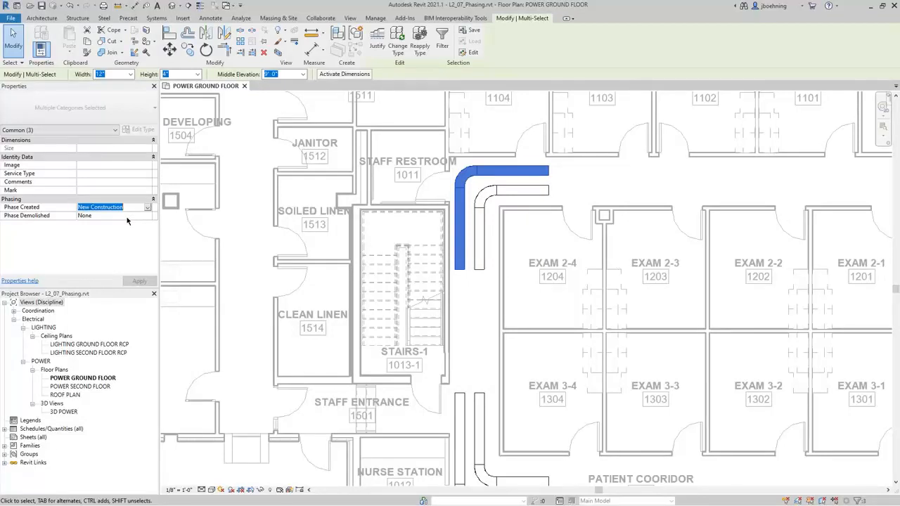
# Set Phase Created to Existing for the inner cable tray run near Exam 2-4.
pyautogui.click(477, 267)
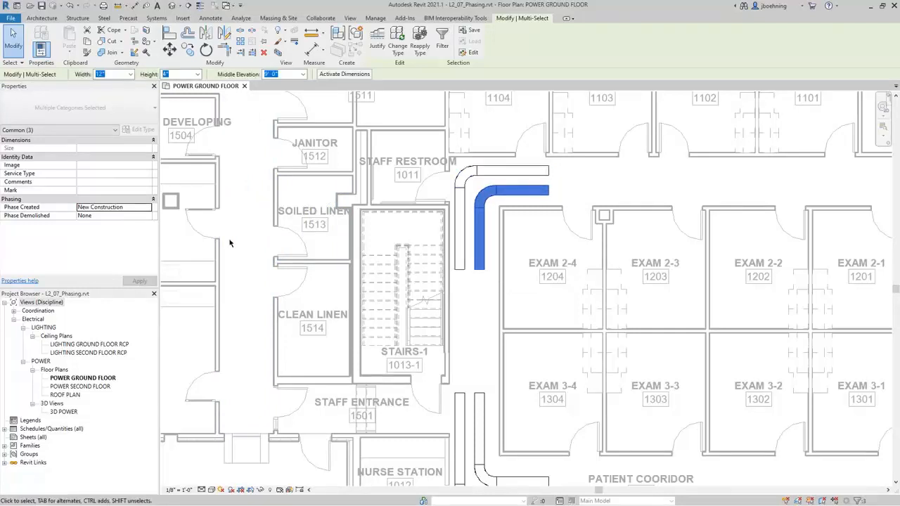
pyautogui.click(147, 208)
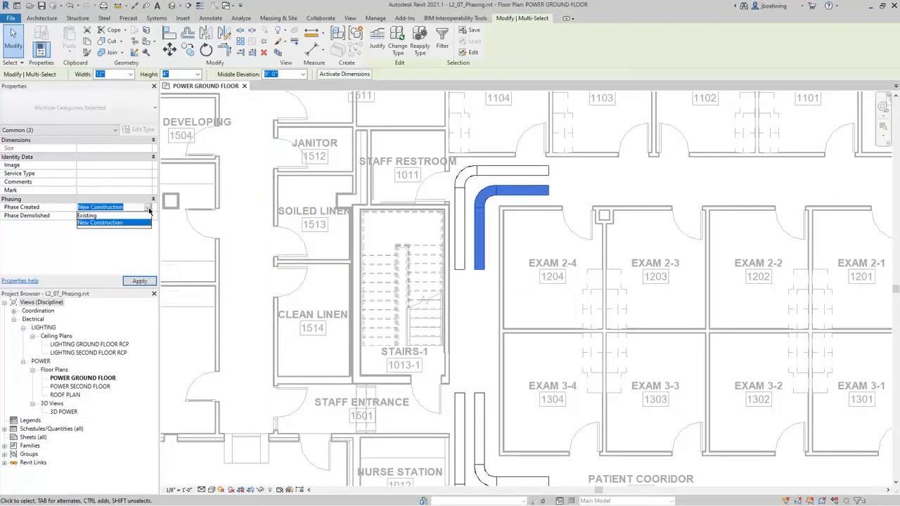
pyautogui.click(140, 216)
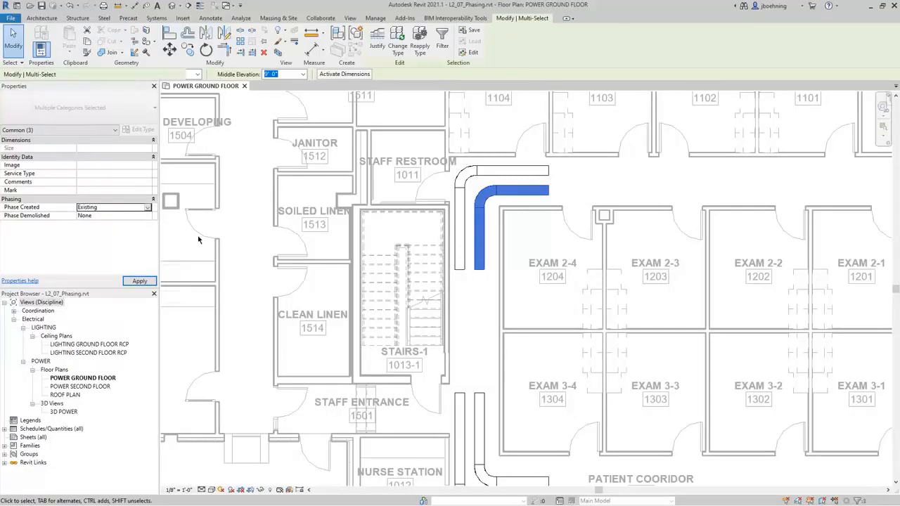
pyautogui.click(480, 301)
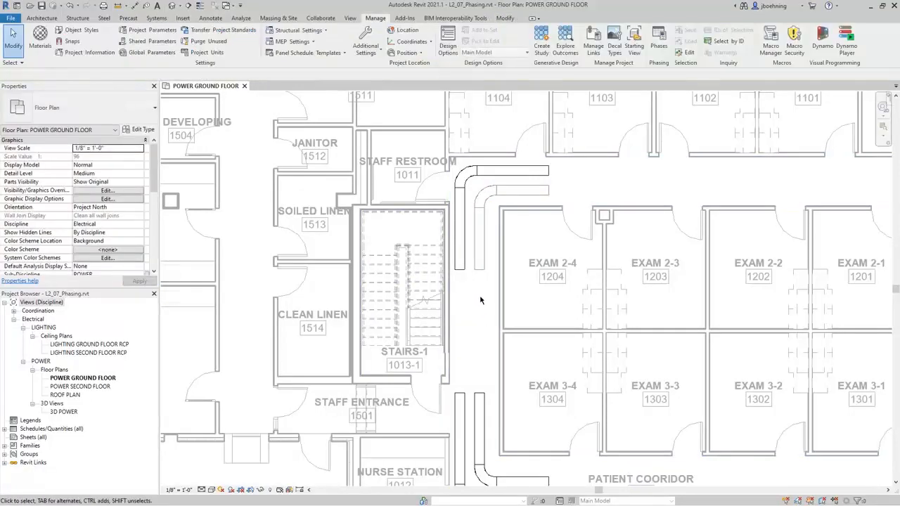
# Compare how the two cable tray runs near Exam 2-4 display, and check the view's Phase Filter and Phase.
pyautogui.scroll(4, 512, 187)
pyautogui.scroll(2, 512, 186)
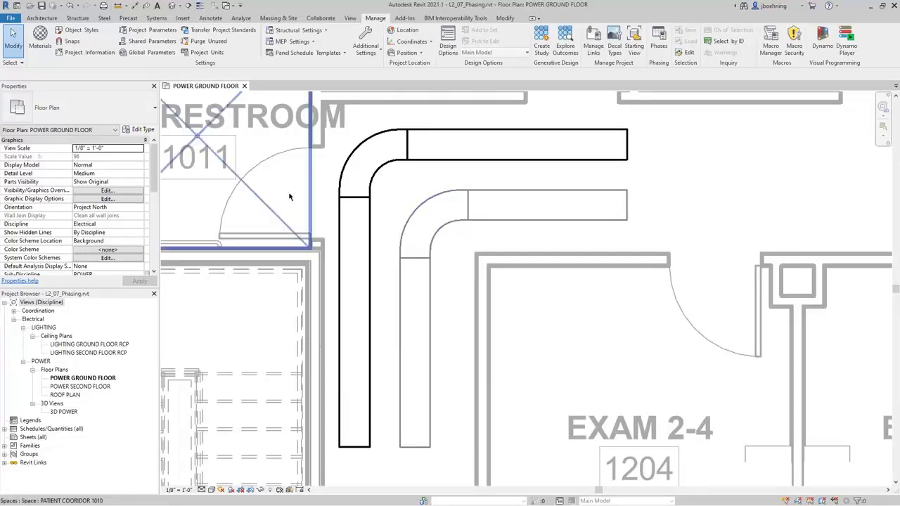
pyautogui.scroll(-2, 141, 249)
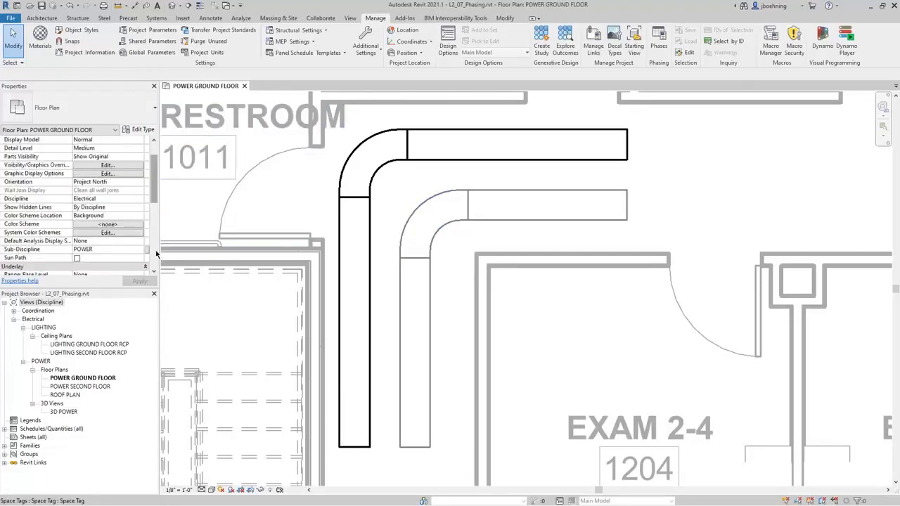
pyautogui.scroll(-5, 156, 249)
pyautogui.scroll(-2, 156, 249)
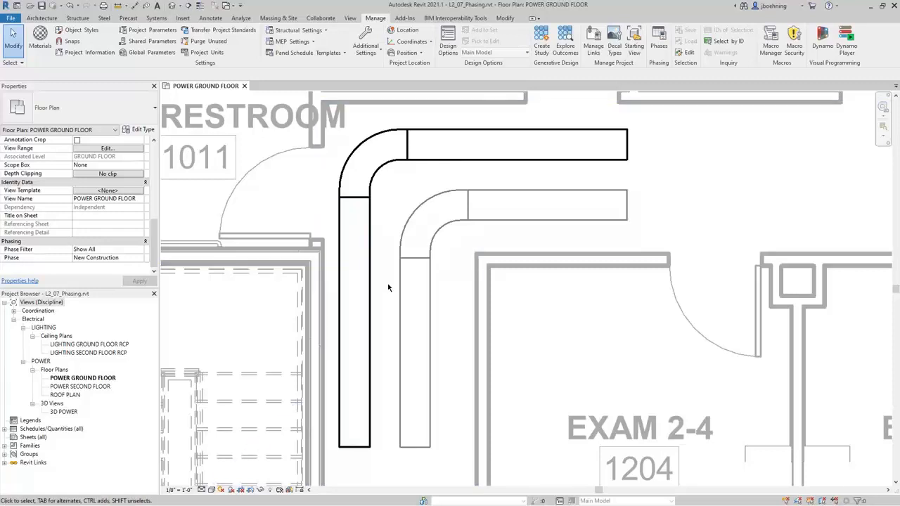
# Set Phase Demolished to New Construction for the outer cable tray run beside Nurse Station 1012, disconnecting the elements.
pyautogui.scroll(-3, 394, 295)
pyautogui.moveTo(436, 376); pyautogui.dragTo(434, 105, button='middle')
pyautogui.press('Tab')
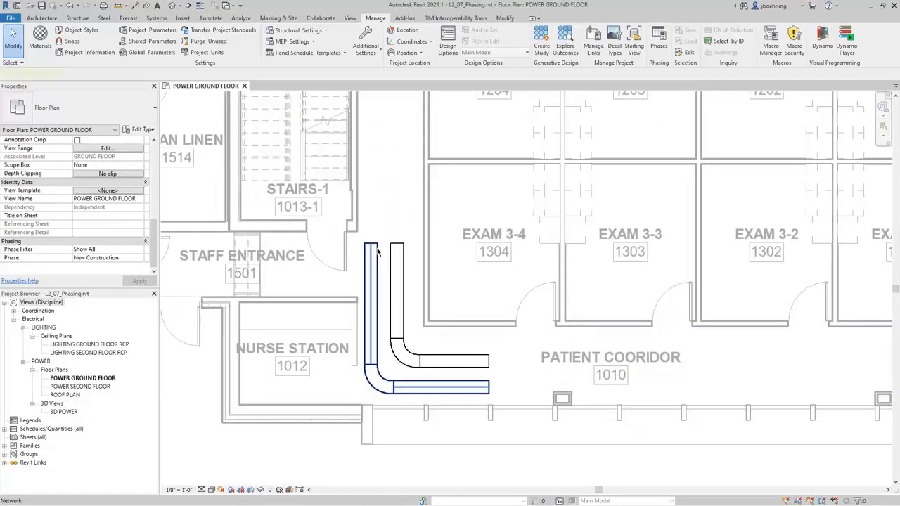
pyautogui.click(376, 252)
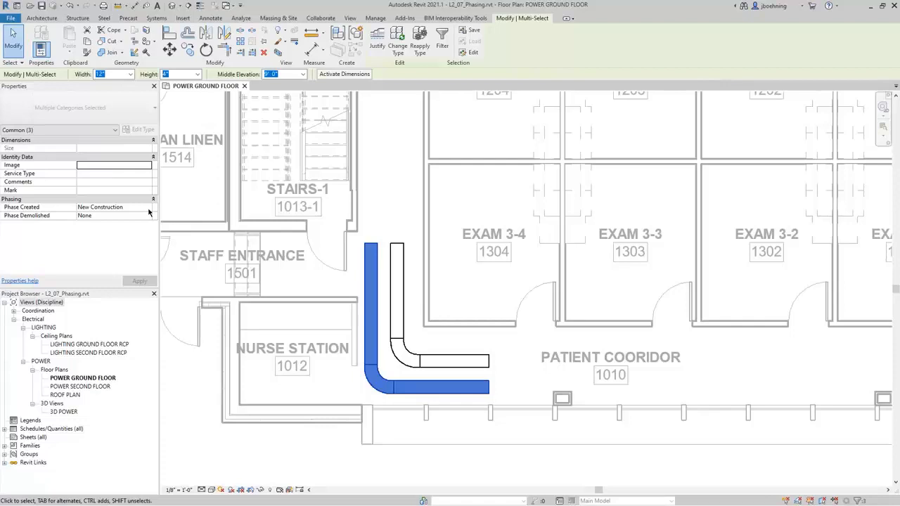
pyautogui.click(146, 217)
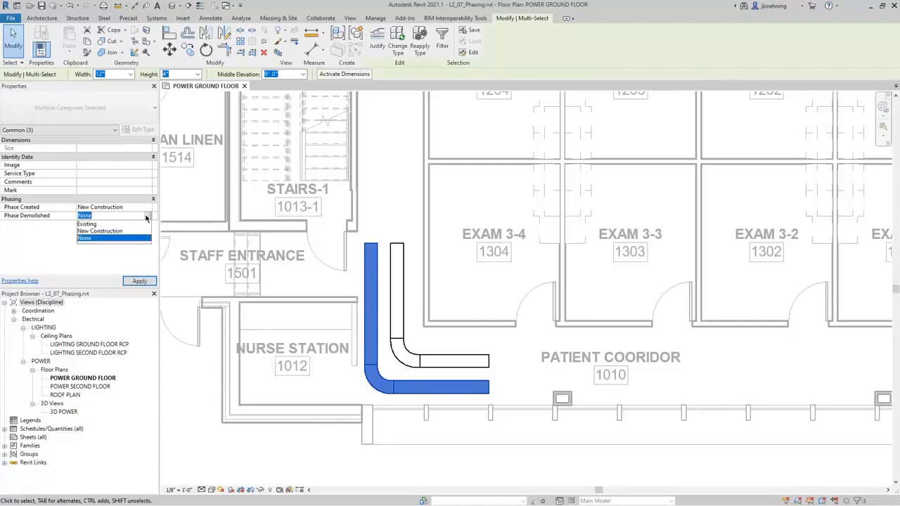
pyautogui.click(112, 232)
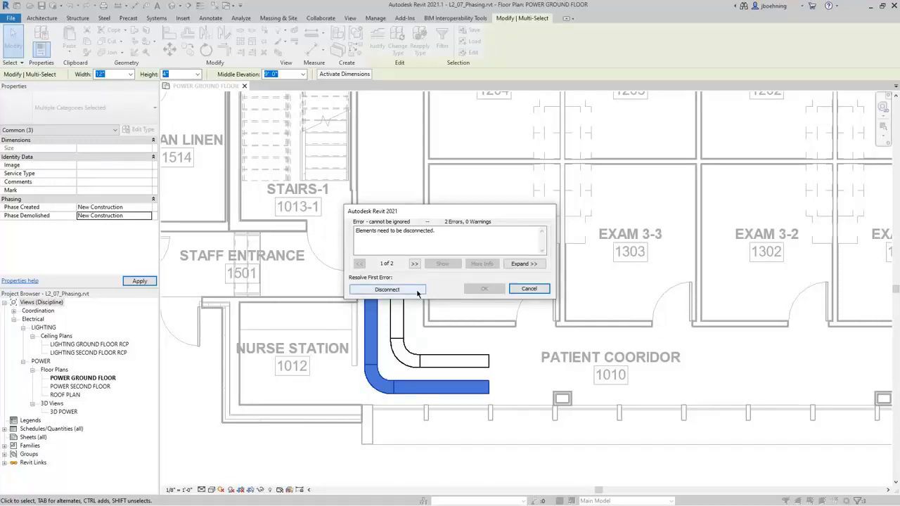
pyautogui.click(418, 290)
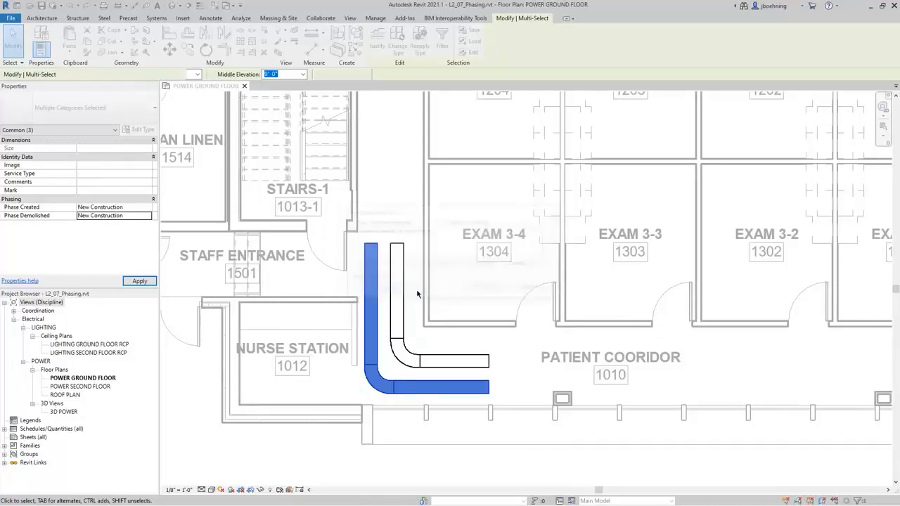
pyautogui.click(400, 229)
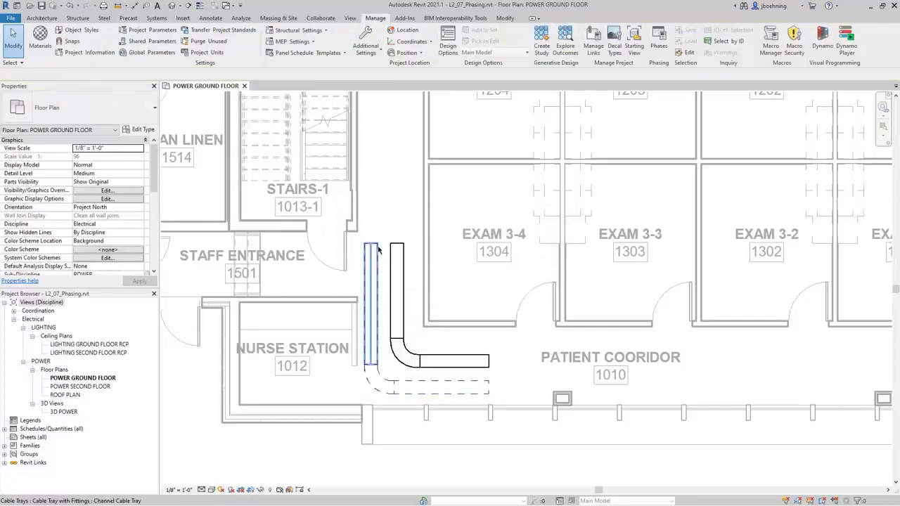
# Check the Phase Created and Phase Demolished properties of the outer run's vertical cable tray beside Nurse Station 1012.
pyautogui.click(378, 248)
pyautogui.scroll(-3, 113, 231)
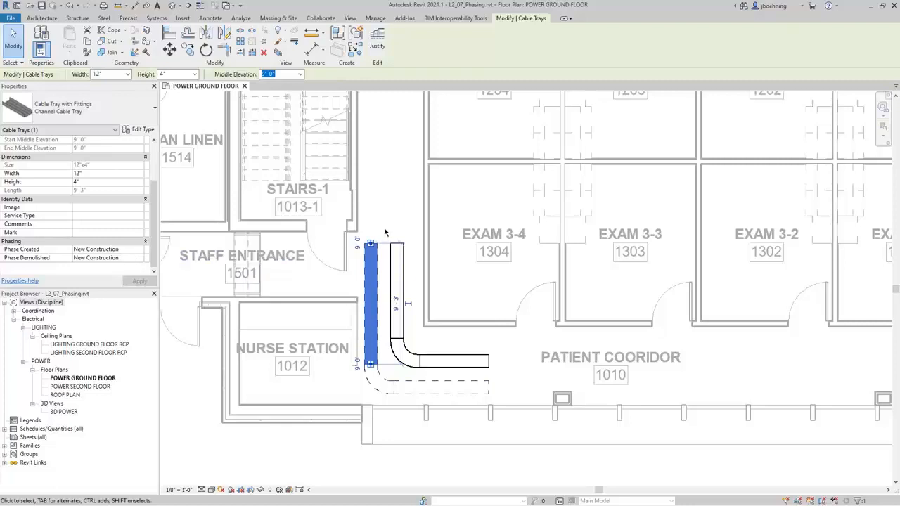
pyautogui.press('Escape')
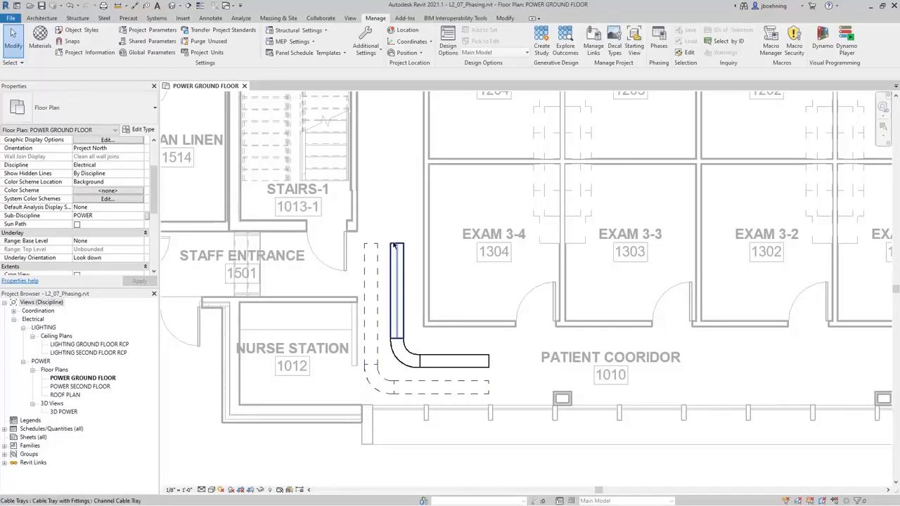
# Set the inner cable tray run near Exam 3-4 to Phase Created Existing and Phase Demolished New Construction, disconnecting its elements.
pyautogui.press('Tab')
pyautogui.click(393, 245)
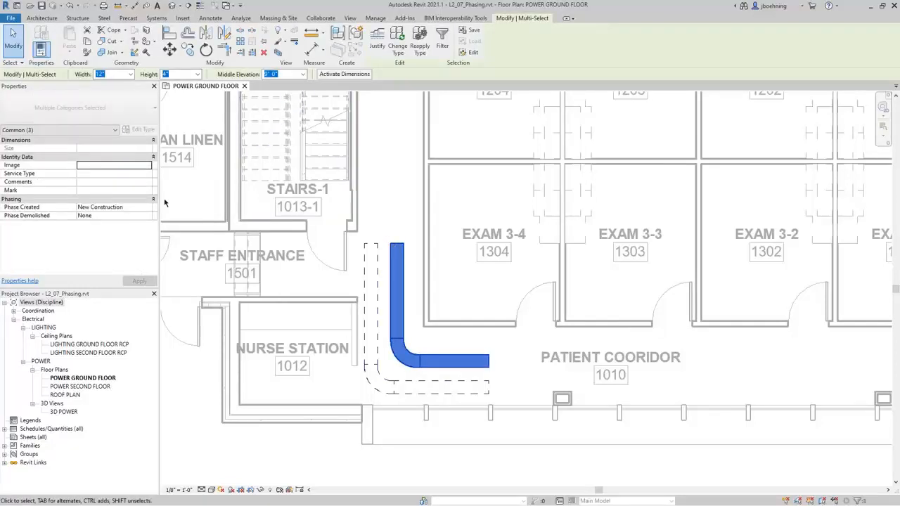
pyautogui.click(148, 208)
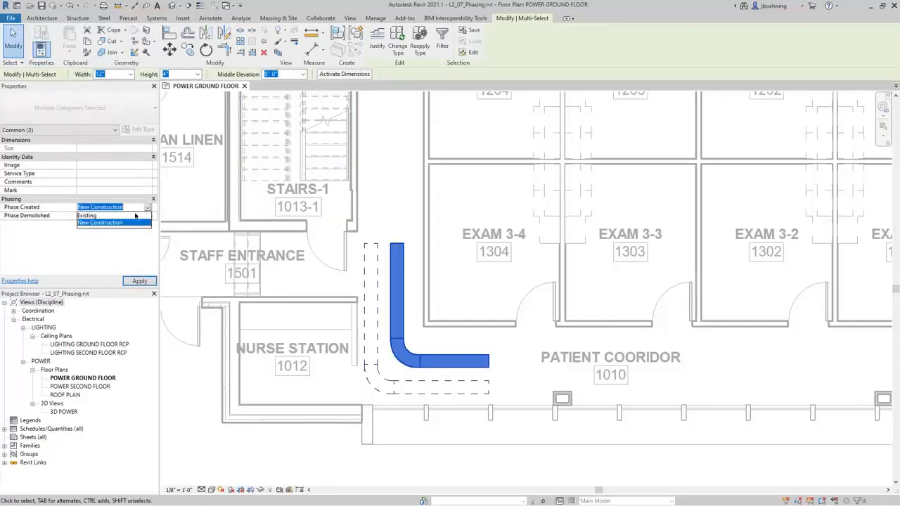
pyautogui.click(137, 215)
pyautogui.click(147, 216)
pyautogui.click(147, 216)
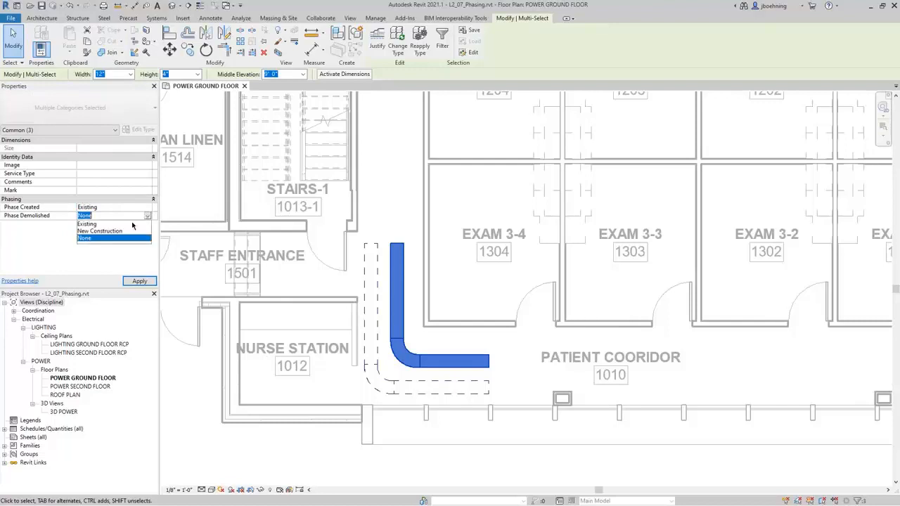
pyautogui.click(113, 231)
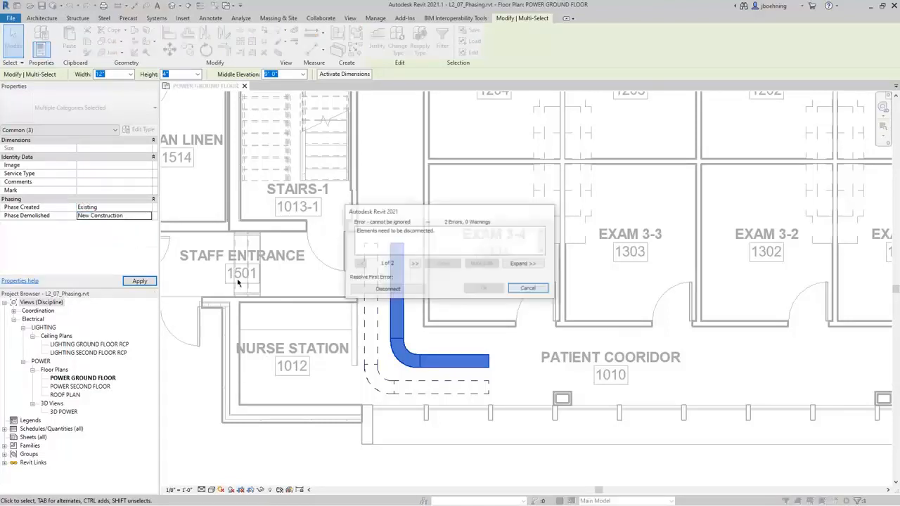
pyautogui.click(413, 290)
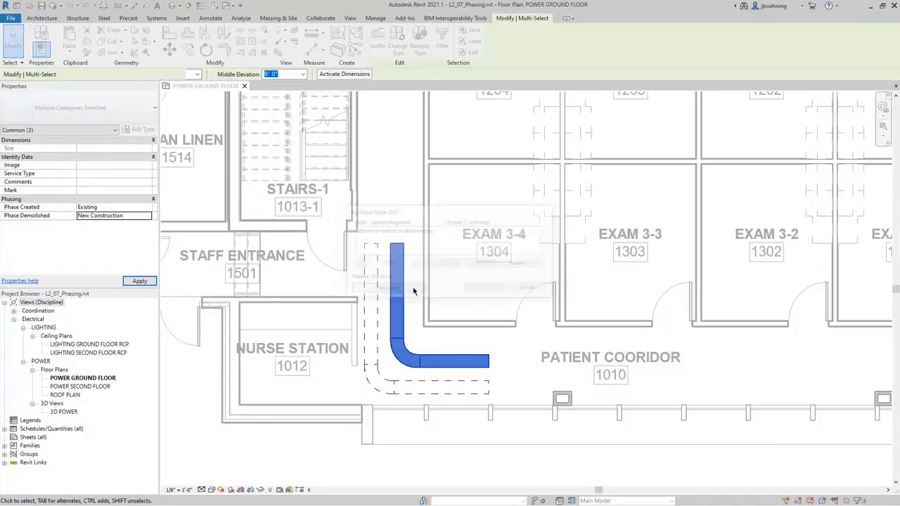
pyautogui.press('Escape')
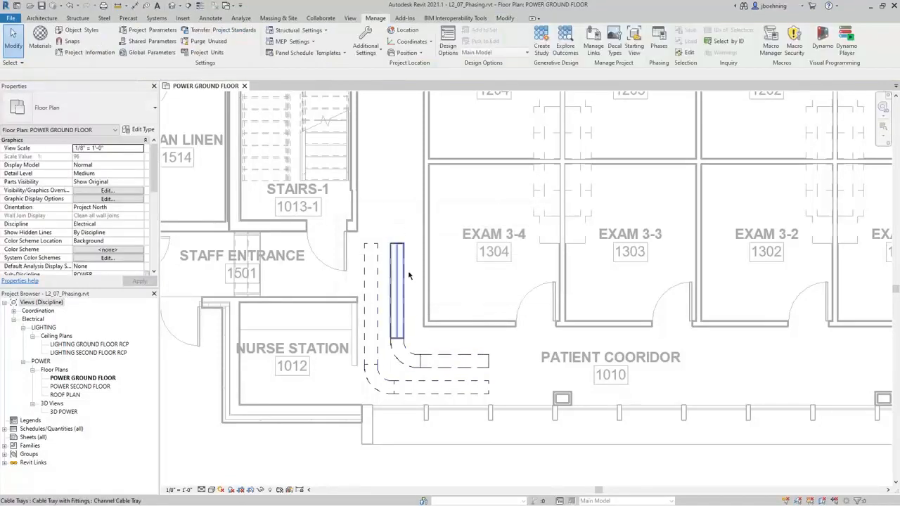
# Set the Phase of the POWER GROUND FLOOR view to Existing.
pyautogui.scroll(1, 413, 332)
pyautogui.scroll(2, 413, 332)
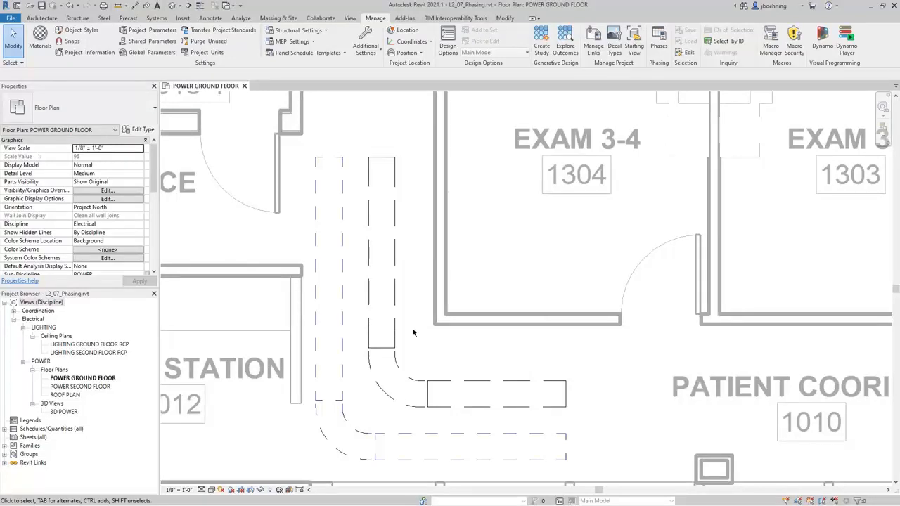
pyautogui.scroll(-1, 414, 332)
pyautogui.scroll(-1, 415, 332)
pyautogui.moveTo(413, 211); pyautogui.dragTo(368, 297, button='middle')
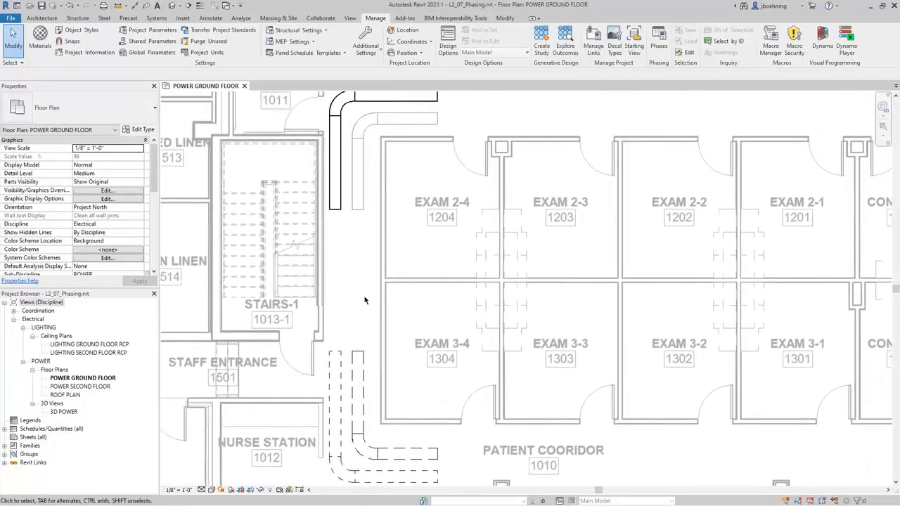
pyautogui.scroll(-1, 366, 298)
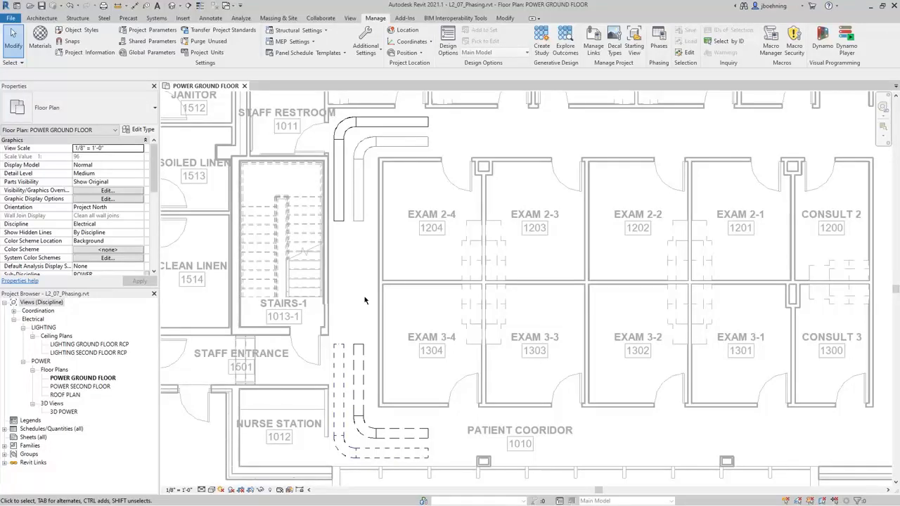
pyautogui.scroll(-5, 153, 246)
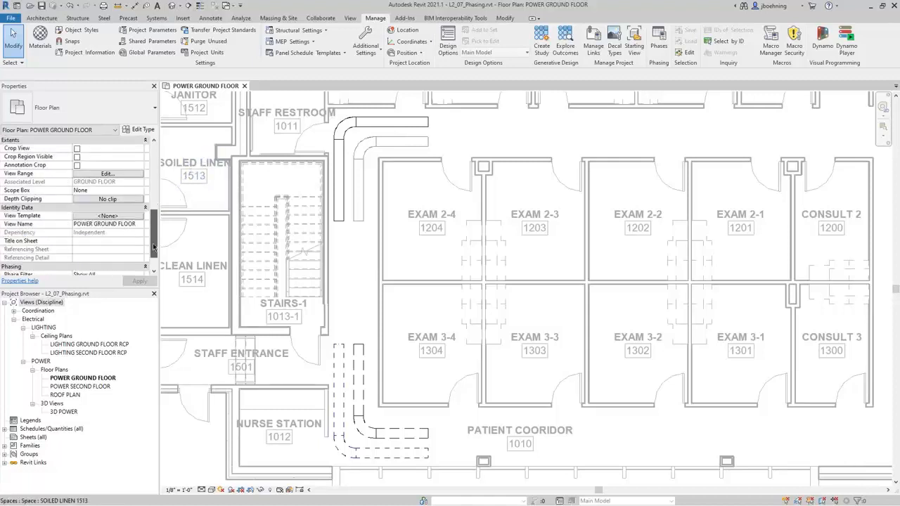
pyautogui.scroll(-2, 153, 246)
pyautogui.click(139, 258)
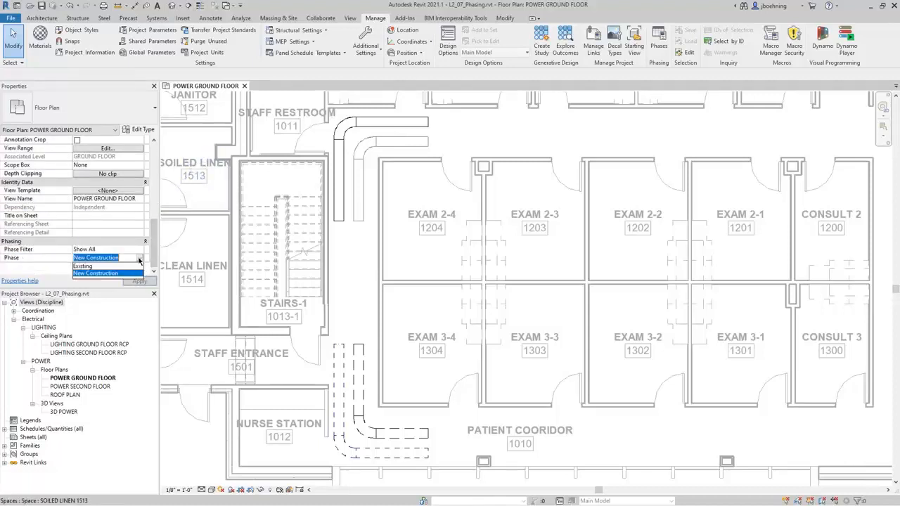
pyautogui.click(105, 266)
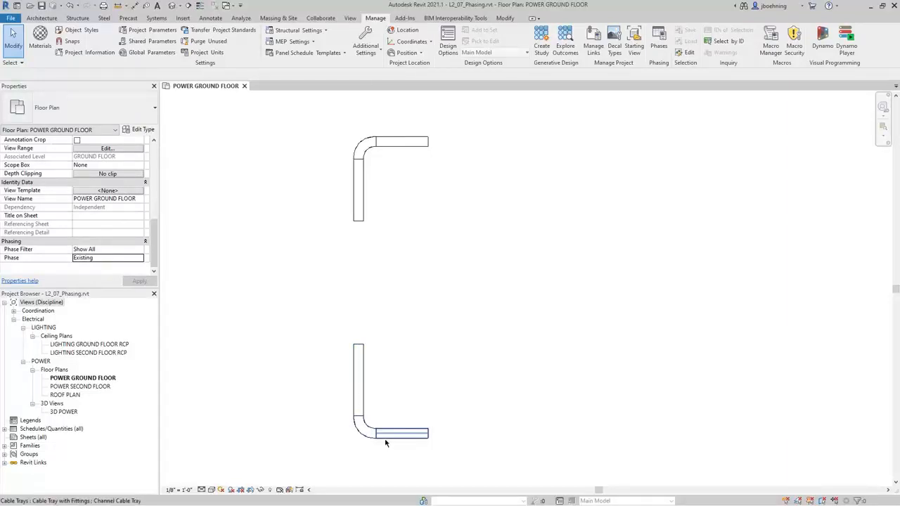
# Select the whole lower cable tray run and check its Phase Created and Phase Demolished properties.
pyautogui.press('Tab')
pyautogui.click(349, 410)
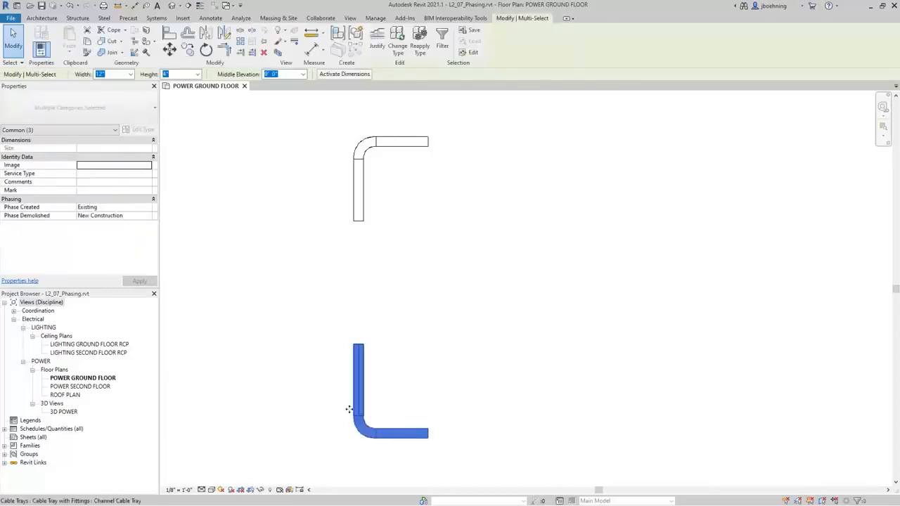
pyautogui.click(325, 381)
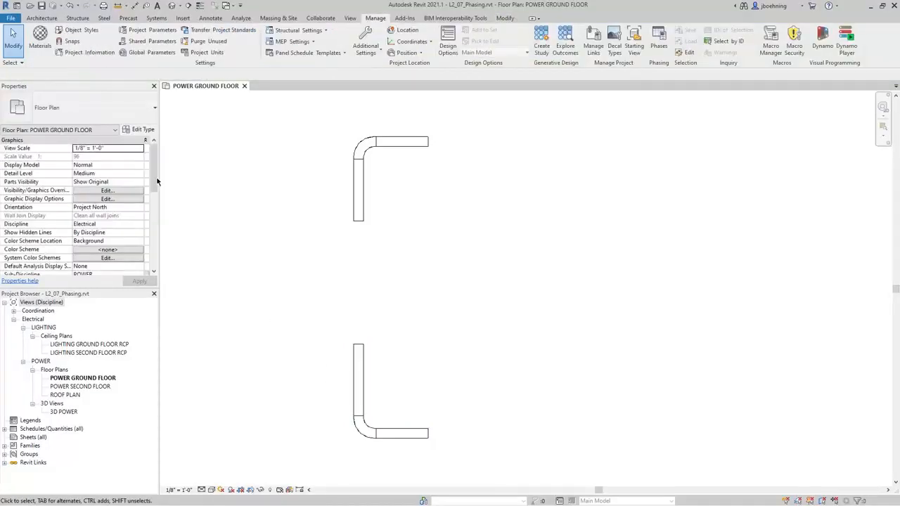
# Set the Phase of the POWER GROUND FLOOR view back to New Construction.
pyautogui.moveTo(154, 146); pyautogui.dragTo(156, 262)
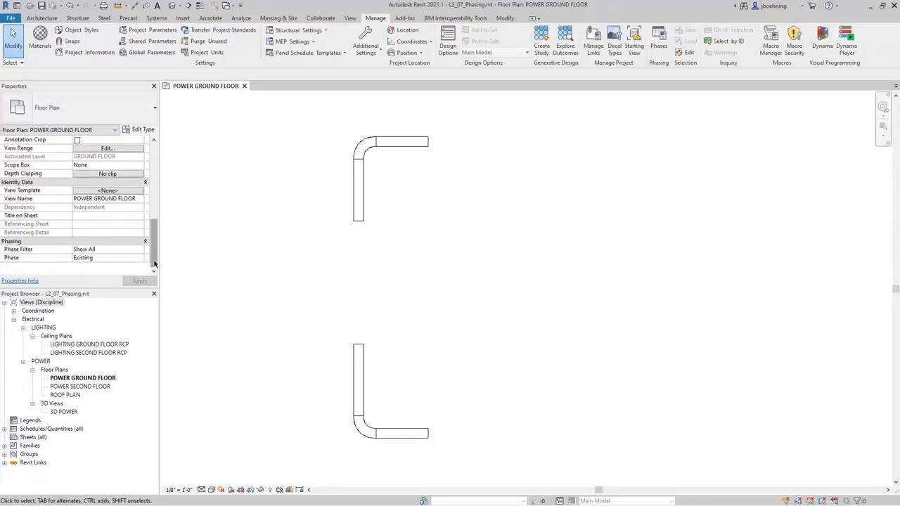
pyautogui.click(133, 258)
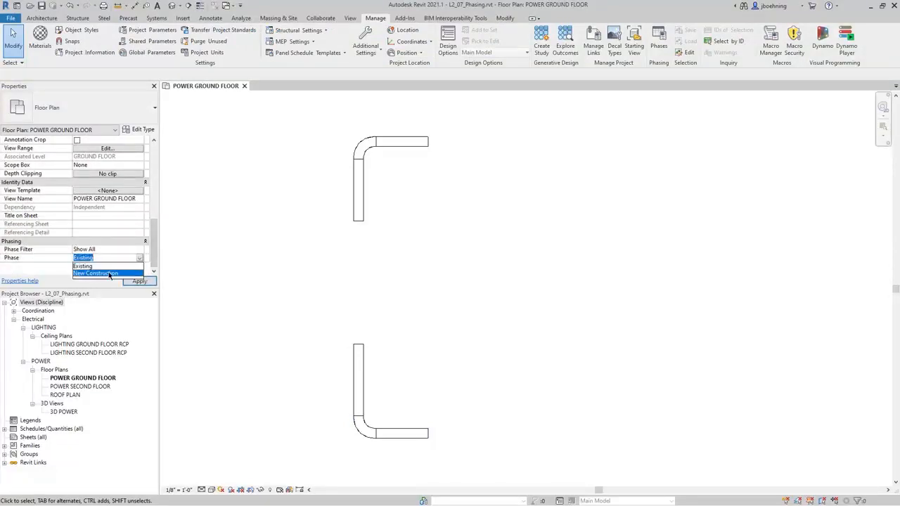
pyautogui.click(109, 274)
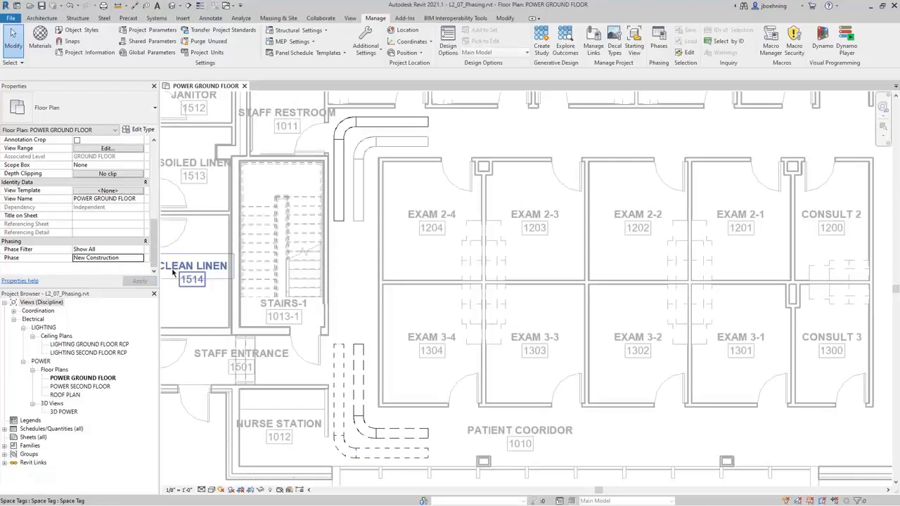
# Apply the Show Complete phase filter to the view to compare the cable tray runs, and set the filter back to Show All.
pyautogui.click(116, 250)
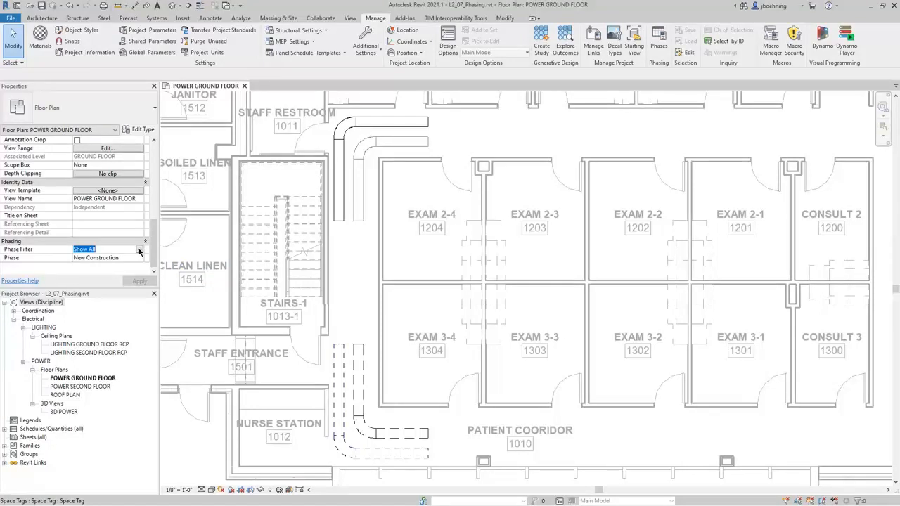
pyautogui.click(139, 250)
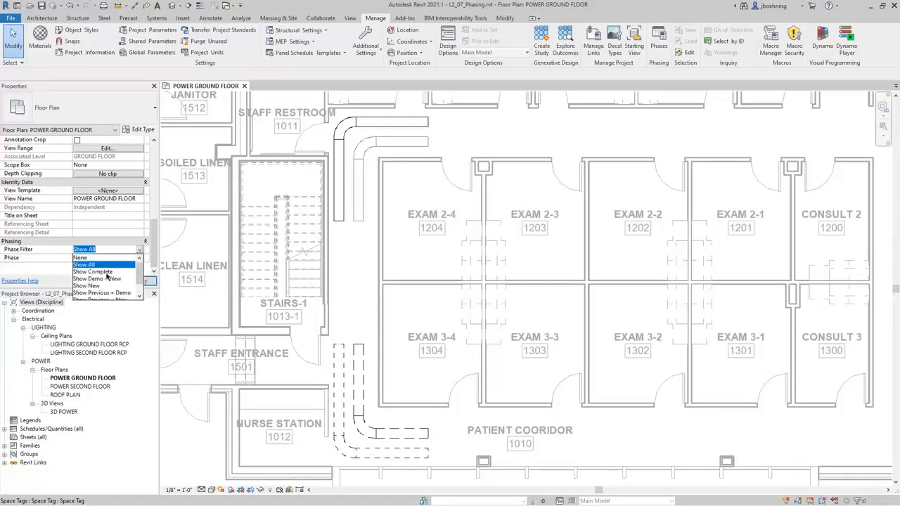
pyautogui.click(106, 272)
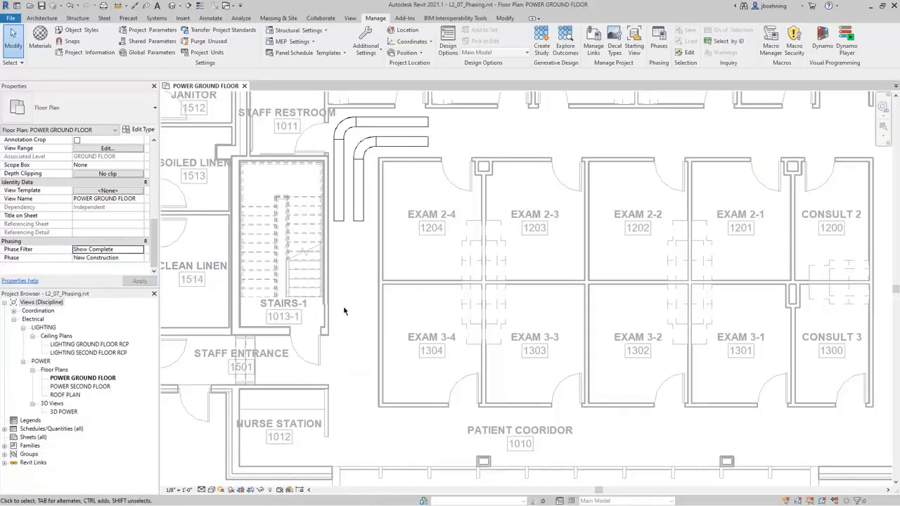
pyautogui.scroll(3, 358, 119)
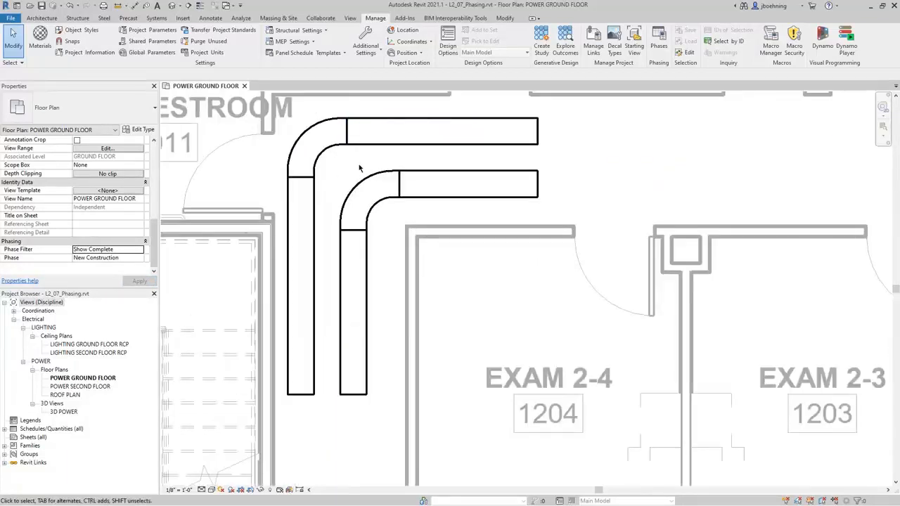
pyautogui.scroll(-5, 358, 168)
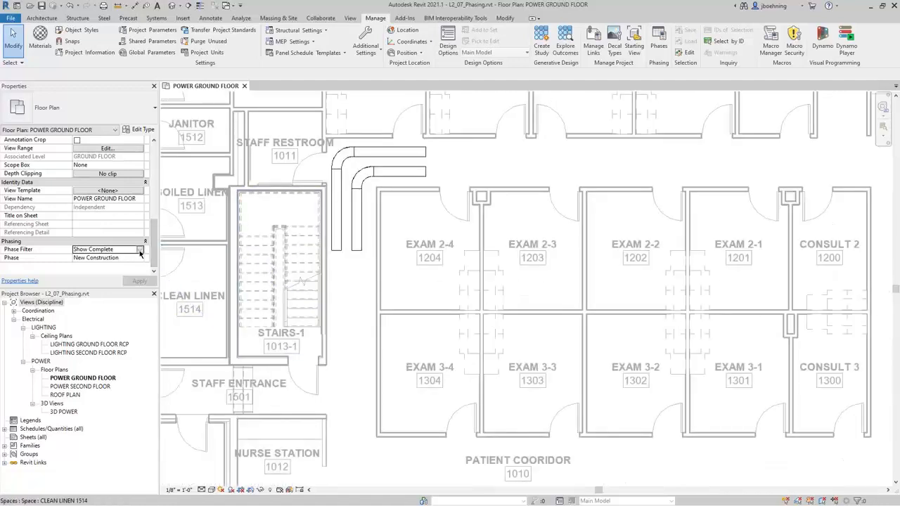
pyautogui.click(140, 250)
pyautogui.click(98, 269)
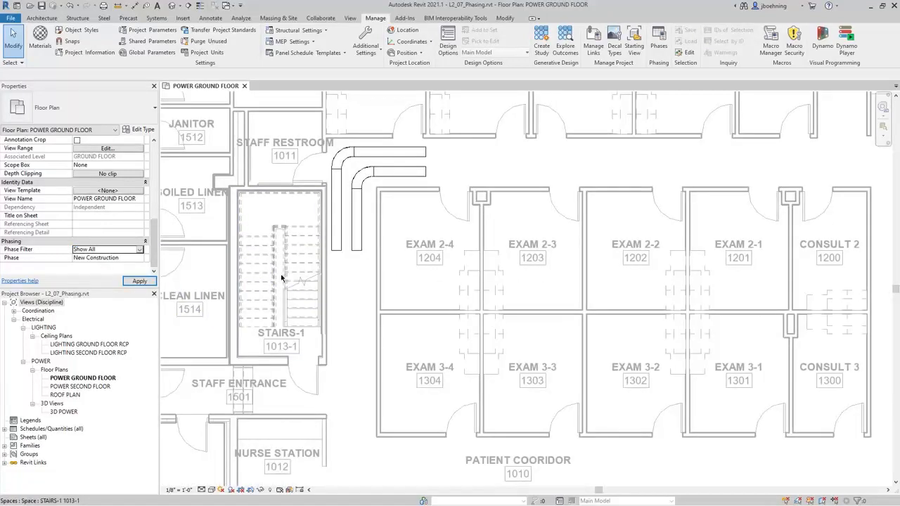
# Review the phase filters in the Phasing settings, examining the Show Complete filter and its display options for new elements.
pyautogui.click(658, 48)
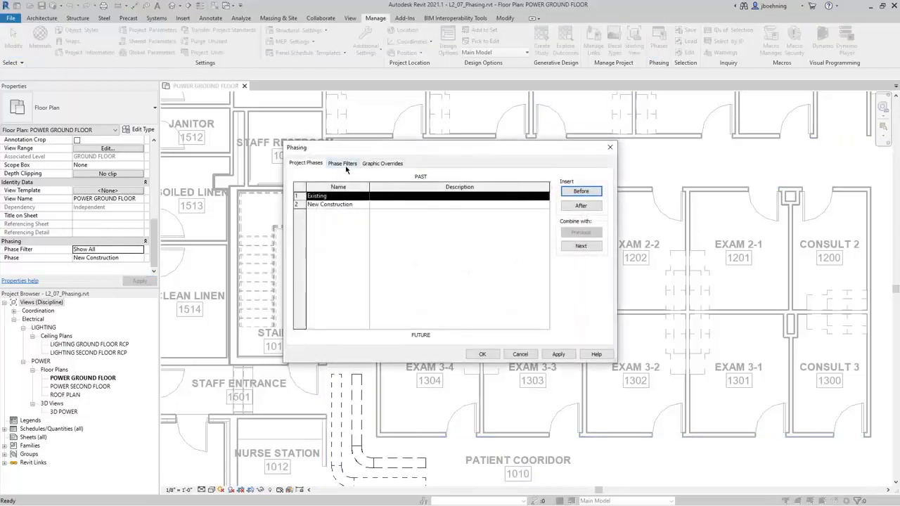
pyautogui.click(344, 164)
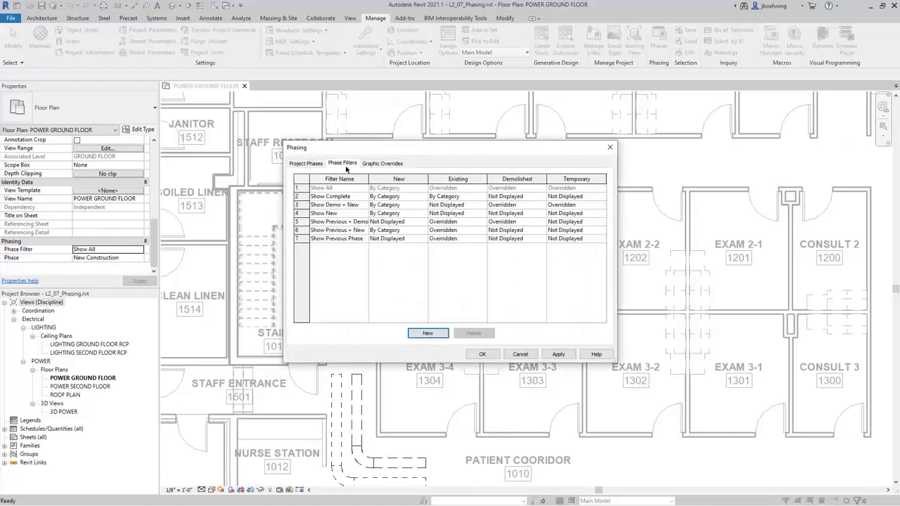
pyautogui.click(404, 196)
pyautogui.click(423, 197)
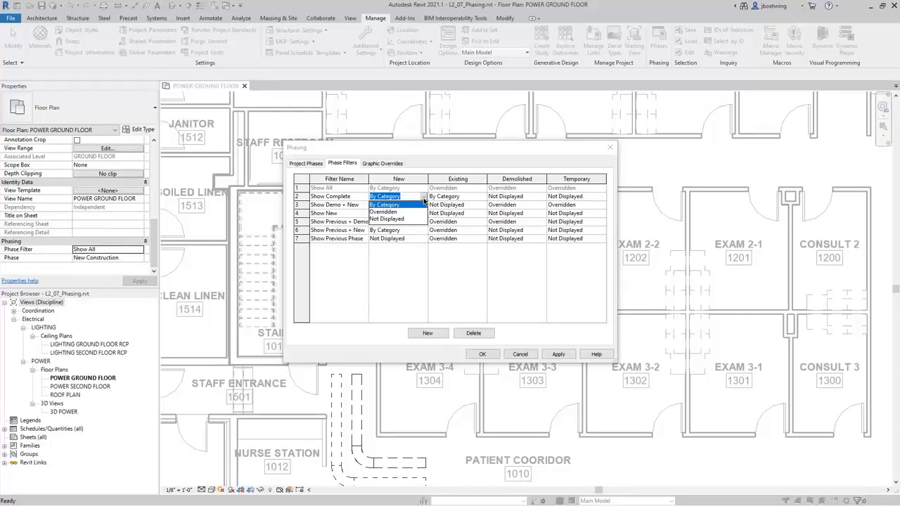
pyautogui.click(424, 204)
pyautogui.click(302, 197)
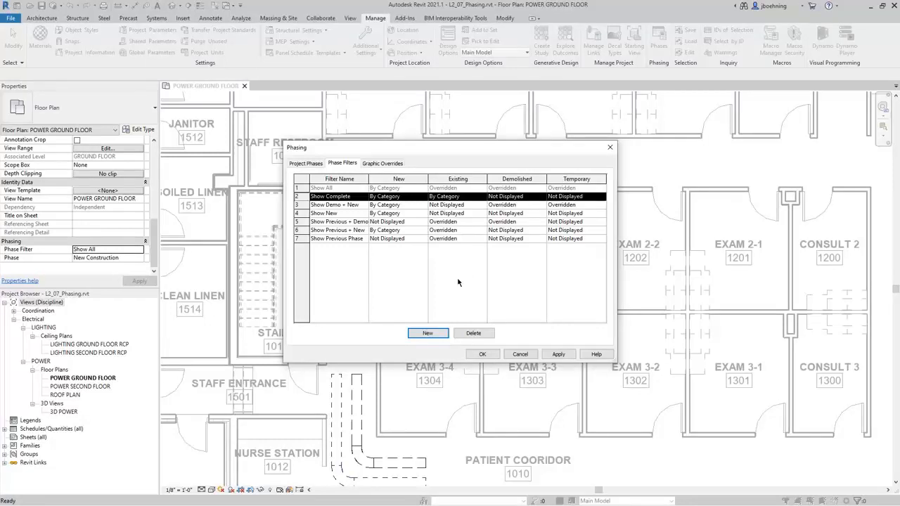
# Open the type properties of the linked ARCH_LINK.rvt model and review its phase mapping, including the linked phase options for New Construction.
pyautogui.click(482, 354)
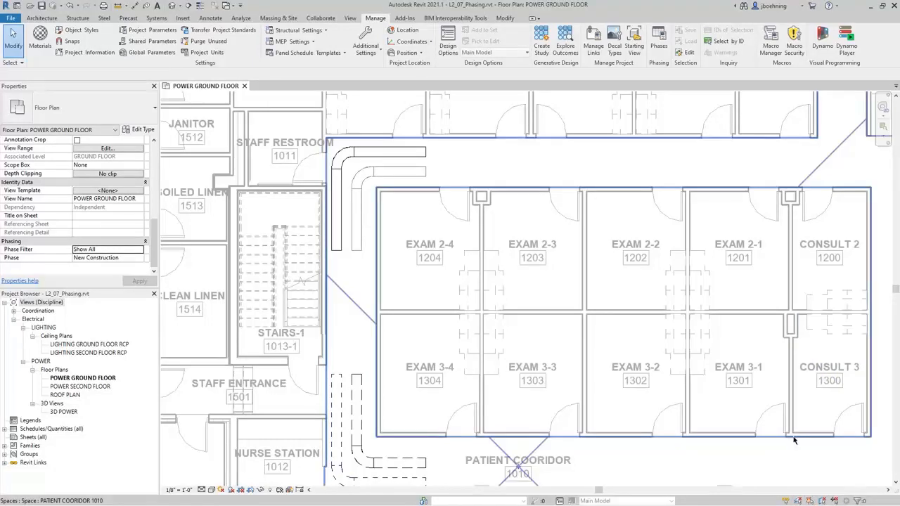
pyautogui.scroll(-5, 792, 441)
pyautogui.scroll(2, 745, 351)
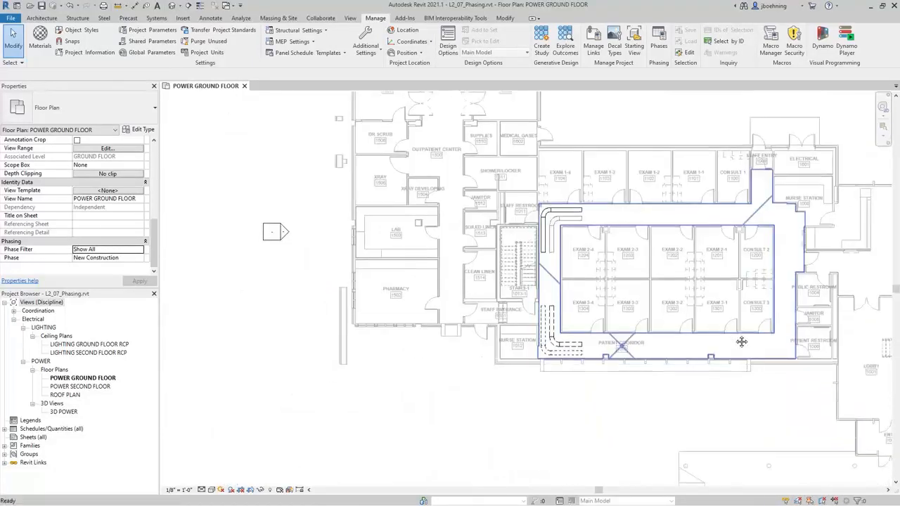
pyautogui.click(734, 378)
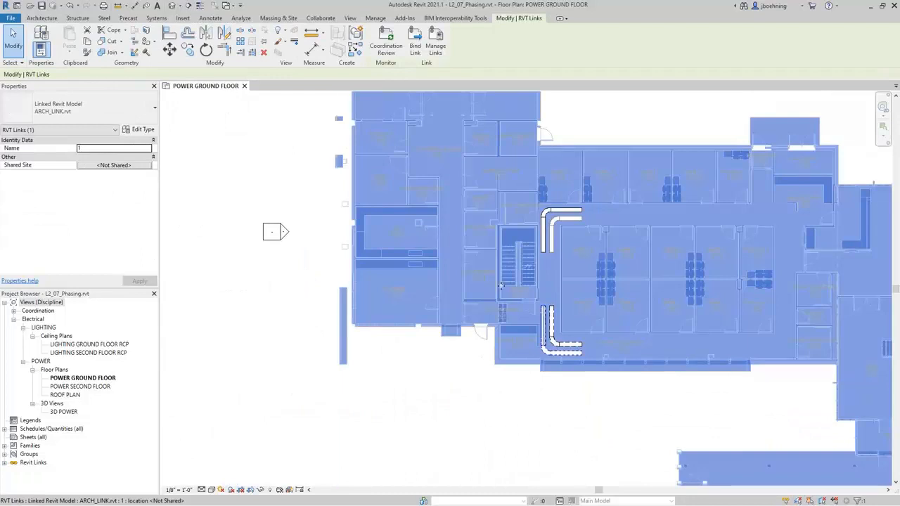
pyautogui.click(139, 130)
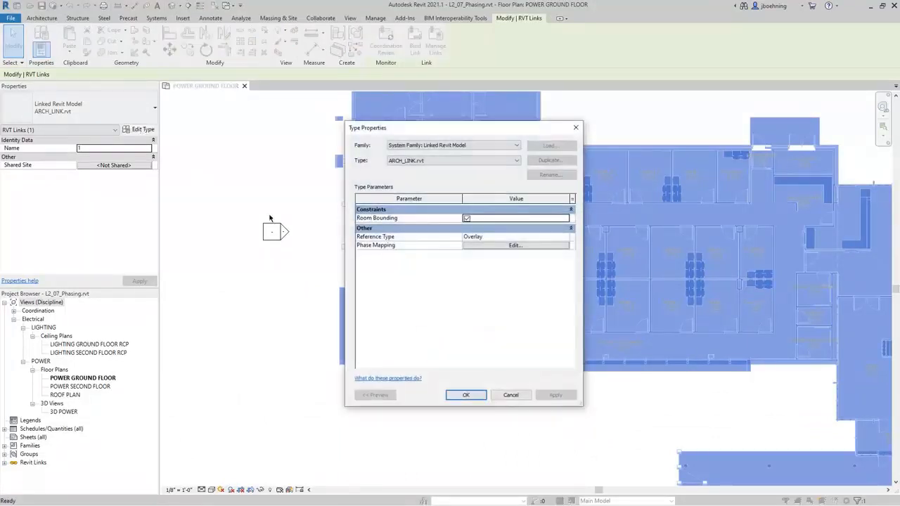
pyautogui.click(527, 248)
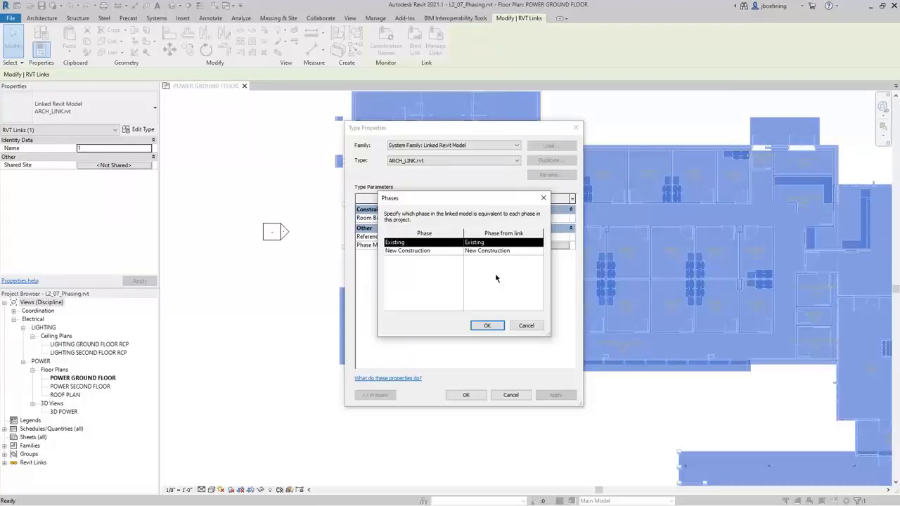
pyautogui.click(538, 251)
pyautogui.click(539, 252)
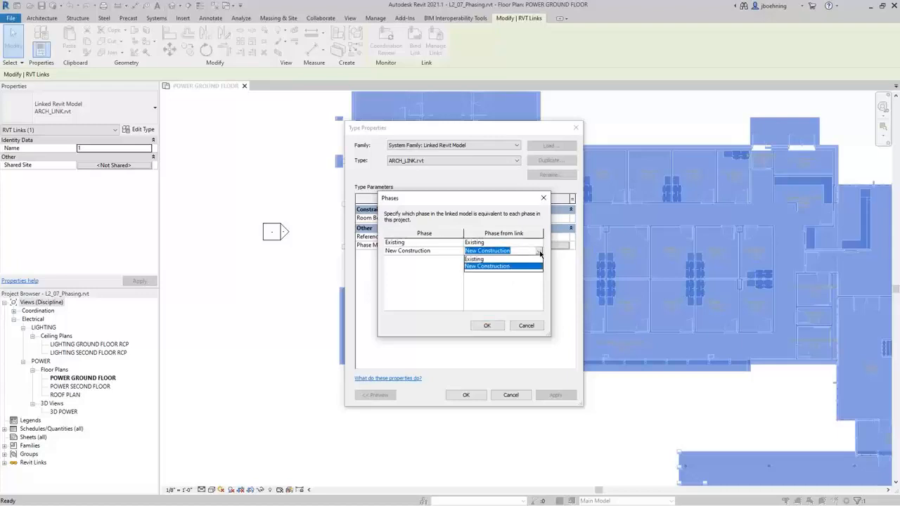
pyautogui.click(539, 252)
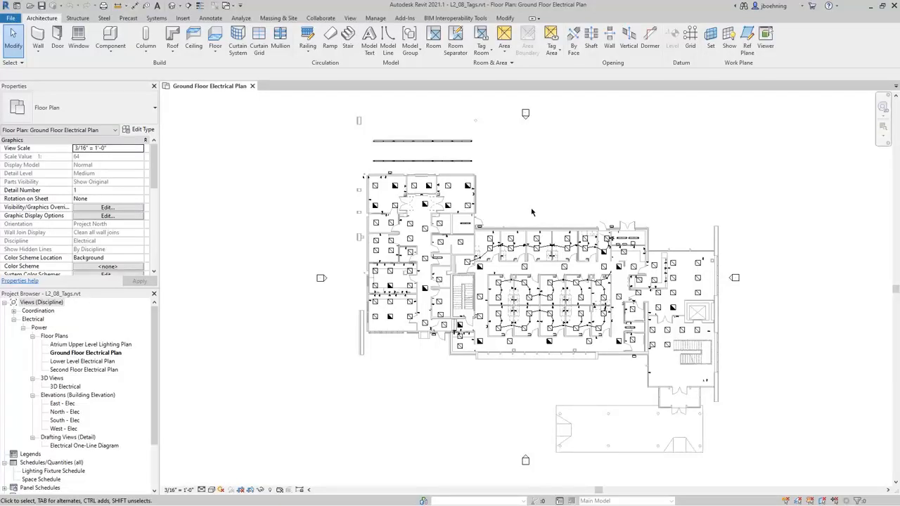
# Start Tag by Category and review the loaded tags, examining the tag families available for Electrical Fixtures.
pyautogui.click(211, 18)
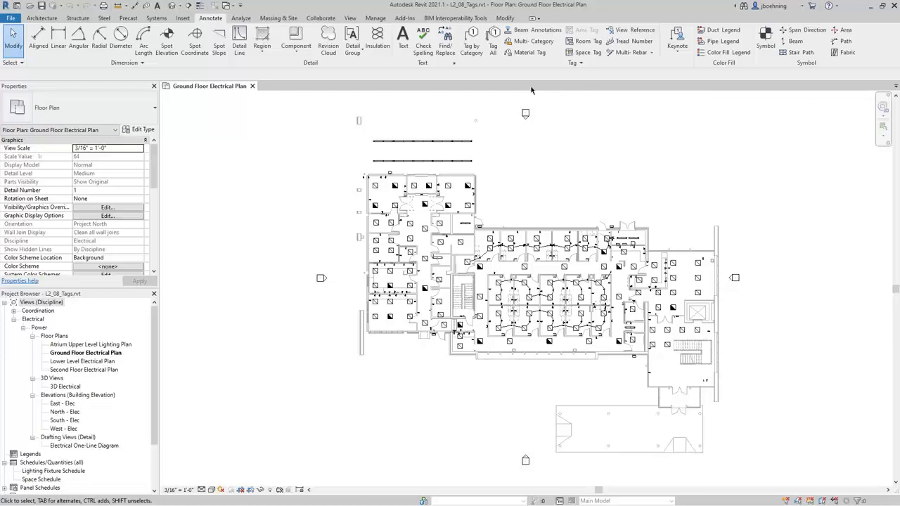
pyautogui.click(471, 56)
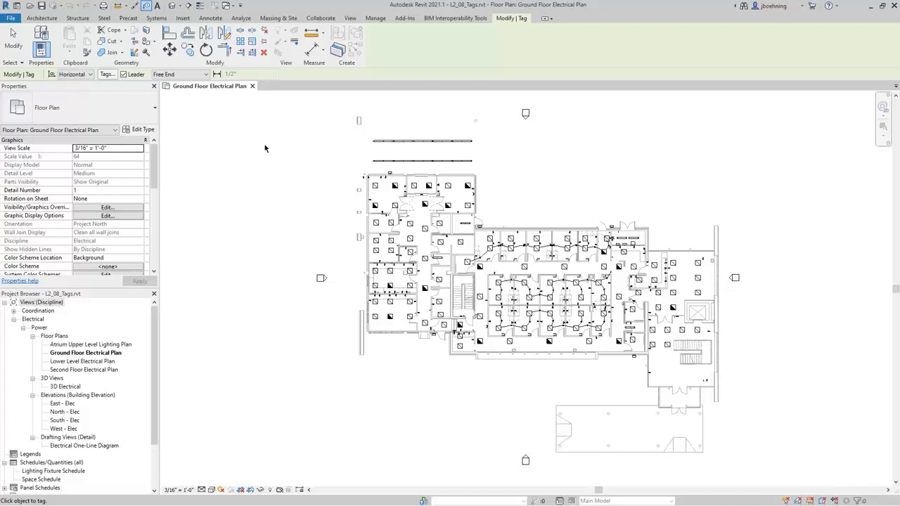
pyautogui.click(110, 76)
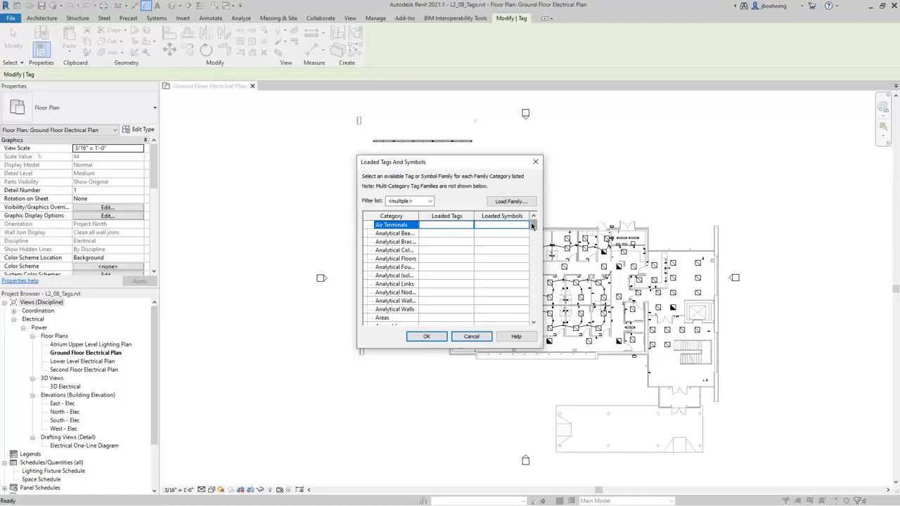
pyautogui.moveTo(532, 225); pyautogui.dragTo(533, 249)
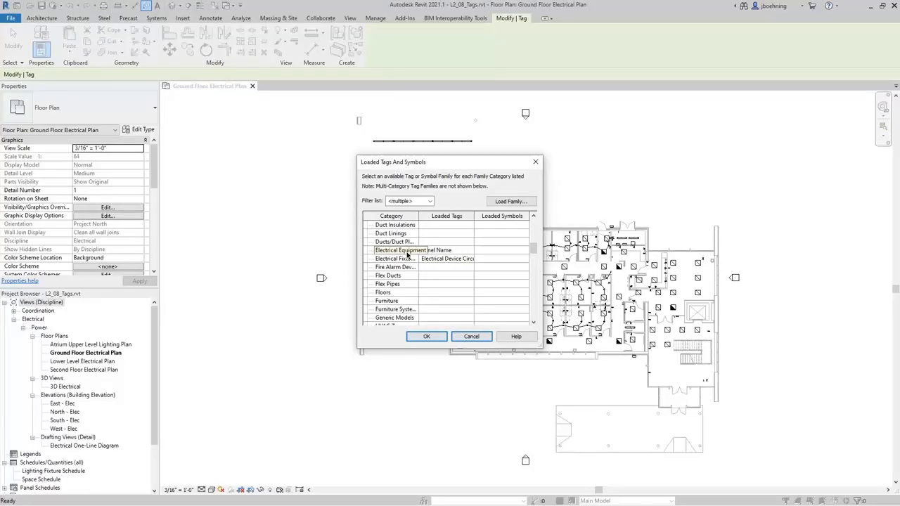
pyautogui.click(445, 263)
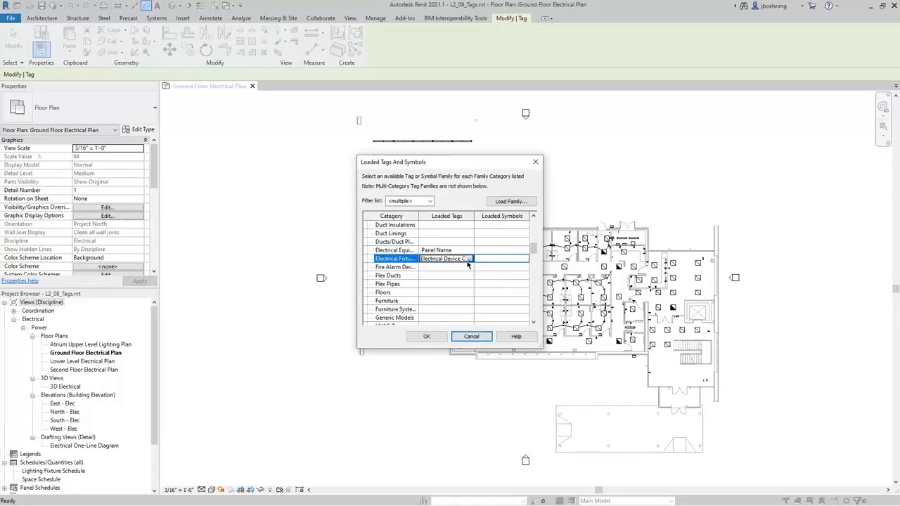
pyautogui.click(470, 259)
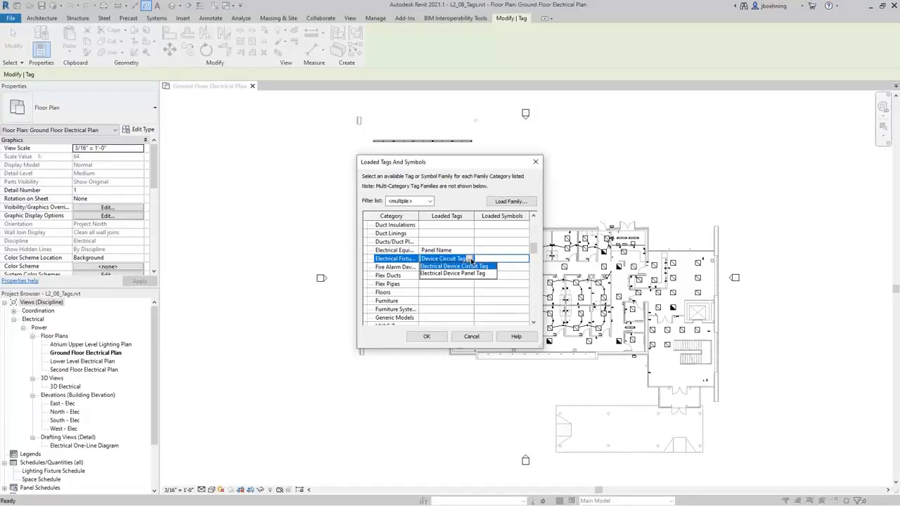
pyautogui.click(470, 260)
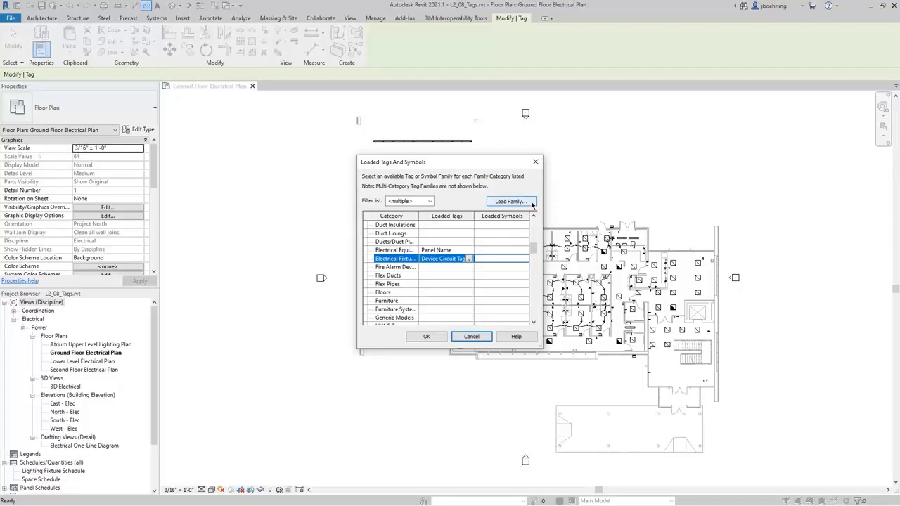
pyautogui.click(427, 337)
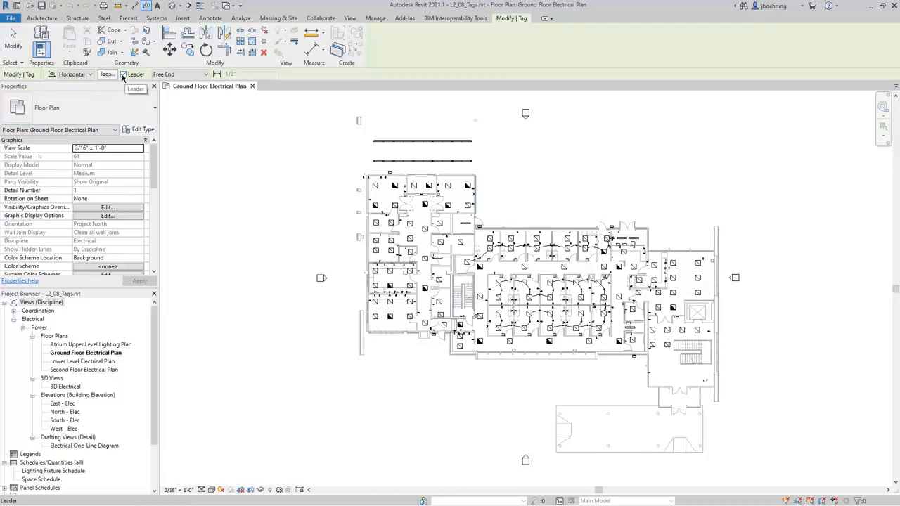
# Tag the upper light fixture and the wall receptacle in the first exam room with circuit tags without leaders.
pyautogui.click(123, 75)
pyautogui.click(123, 74)
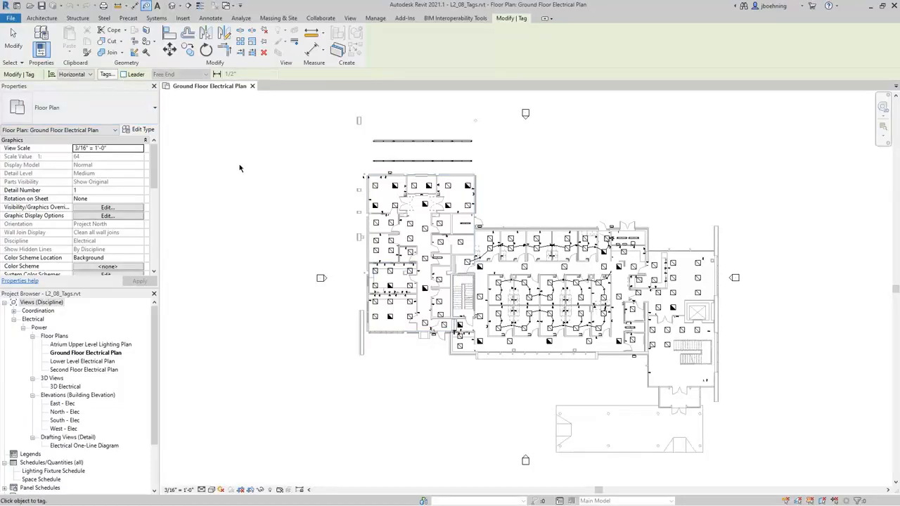
pyautogui.scroll(5, 515, 229)
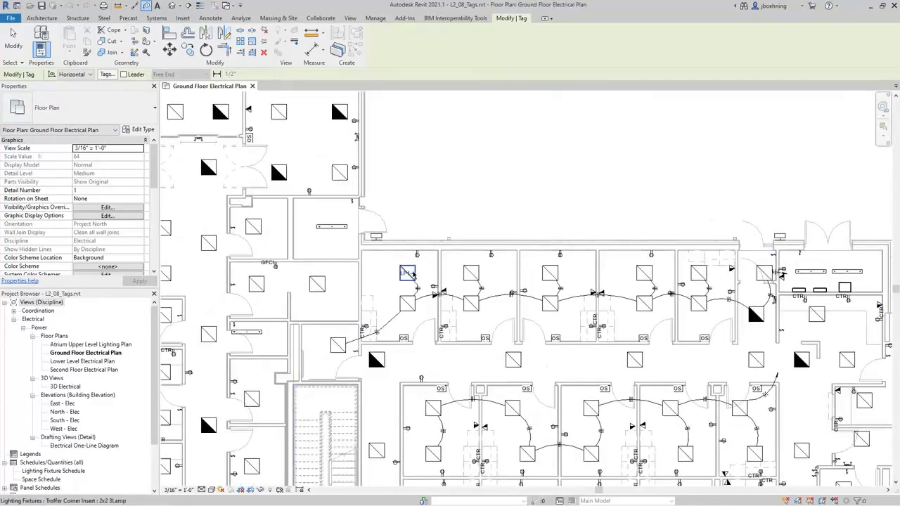
pyautogui.scroll(4, 407, 301)
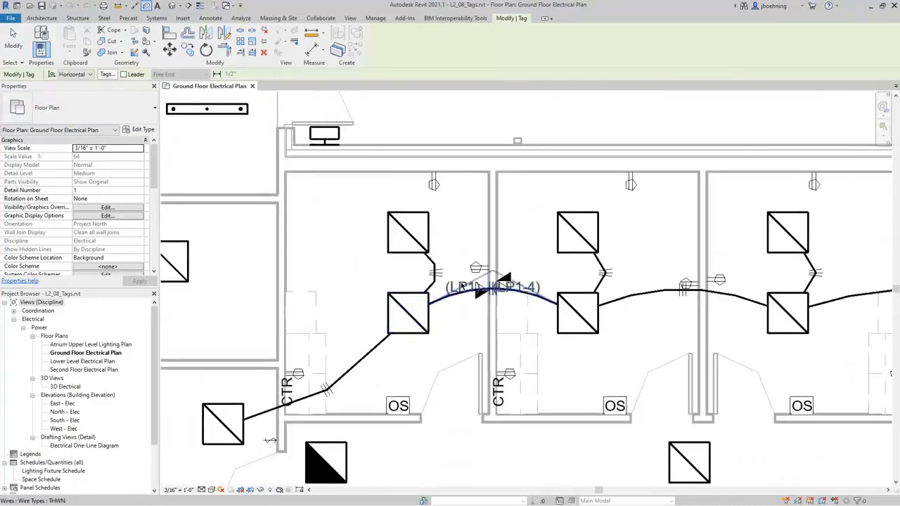
pyautogui.click(432, 295)
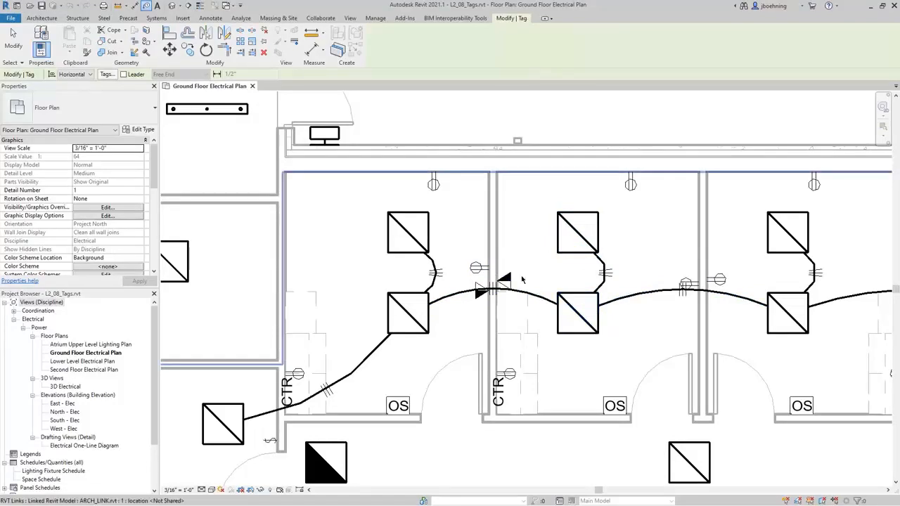
pyautogui.click(430, 240)
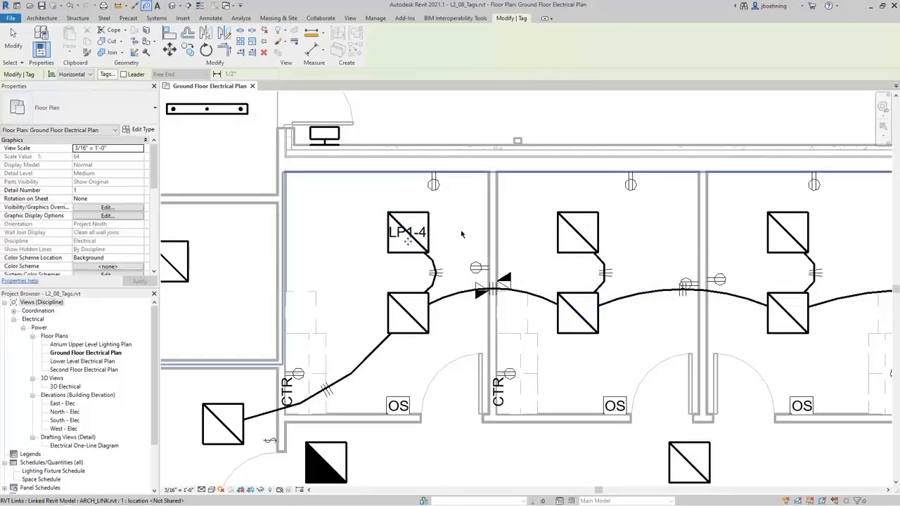
pyautogui.click(437, 191)
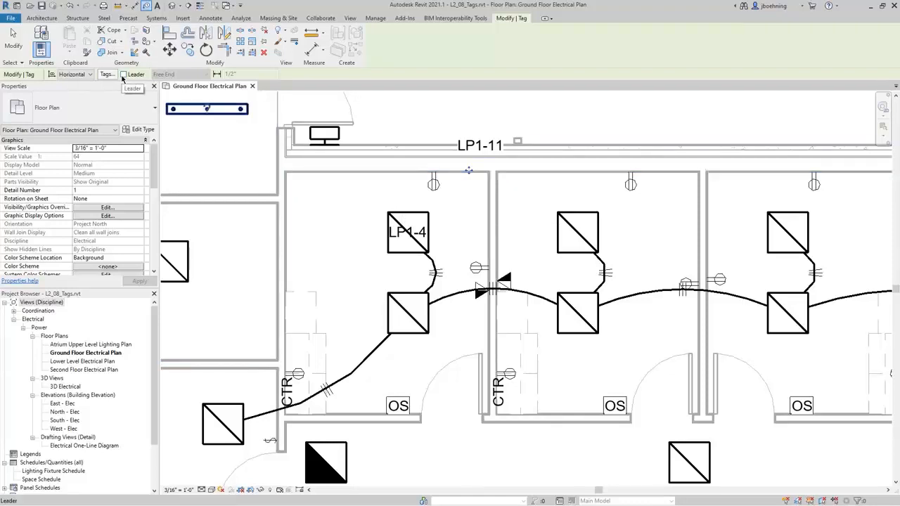
# Tag the lower light fixture in the second exam room using a leader with an Attached End.
pyautogui.click(124, 74)
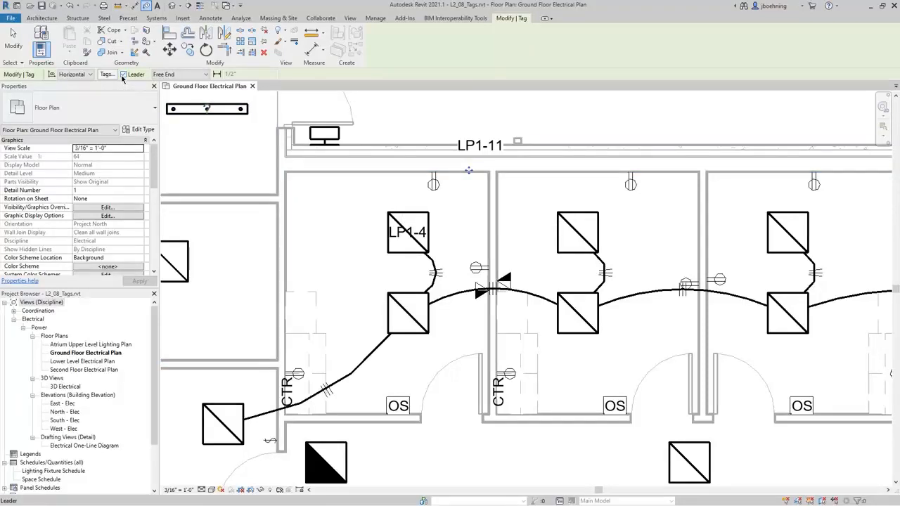
pyautogui.click(204, 75)
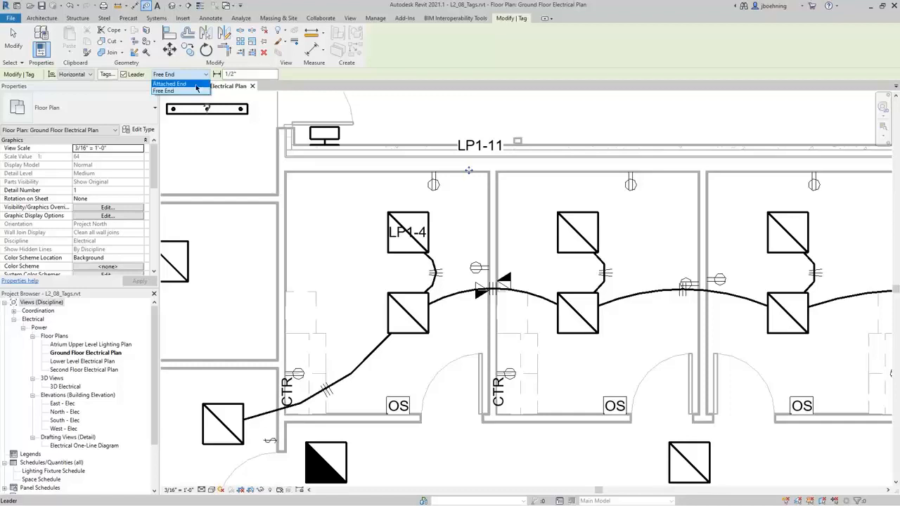
pyautogui.click(196, 85)
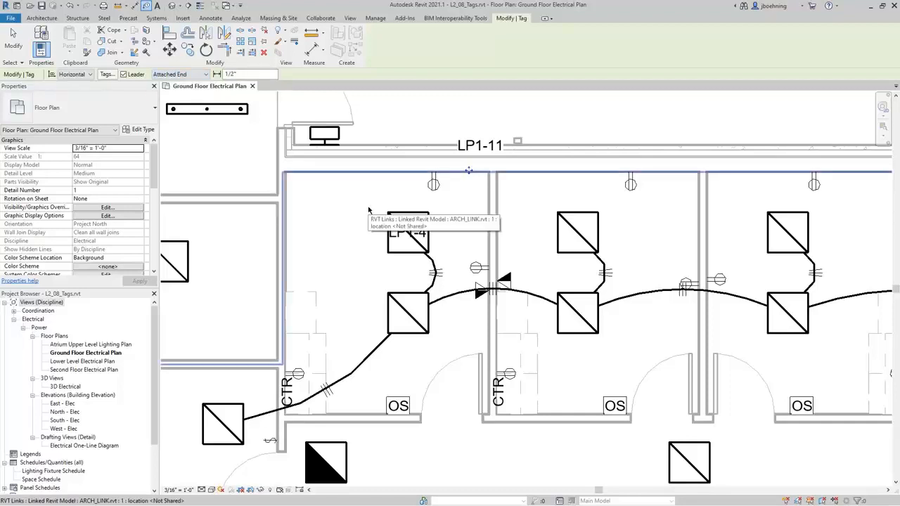
pyautogui.moveTo(367, 210); pyautogui.dragTo(298, 209, button='middle')
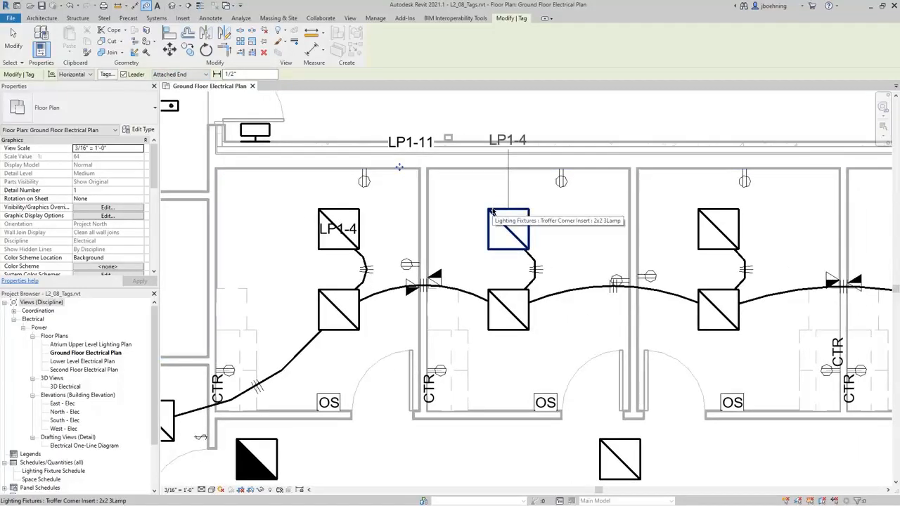
pyautogui.click(514, 332)
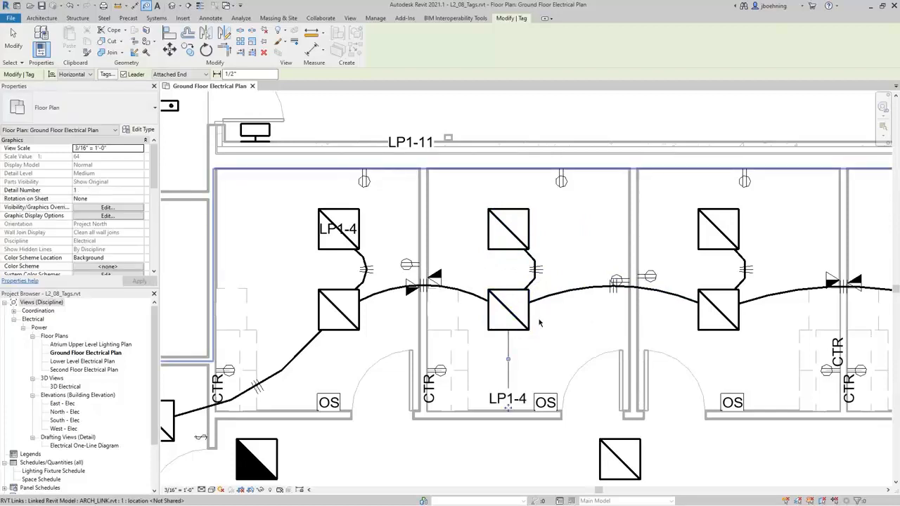
# Tag the upper light fixture in the second exam room with a Free End leader, placing the tag to the fixture's right.
pyautogui.click(205, 73)
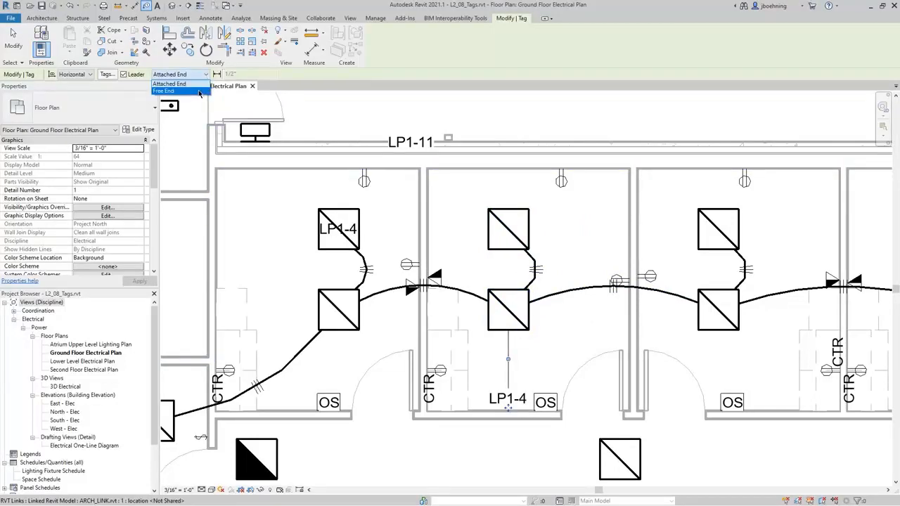
pyautogui.click(199, 92)
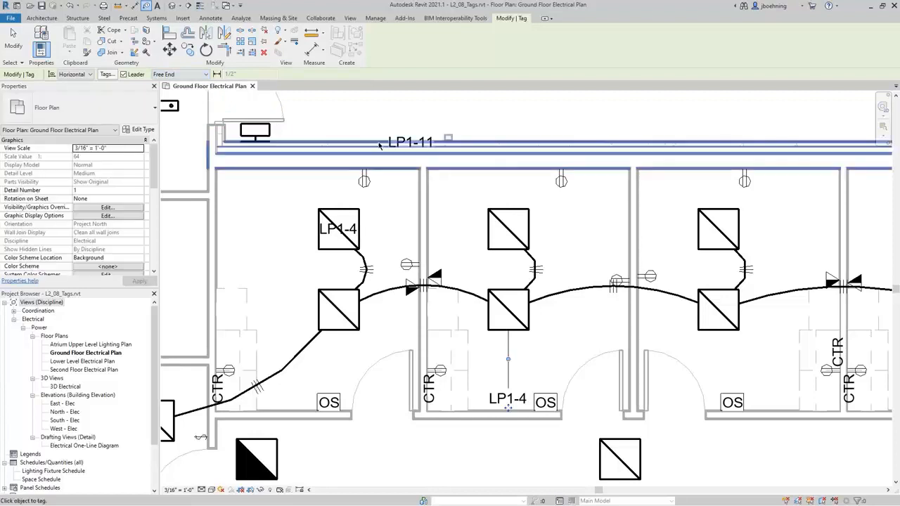
pyautogui.click(515, 239)
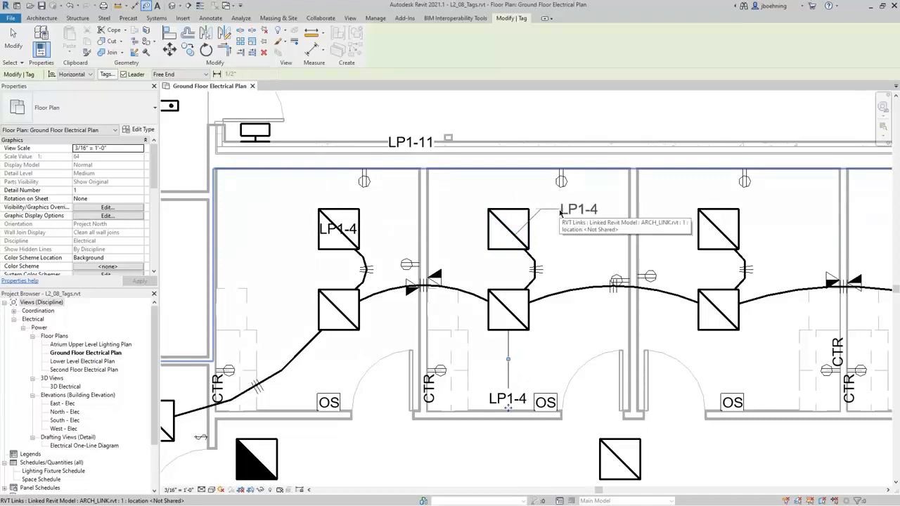
pyautogui.click(561, 215)
pyautogui.scroll(3, 553, 232)
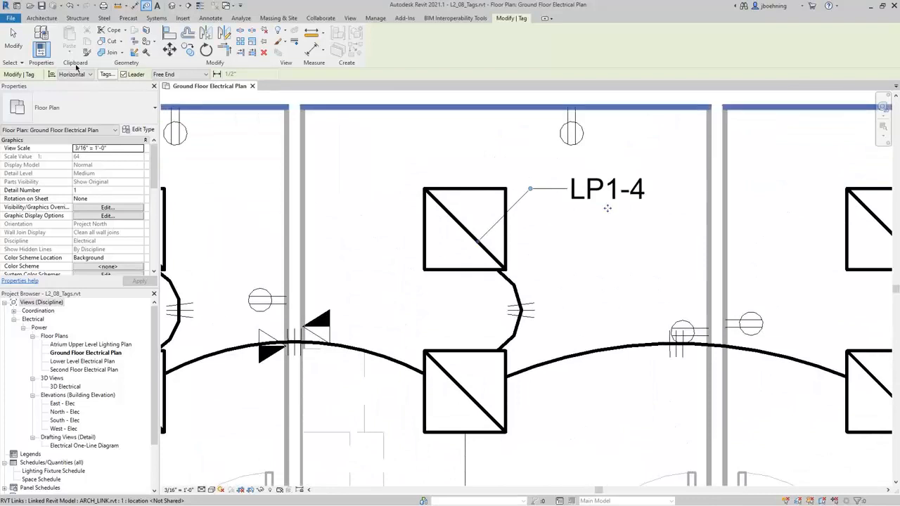
# Adjust the free-end tag's leader by moving its elbow closer to the text and its end onto the fixture's right edge.
pyautogui.click(14, 41)
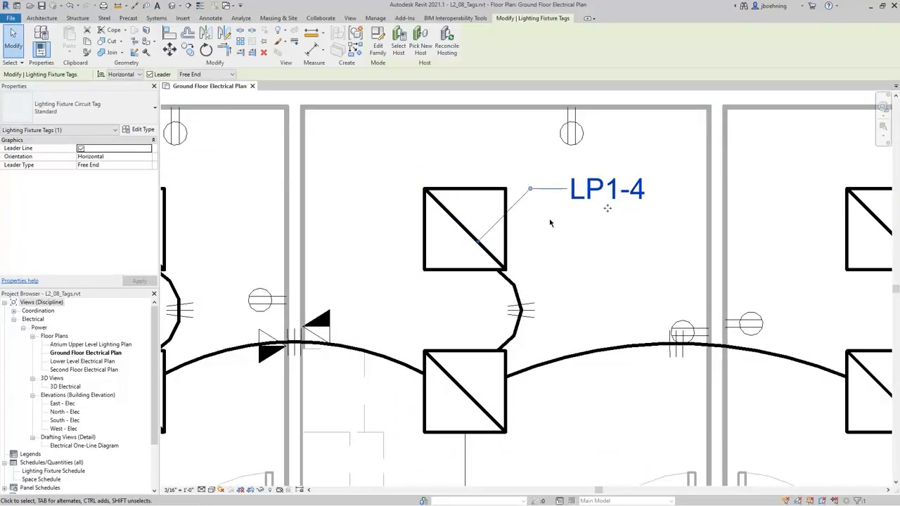
pyautogui.scroll(3, 550, 223)
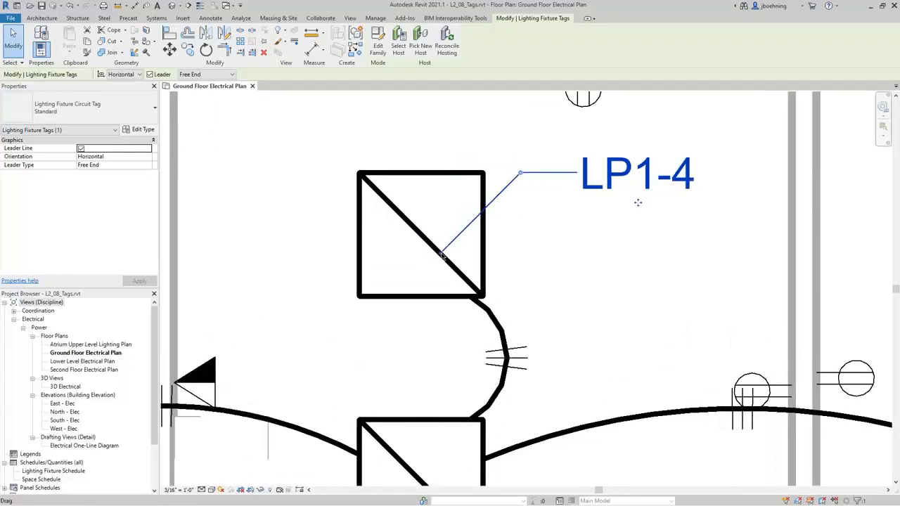
pyautogui.moveTo(444, 254); pyautogui.dragTo(449, 229)
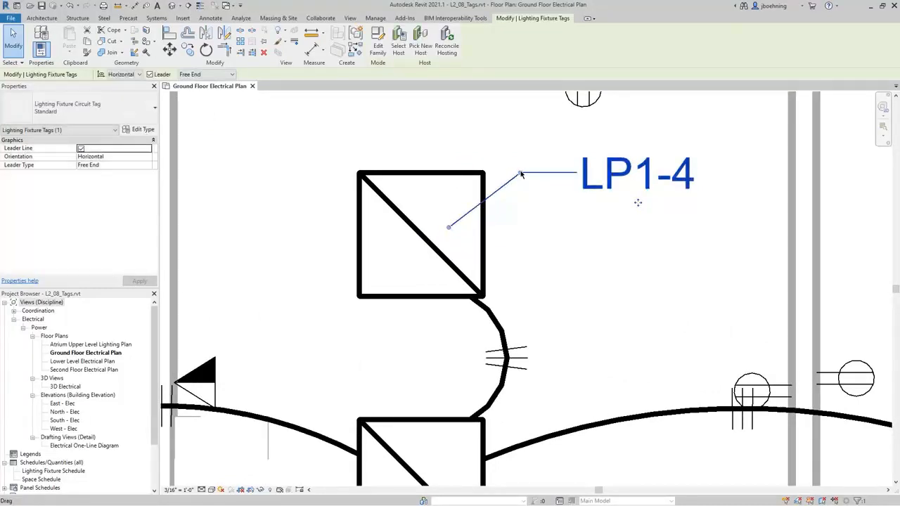
pyautogui.moveTo(520, 172); pyautogui.dragTo(538, 172)
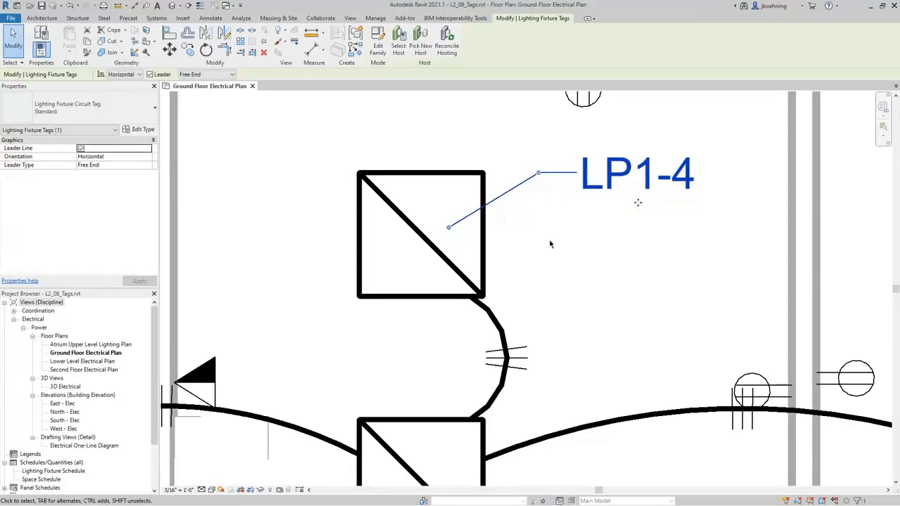
pyautogui.moveTo(449, 227); pyautogui.dragTo(484, 199)
pyautogui.moveTo(485, 231); pyautogui.dragTo(484, 244)
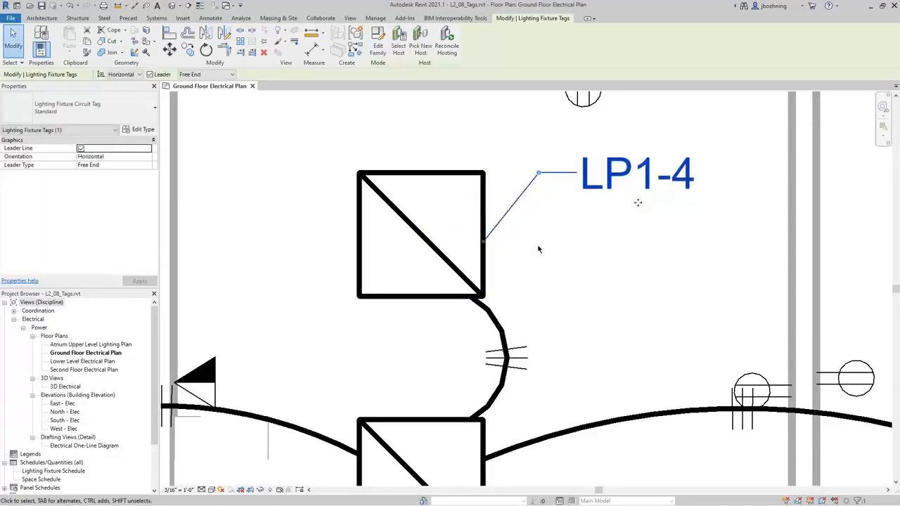
# Move the lower fixture's attached-end tag up beside the fixture and bend its leader with an elbow just left of the text.
pyautogui.scroll(-2, 594, 251)
pyautogui.moveTo(556, 288); pyautogui.dragTo(540, 167, button='middle')
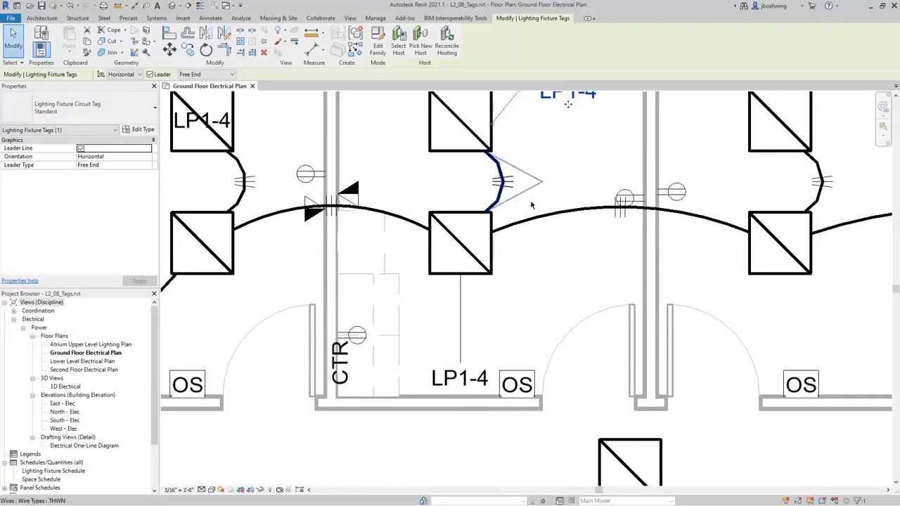
pyautogui.click(463, 374)
pyautogui.scroll(2, 464, 373)
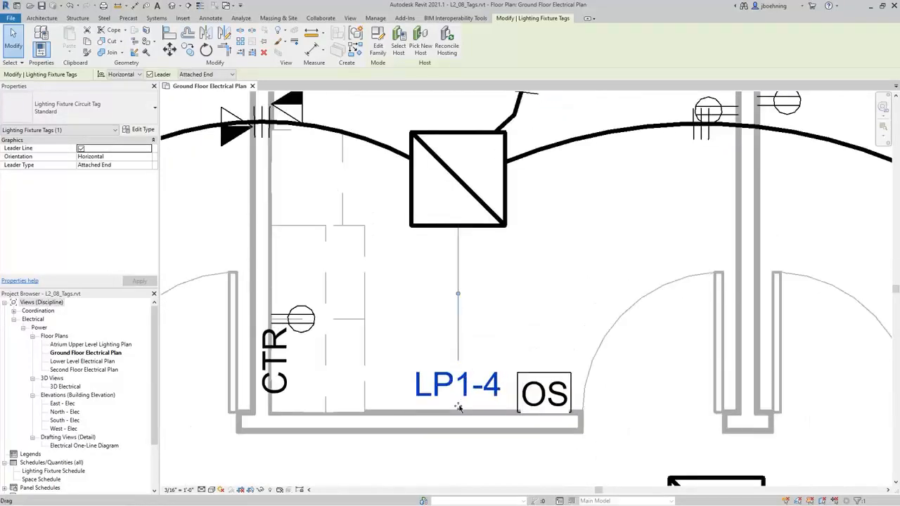
pyautogui.moveTo(458, 402); pyautogui.dragTo(568, 305)
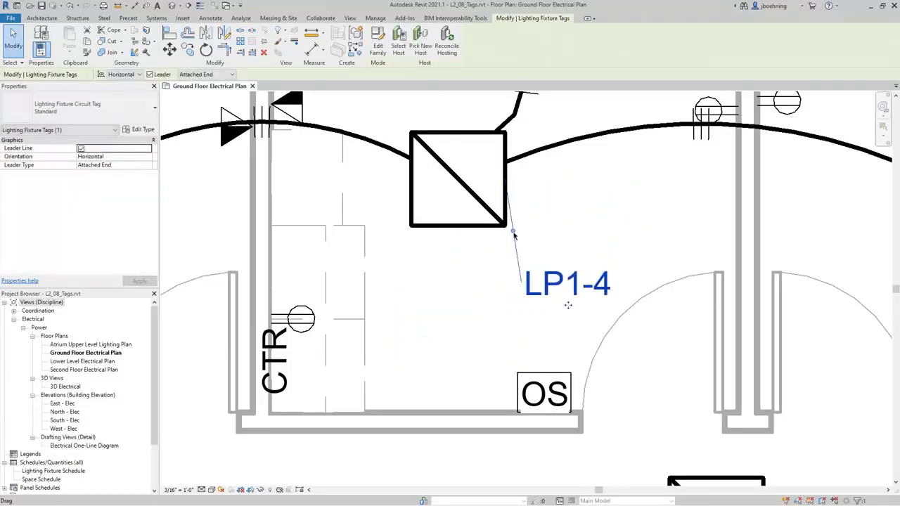
pyautogui.moveTo(513, 234); pyautogui.dragTo(492, 283)
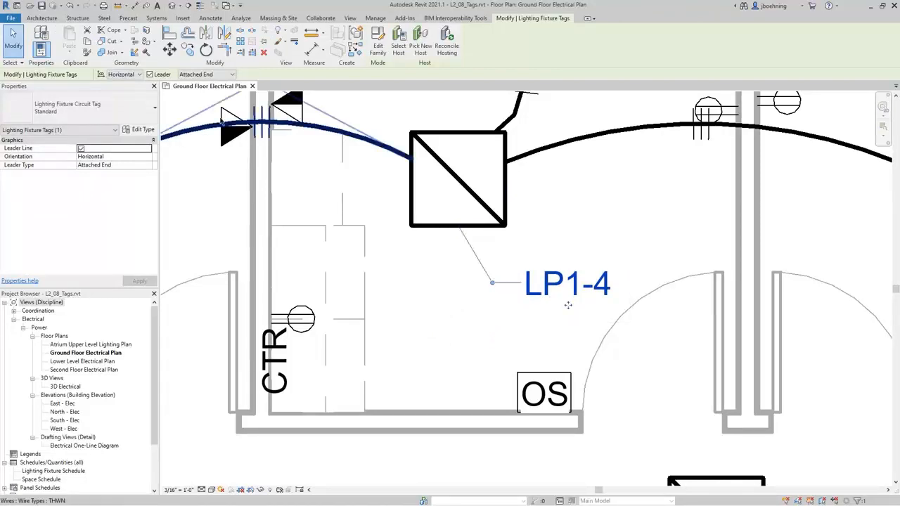
# Reset the tag's leader by turning it off and on, then make it Free End with its elbow level with the text.
pyautogui.click(150, 75)
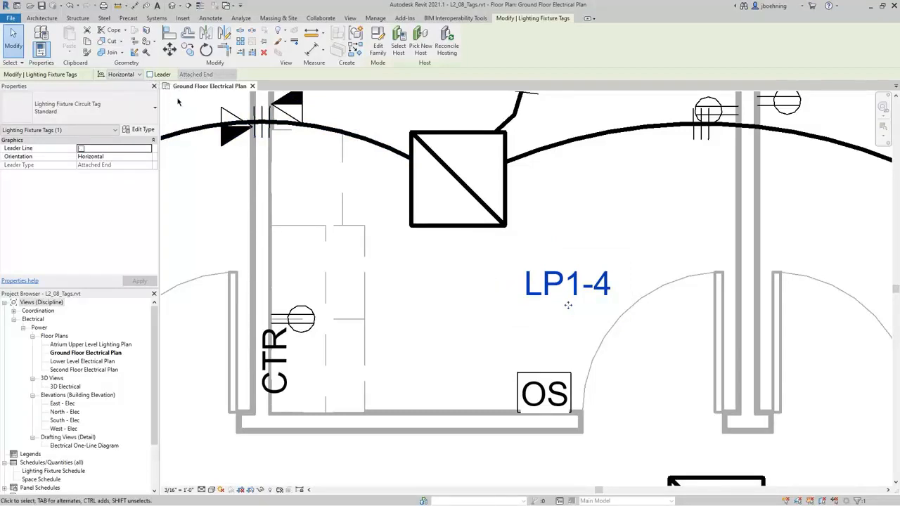
pyautogui.click(150, 74)
pyautogui.click(201, 74)
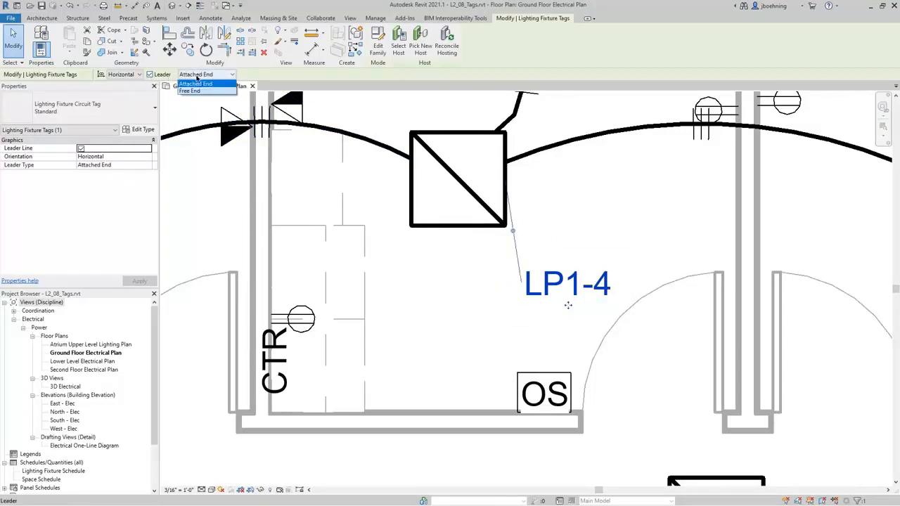
pyautogui.click(200, 91)
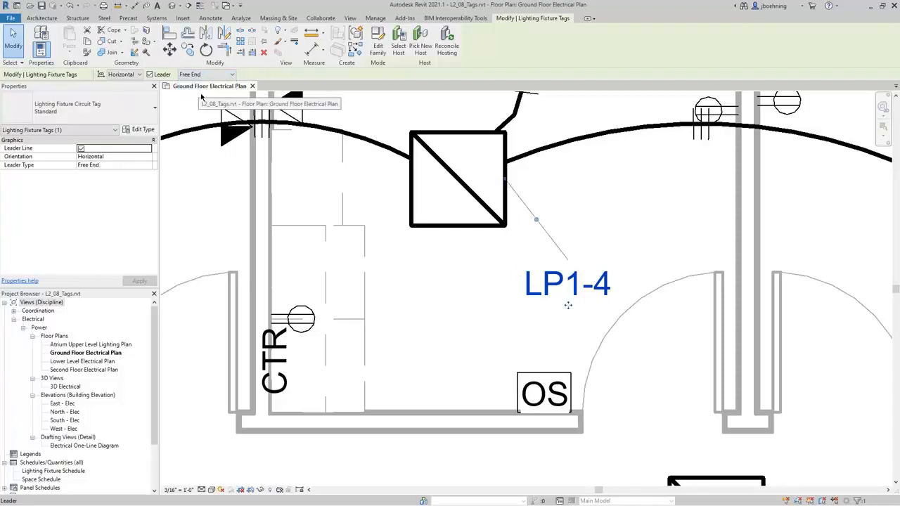
pyautogui.moveTo(536, 222); pyautogui.dragTo(498, 283)
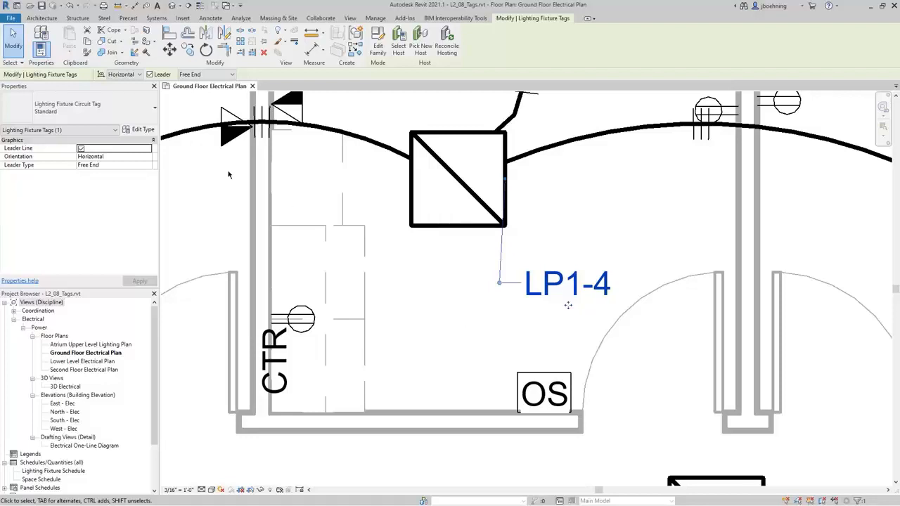
# Set the Leader Arrowhead of the Lighting Fixture Circuit Tag type to Arrow Filled 20 Degree.
pyautogui.click(140, 130)
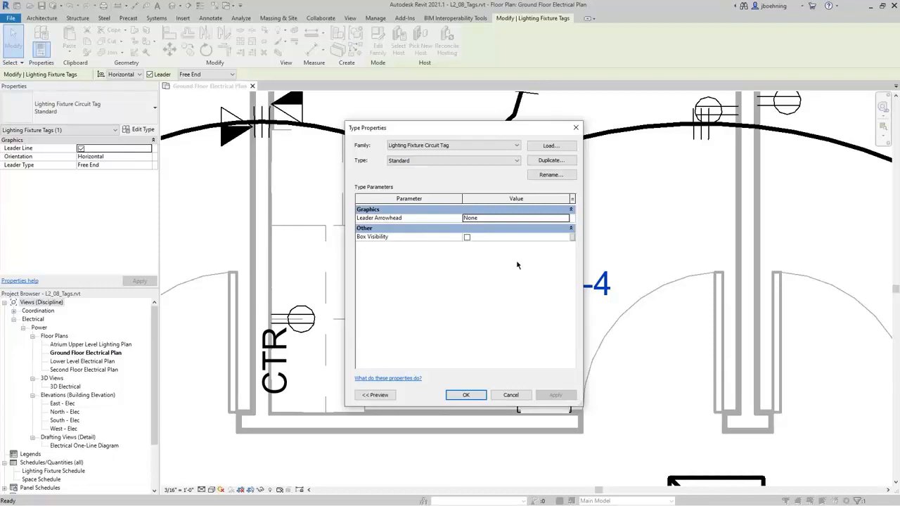
pyautogui.click(501, 222)
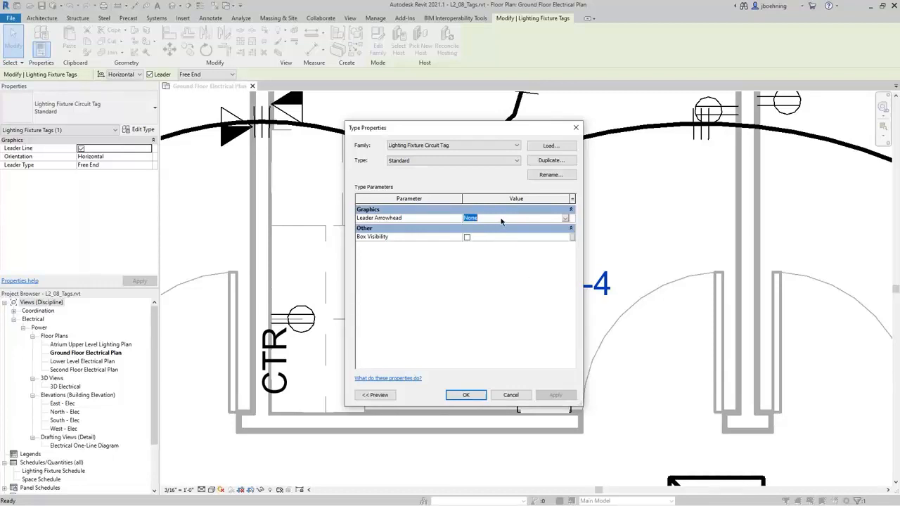
pyautogui.click(564, 222)
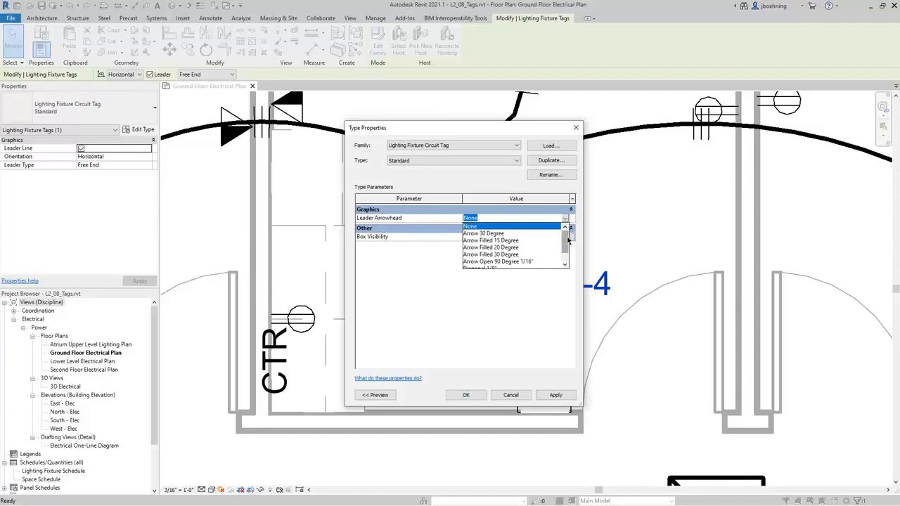
pyautogui.click(512, 248)
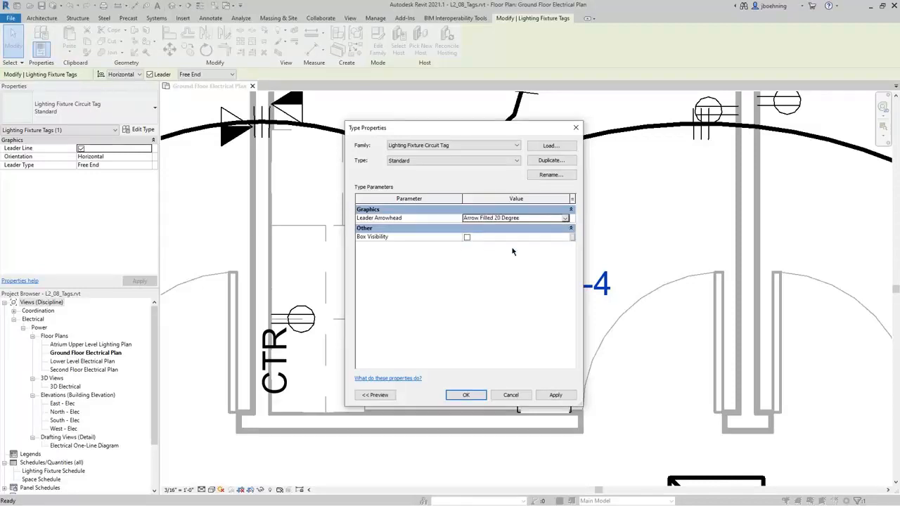
pyautogui.click(478, 394)
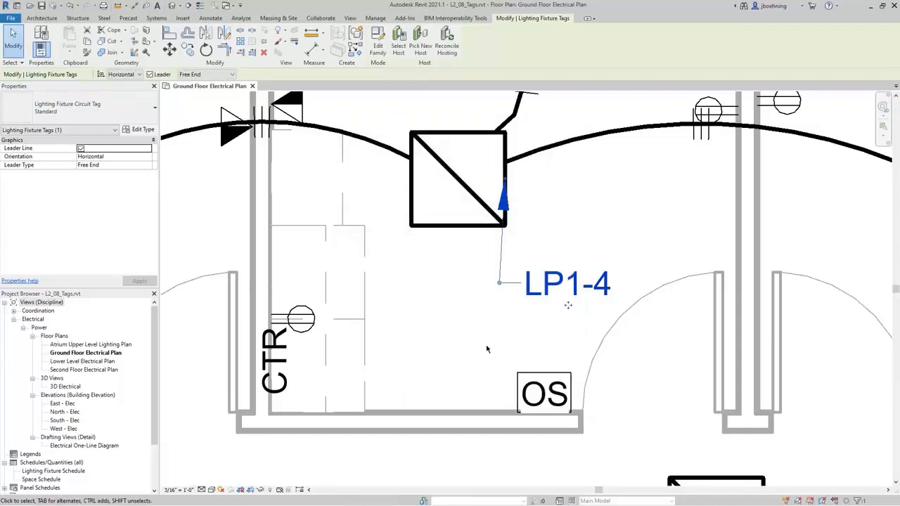
# Move the free leader end of the lower fixture's tag onto the fixture's bottom edge.
pyautogui.scroll(-3, 486, 349)
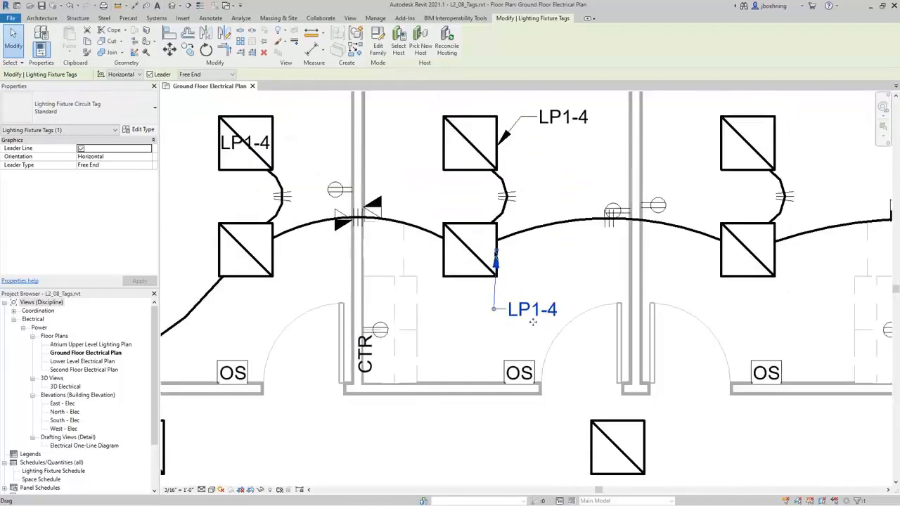
pyautogui.moveTo(495, 262); pyautogui.dragTo(480, 283)
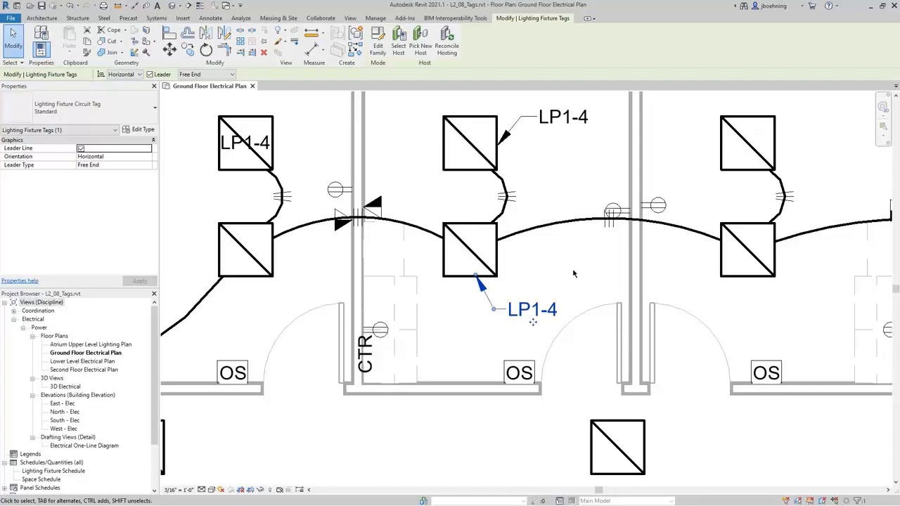
pyautogui.click(567, 274)
# Tag all untagged lighting fixtures in the current view with the Lighting Fixture Circuit Tag, without leaders.
pyautogui.scroll(-3, 567, 274)
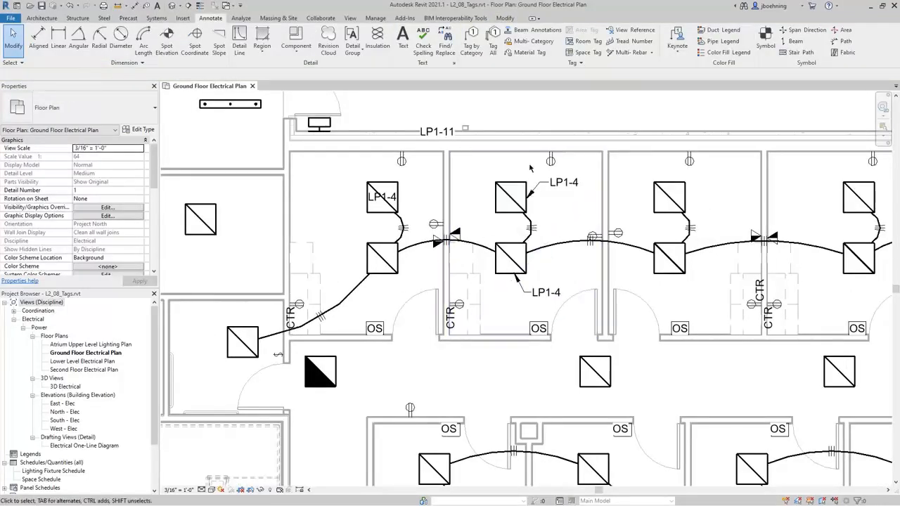
pyautogui.click(491, 53)
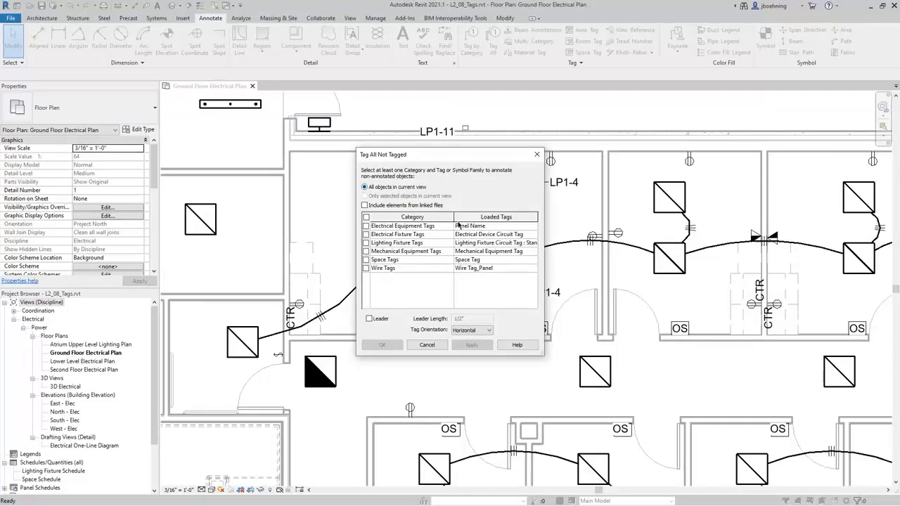
pyautogui.click(366, 243)
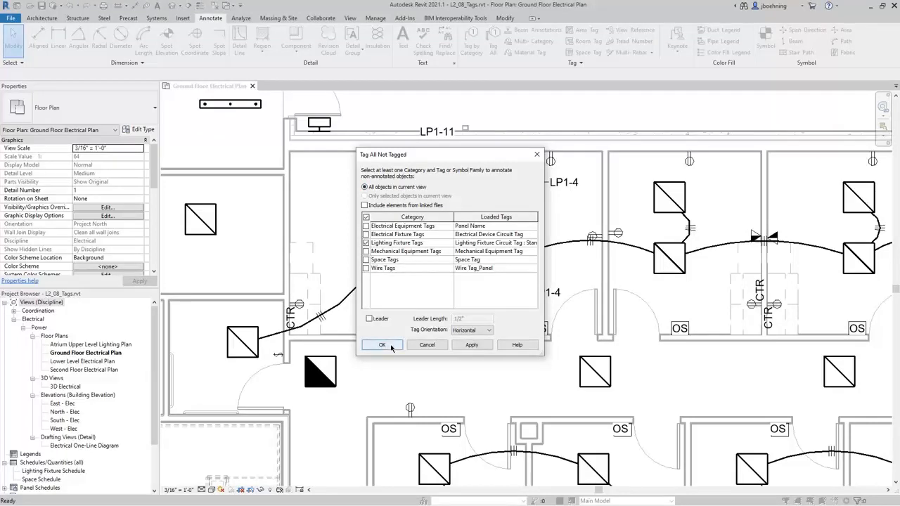
pyautogui.click(390, 346)
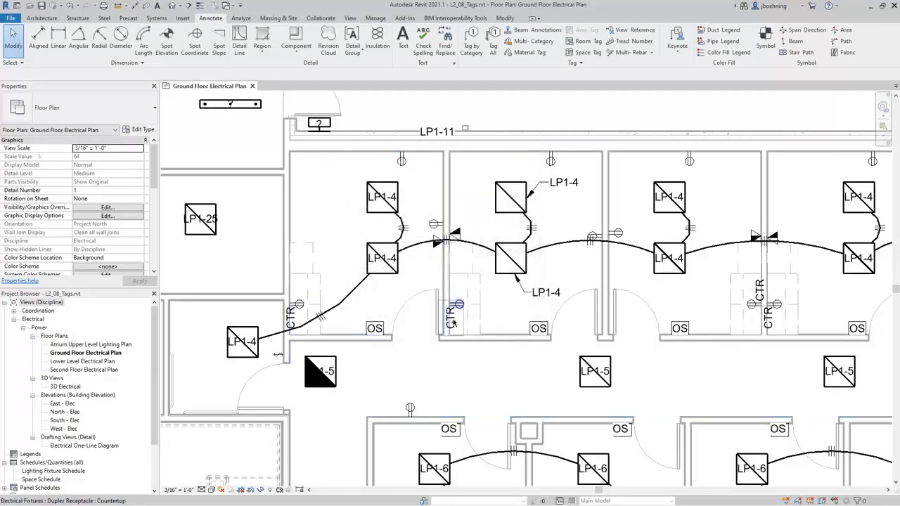
# Review the lighting fixture tags across the plan and the tag categories and loaded tags offered by Tag All.
pyautogui.scroll(-3, 453, 322)
pyautogui.moveTo(575, 349); pyautogui.dragTo(462, 318, button='middle')
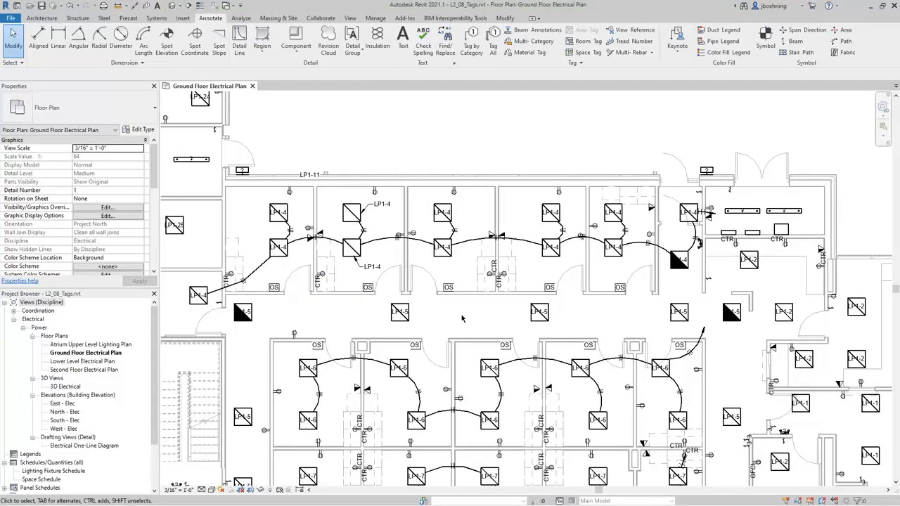
pyautogui.scroll(-1, 461, 318)
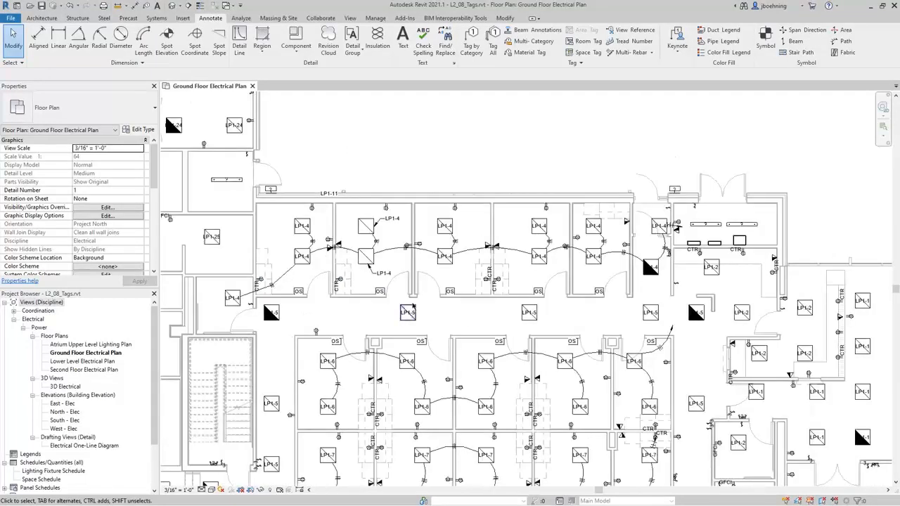
pyautogui.scroll(2, 285, 246)
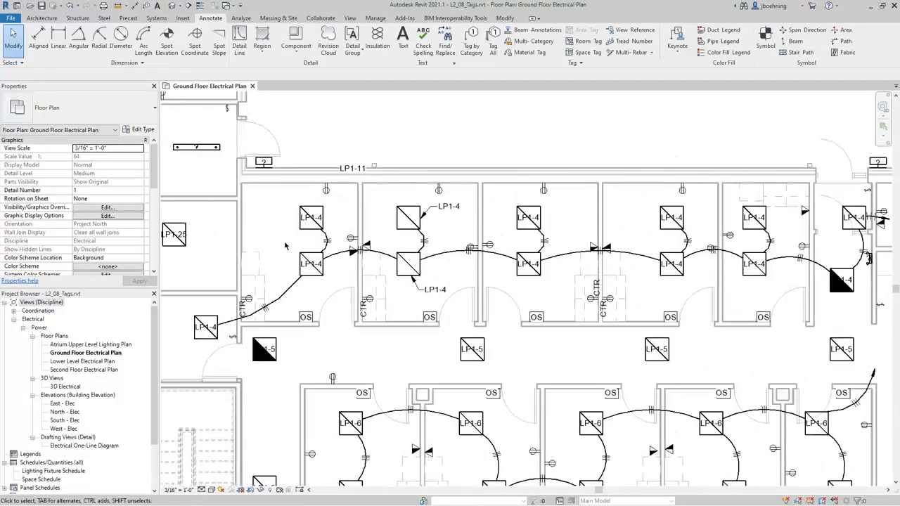
pyautogui.click(492, 46)
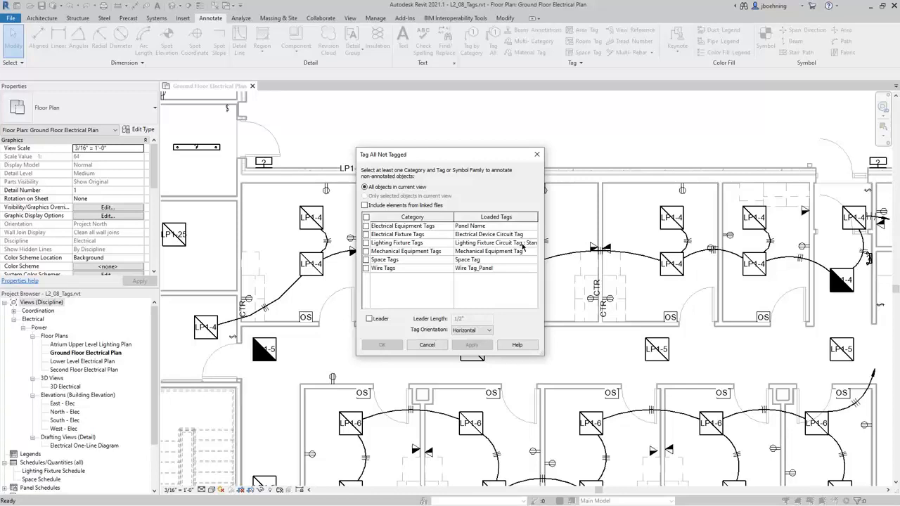
pyautogui.click(439, 349)
# Select the electrical room's contents and tag only the selected untagged electrical equipment with the Panel Name tag.
pyautogui.scroll(-1, 440, 350)
pyautogui.moveTo(728, 358); pyautogui.dragTo(429, 334, button='middle')
pyautogui.scroll(4, 585, 228)
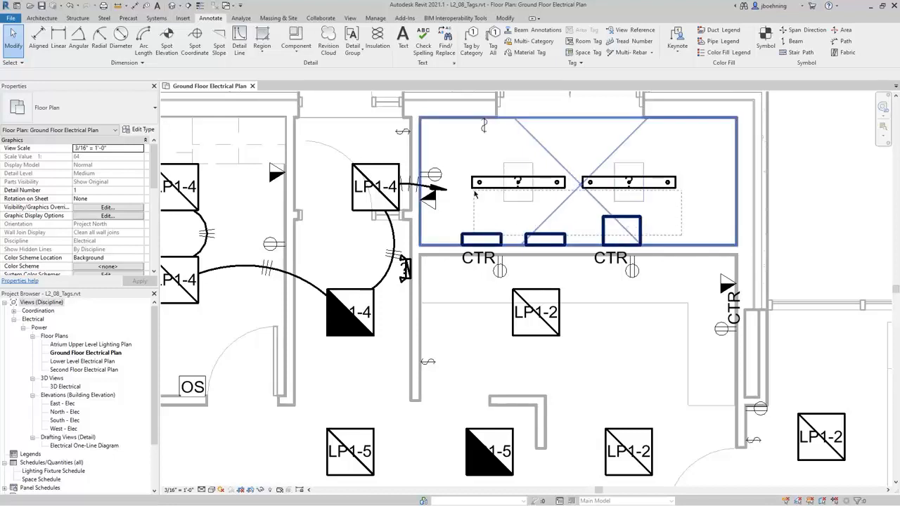
pyautogui.moveTo(474, 195); pyautogui.dragTo(435, 151)
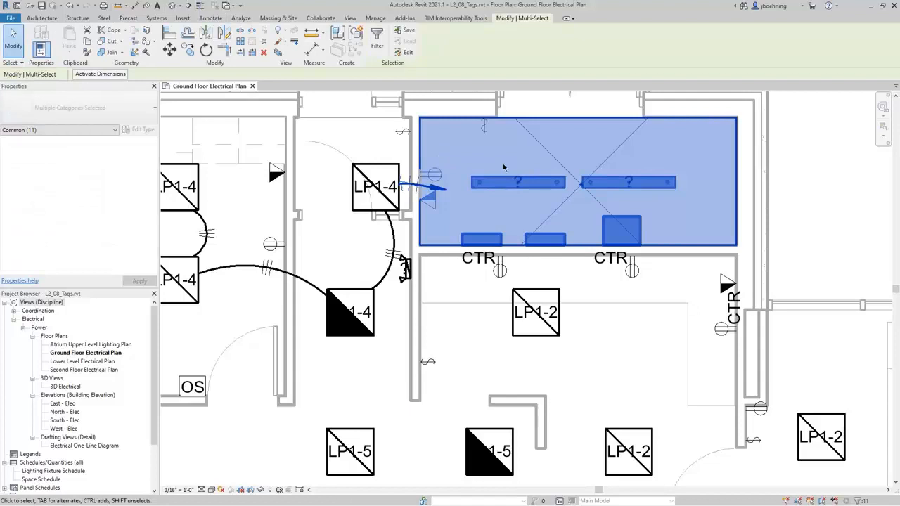
pyautogui.click(218, 21)
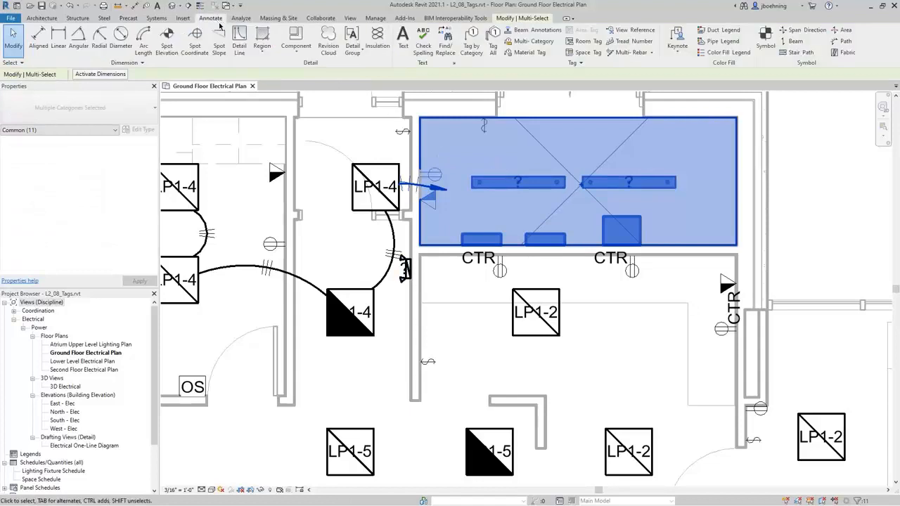
pyautogui.click(493, 49)
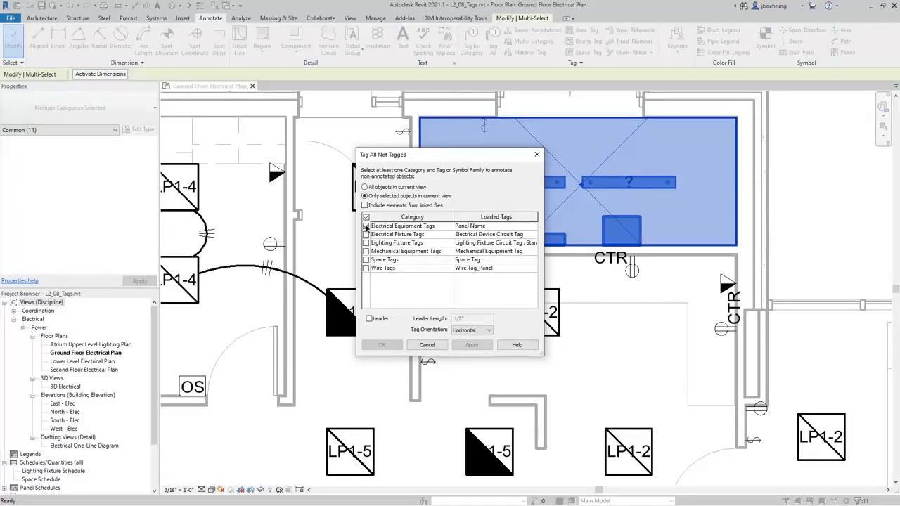
pyautogui.click(366, 226)
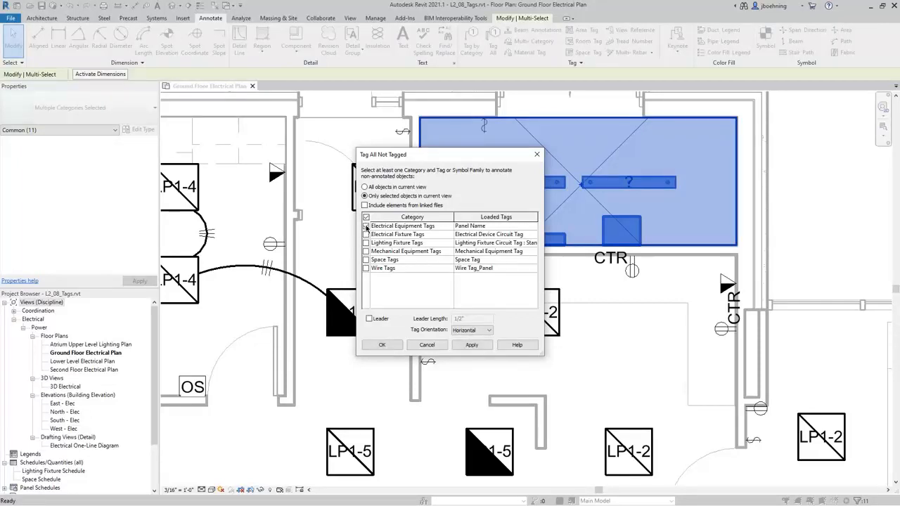
pyautogui.click(383, 344)
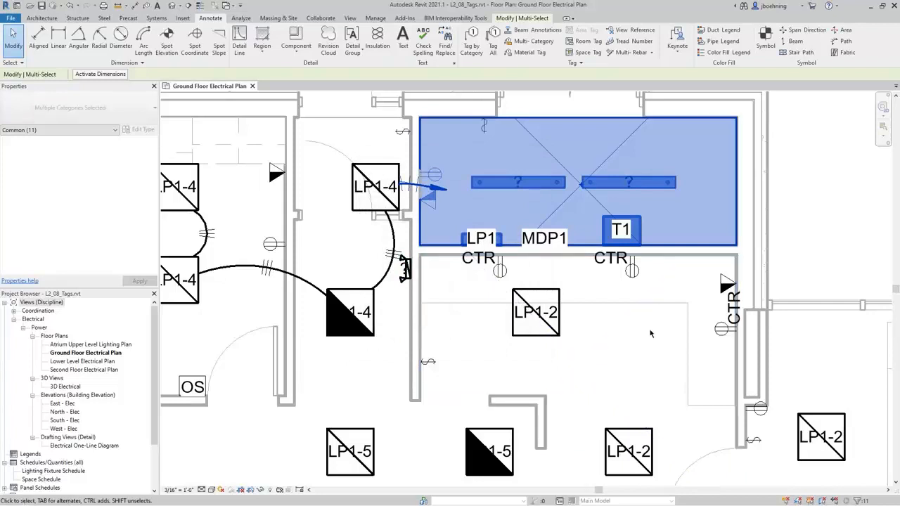
# Move the LP1 and MDP1 panel name tags up so they sit just above their panels.
pyautogui.click(650, 334)
pyautogui.moveTo(591, 309); pyautogui.dragTo(616, 351, button='middle')
pyautogui.scroll(1, 600, 340)
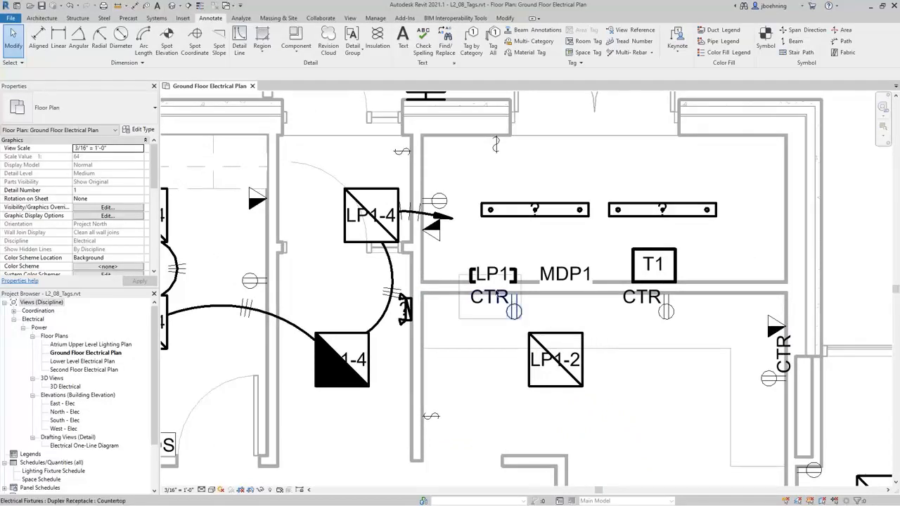
pyautogui.click(478, 268)
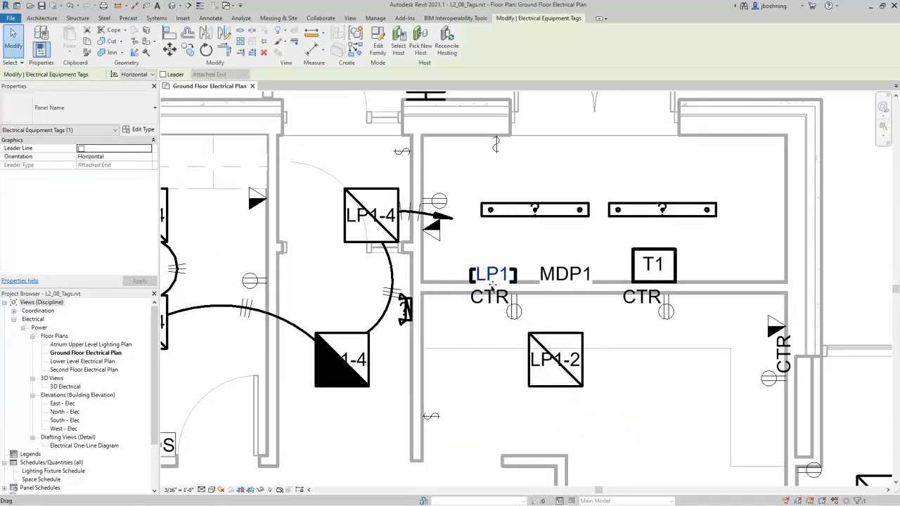
pyautogui.moveTo(491, 284); pyautogui.dragTo(492, 261)
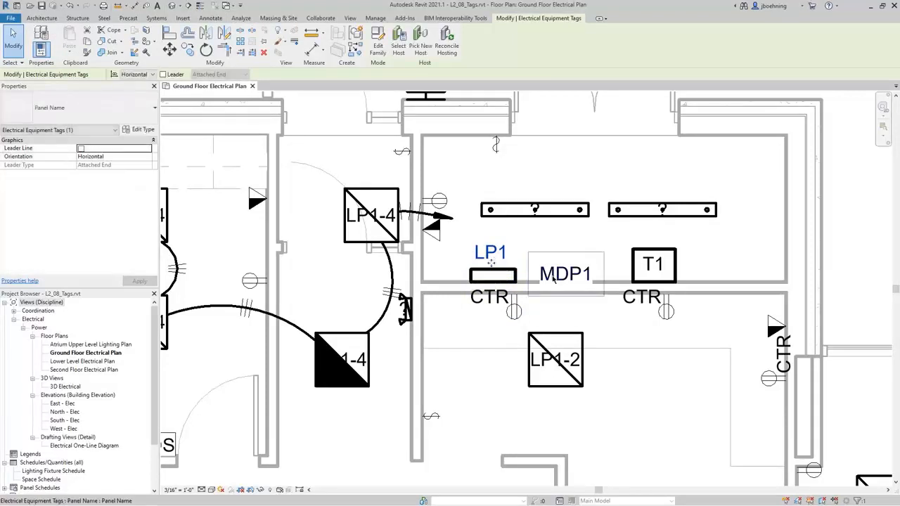
pyautogui.click(565, 281)
pyautogui.moveTo(565, 285); pyautogui.dragTo(565, 263)
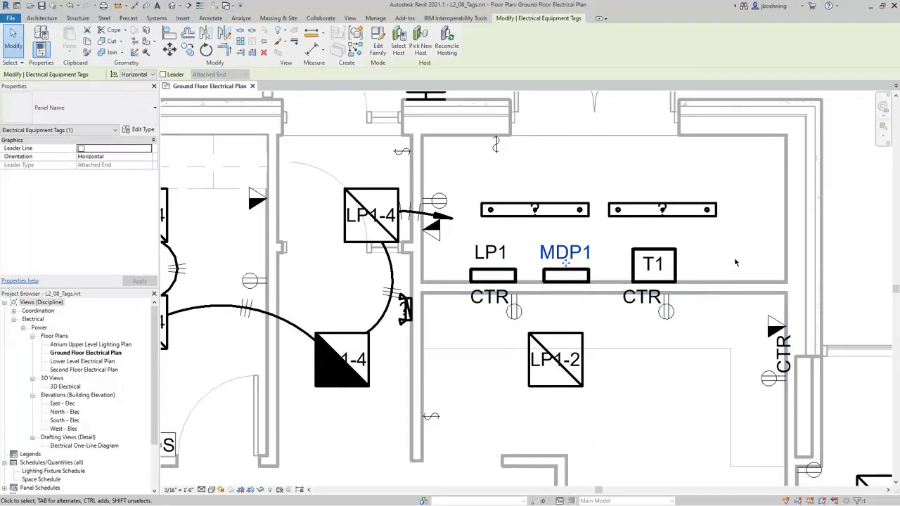
pyautogui.click(684, 262)
pyautogui.scroll(-2, 735, 262)
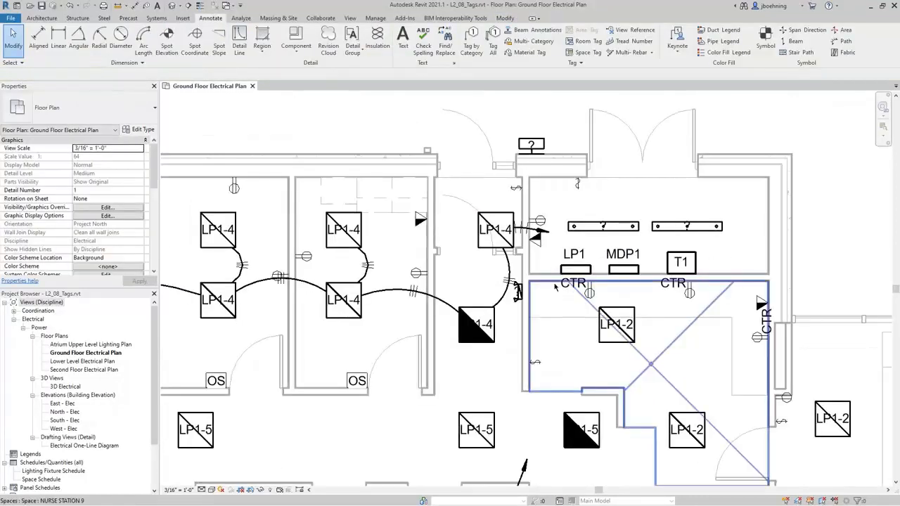
pyautogui.scroll(1, 555, 285)
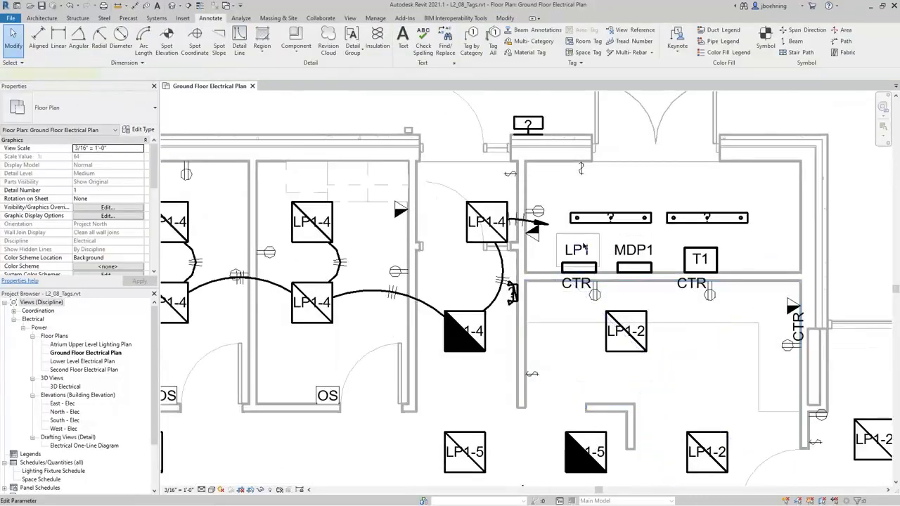
# Open the LP1 tag's Panel Name family for editing and review the label's current and available parameters without changing them.
pyautogui.click(578, 249)
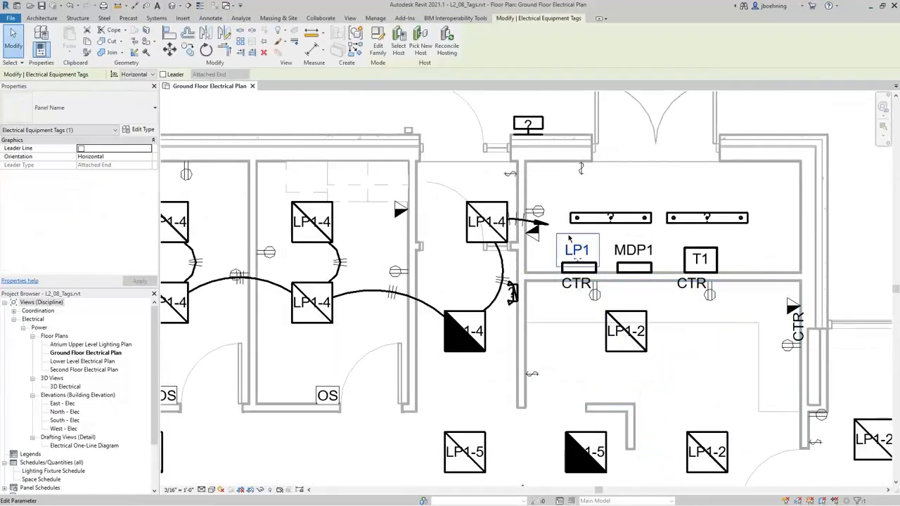
pyautogui.click(385, 56)
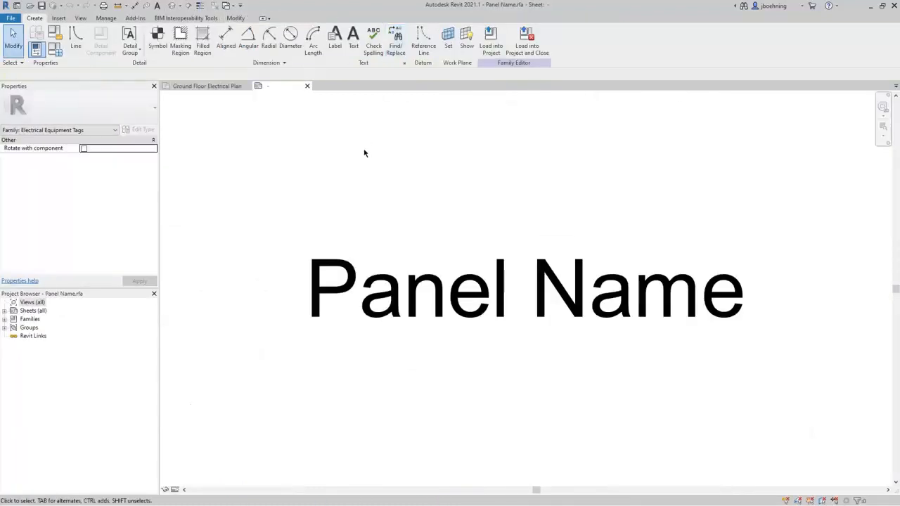
pyautogui.click(375, 282)
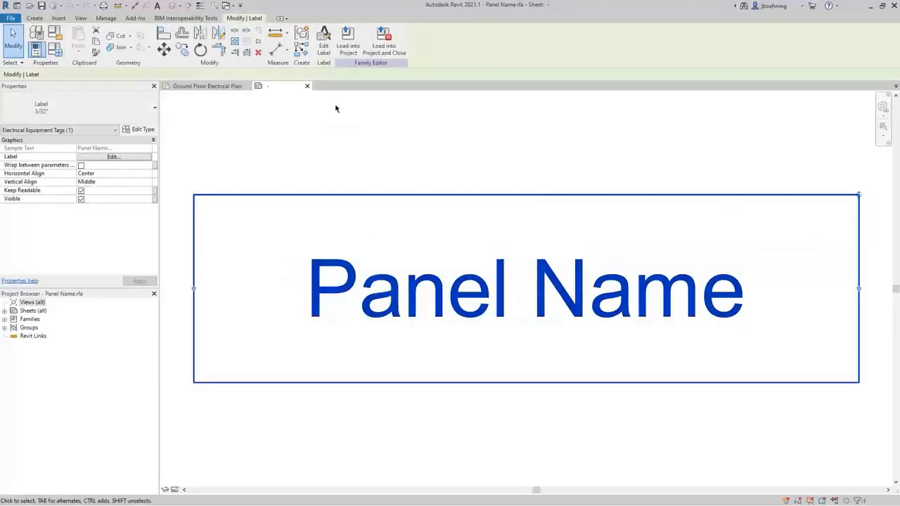
pyautogui.click(323, 40)
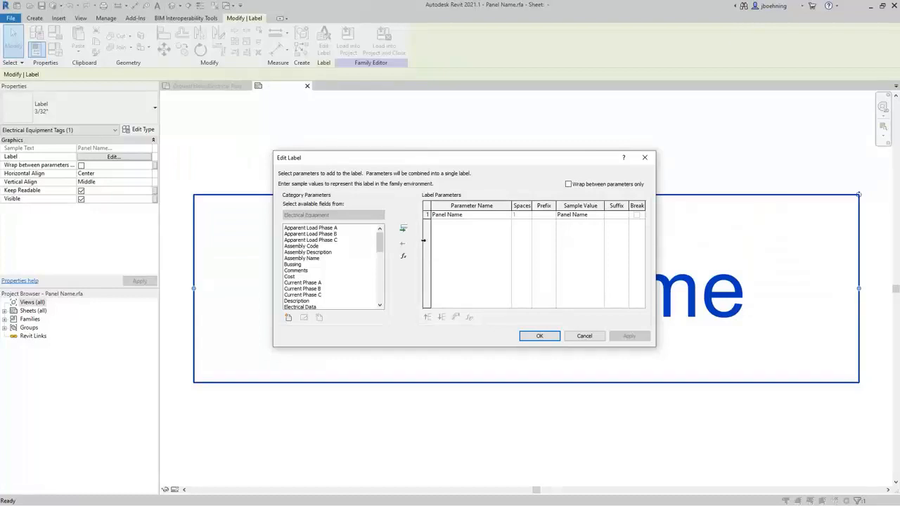
pyautogui.moveTo(380, 244); pyautogui.dragTo(380, 270)
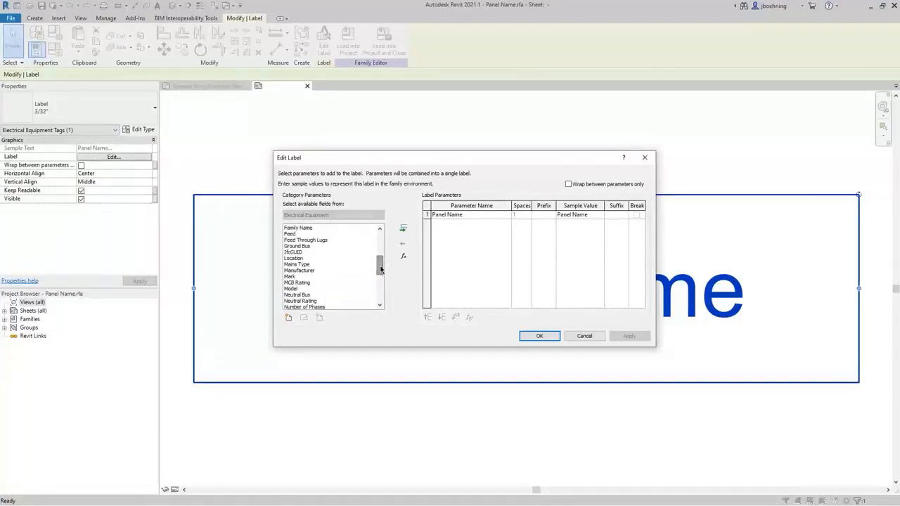
pyautogui.click(584, 336)
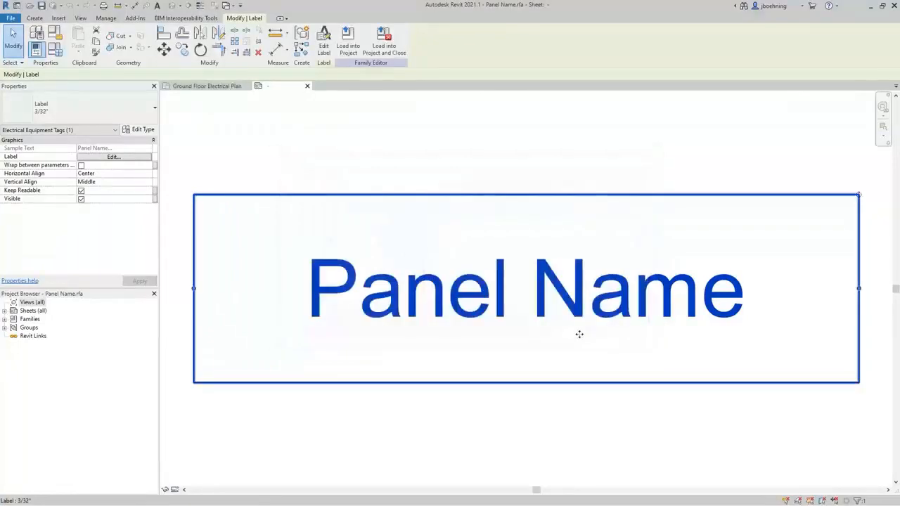
# Examine the tag family's Rotate with component option and the Panel Name label's alignment and Keep Readable properties.
pyautogui.click(384, 171)
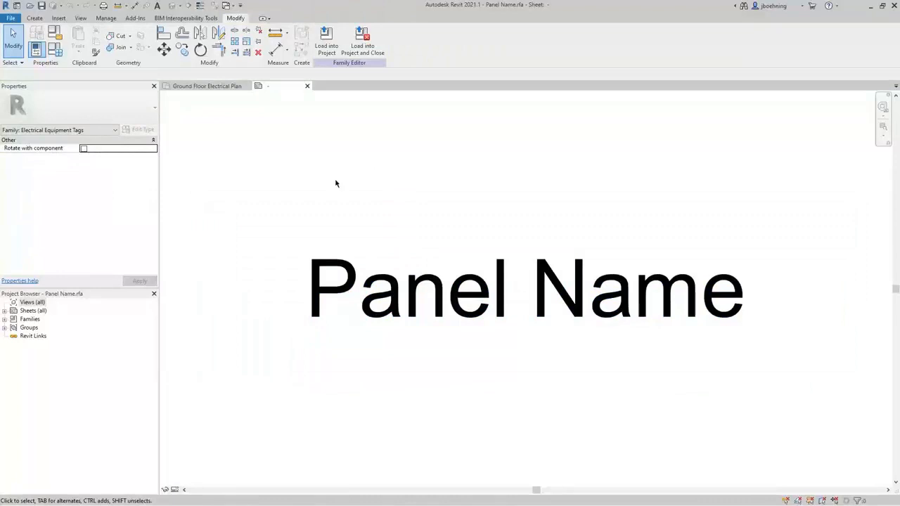
pyautogui.click(83, 149)
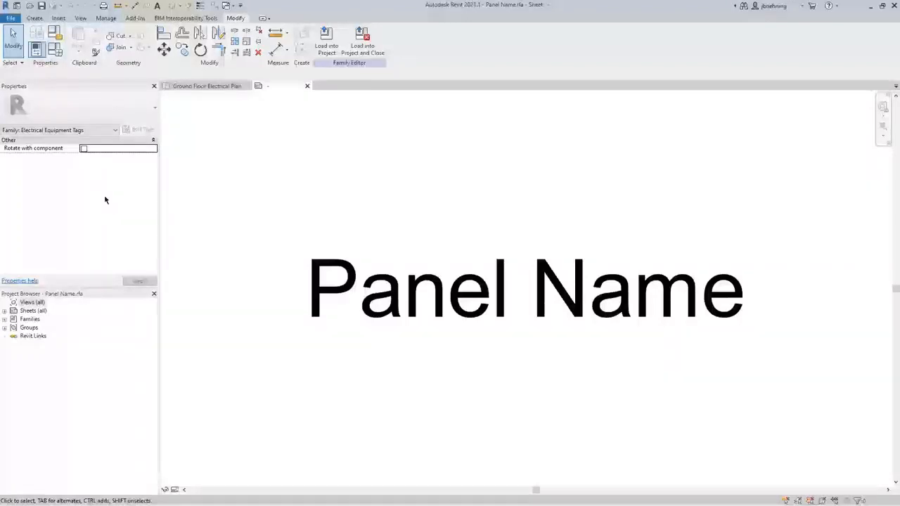
pyautogui.click(366, 283)
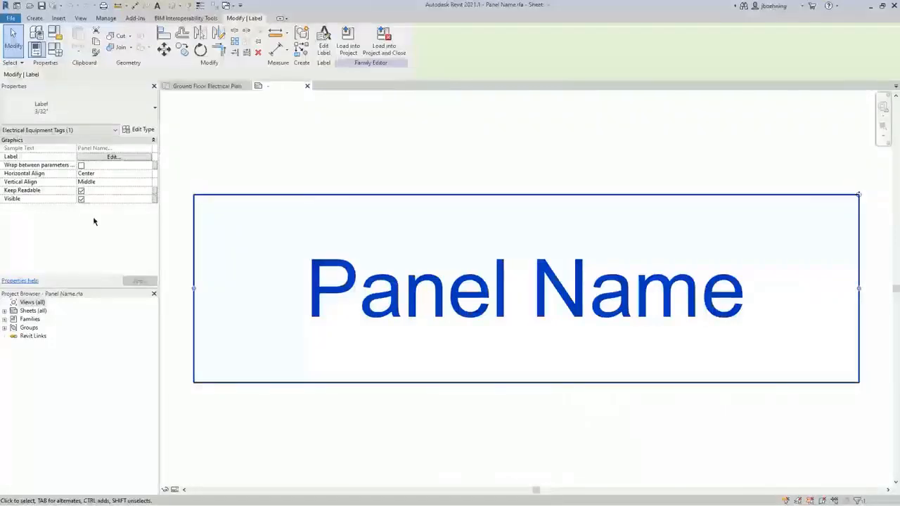
pyautogui.click(476, 420)
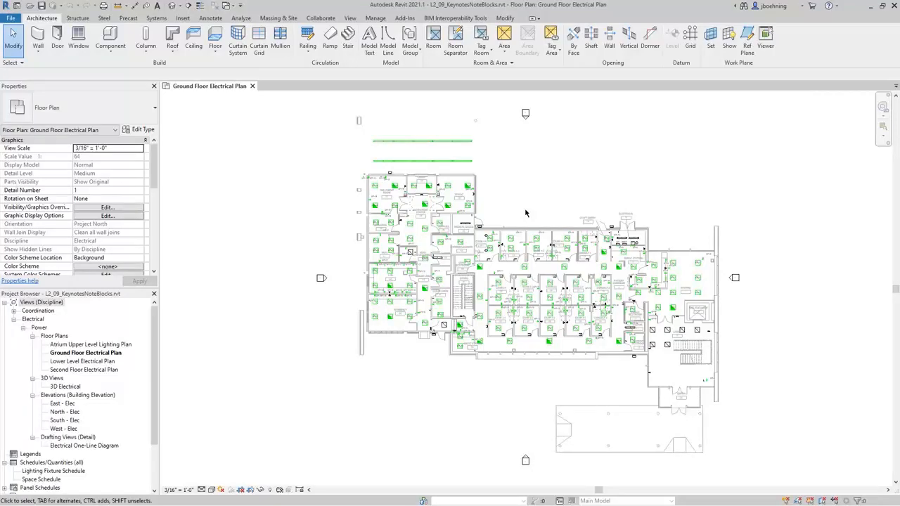
# Review the available keynote types and the keynoting settings for keynote table location, file path type and numbering method.
pyautogui.click(213, 19)
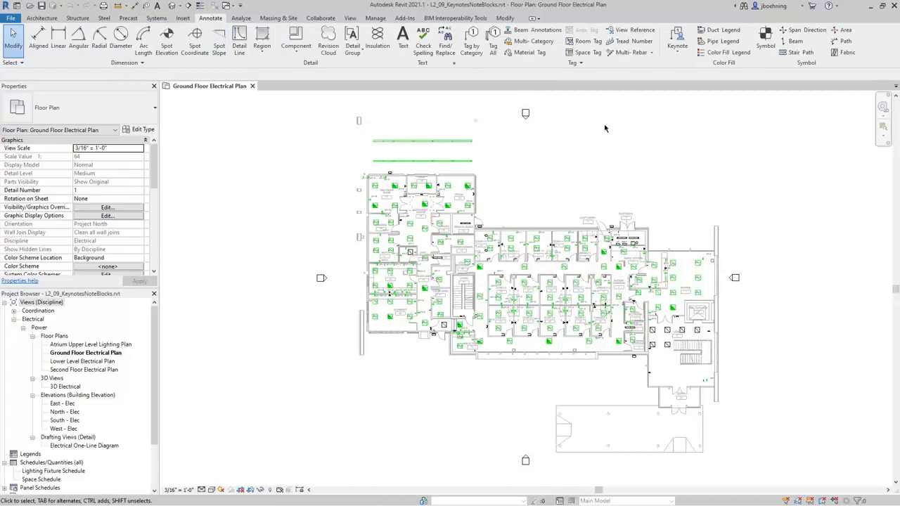
pyautogui.click(686, 52)
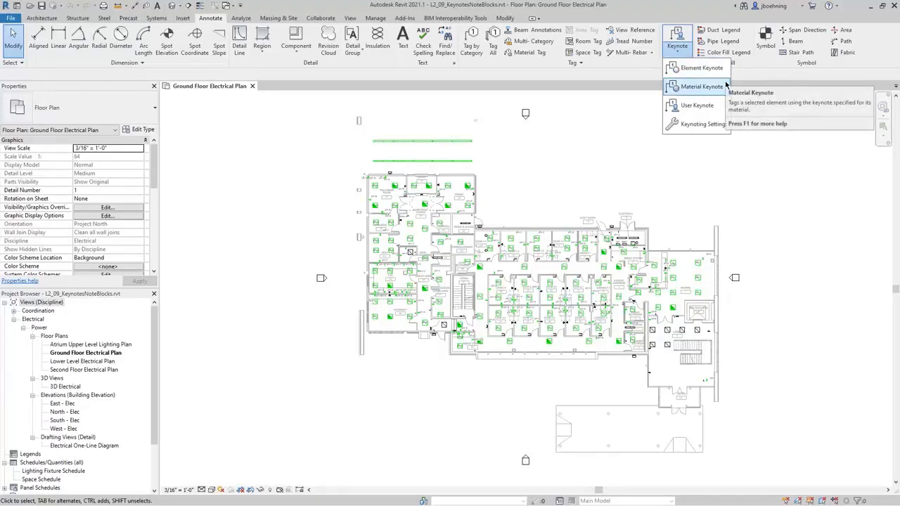
pyautogui.click(710, 124)
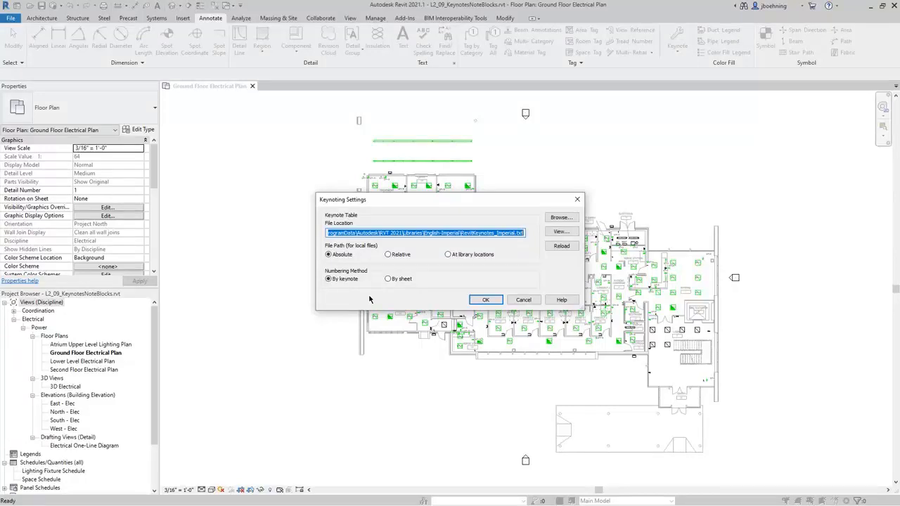
pyautogui.click(484, 300)
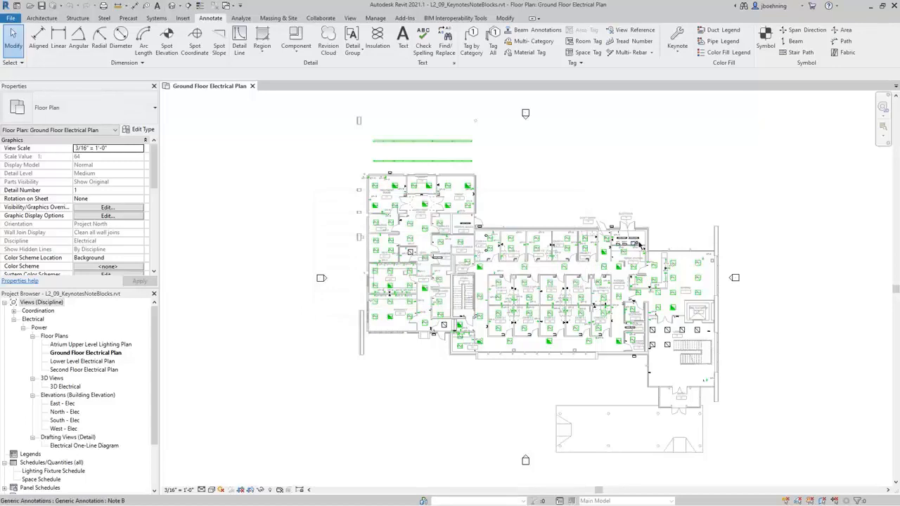
# Inspect the Keynote type parameter of the T1 transformer in the electrical room and its entry in the keynote table.
pyautogui.scroll(5, 638, 242)
pyautogui.scroll(3, 638, 243)
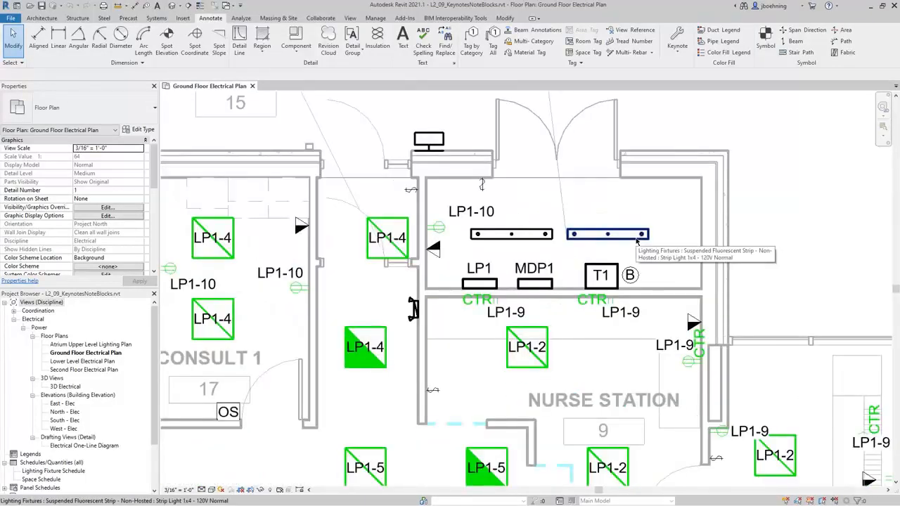
pyautogui.click(601, 274)
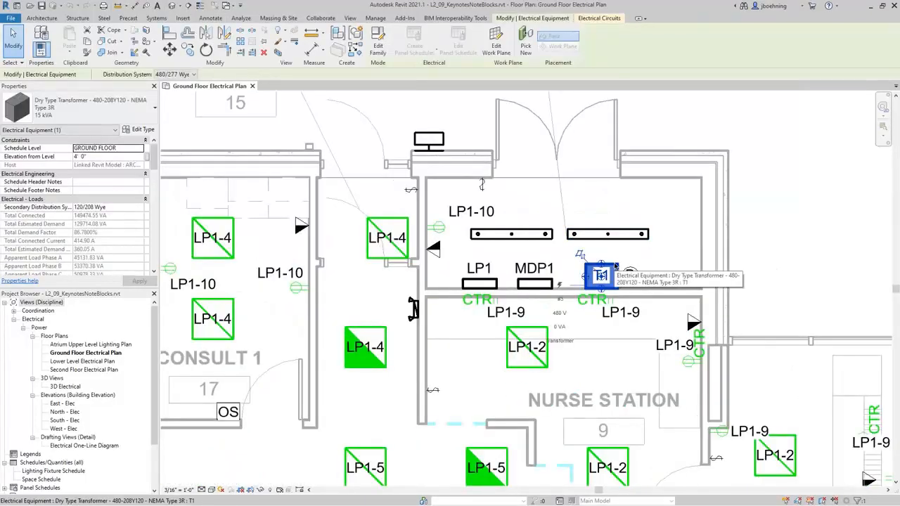
pyautogui.click(143, 130)
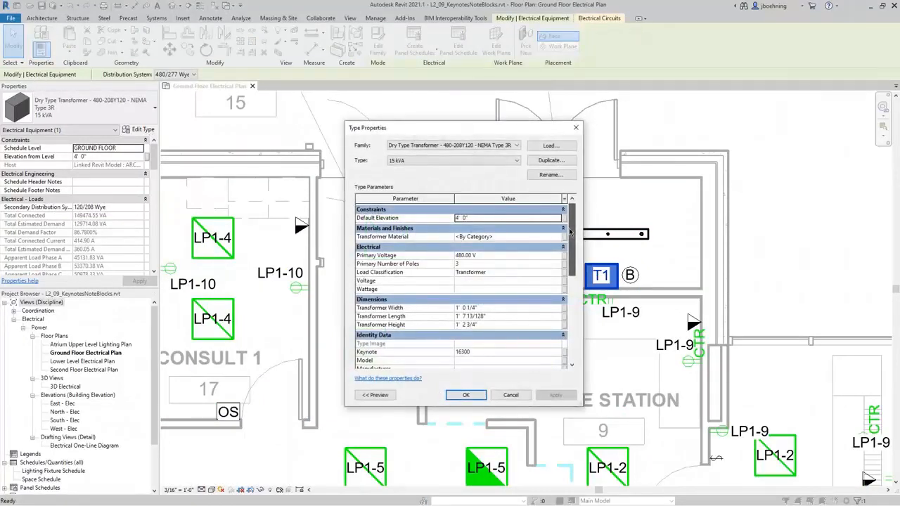
pyautogui.moveTo(572, 230); pyautogui.dragTo(571, 307)
pyautogui.click(528, 234)
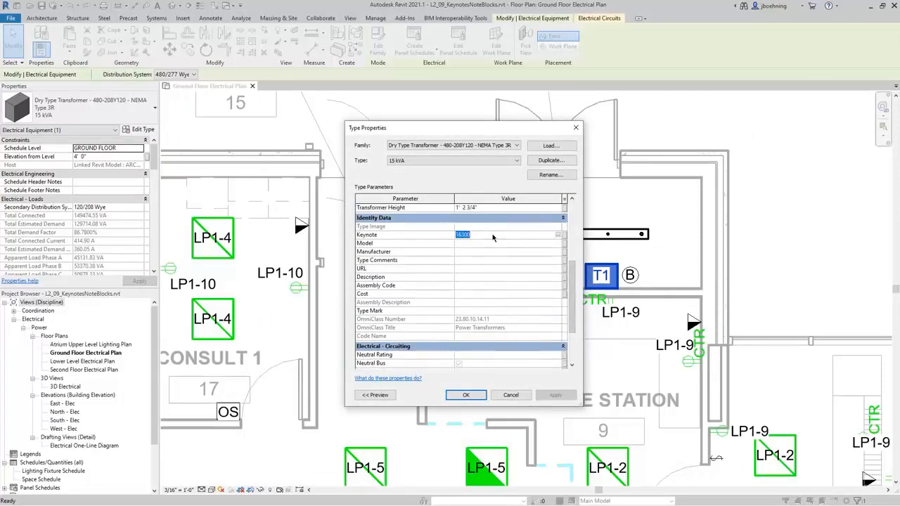
pyautogui.click(558, 234)
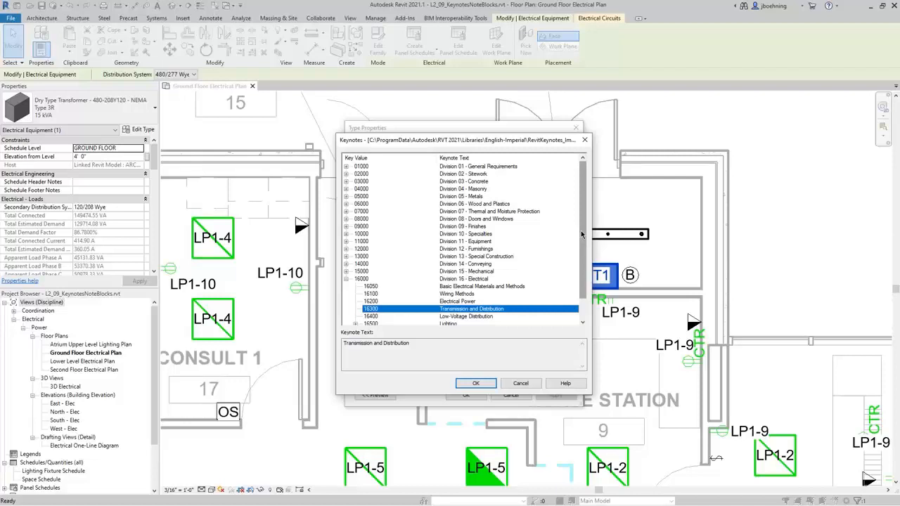
pyautogui.click(475, 383)
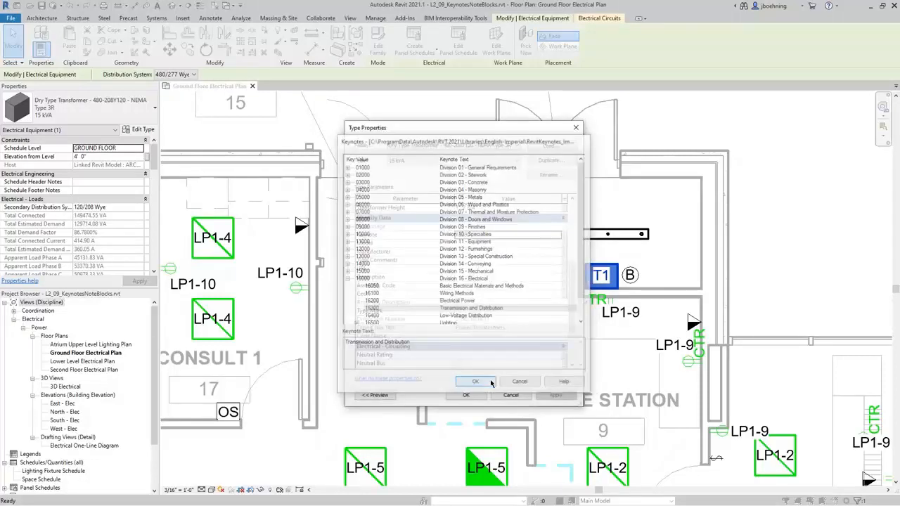
pyautogui.click(465, 394)
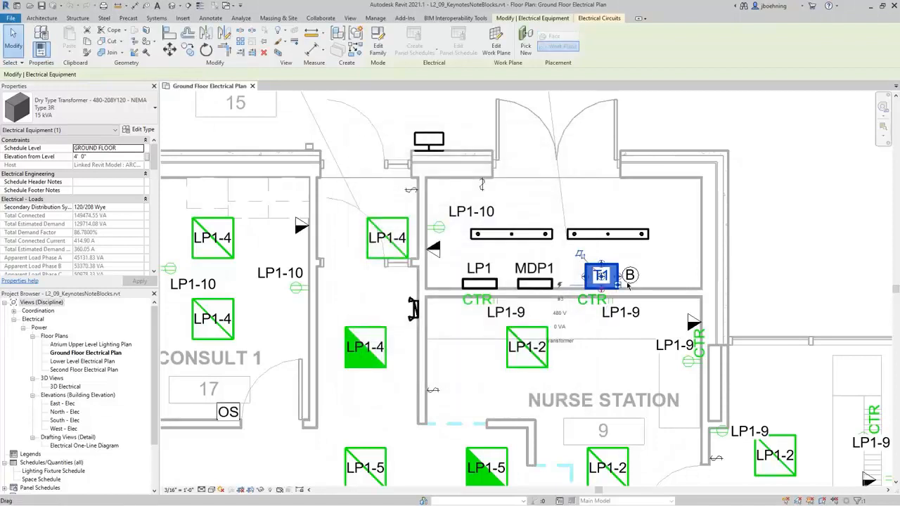
pyautogui.press('Escape')
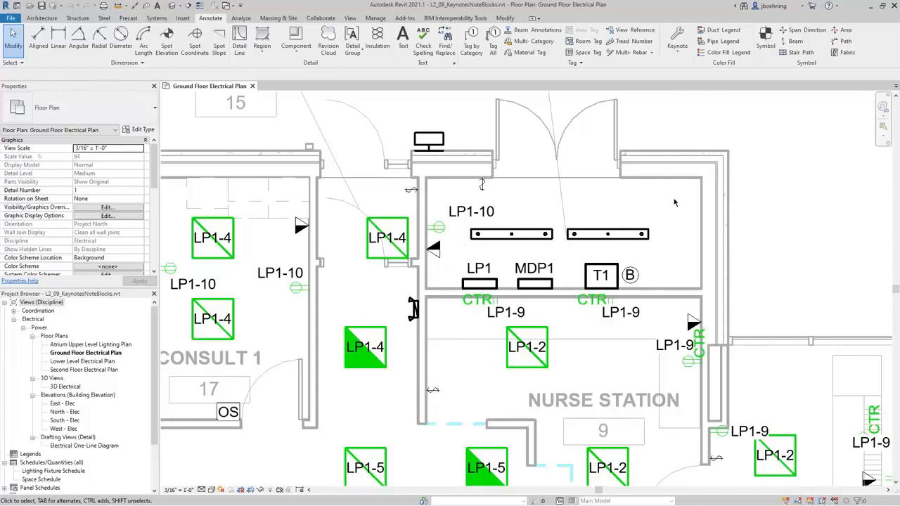
# Place a boxed element keynote on the T1 transformer with a free-end leader, its number box above and beyond the transformer.
pyautogui.click(680, 57)
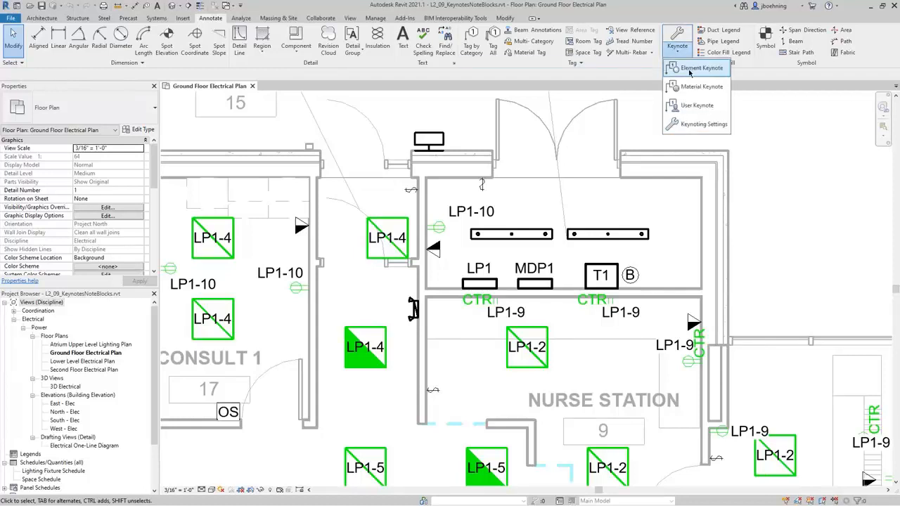
pyautogui.click(688, 68)
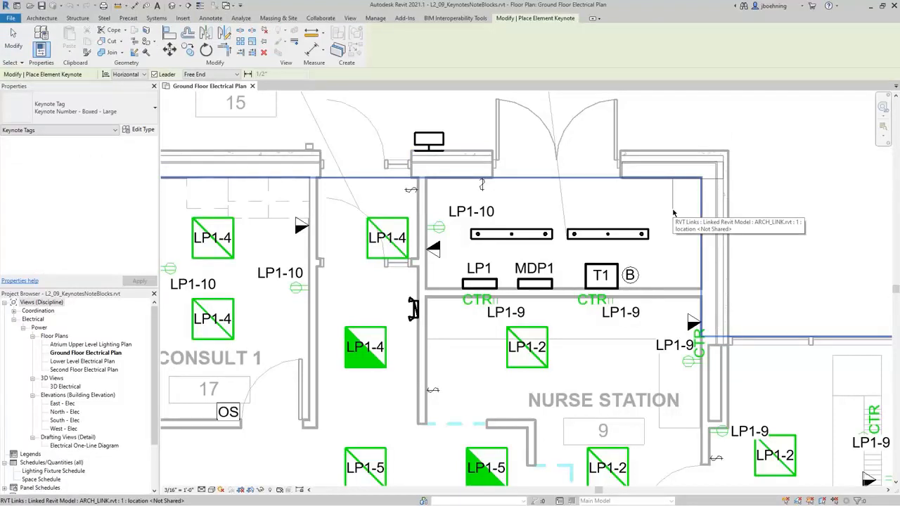
pyautogui.scroll(2, 624, 273)
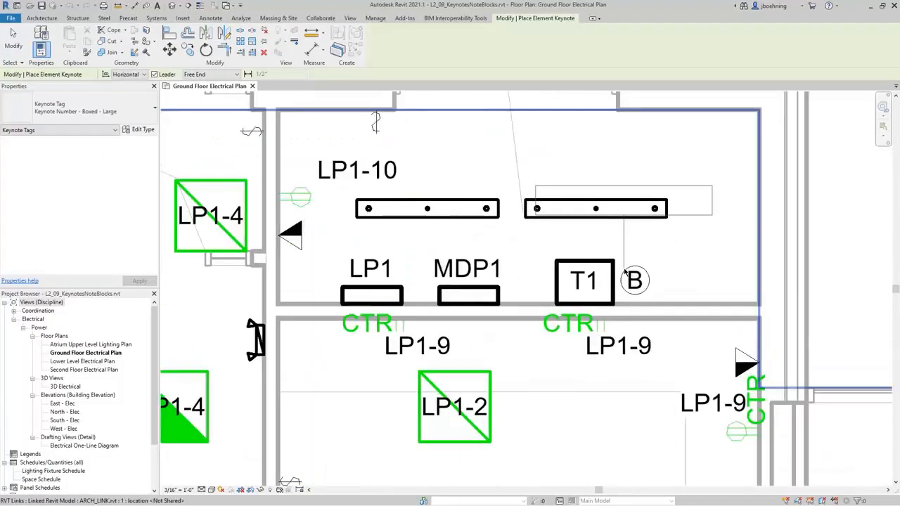
pyautogui.click(624, 273)
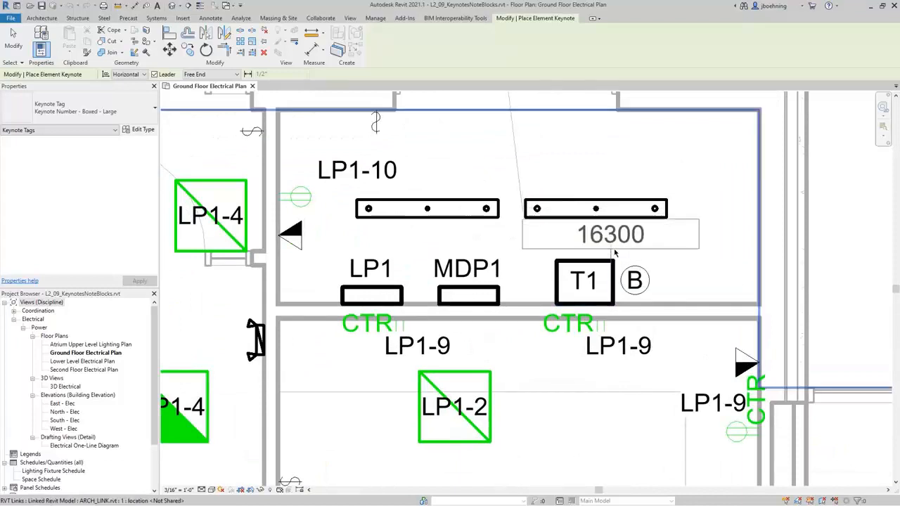
pyautogui.scroll(-2, 614, 253)
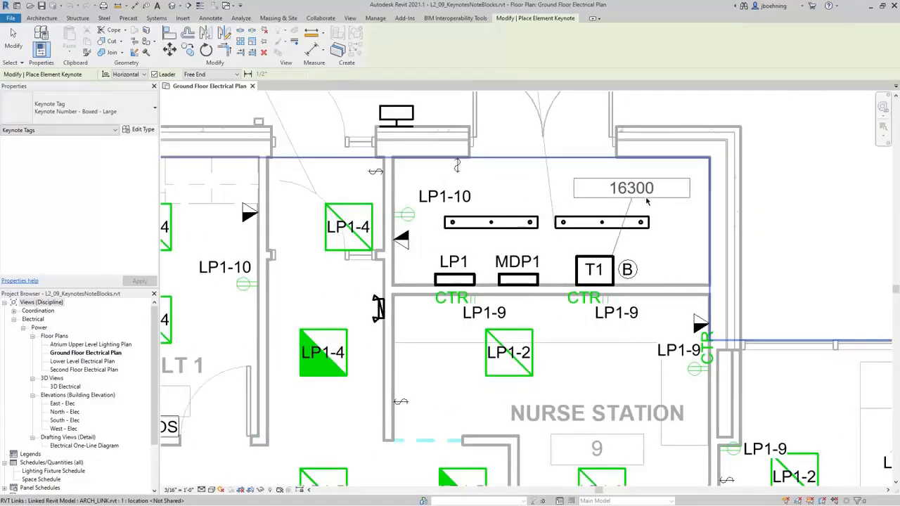
pyautogui.scroll(-1, 648, 202)
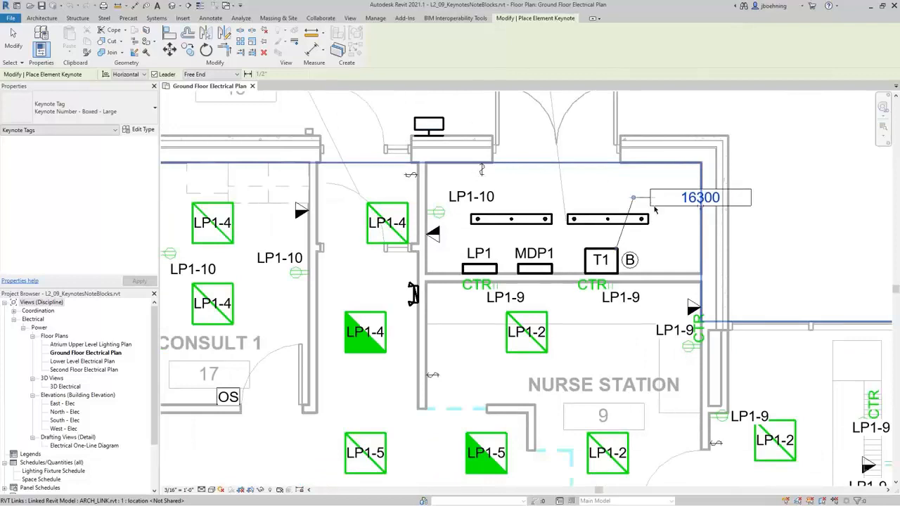
pyautogui.scroll(2, 675, 239)
pyautogui.scroll(1, 602, 264)
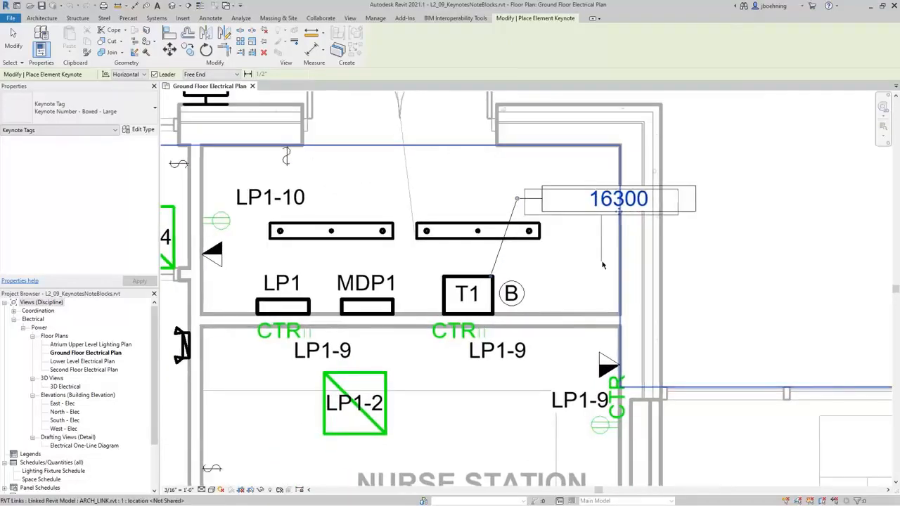
pyautogui.click(603, 265)
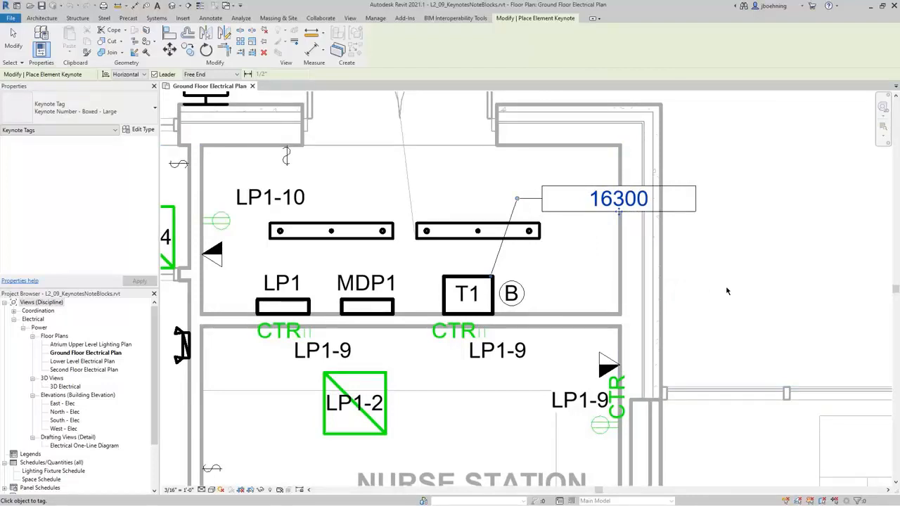
pyautogui.click(13, 45)
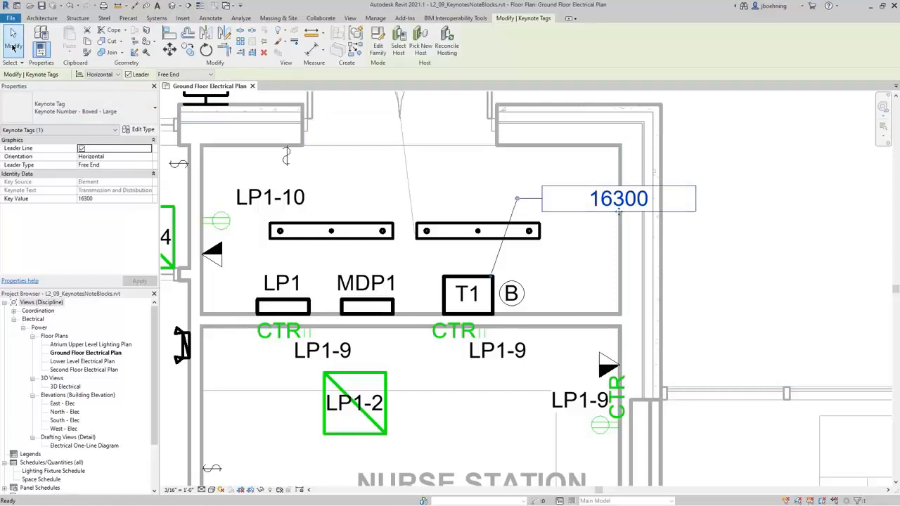
pyautogui.click(566, 267)
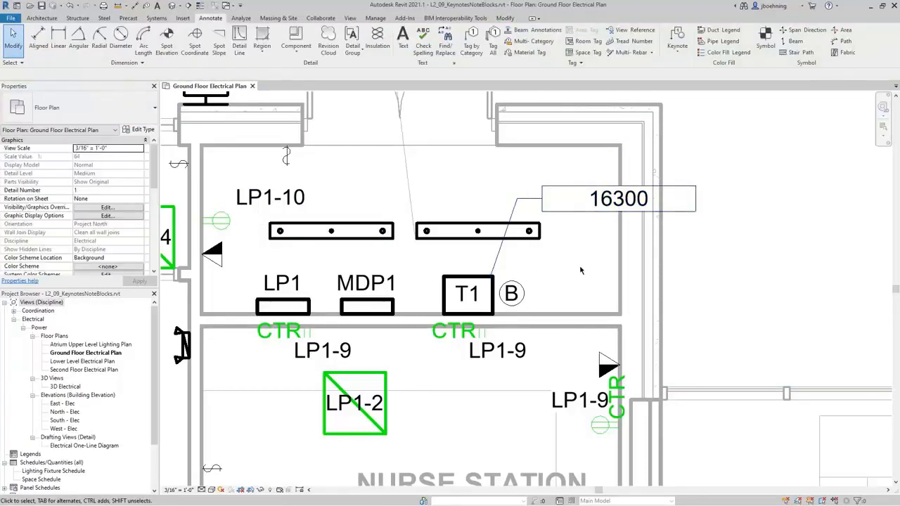
# Place a boxed user keynote with a free-end leader on the LP1-2 light fixture just outside the Nurse Station door.
pyautogui.scroll(-1, 581, 271)
pyautogui.click(677, 55)
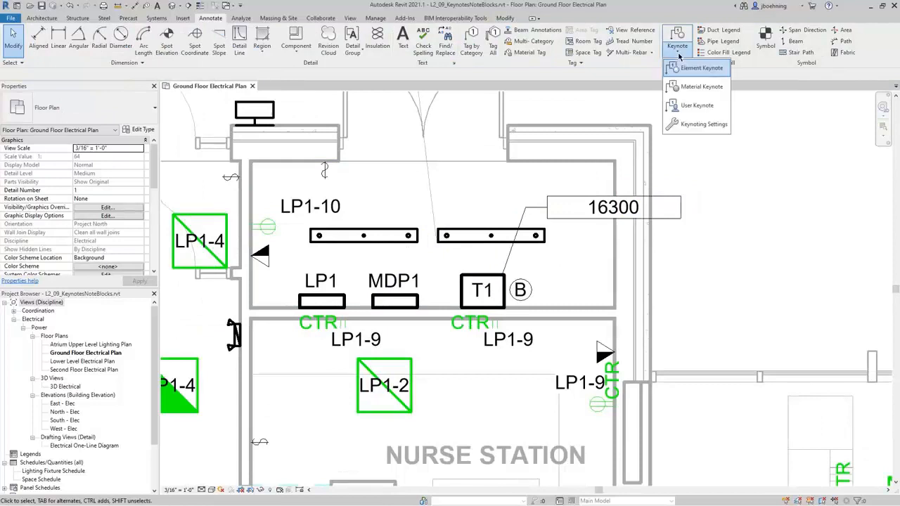
pyautogui.click(694, 106)
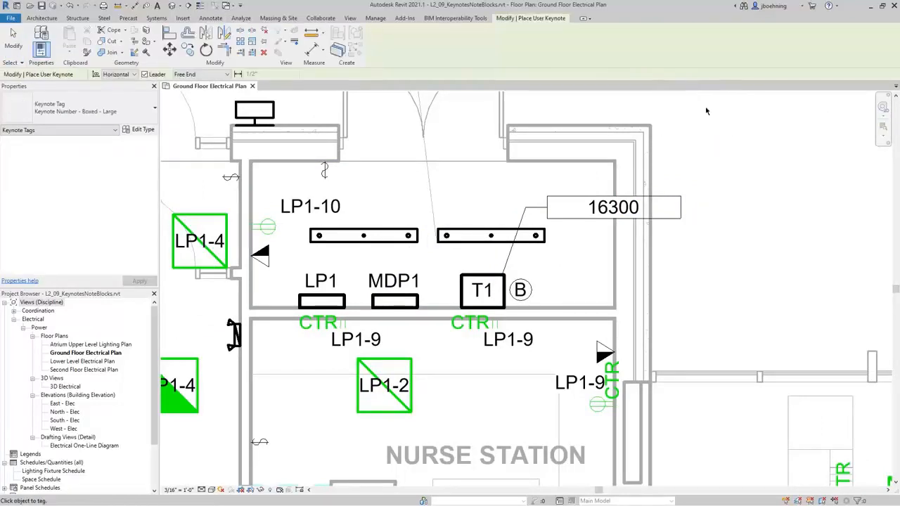
pyautogui.moveTo(489, 338); pyautogui.dragTo(407, 87, button='middle')
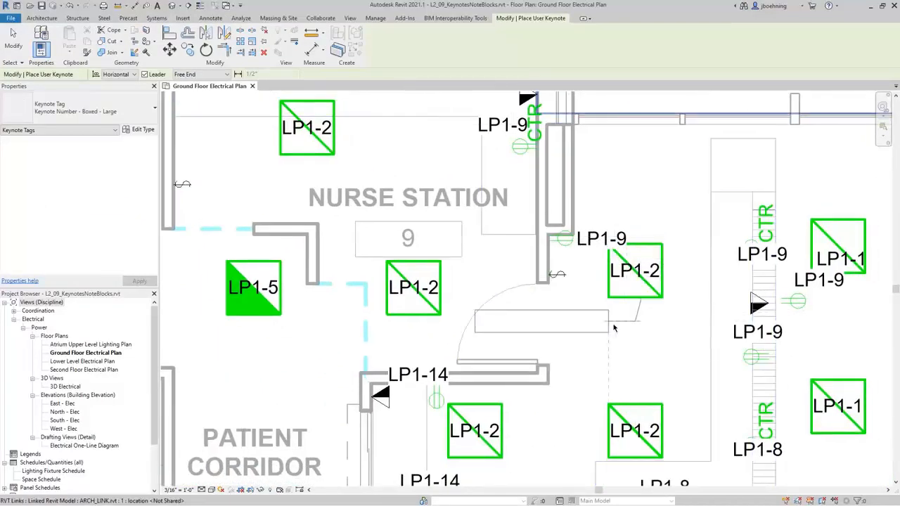
pyautogui.click(613, 328)
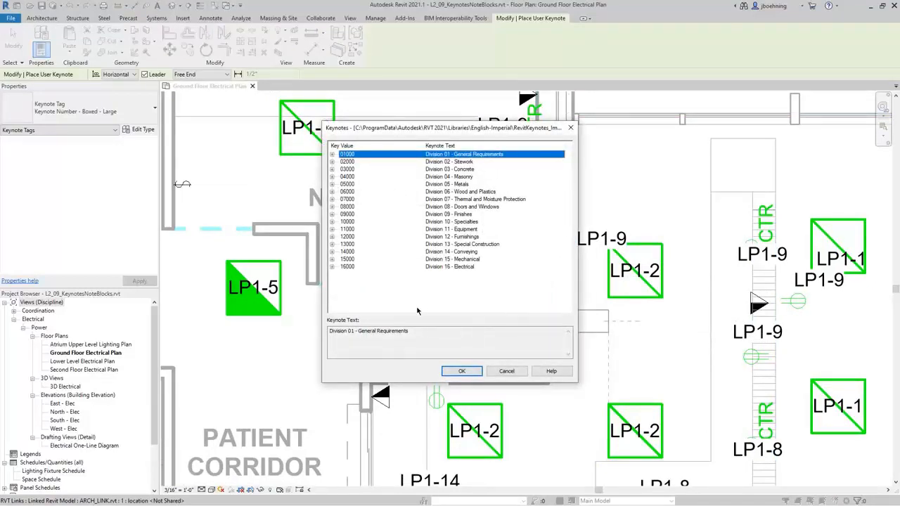
# Assign keynote 16510 Interior Luminaires from Division 16 - Electrical to the user keynote and finish placing keynotes.
pyautogui.click(332, 267)
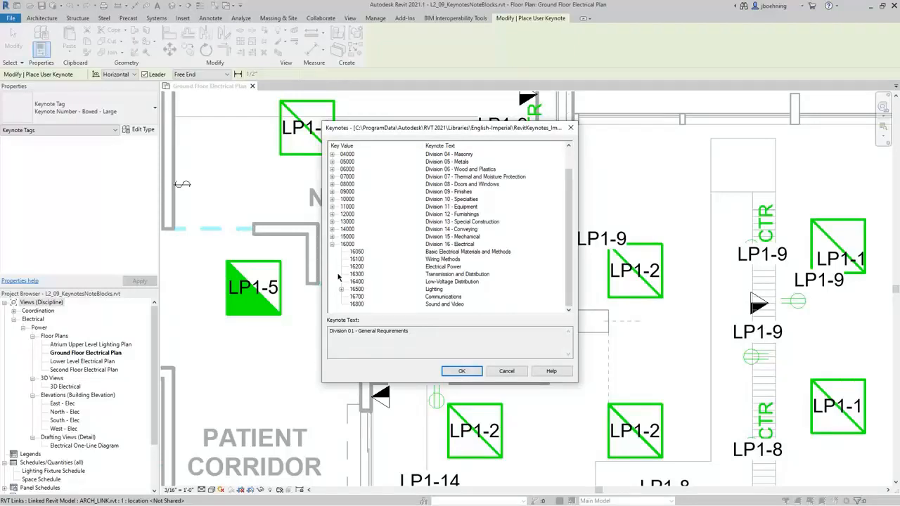
pyautogui.click(341, 289)
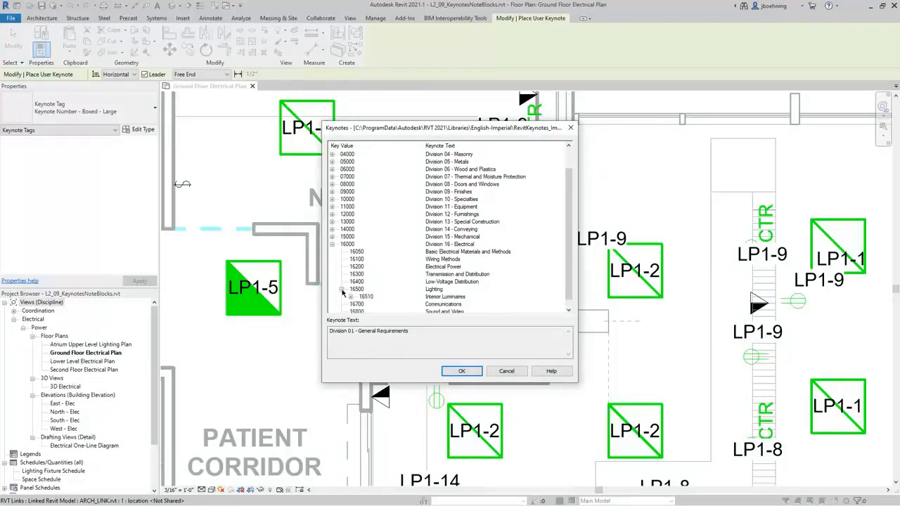
pyautogui.click(440, 298)
pyautogui.click(468, 371)
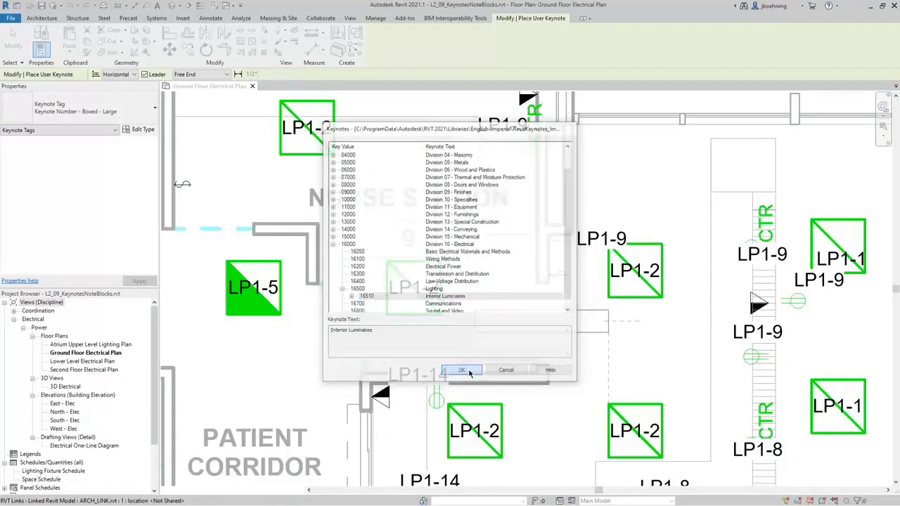
pyautogui.scroll(-1, 600, 376)
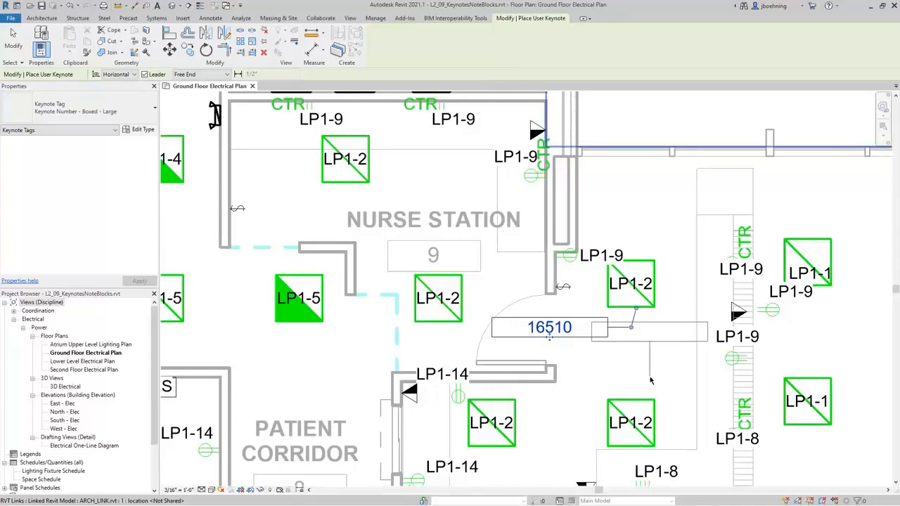
pyautogui.click(21, 56)
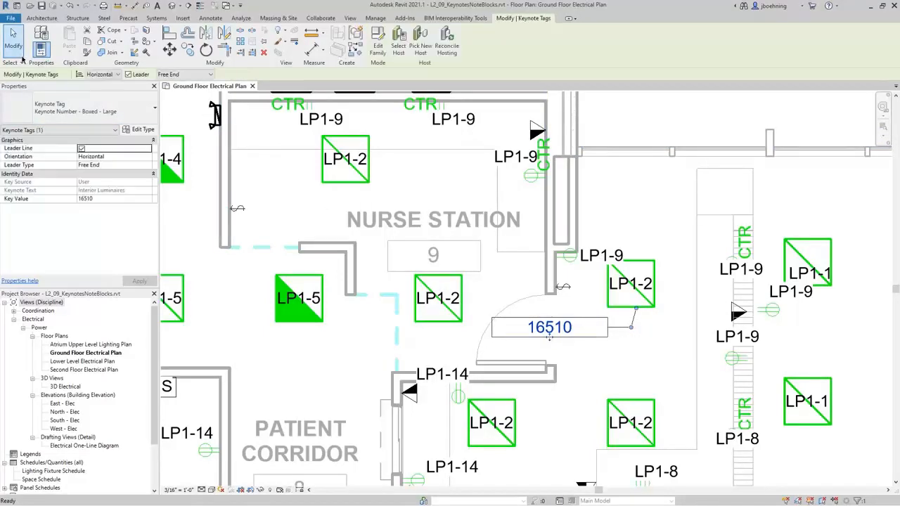
# Inspect the key source, keynote text and editable key value of the light fixture's user keynote.
pyautogui.scroll(3, 538, 334)
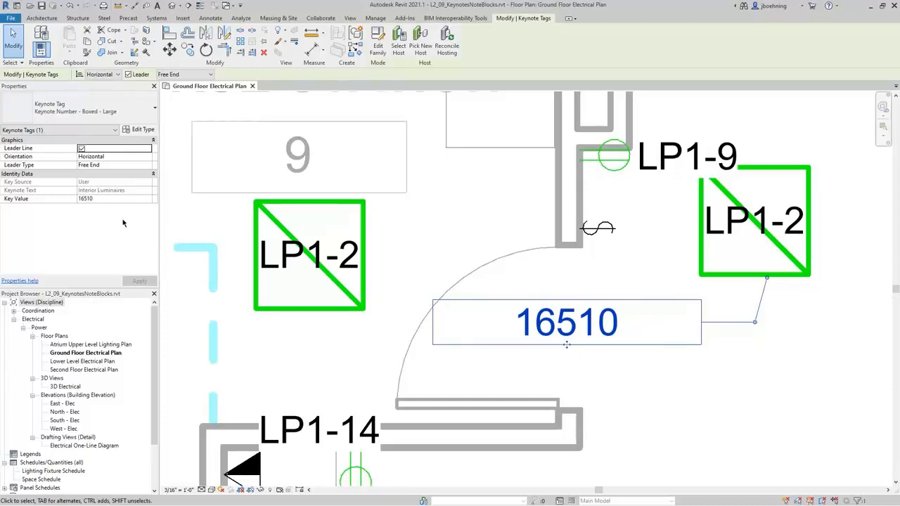
pyautogui.click(114, 201)
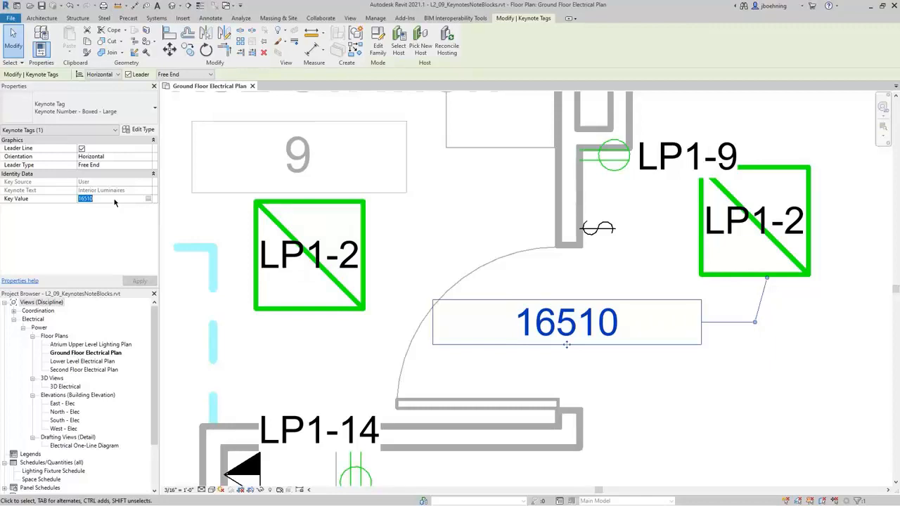
pyautogui.click(468, 266)
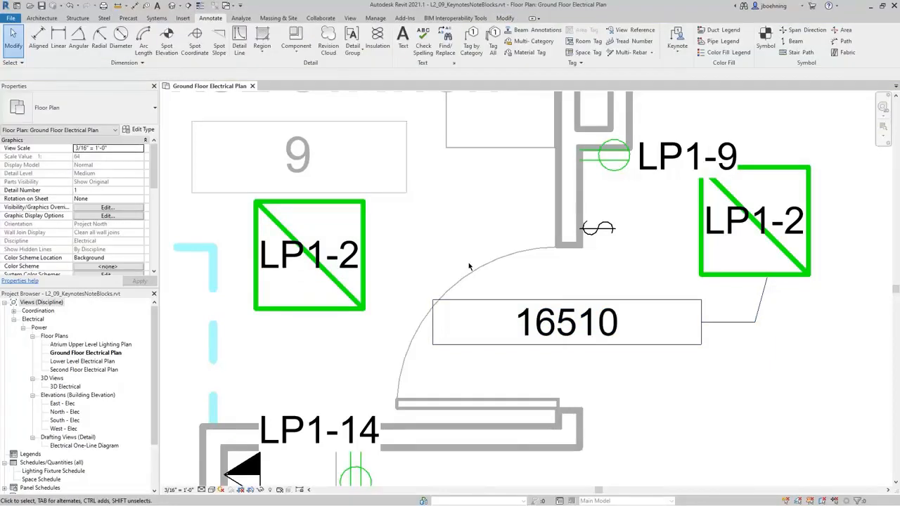
# Create a keynote legend with the Key Value and Keynote Text fields, and widen its Keynote Text column to show the full text.
pyautogui.scroll(-3, 469, 267)
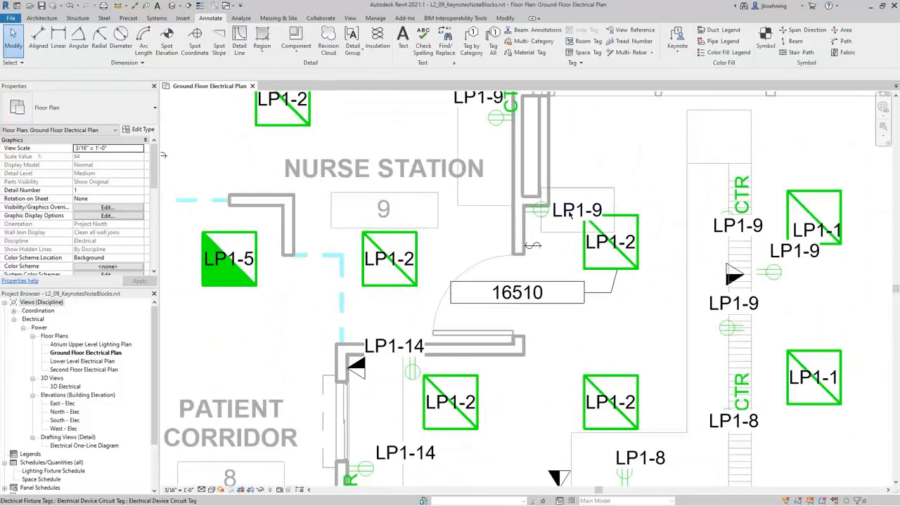
pyautogui.scroll(-2, 567, 212)
pyautogui.moveTo(592, 188); pyautogui.dragTo(702, 282, button='middle')
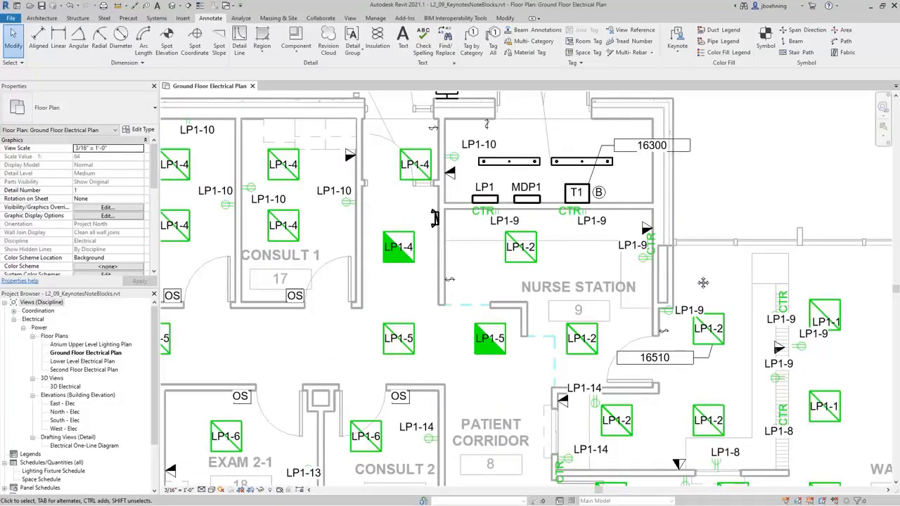
pyautogui.click(353, 19)
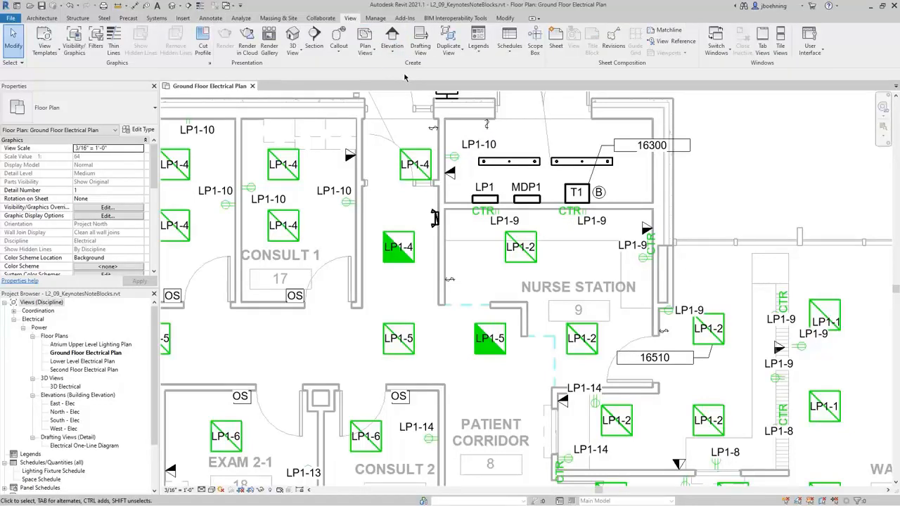
pyautogui.click(478, 44)
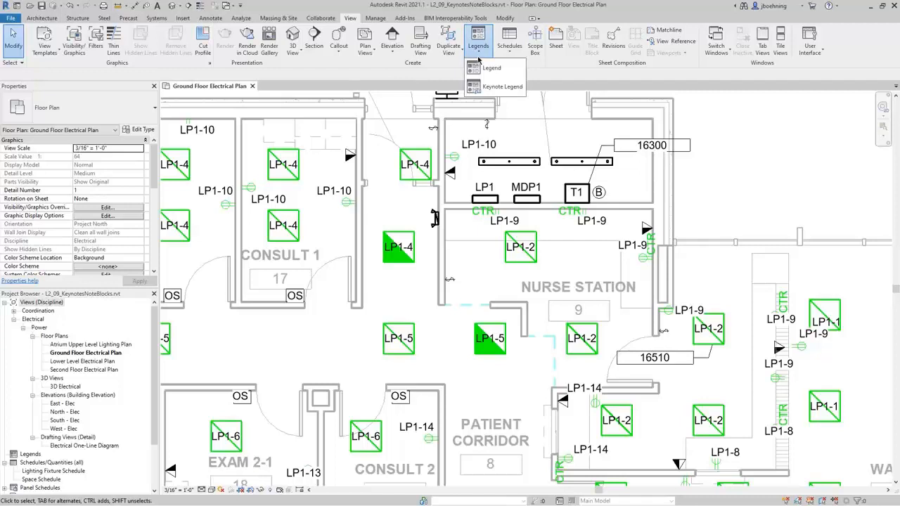
pyautogui.click(496, 89)
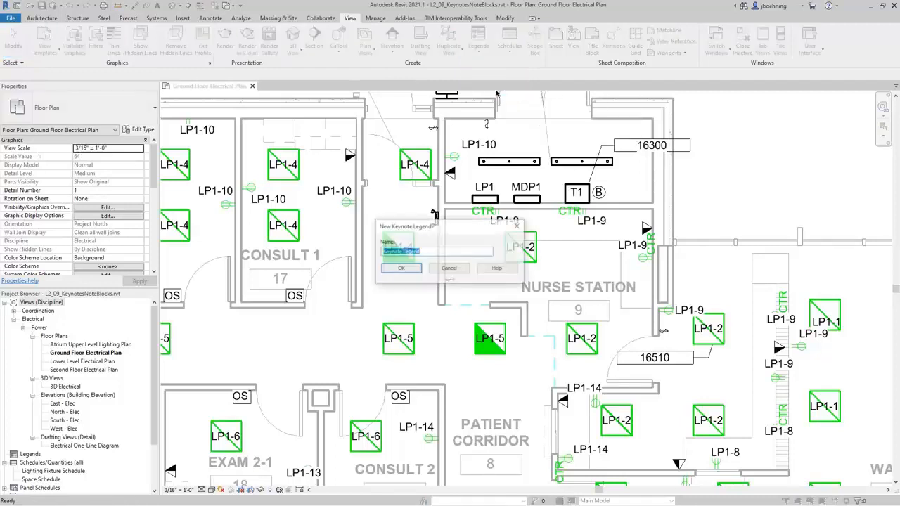
pyautogui.click(411, 271)
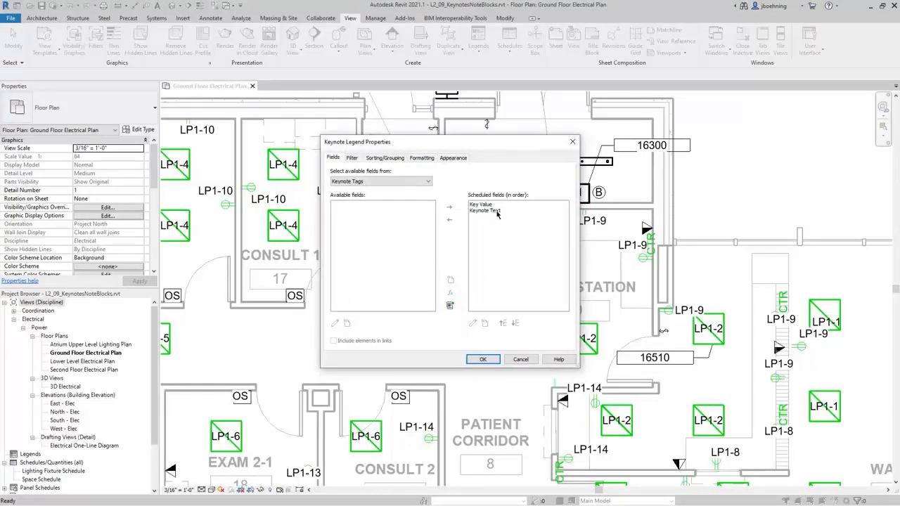
pyautogui.click(493, 359)
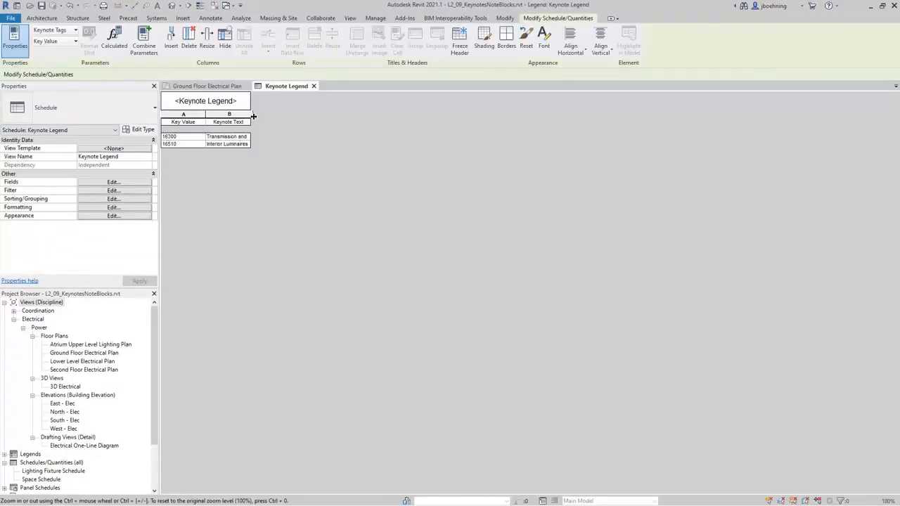
pyautogui.moveTo(252, 121); pyautogui.dragTo(331, 119)
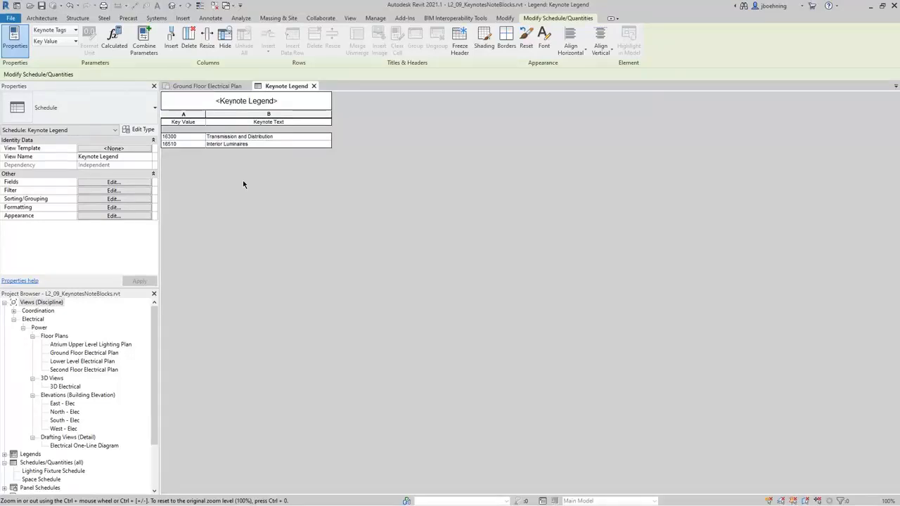
# Examine the generic annotation notes on the Ground Floor Electrical Plan: Note B beside transformer T1 and Note A in Exam 1-4.
pyautogui.click(191, 86)
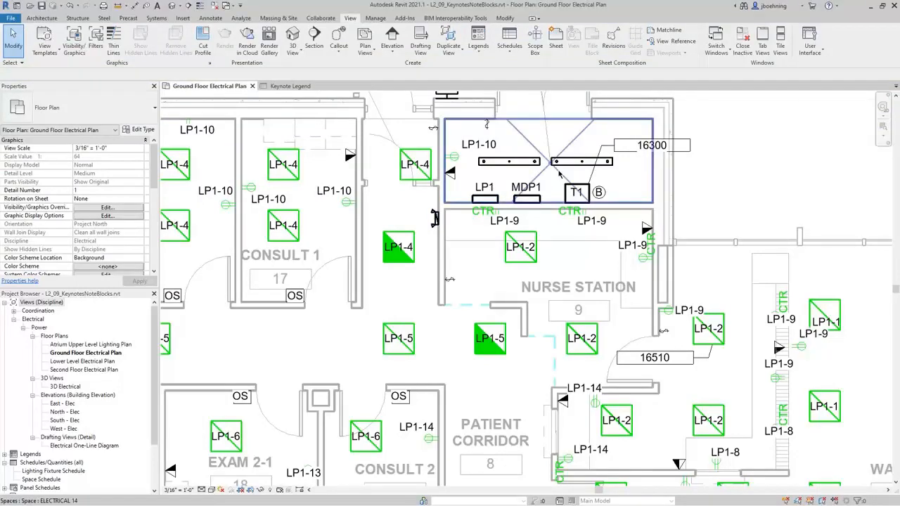
pyautogui.scroll(2, 559, 175)
pyautogui.scroll(2, 645, 224)
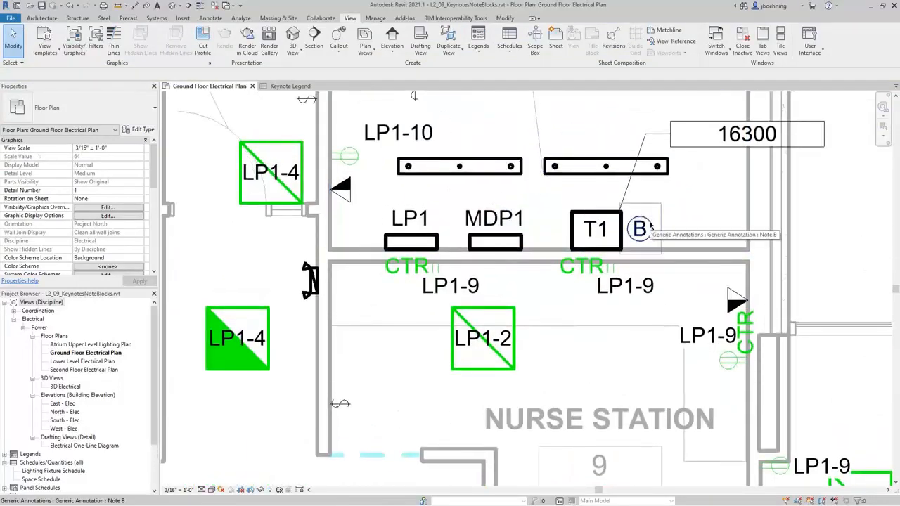
pyautogui.scroll(-2, 650, 225)
pyautogui.scroll(-3, 651, 225)
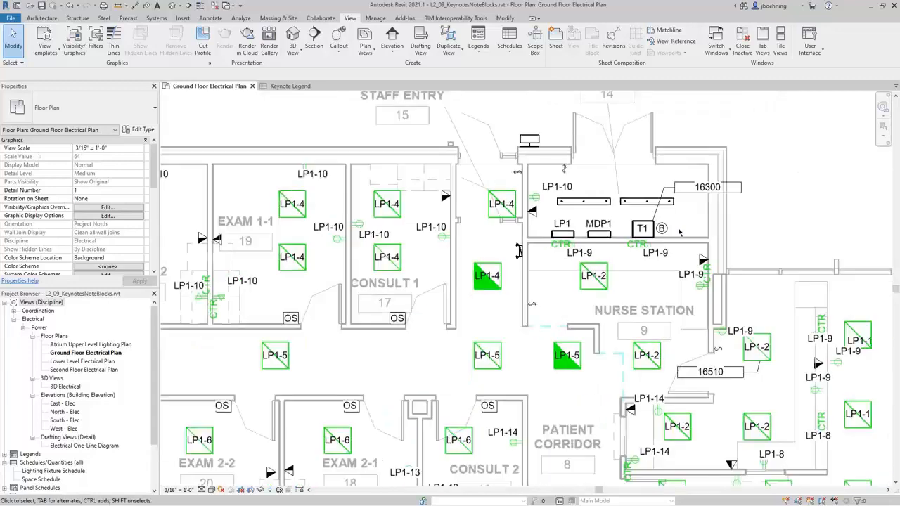
pyautogui.moveTo(358, 234); pyautogui.dragTo(748, 254, button='middle')
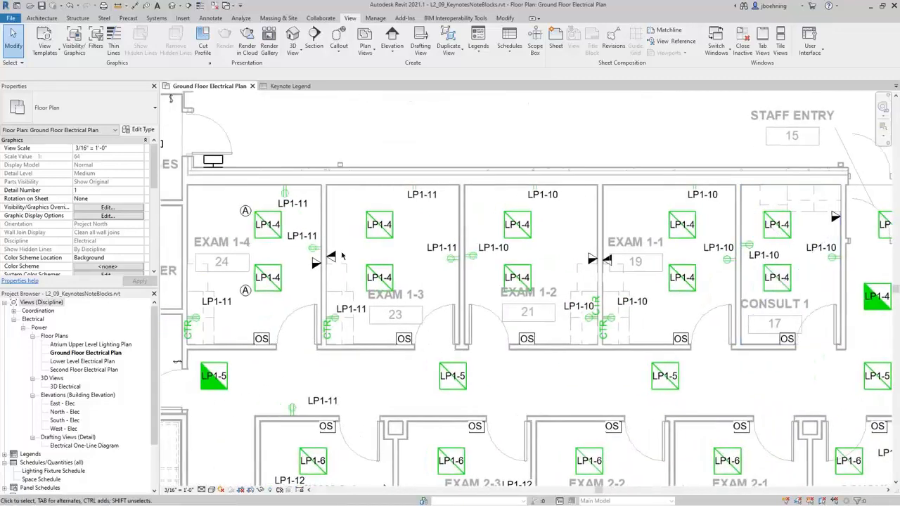
pyautogui.scroll(3, 218, 238)
pyautogui.click(271, 197)
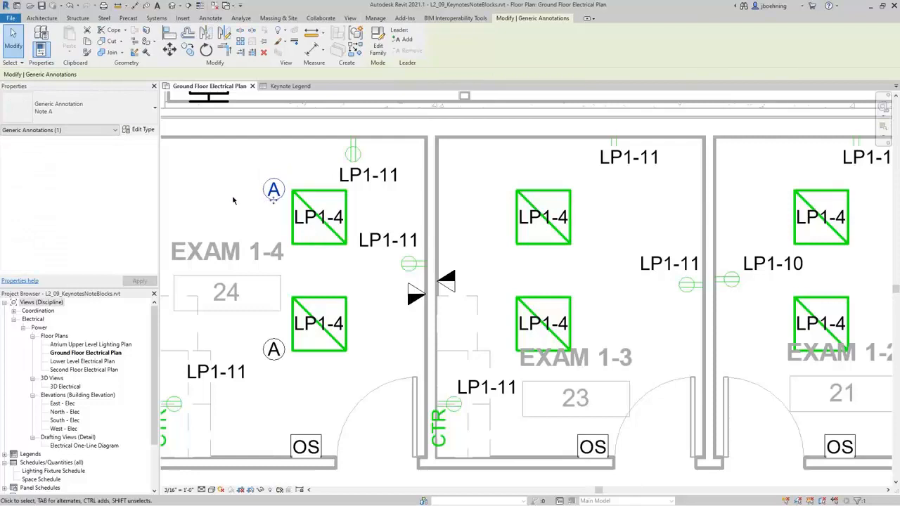
pyautogui.press('Escape')
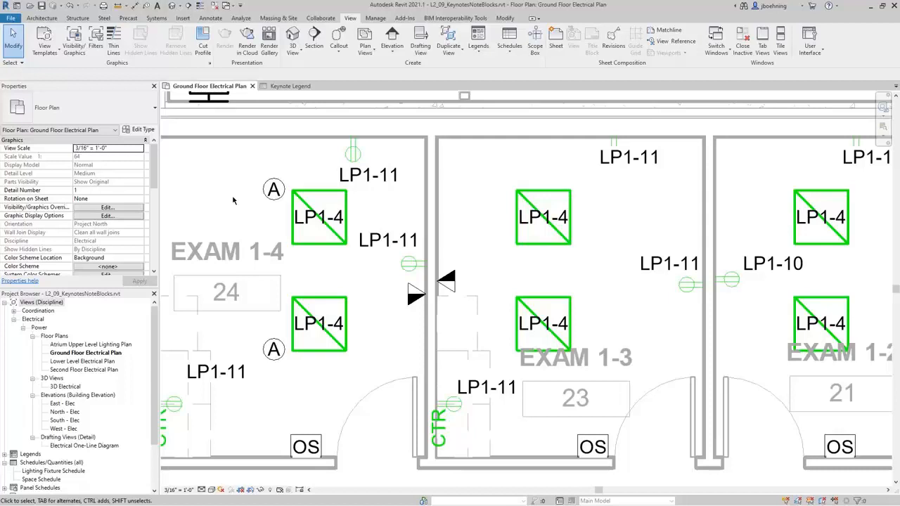
# Create a note block for the Generic Annotation family with the Label and Note fields, and widen its Note column.
pyautogui.click(511, 55)
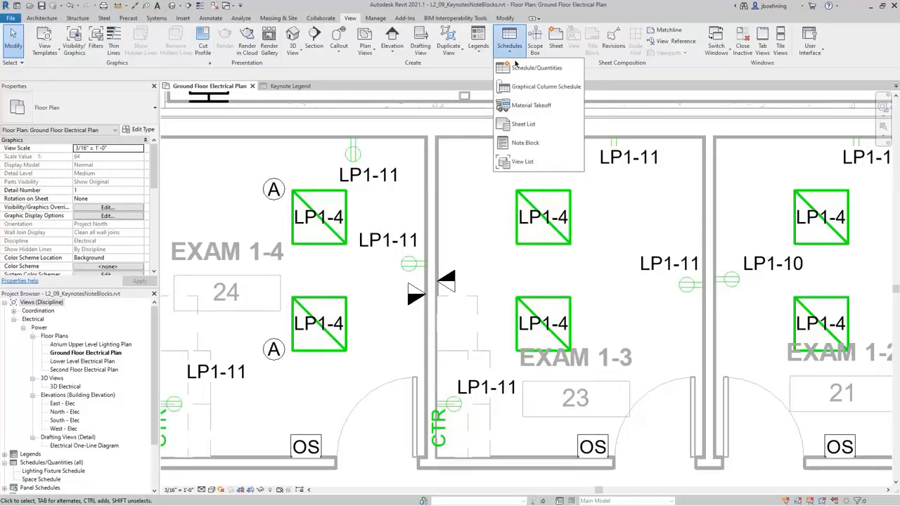
pyautogui.click(542, 145)
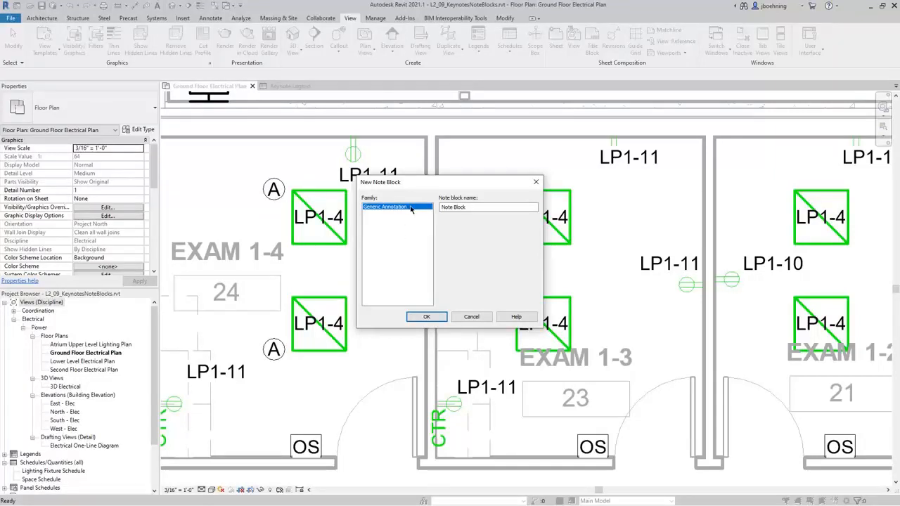
pyautogui.click(426, 317)
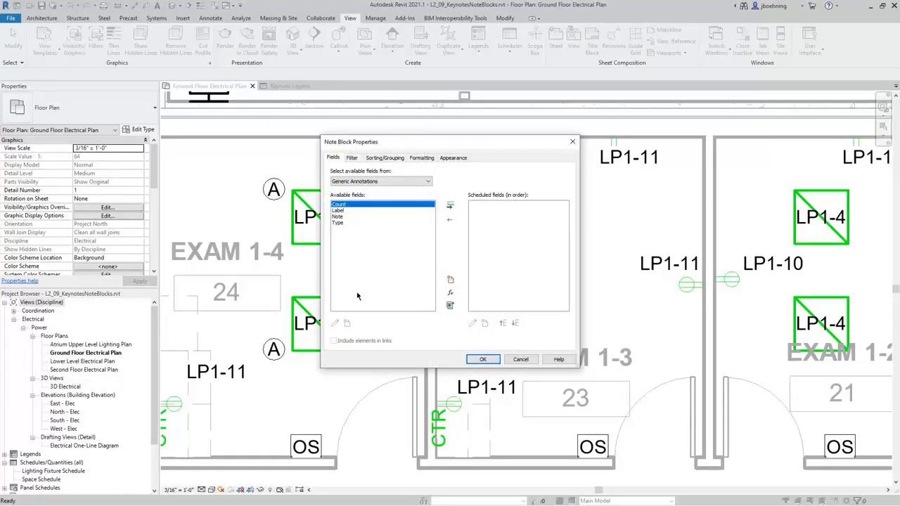
pyautogui.doubleClick(342, 210)
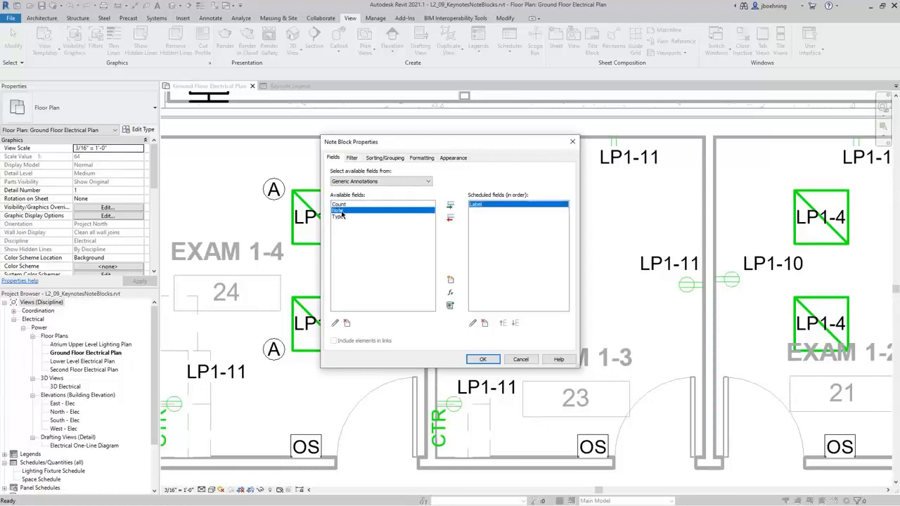
pyautogui.doubleClick(343, 211)
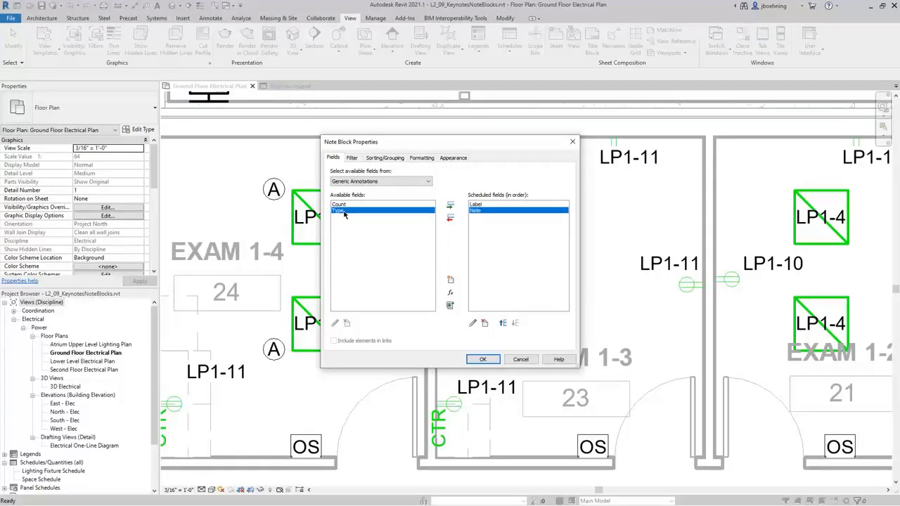
pyautogui.click(475, 357)
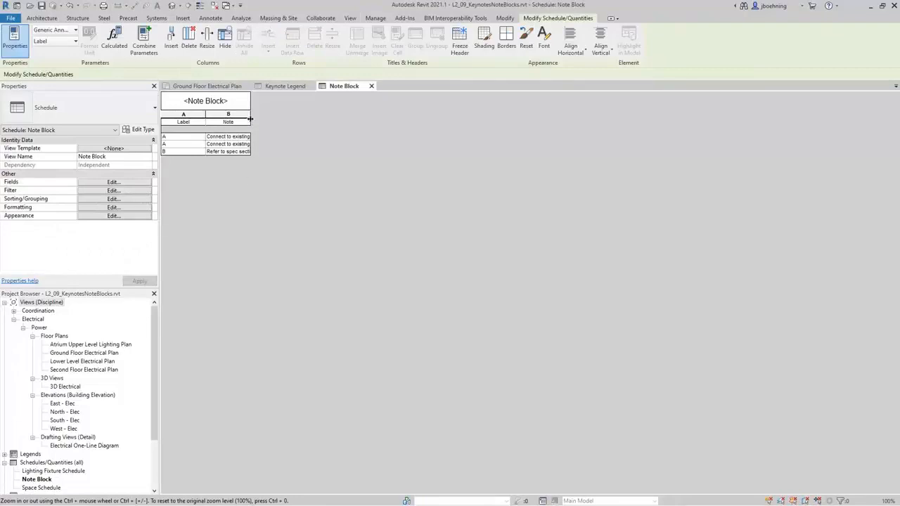
pyautogui.moveTo(250, 118); pyautogui.dragTo(367, 117)
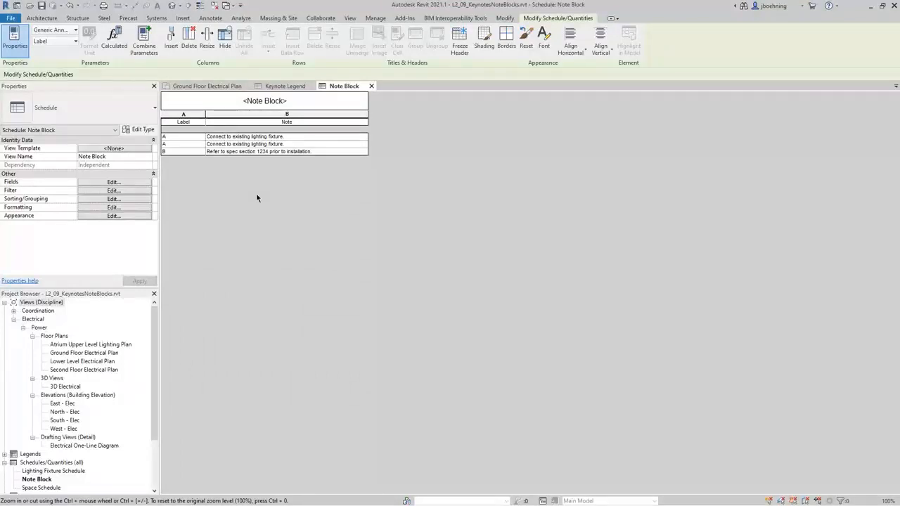
# Sort the note block by Label in ascending order and turn off itemizing every instance.
pyautogui.click(124, 200)
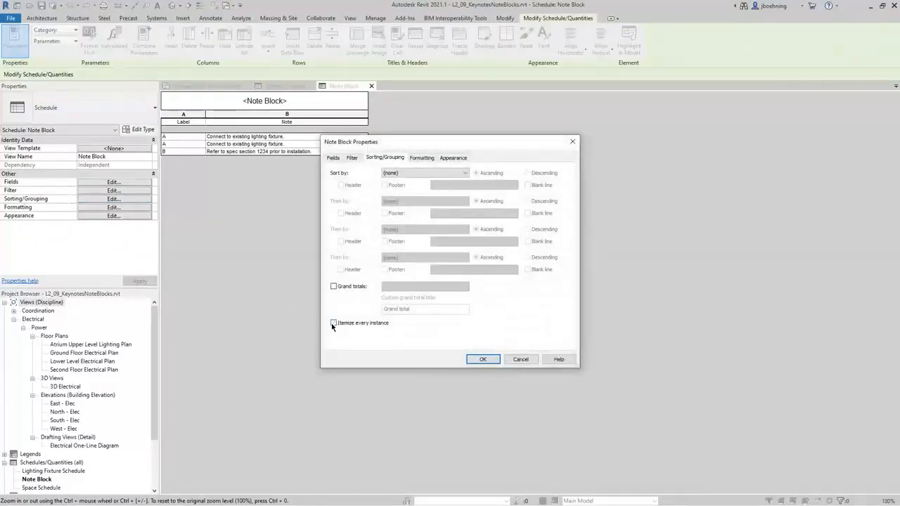
pyautogui.click(430, 172)
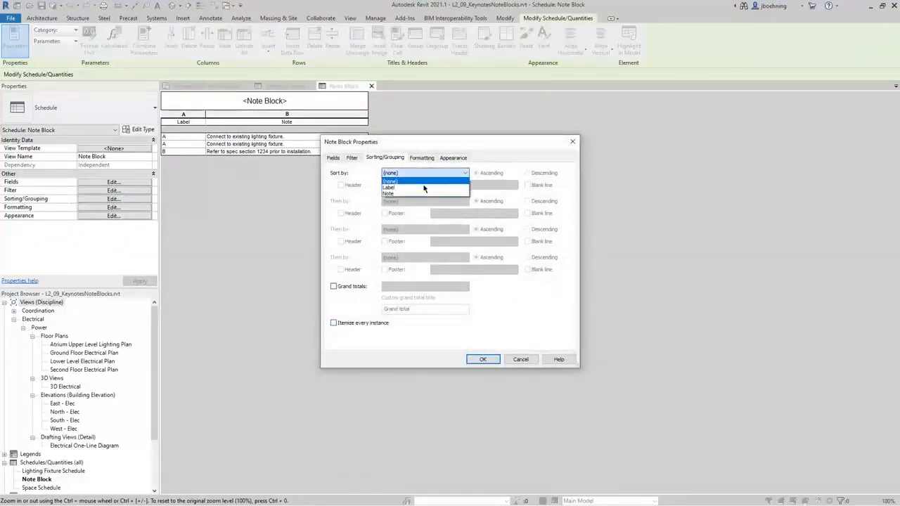
pyautogui.click(424, 187)
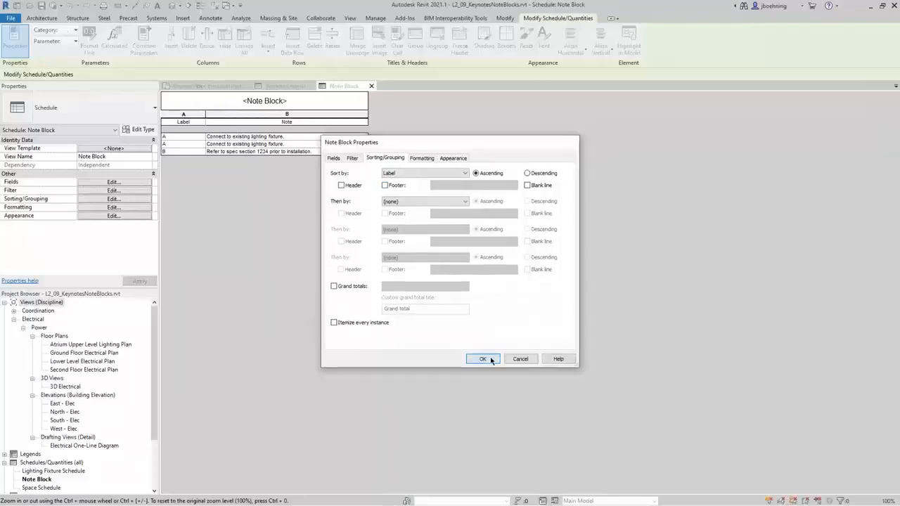
pyautogui.click(483, 359)
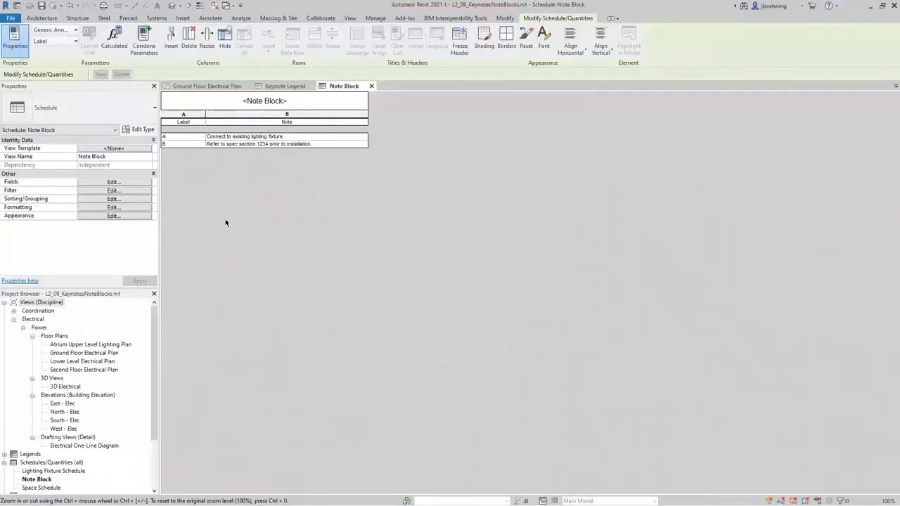